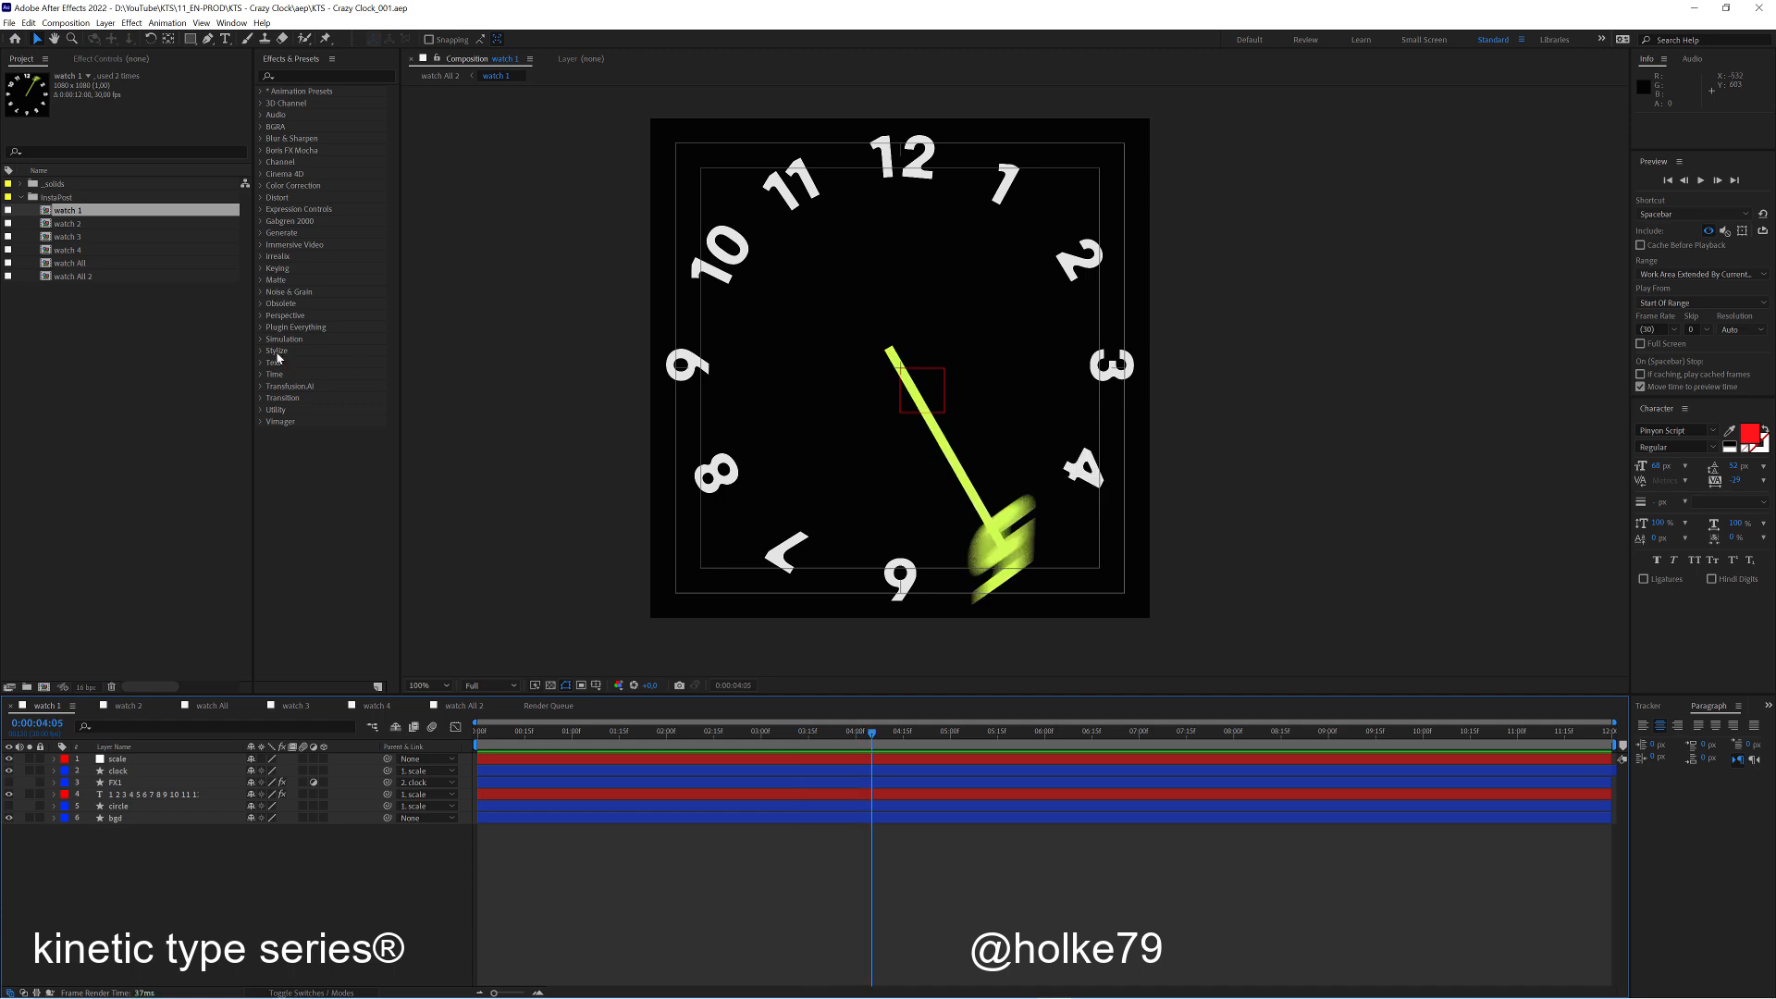
{"action": "left_click_drag", "start_coordinate": [574, 740], "coordinate": [1114, 714]}
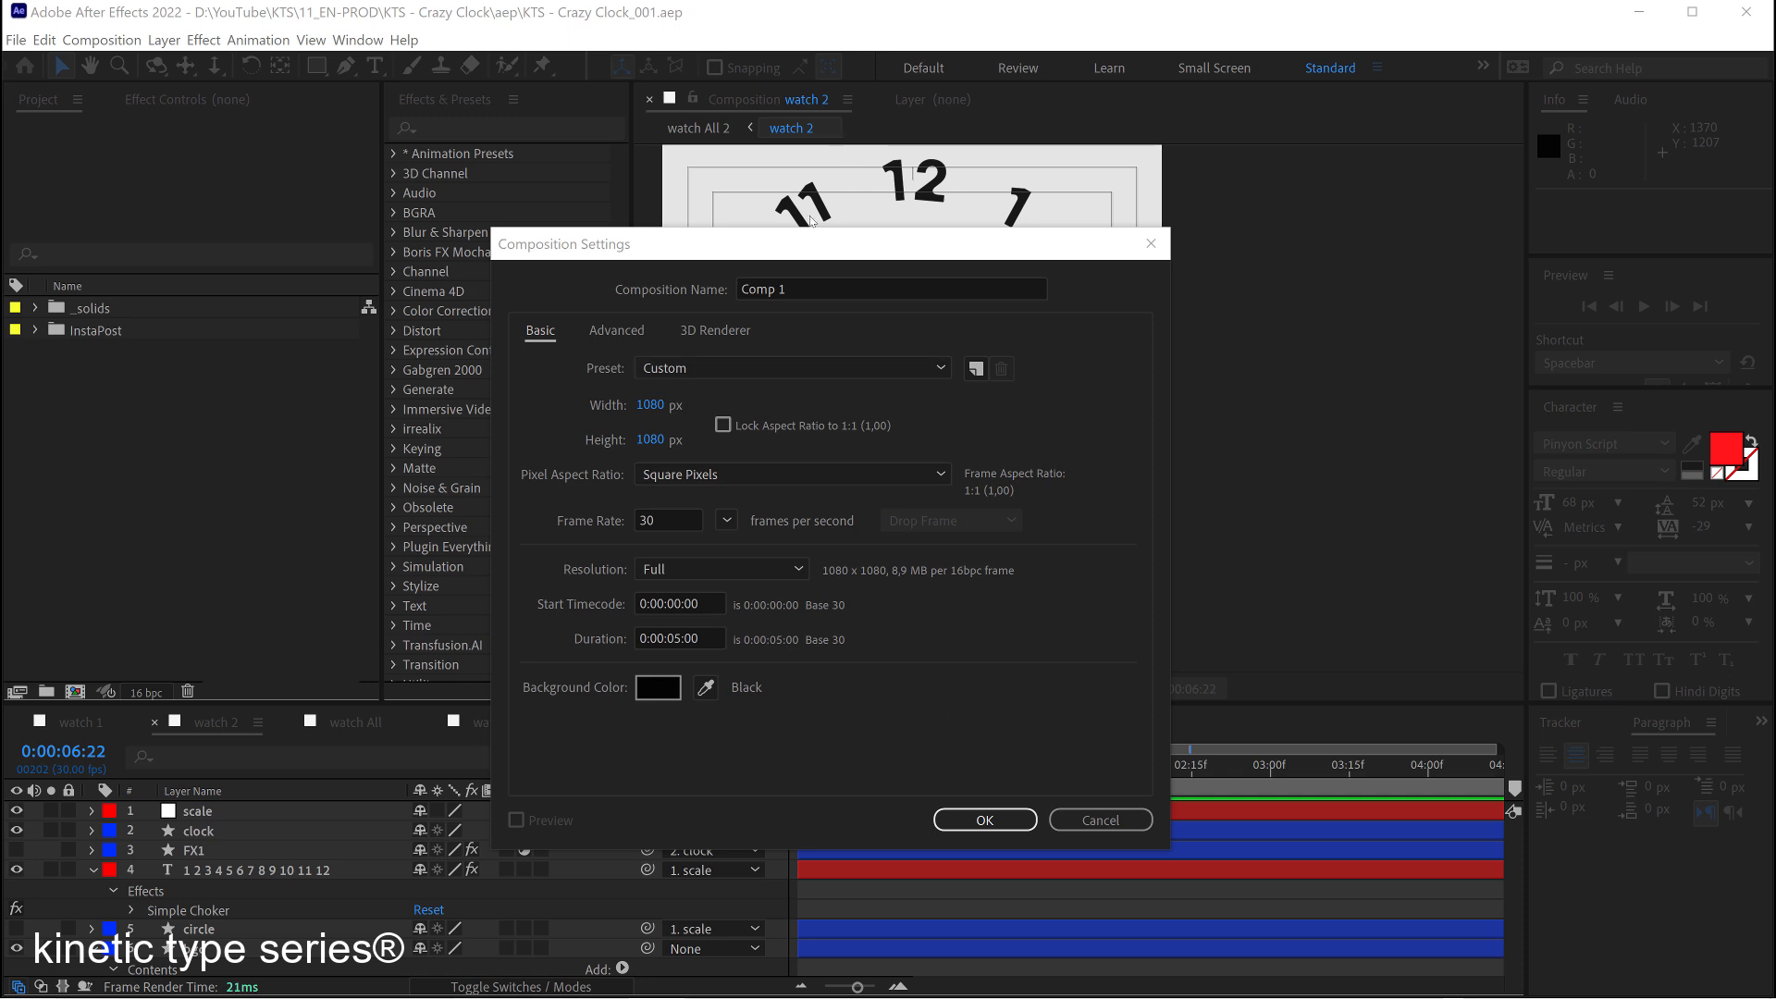
Create a 1080 x 1080 composition named "clock" at 30 fps with a duration of 0:00:13:00.
{"action": "left_click_drag", "start_coordinate": [806, 242], "coordinate": [833, 230]}
{"action": "left_click", "coordinate": [845, 277]}
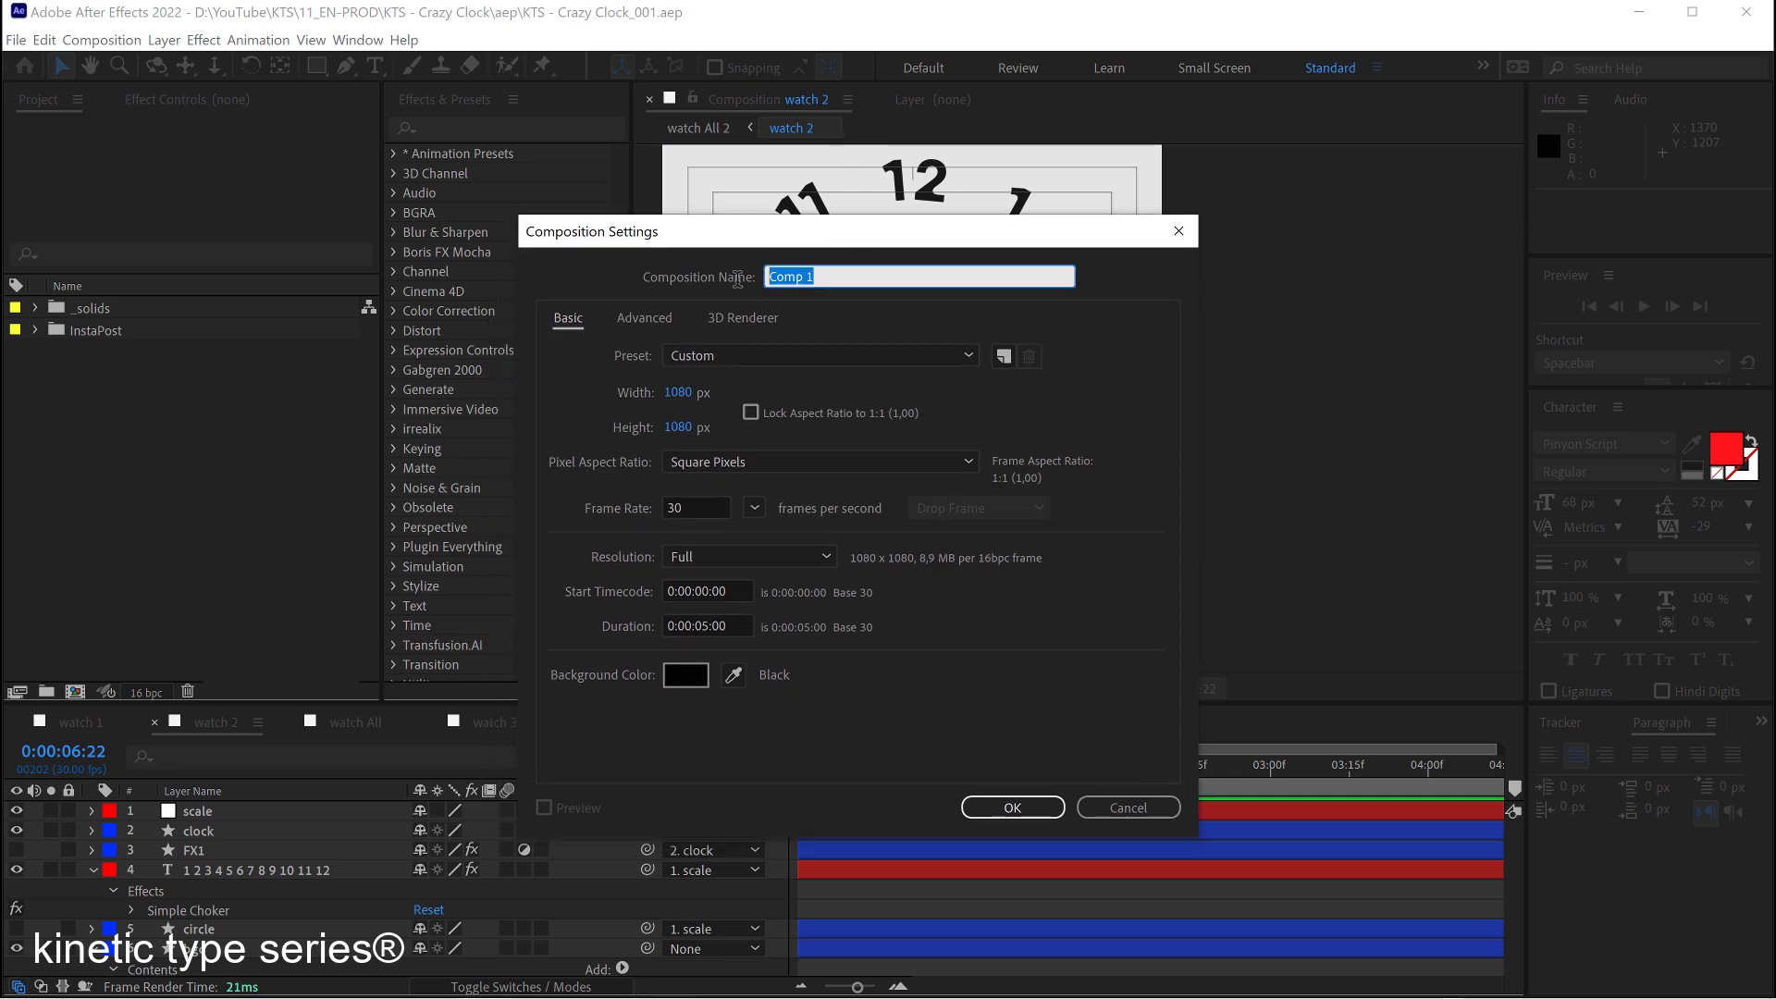
{"action": "type", "text": "clock"}
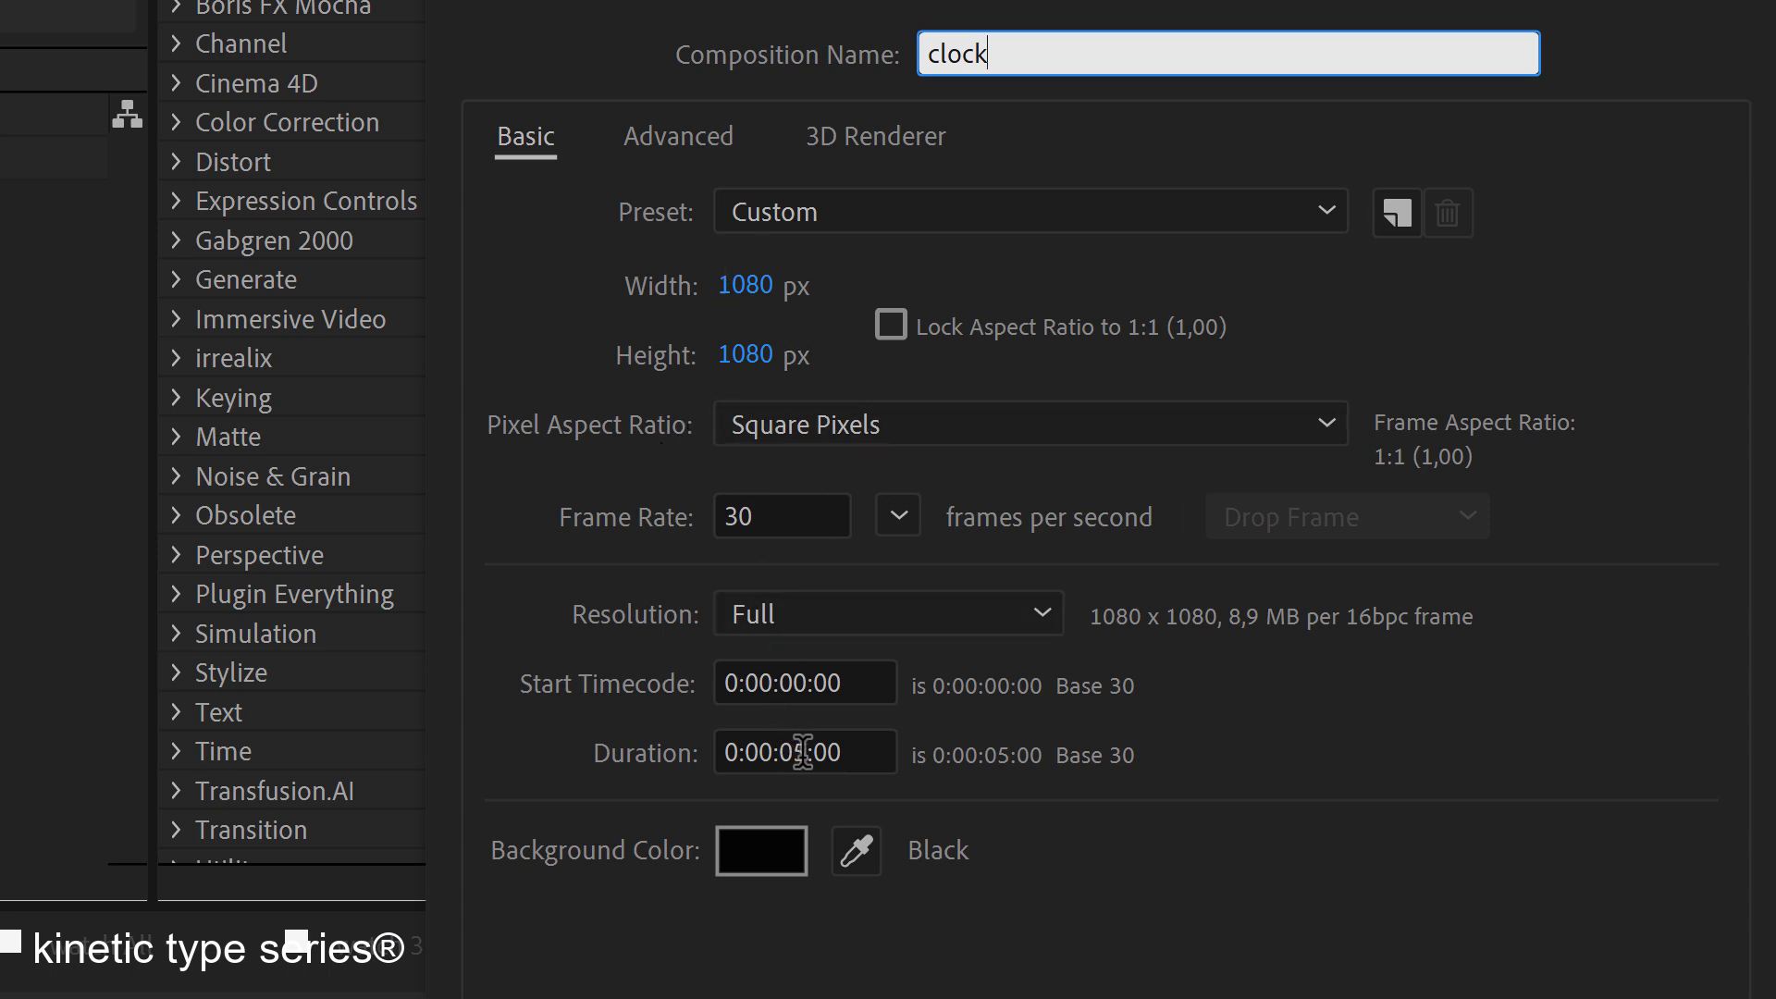
{"action": "left_click_drag", "start_coordinate": [807, 752], "coordinate": [784, 749]}
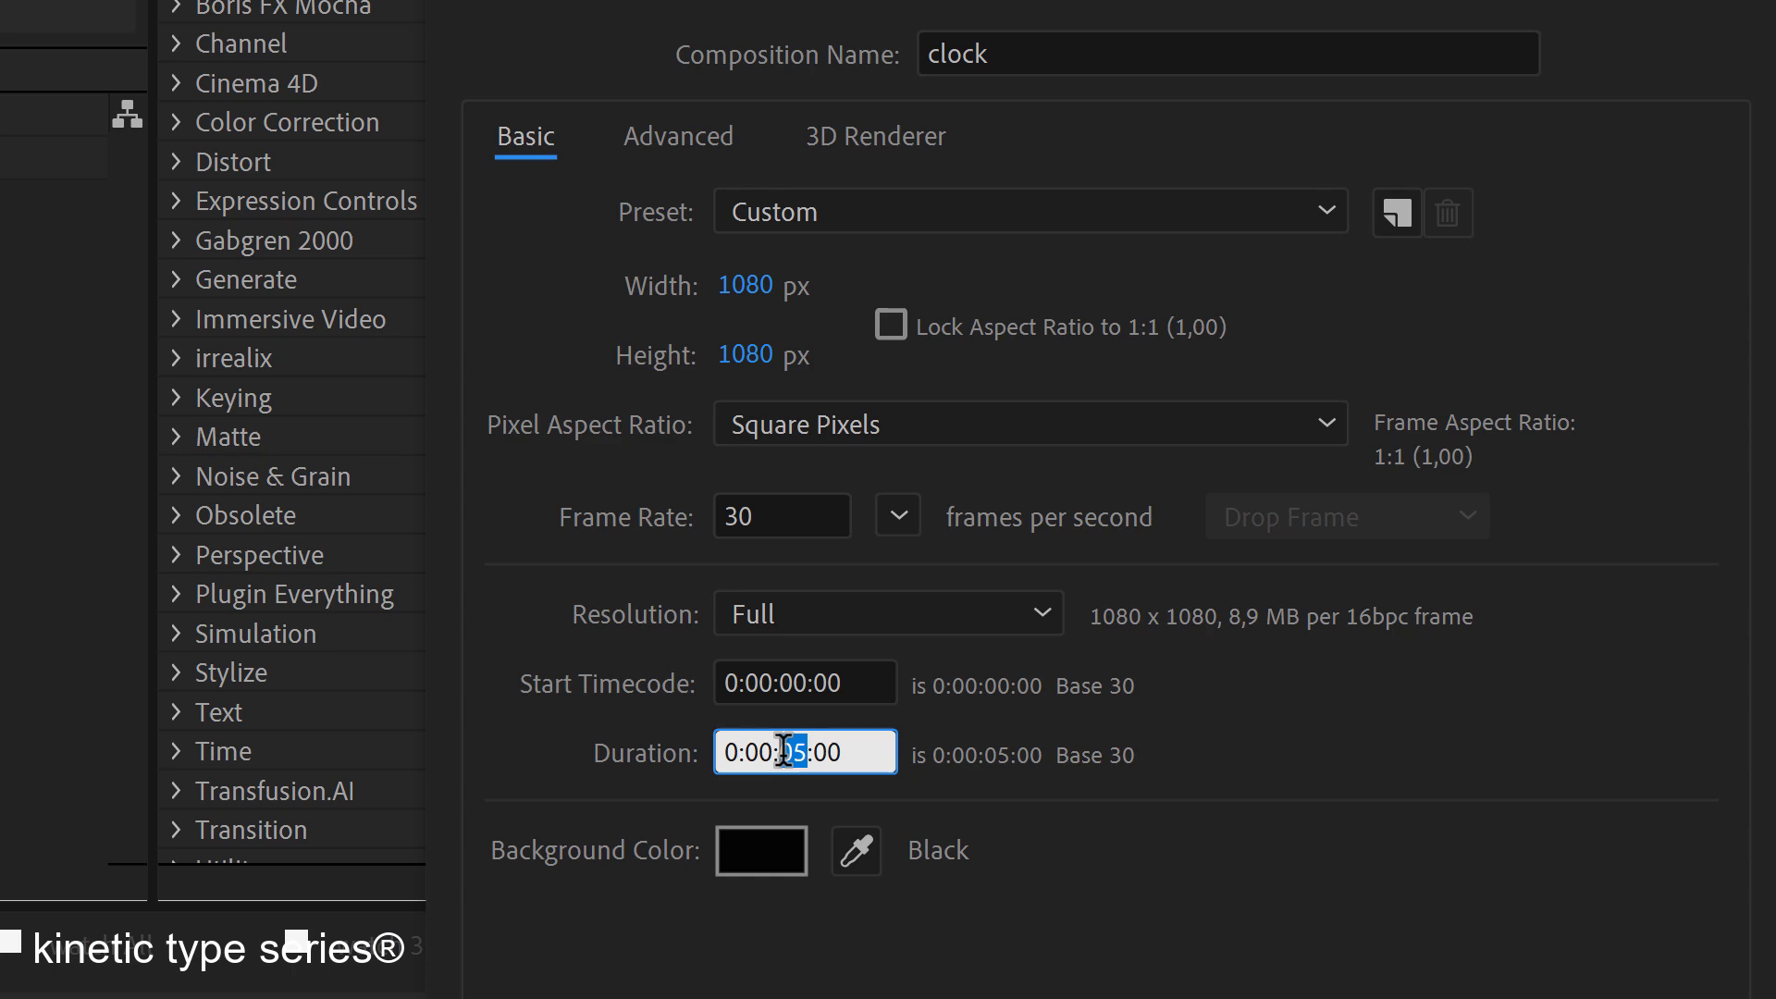
{"action": "type", "text": "13"}
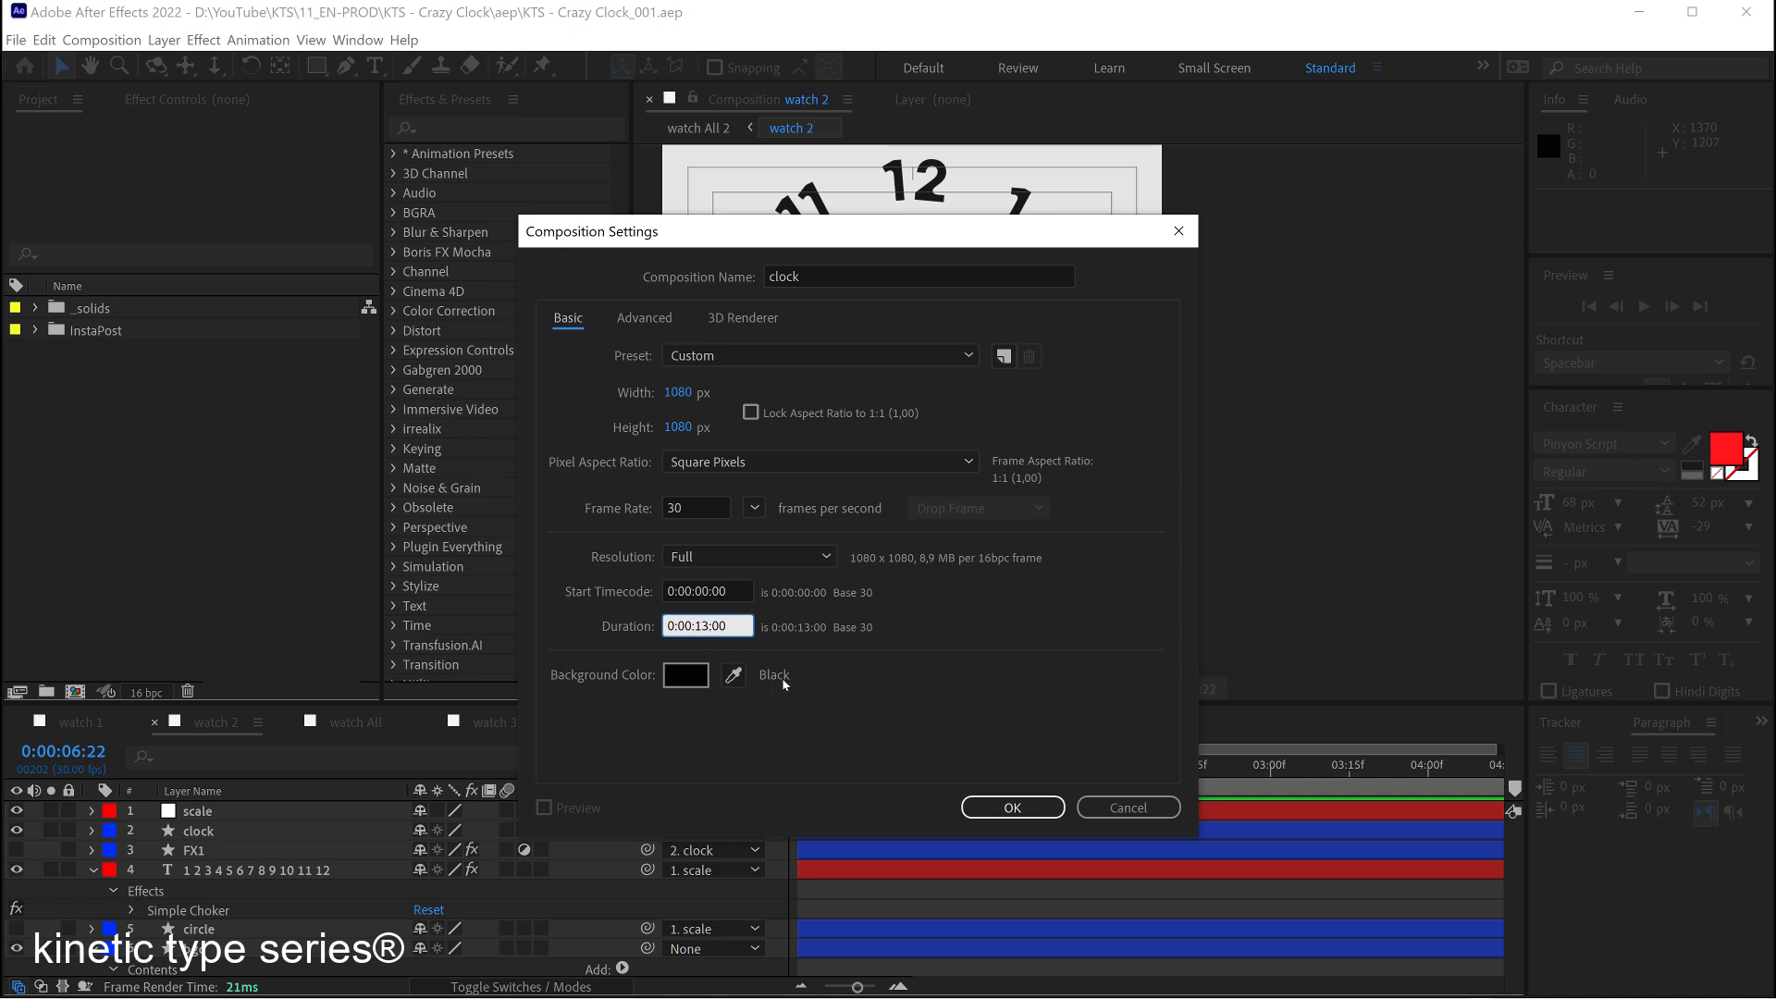
{"action": "left_click", "coordinate": [1015, 810]}
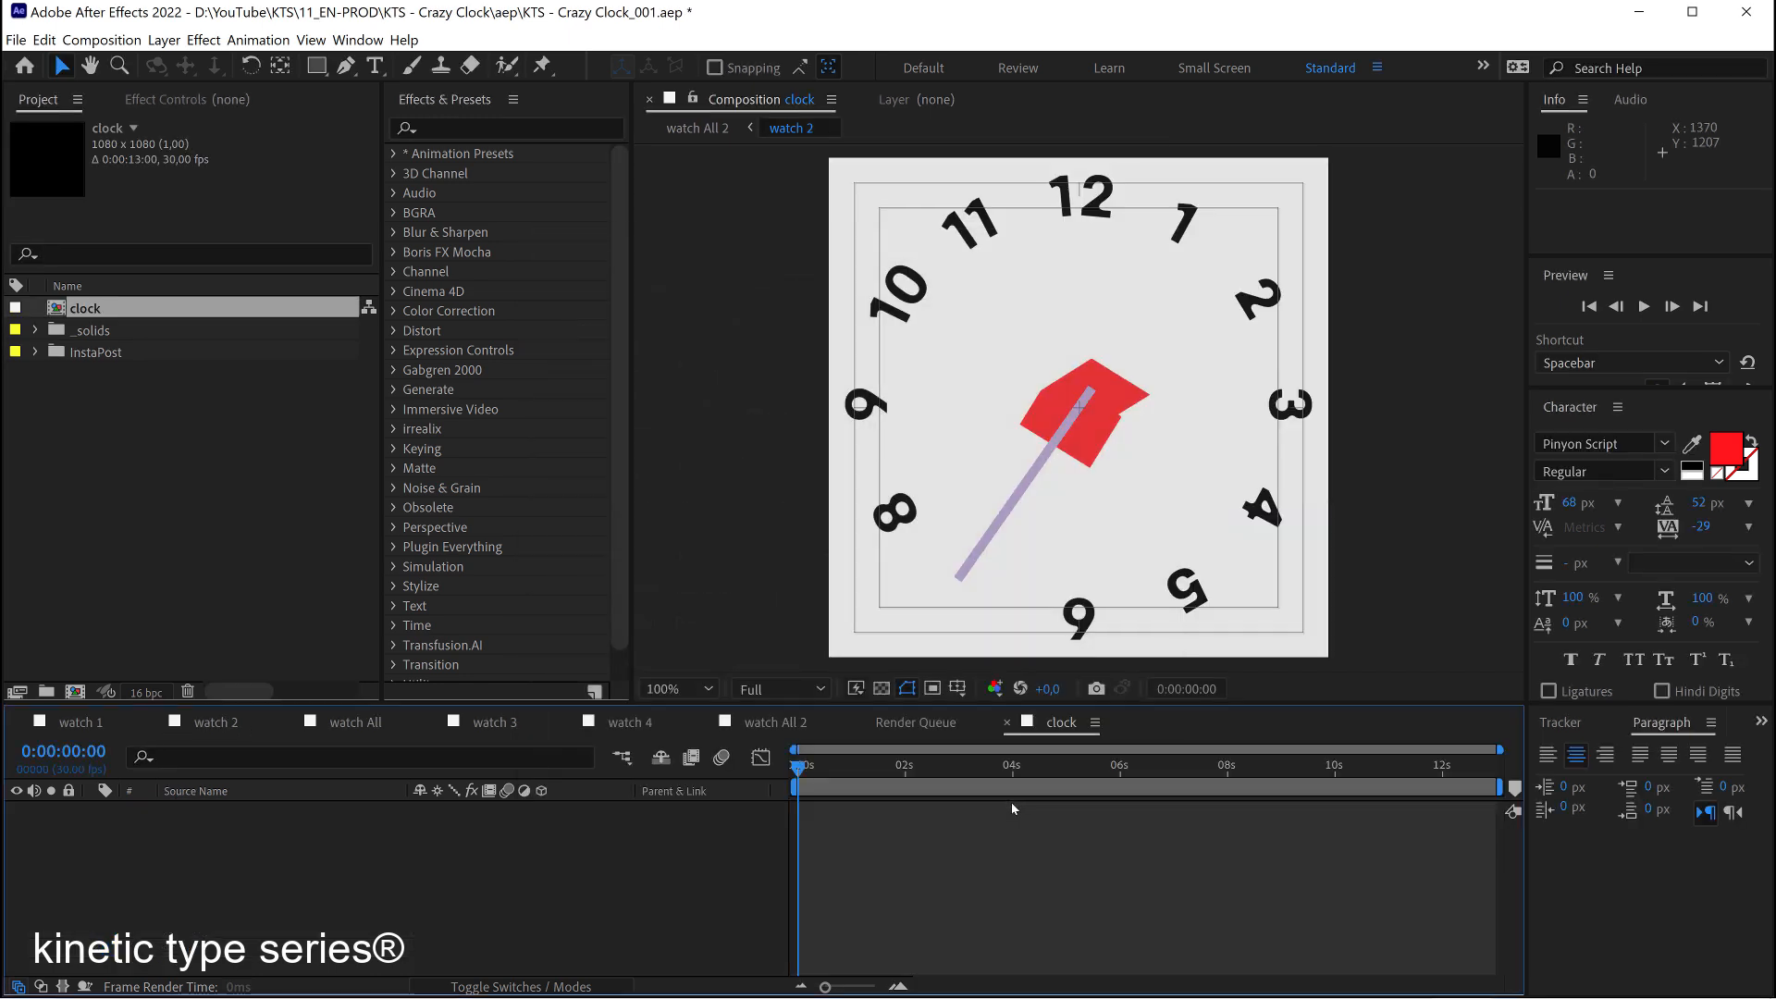
Close all other timeline panels so only the clock composition's timeline stays open.
{"action": "left_click", "coordinate": [342, 923]}
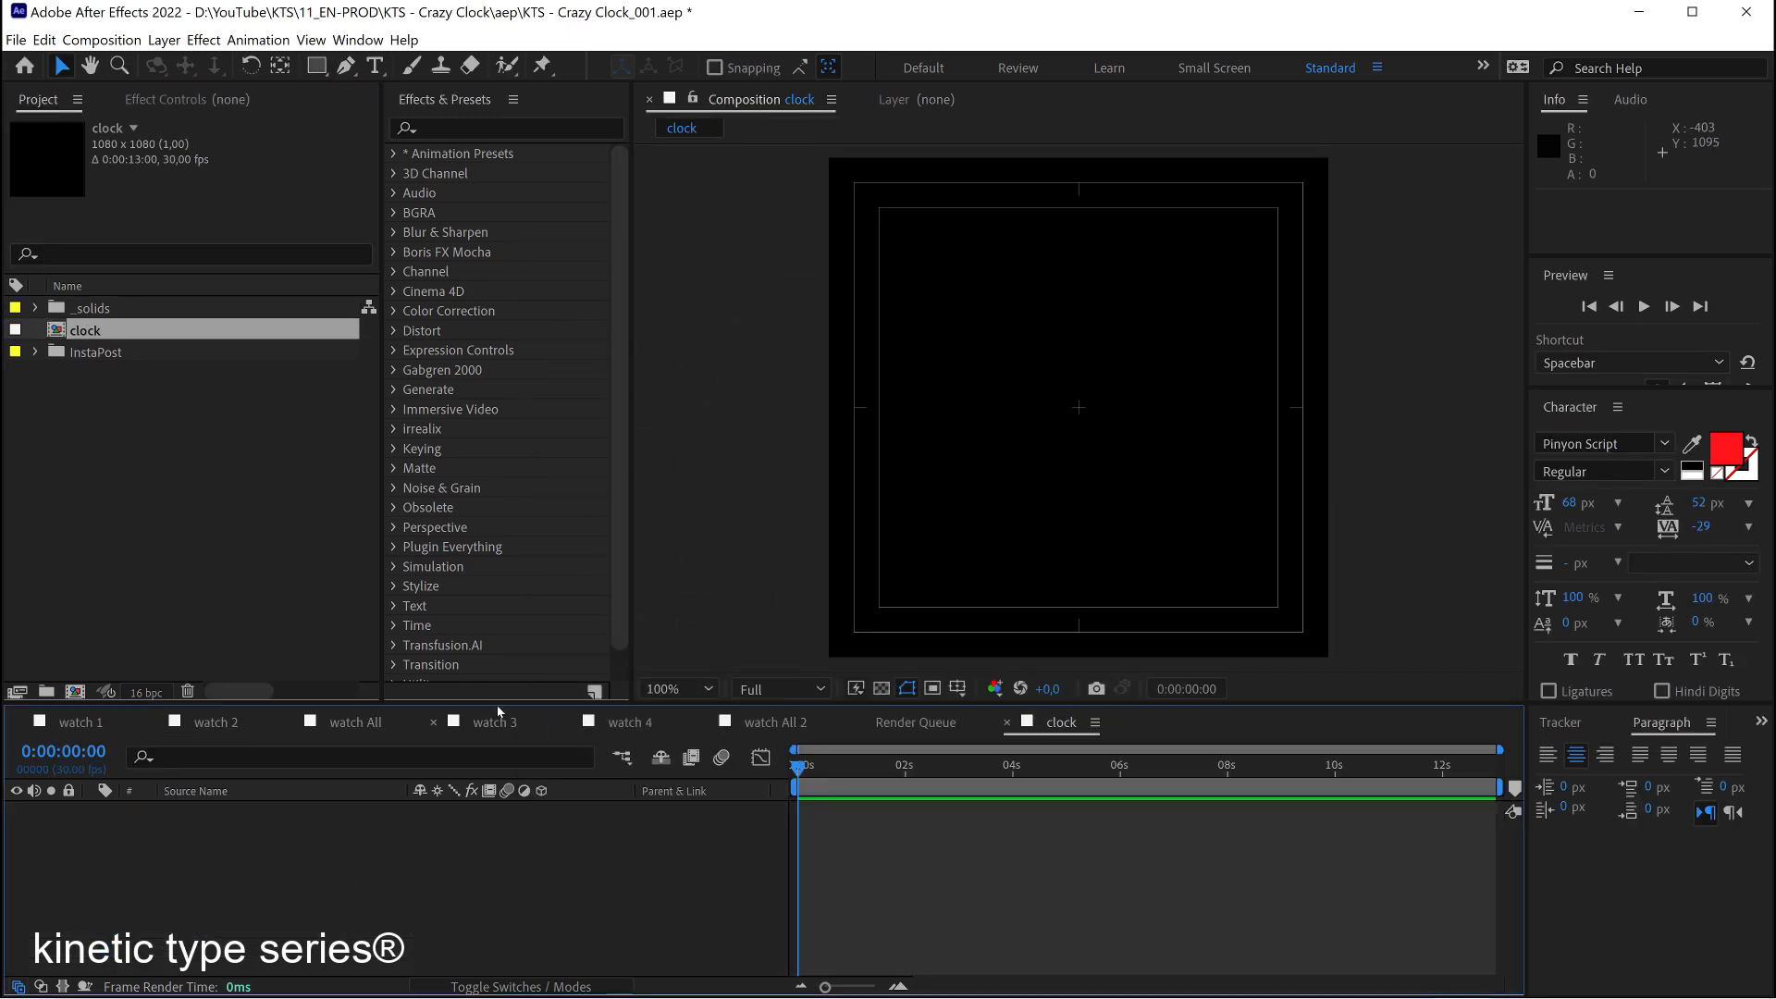
{"action": "right_click", "coordinate": [1067, 729]}
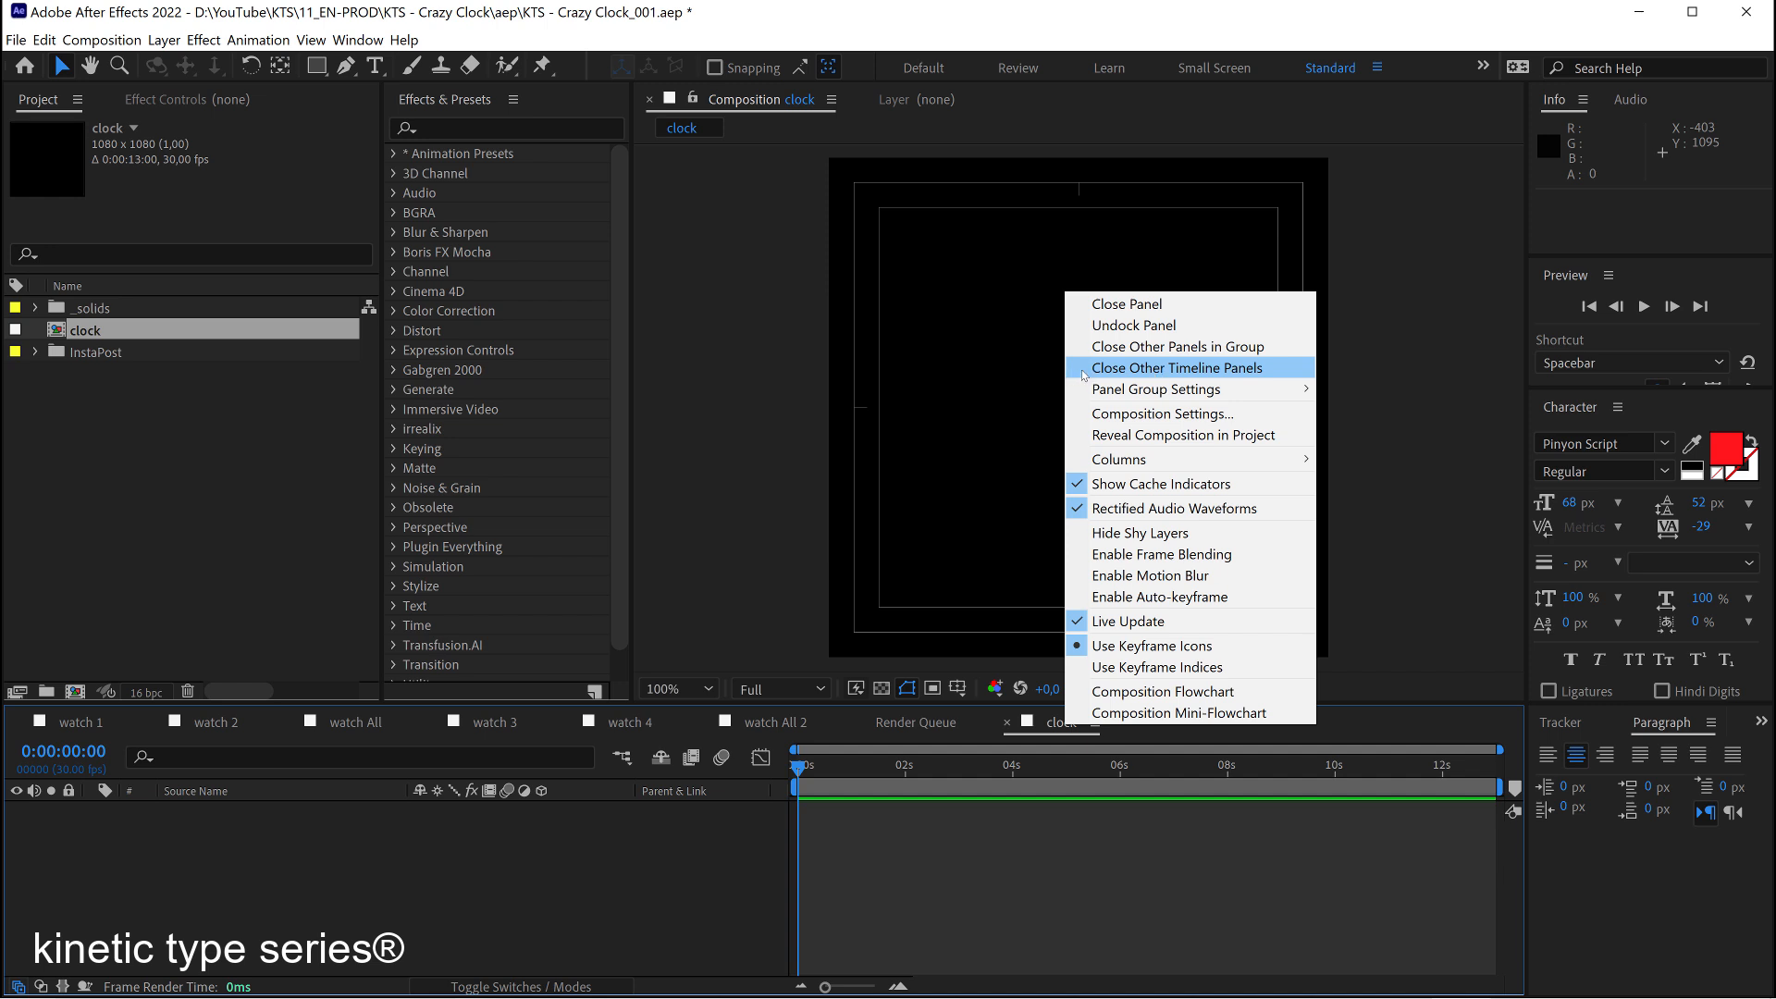
{"action": "left_click", "coordinate": [1128, 371]}
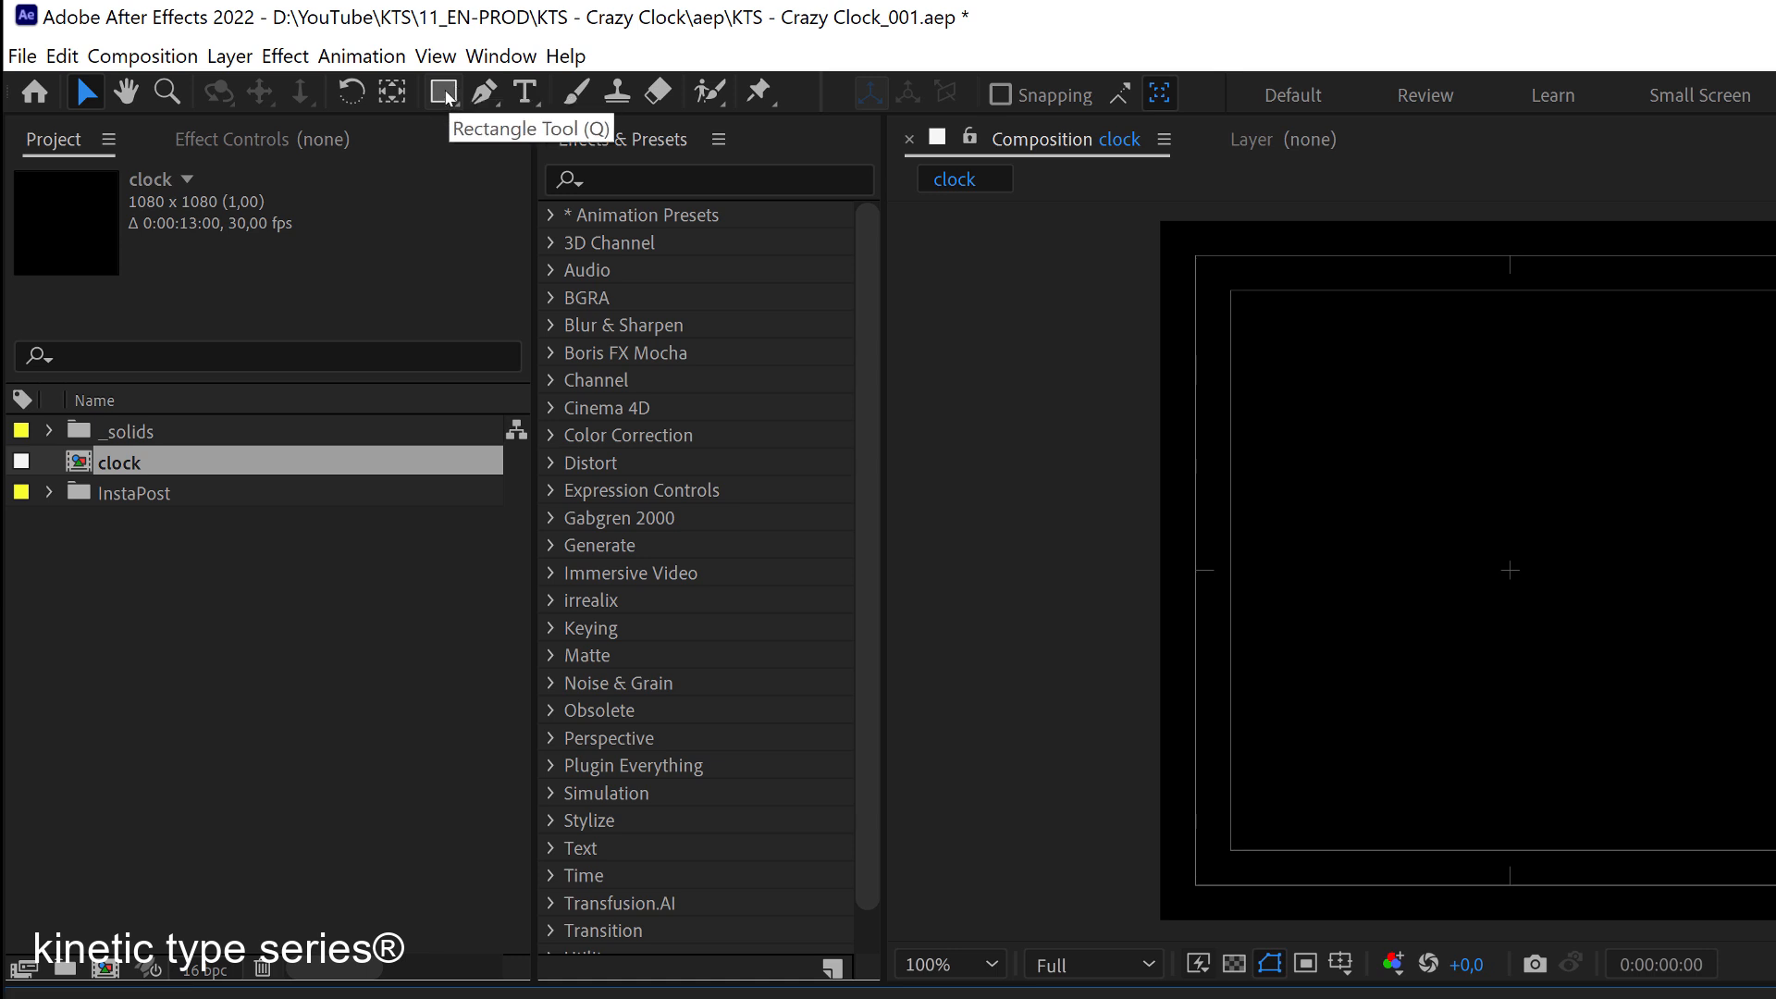
Draw a narrow vertical rectangle from near the composition's upper edge to its centre, with a white FFFFFF fill and no stroke.
{"action": "left_click", "coordinate": [445, 93]}
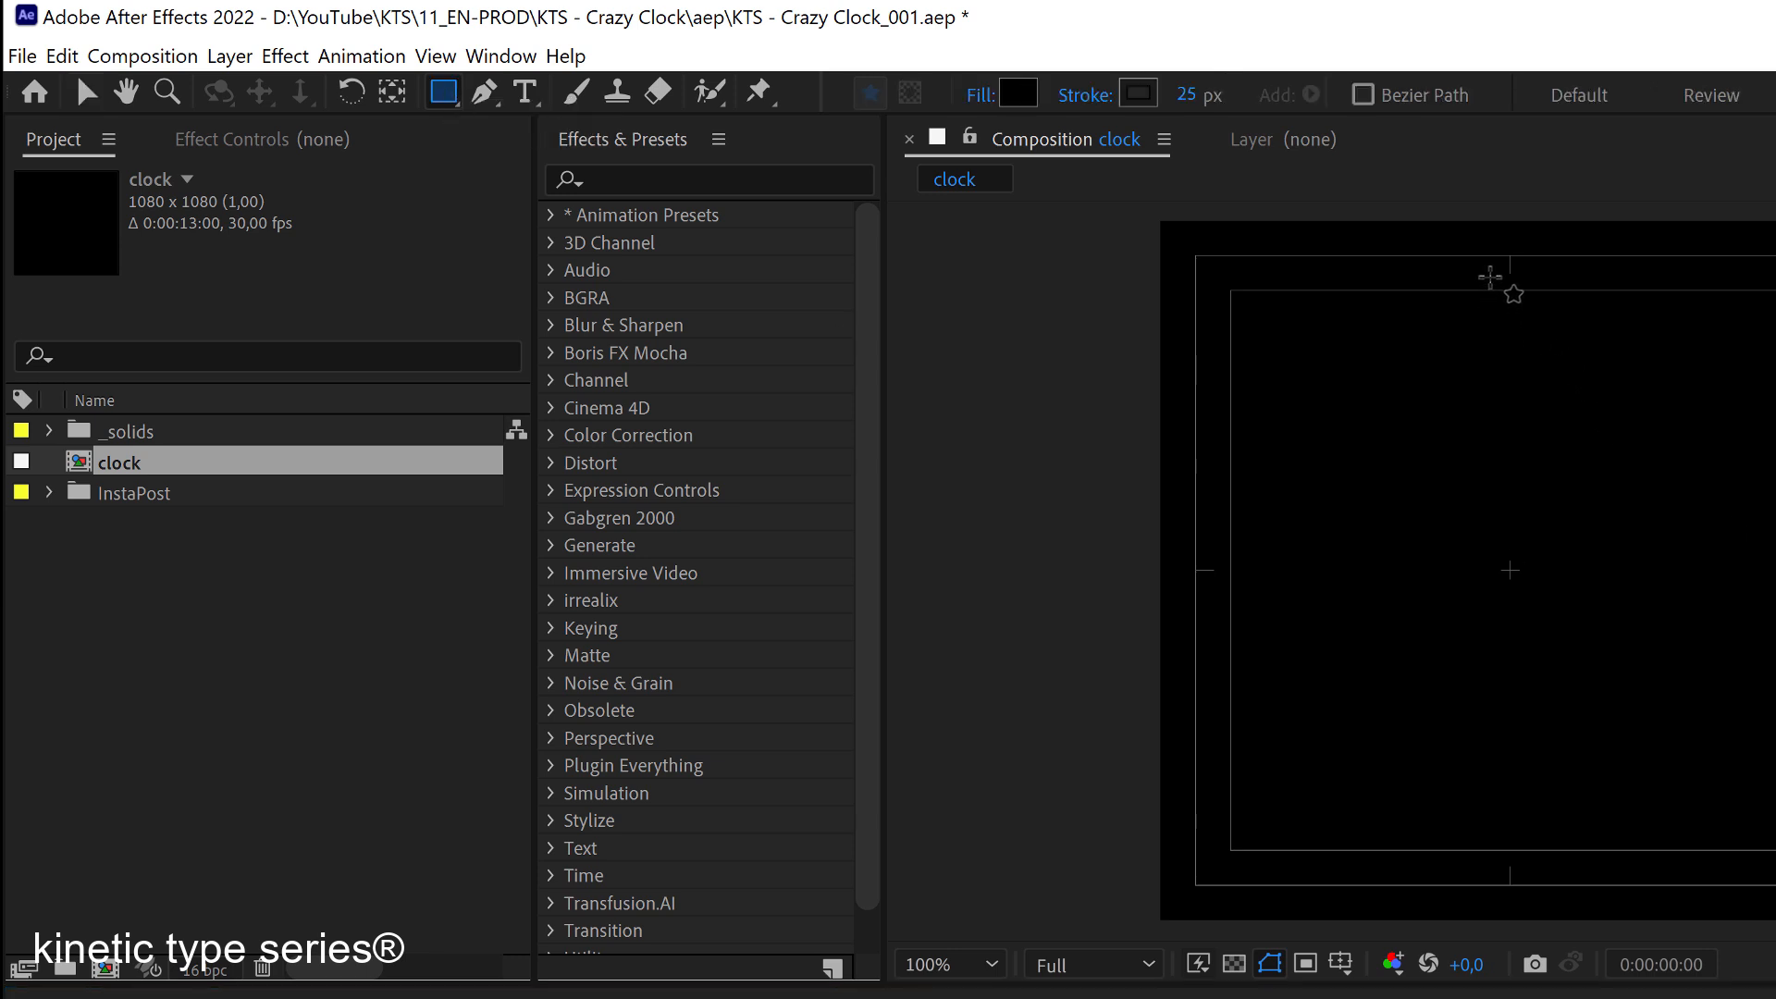
{"action": "left_click_drag", "start_coordinate": [1490, 276], "coordinate": [1529, 585]}
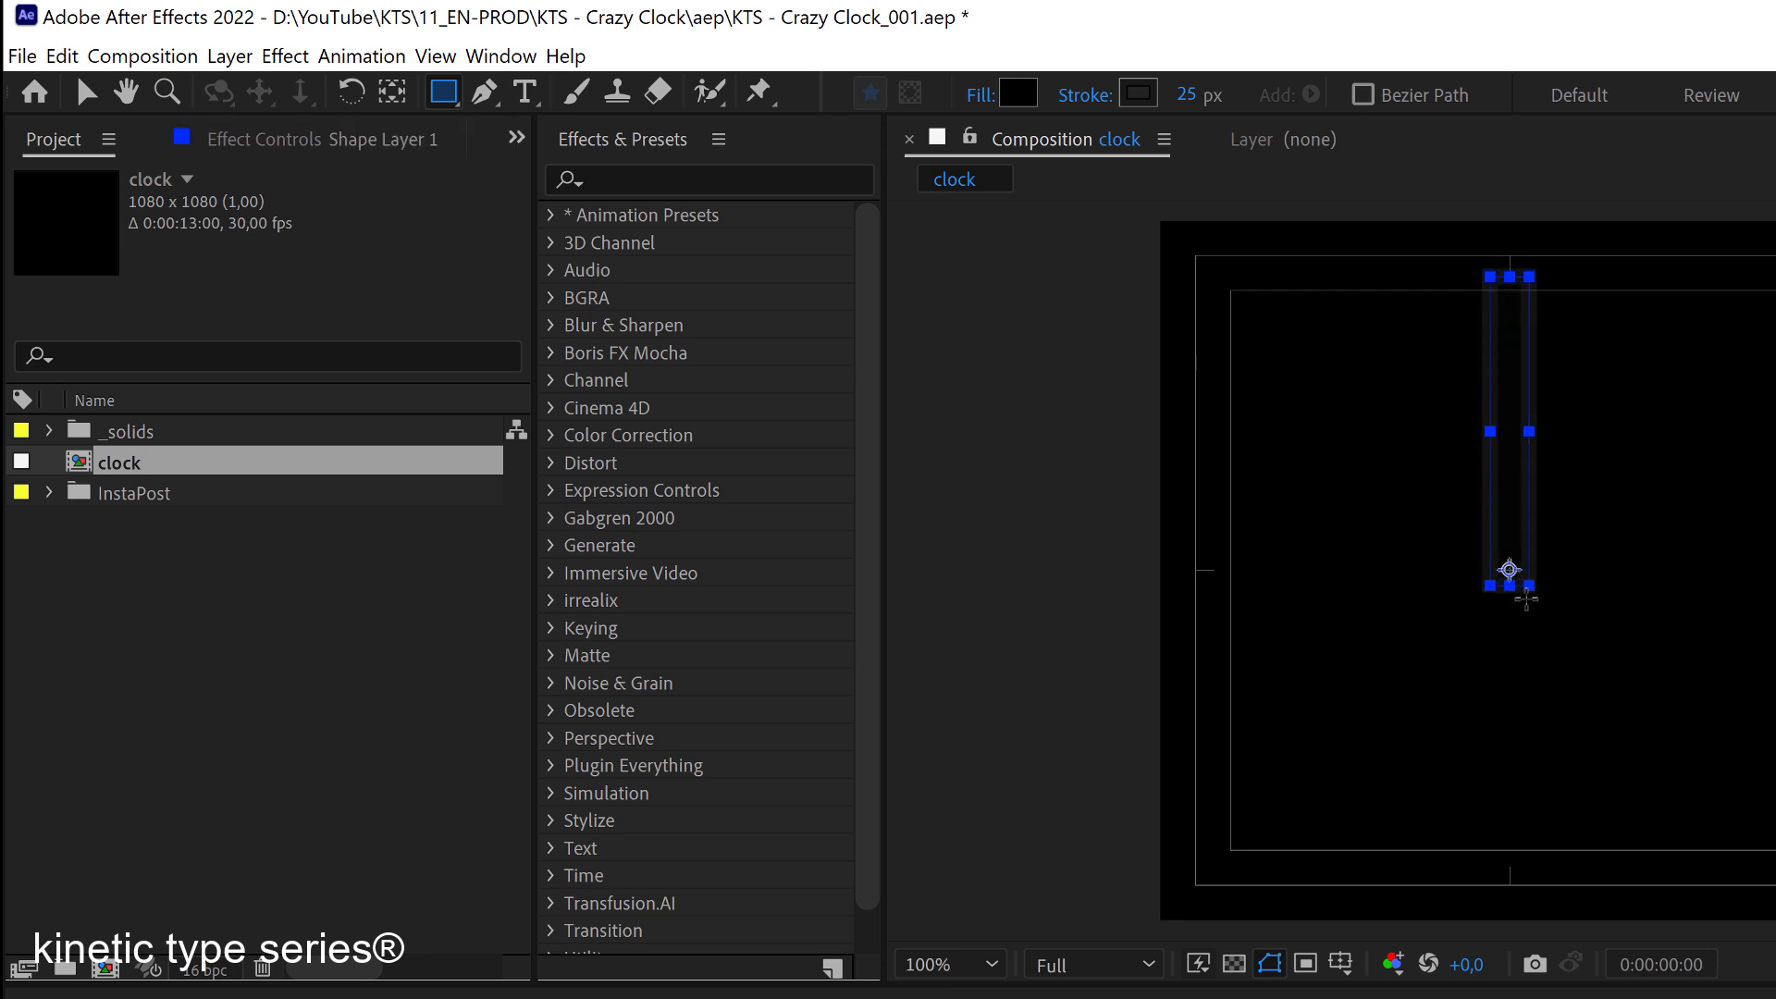
{"action": "left_click", "coordinate": [1022, 92]}
{"action": "type", "text": "ffffff"}
{"action": "key", "text": "Return"}
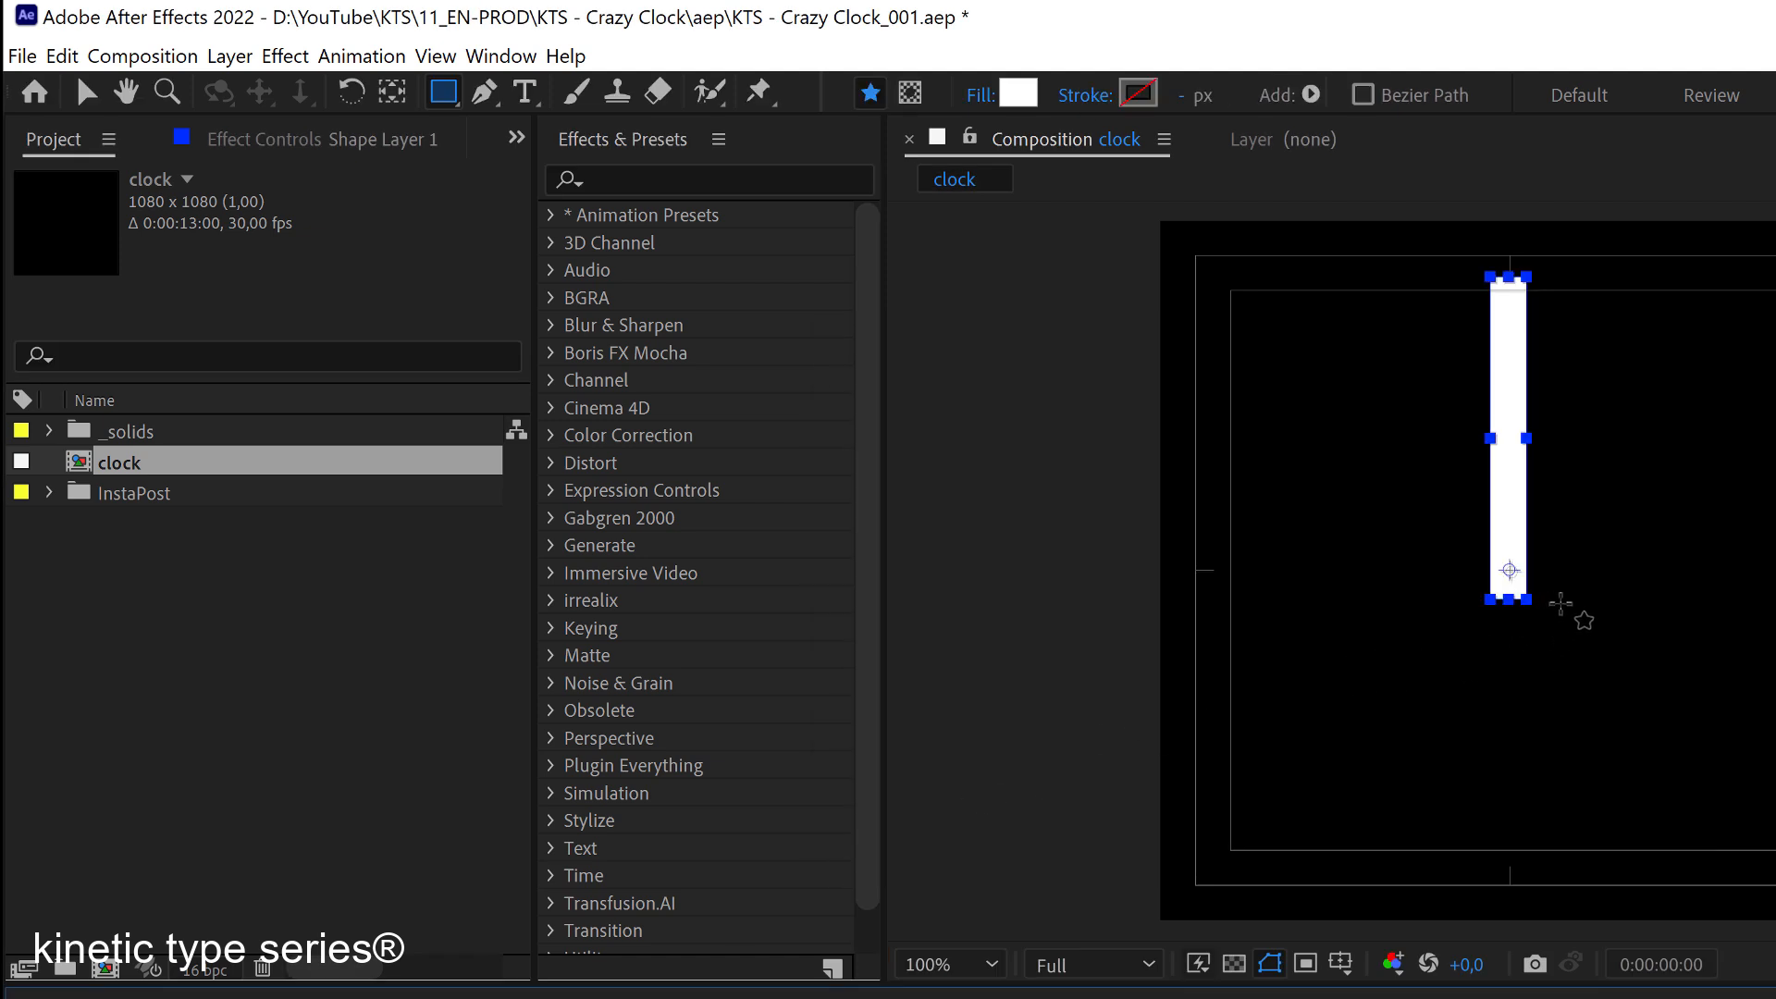
Check the anchor point inside the white rectangle up close and delete the rectangle's shape layer.
{"action": "key", "text": "period"}
{"action": "key", "text": "period"}
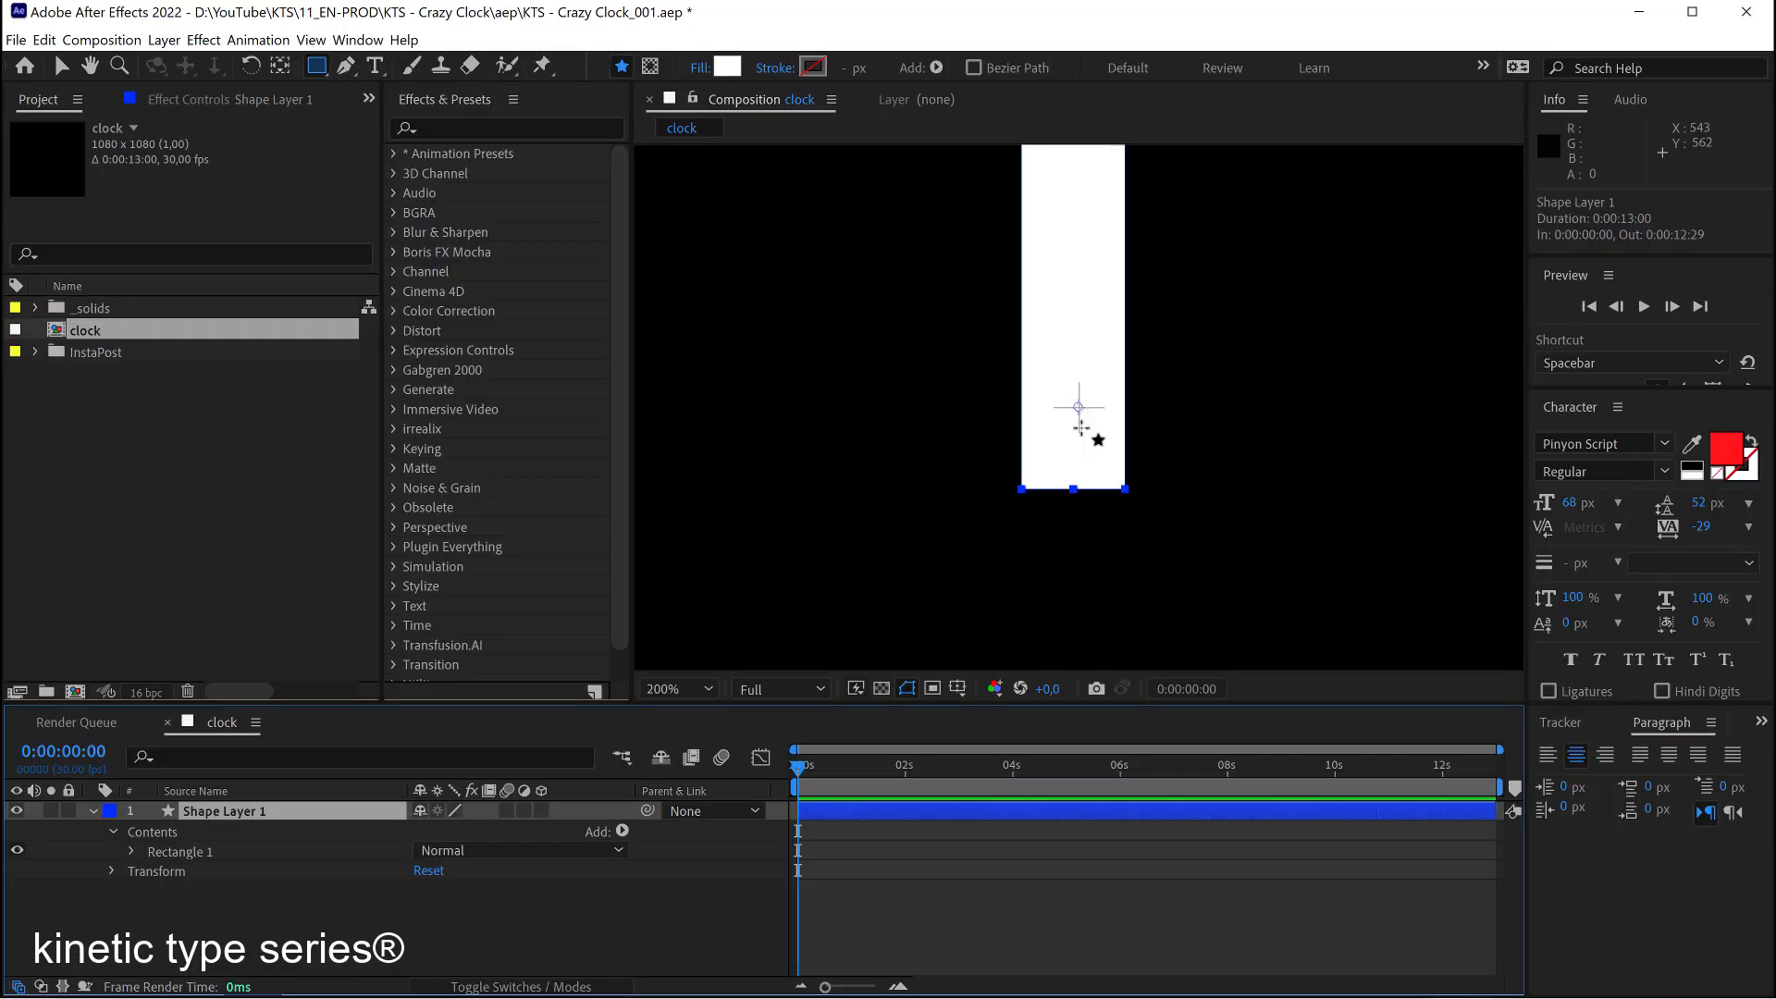
{"action": "key", "text": "comma"}
{"action": "key", "text": "comma"}
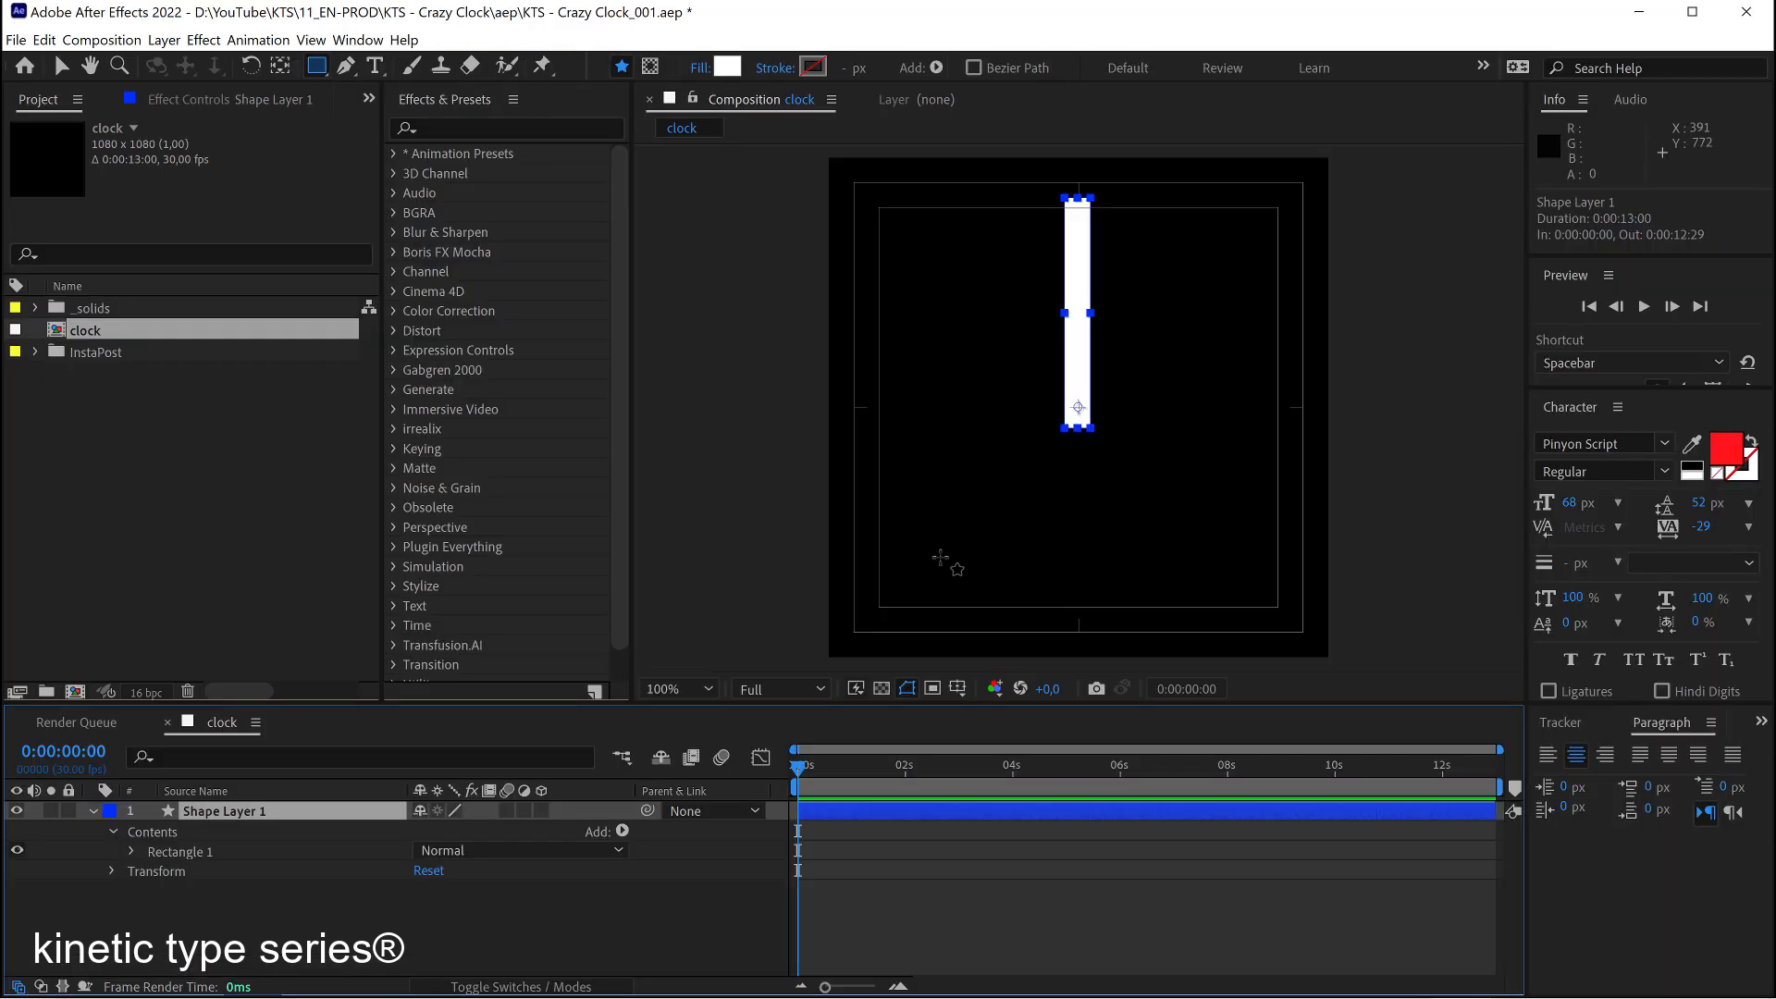
{"action": "key", "text": "Delete"}
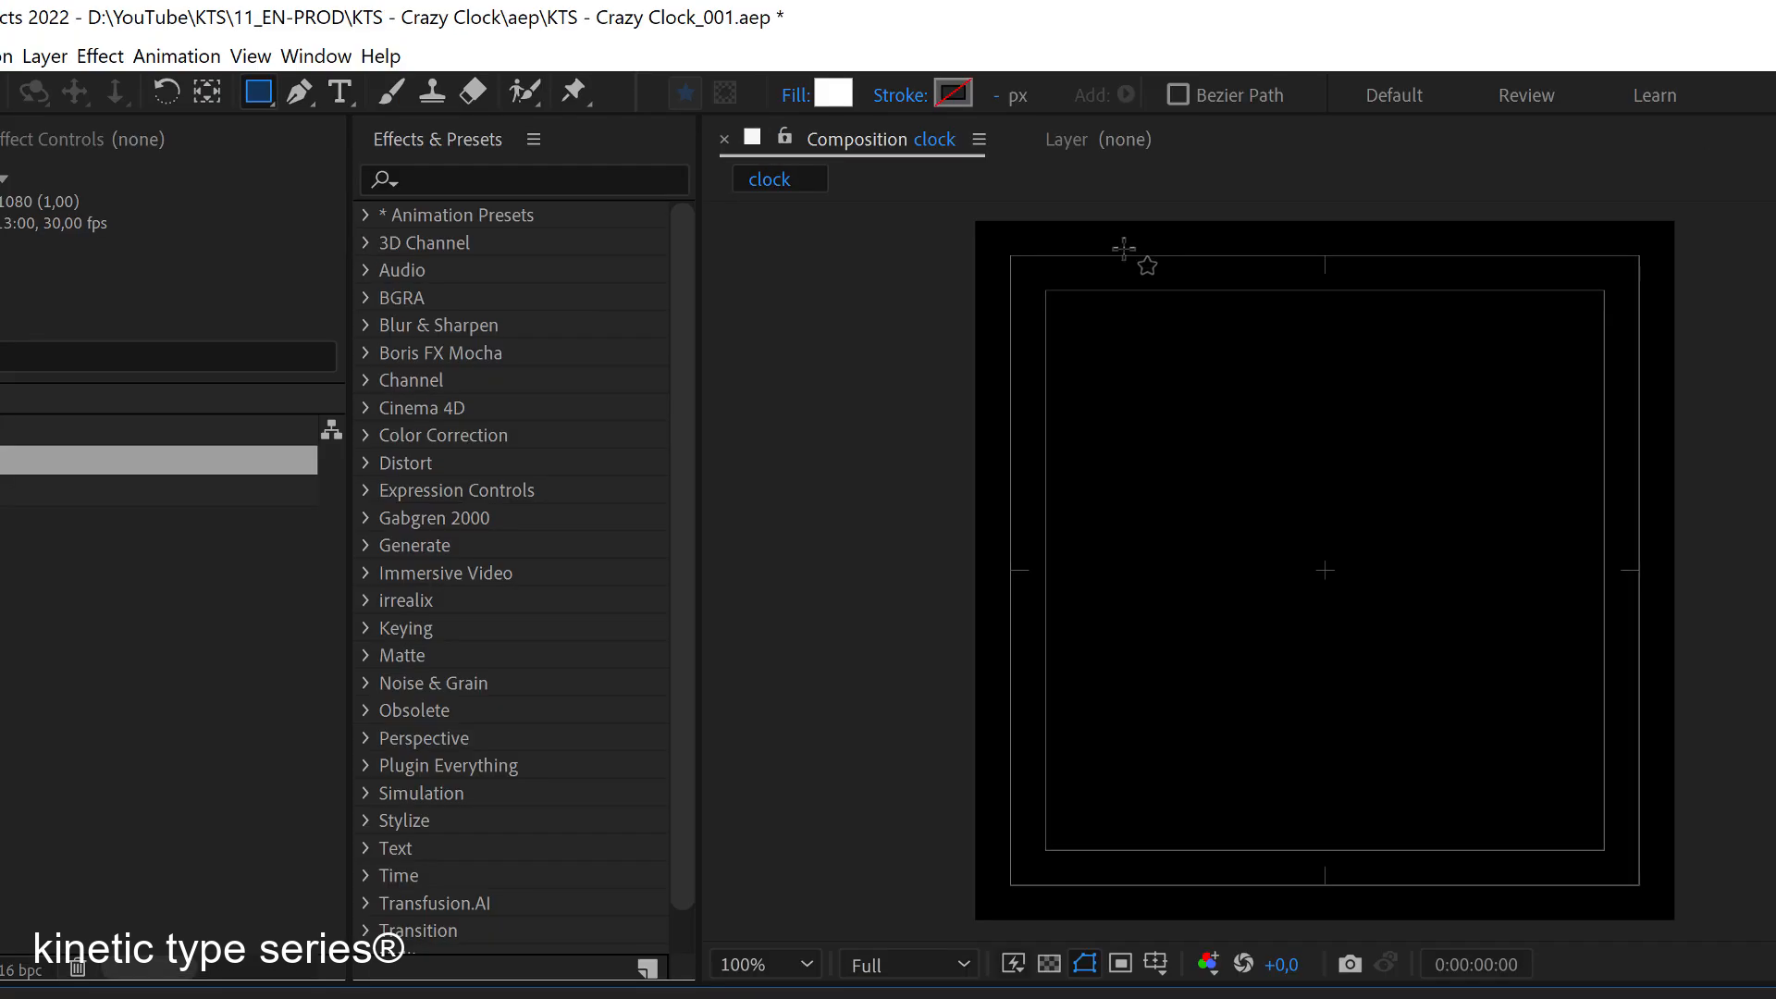
Draw a thinner white vertical rectangle of about 36 x 621 px, well to the left of the composition's centre.
{"action": "left_click_drag", "start_coordinate": [935, 179], "coordinate": [955, 336]}
{"action": "mouse_move", "coordinate": [1180, 602]}
{"action": "left_mouse_down"}
{"action": "mouse_move", "coordinate": [1172, 654]}
{"action": "mouse_move", "coordinate": [1147, 653]}
{"action": "left_mouse_up"}
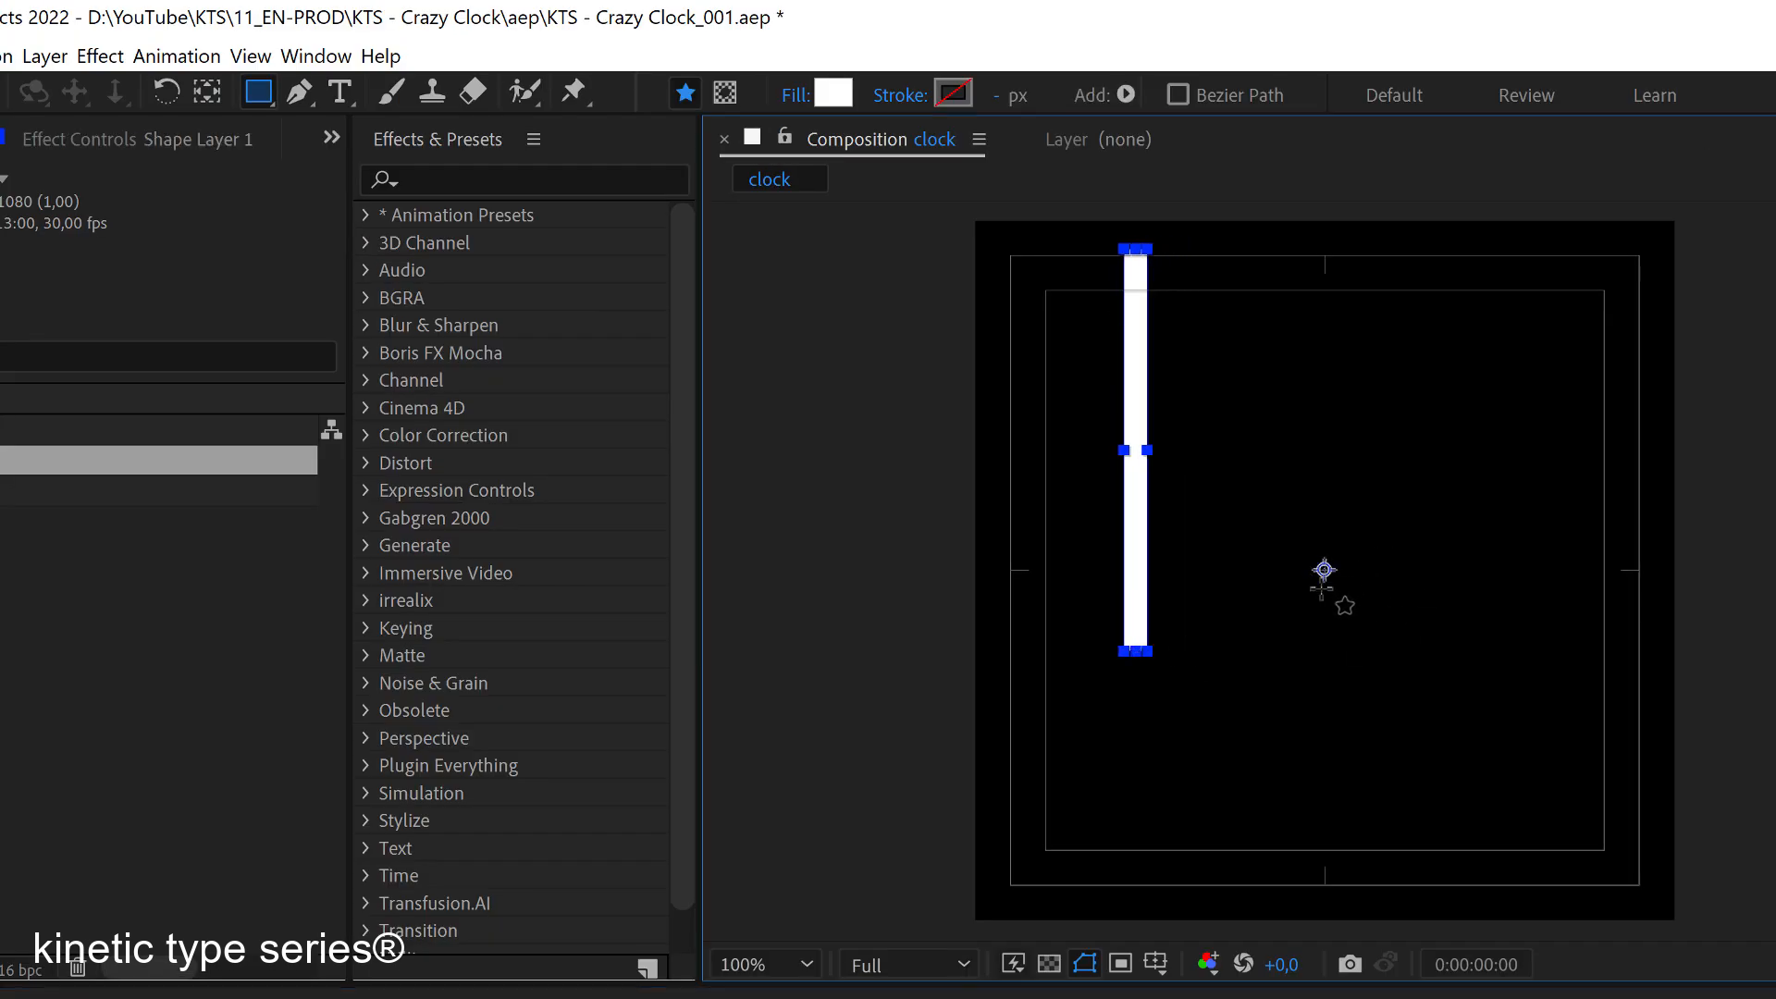
Move the shape layer's anchor point from the composition centre into the rectangle, close to its lower end.
{"action": "key", "text": "period"}
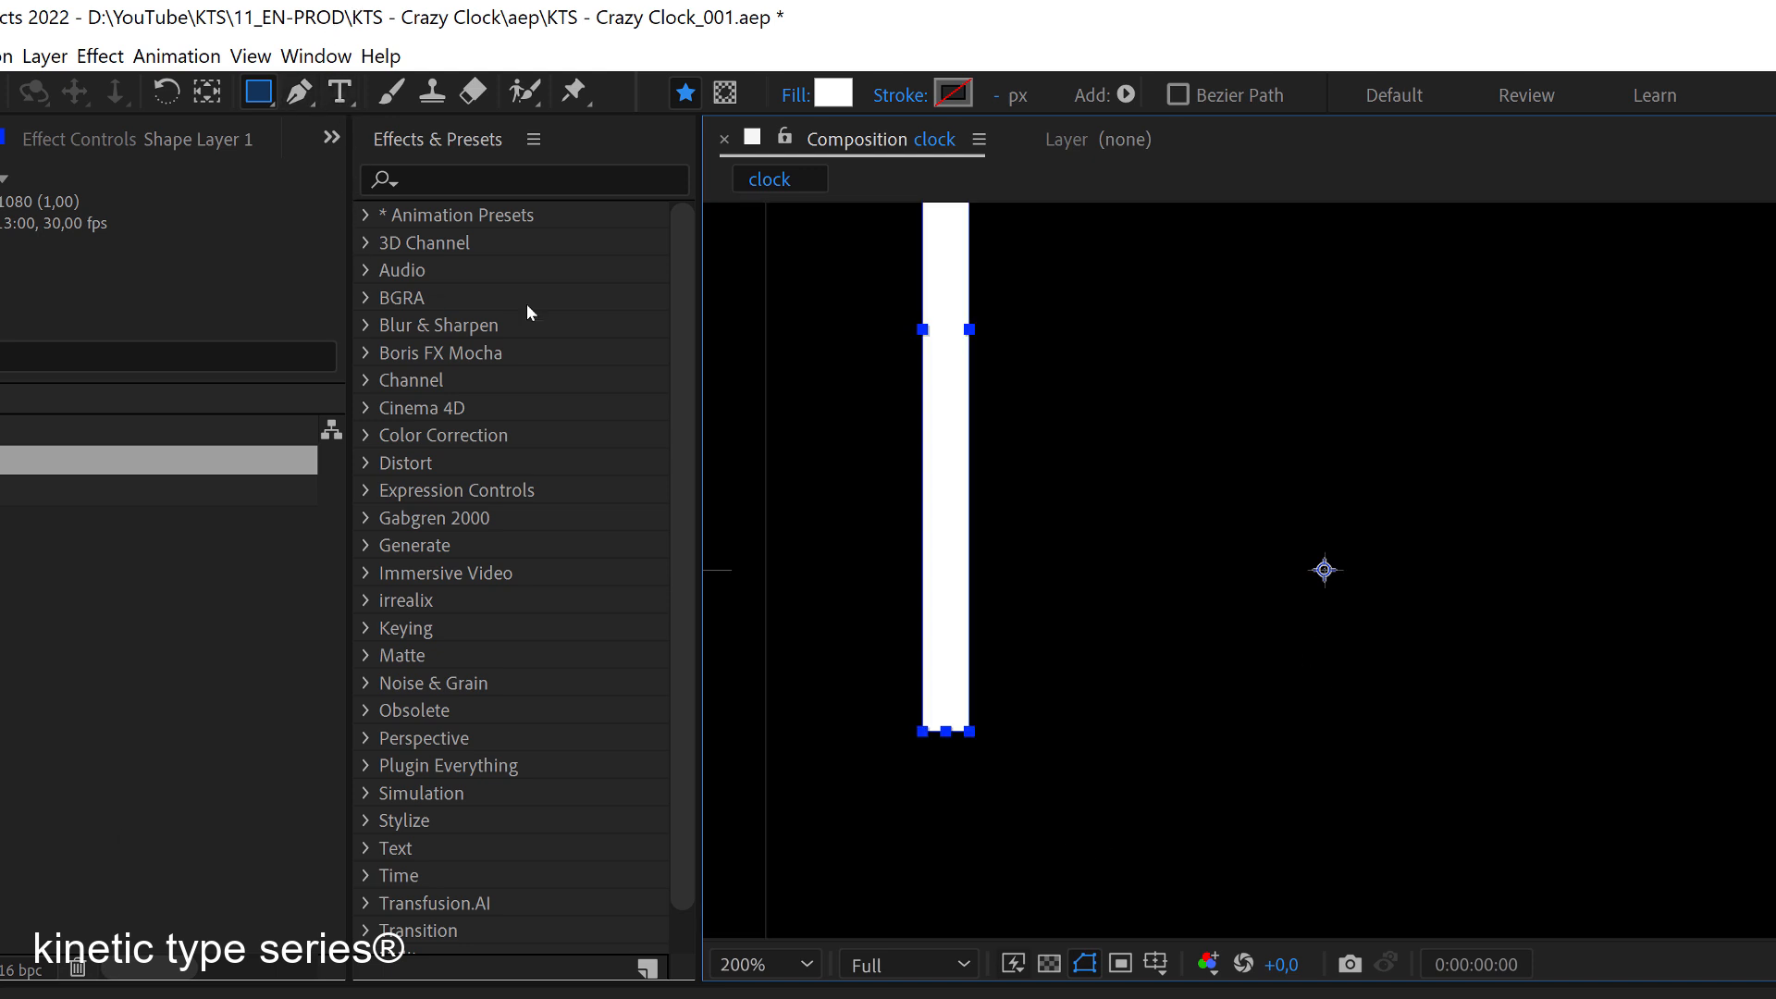
{"action": "left_click", "coordinate": [205, 96]}
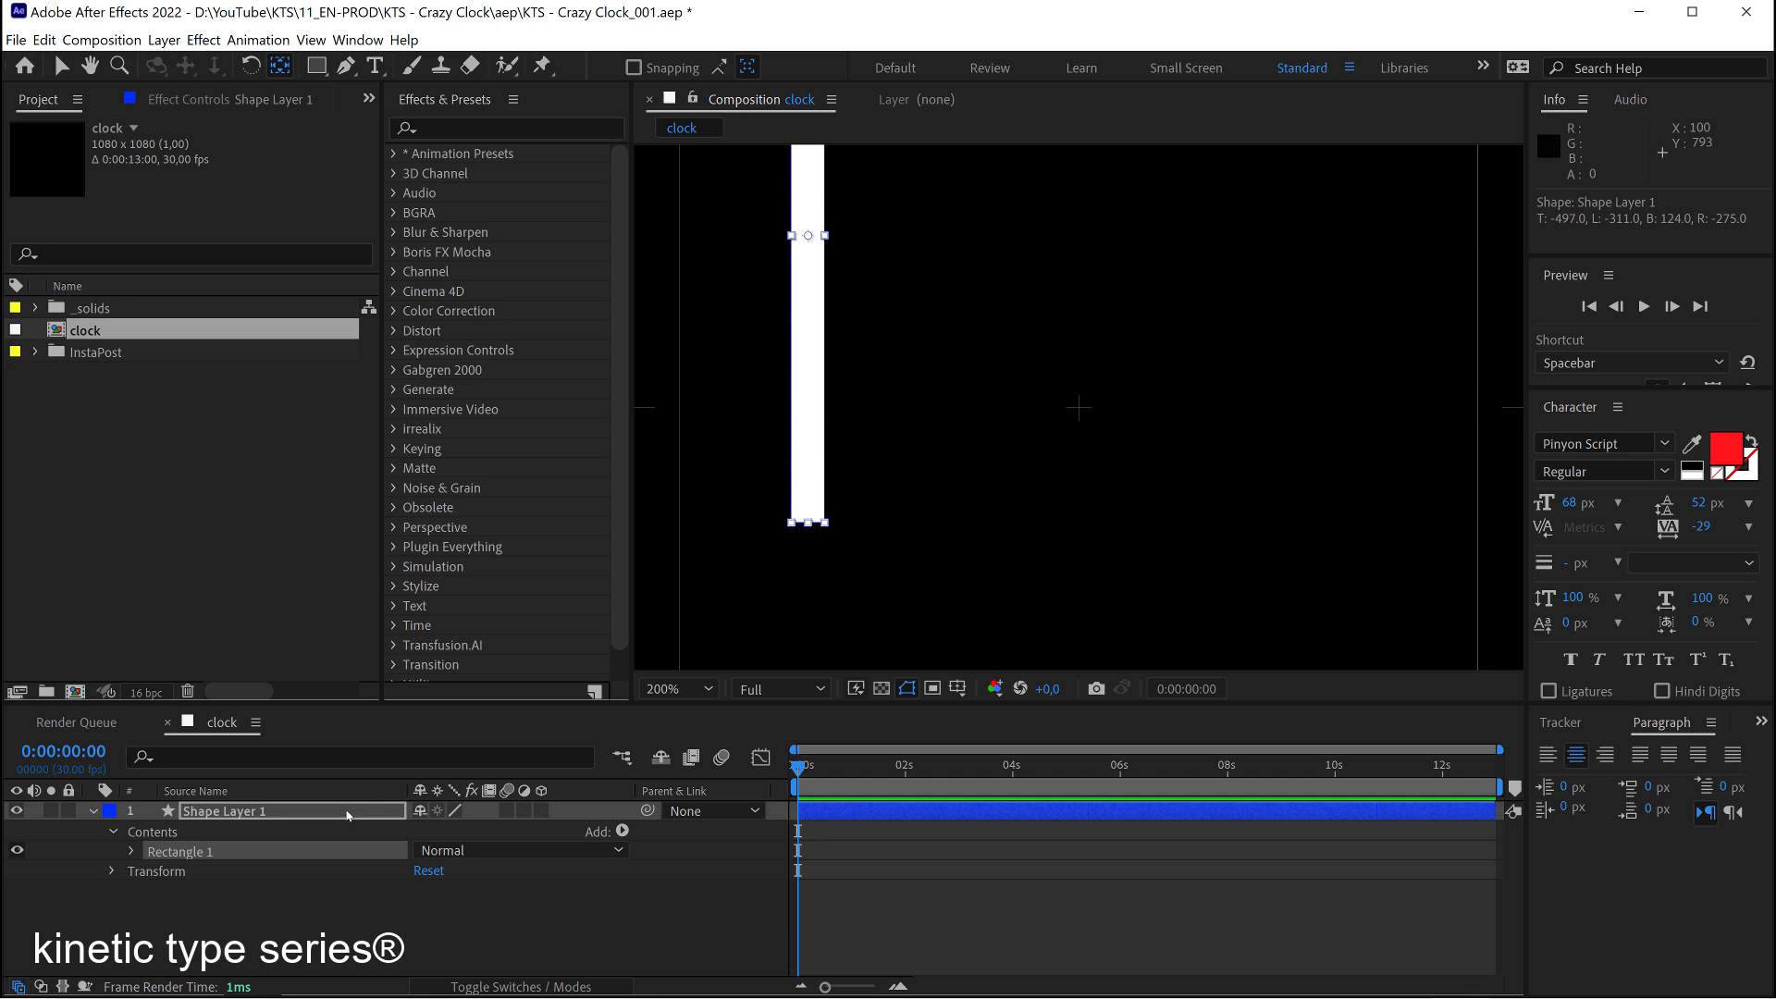
{"action": "left_click", "coordinate": [347, 815]}
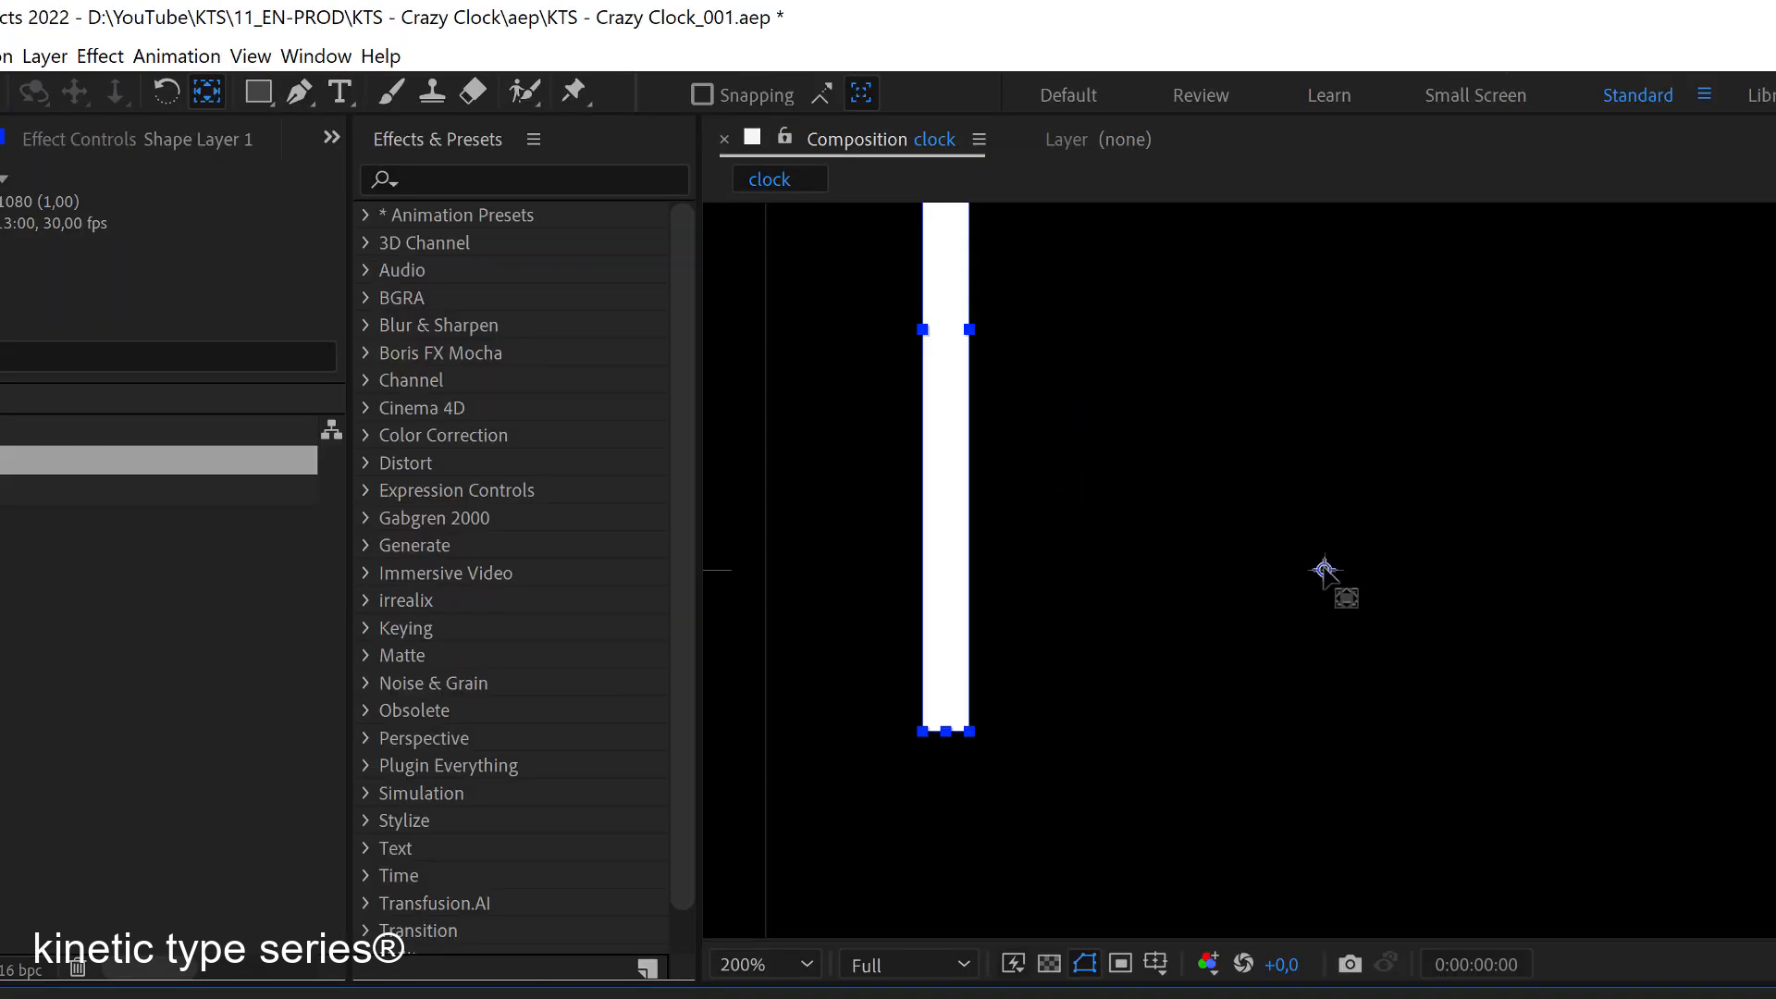
{"action": "left_click_drag", "start_coordinate": [1324, 570], "coordinate": [947, 682]}
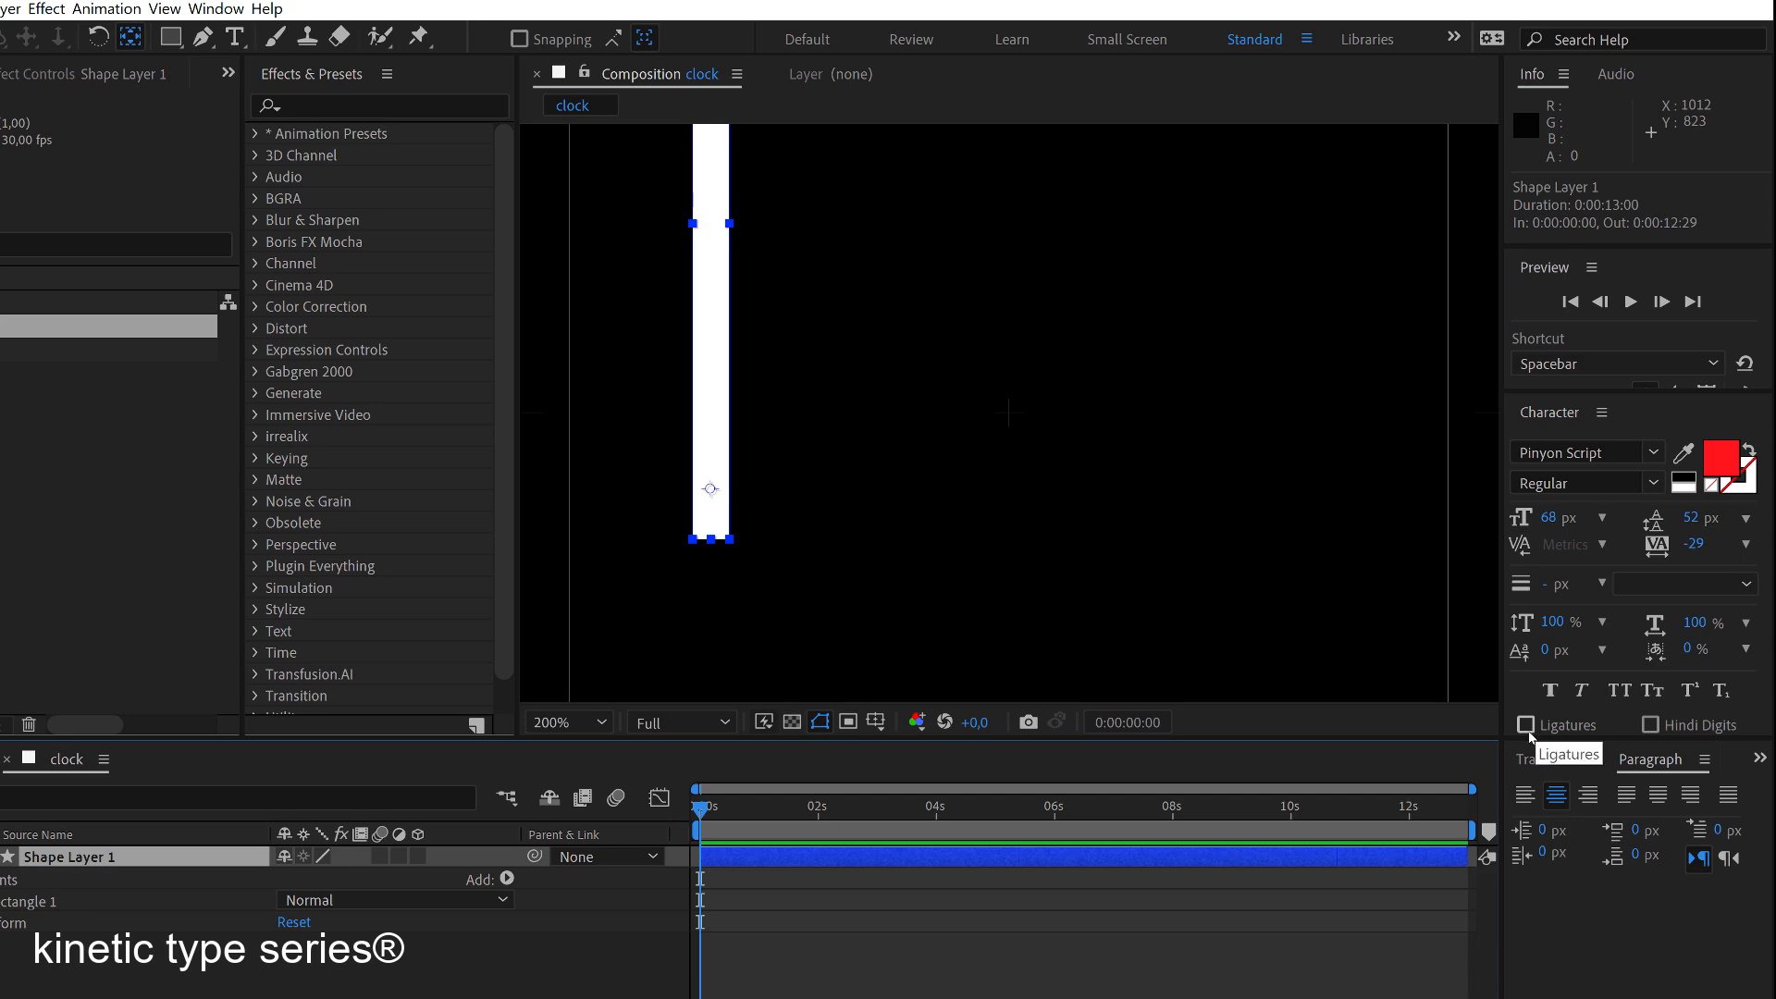
Show the alignment options and align the rectangle layer horizontally and vertically to the composition's centre.
{"action": "left_click", "coordinate": [216, 8]}
{"action": "left_click", "coordinate": [303, 115]}
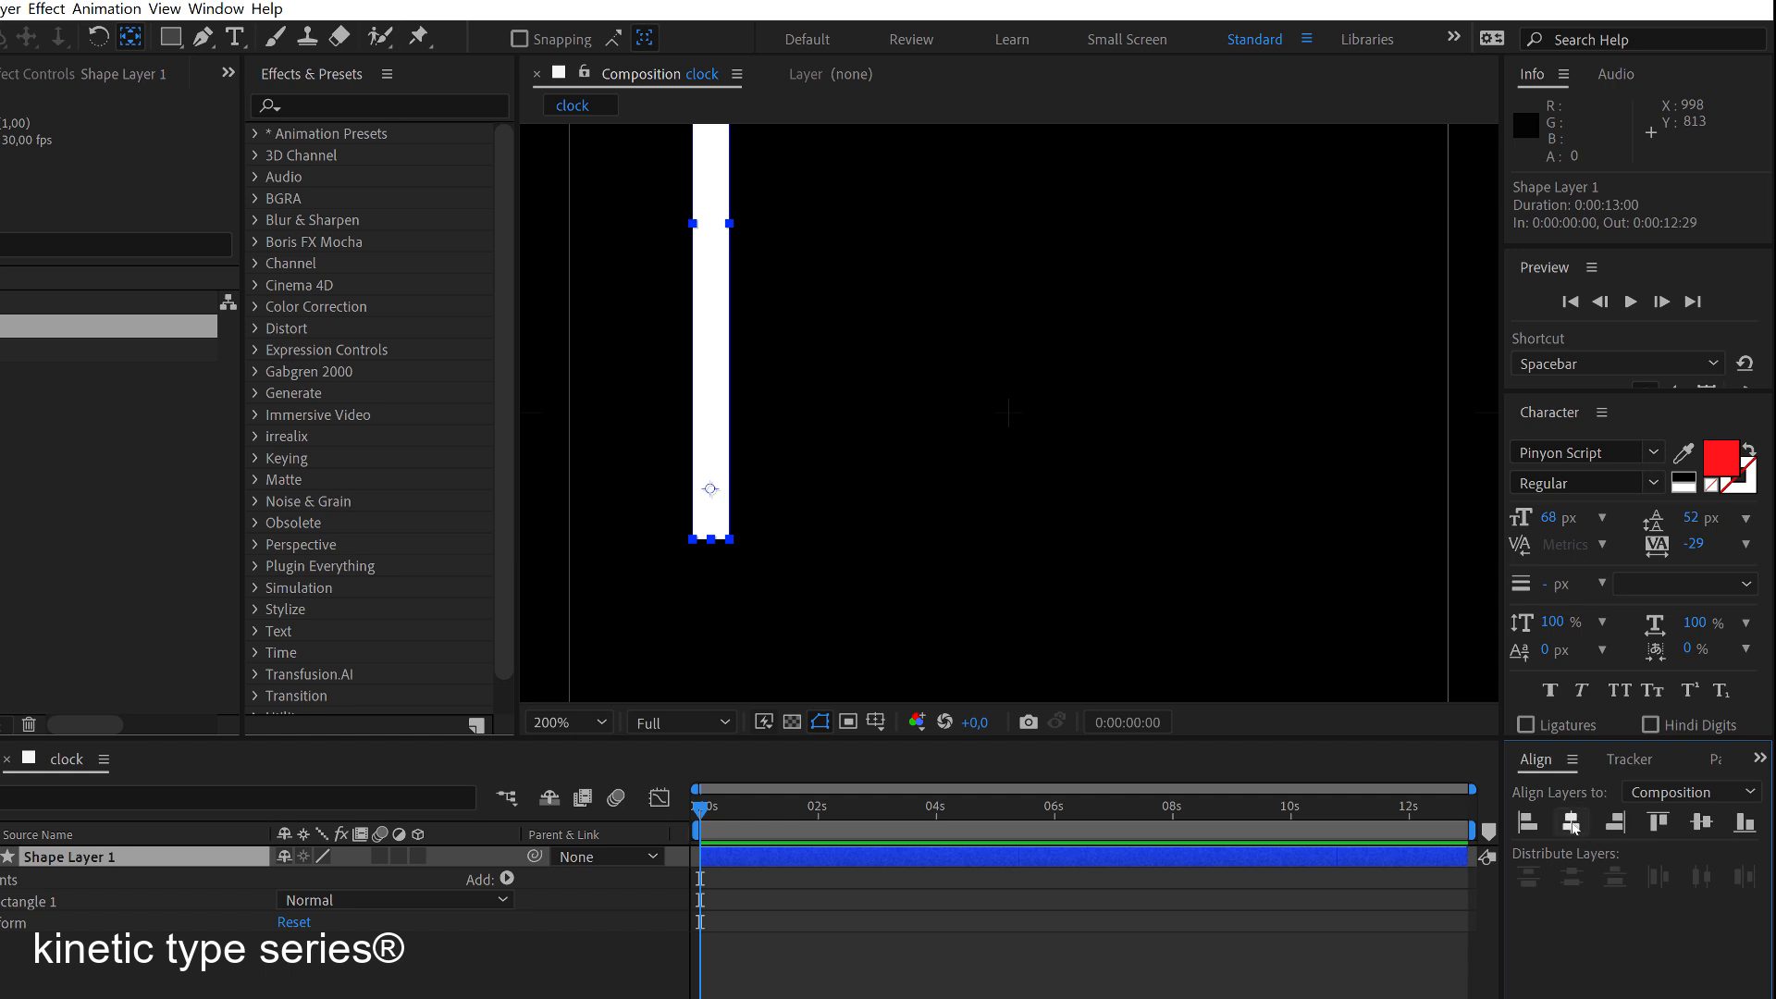
{"action": "left_click", "coordinate": [1572, 823]}
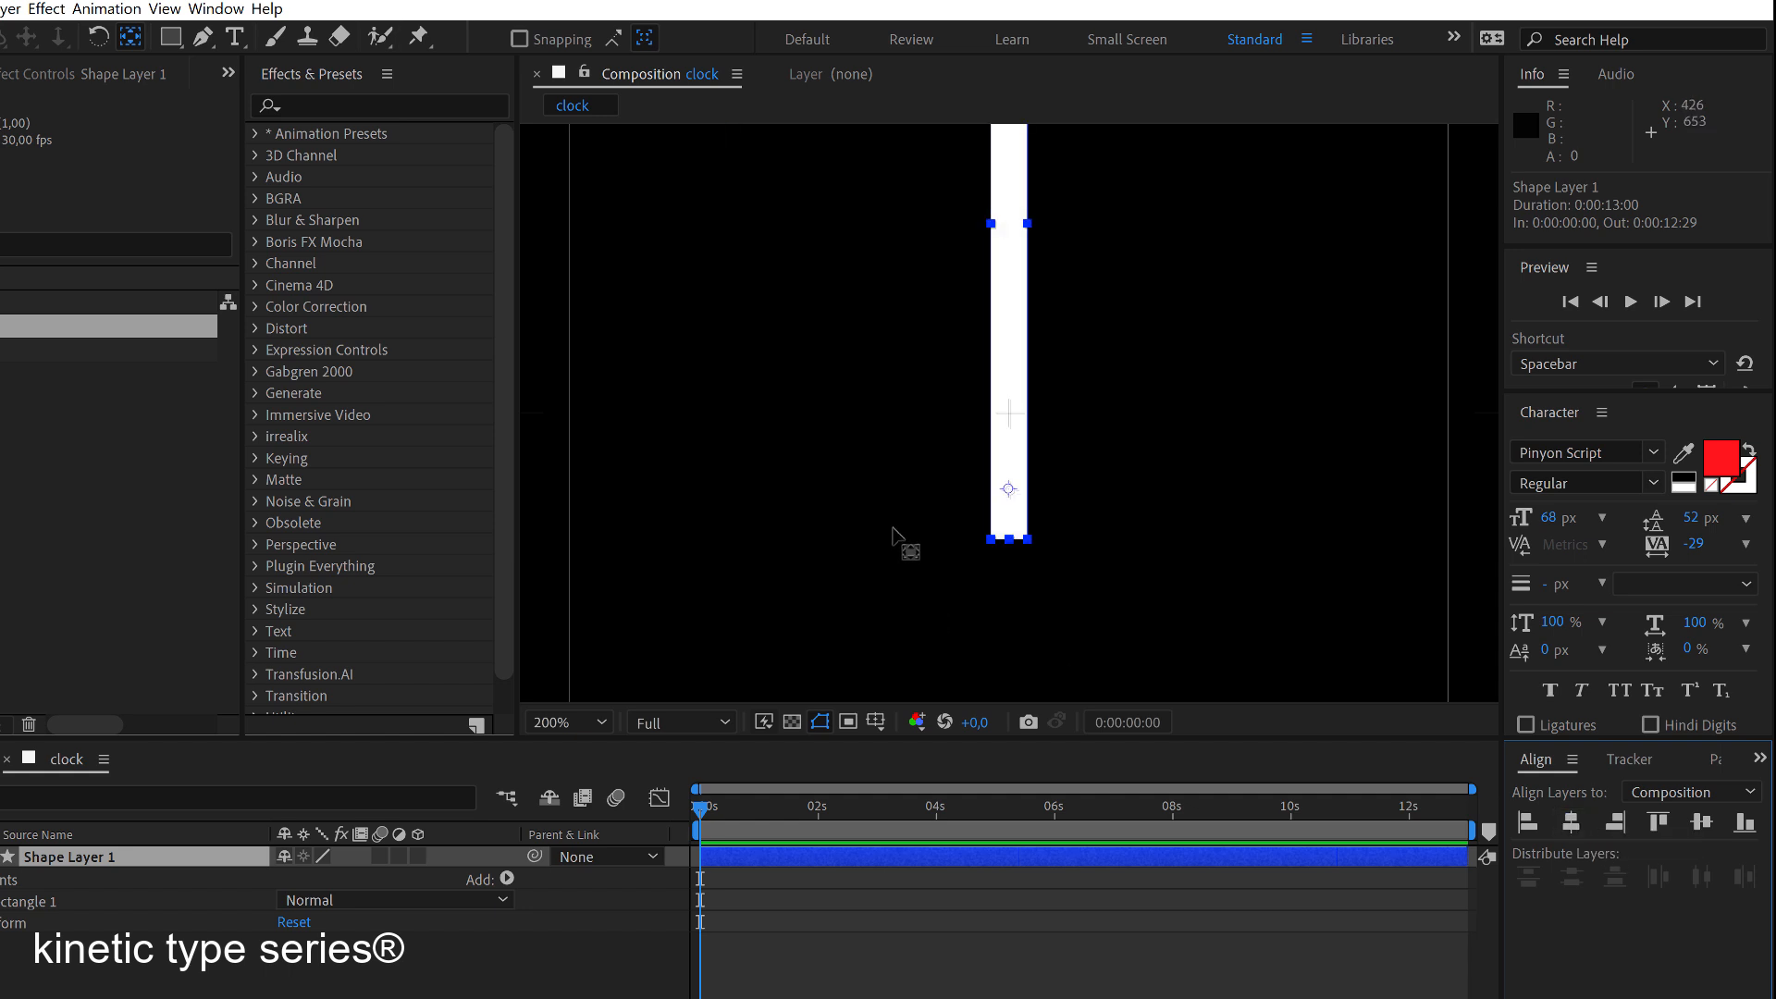
{"action": "key", "text": "comma"}
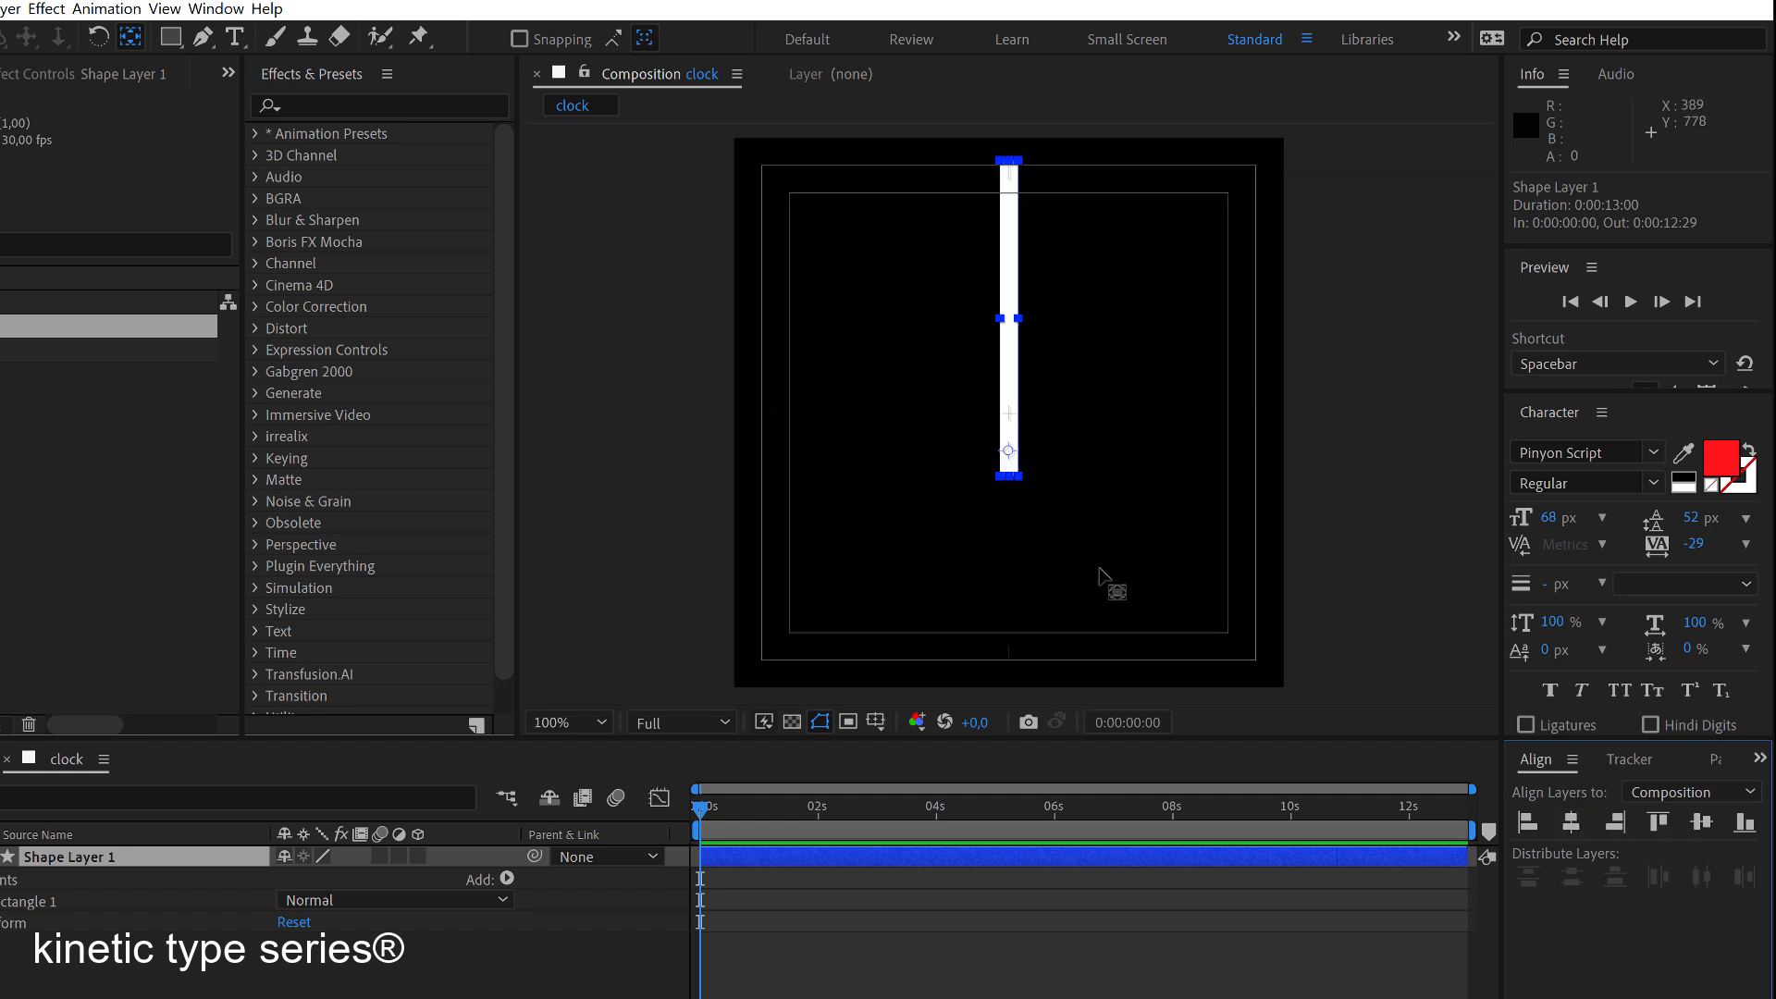
{"action": "left_click", "coordinate": [1704, 823]}
Move the rectangle up until its anchor point sits on the composition's centre cross, at about 540.2, 540.0.
{"action": "key", "text": "period"}
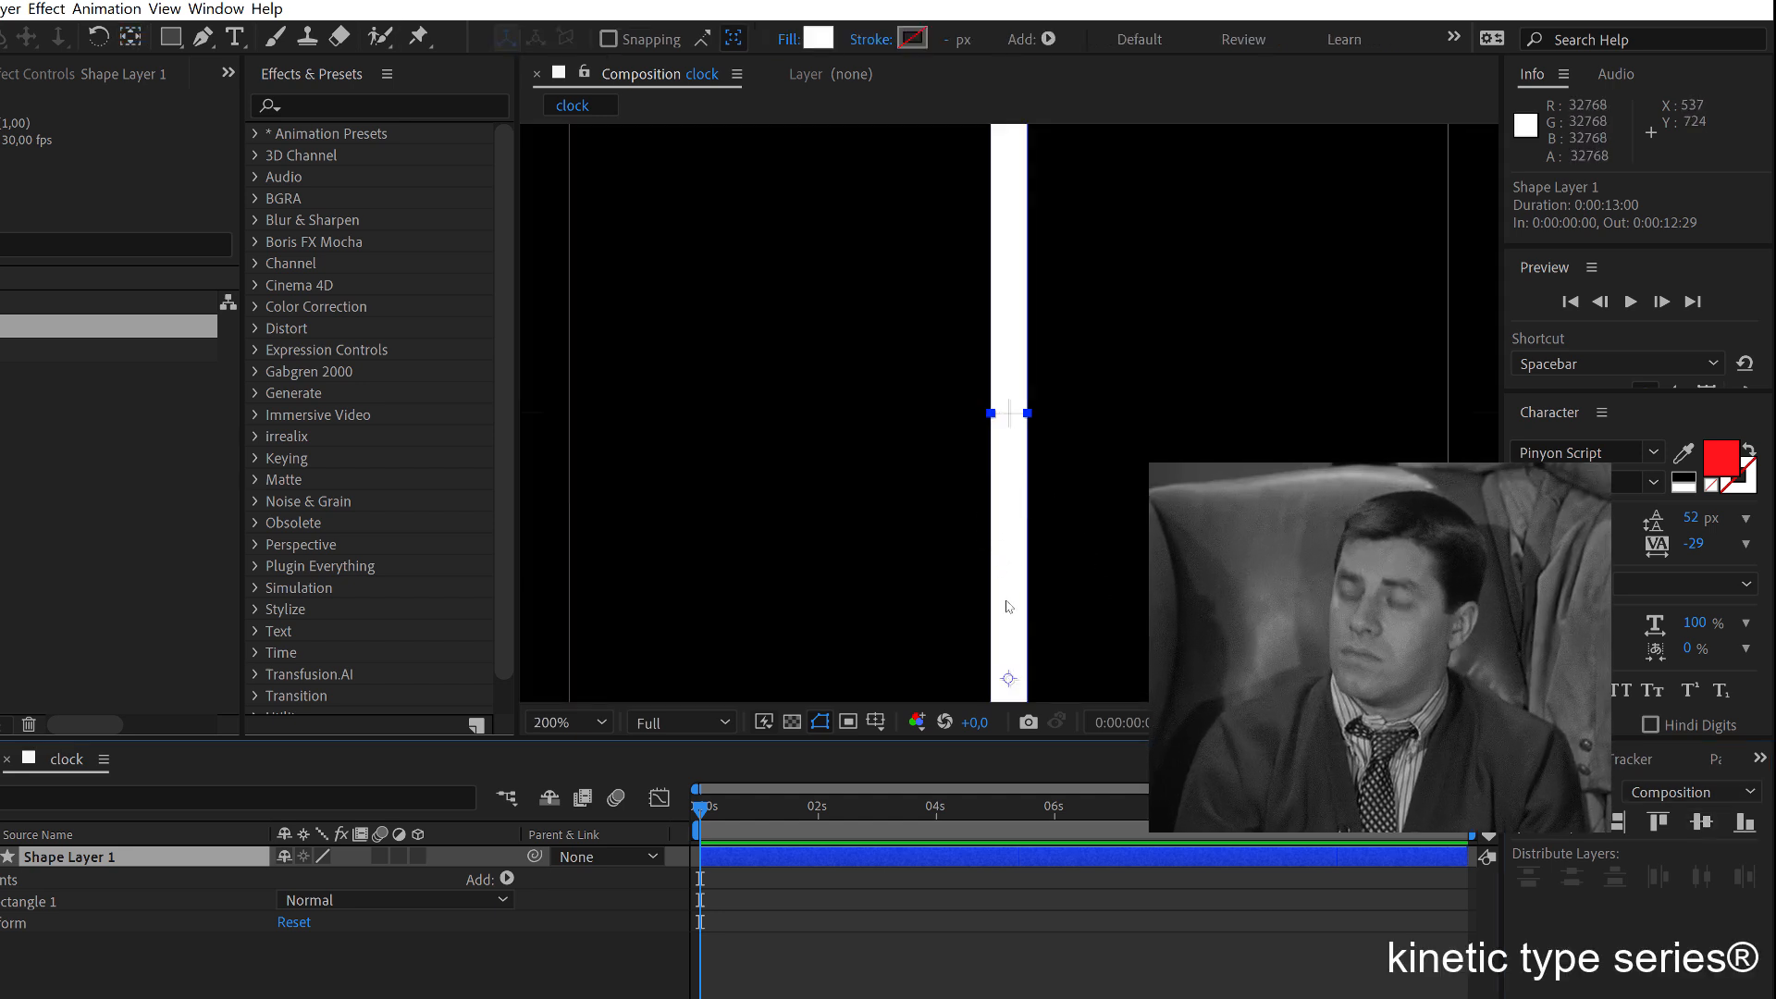
{"action": "left_click_drag", "start_coordinate": [1004, 516], "coordinate": [1015, 398]}
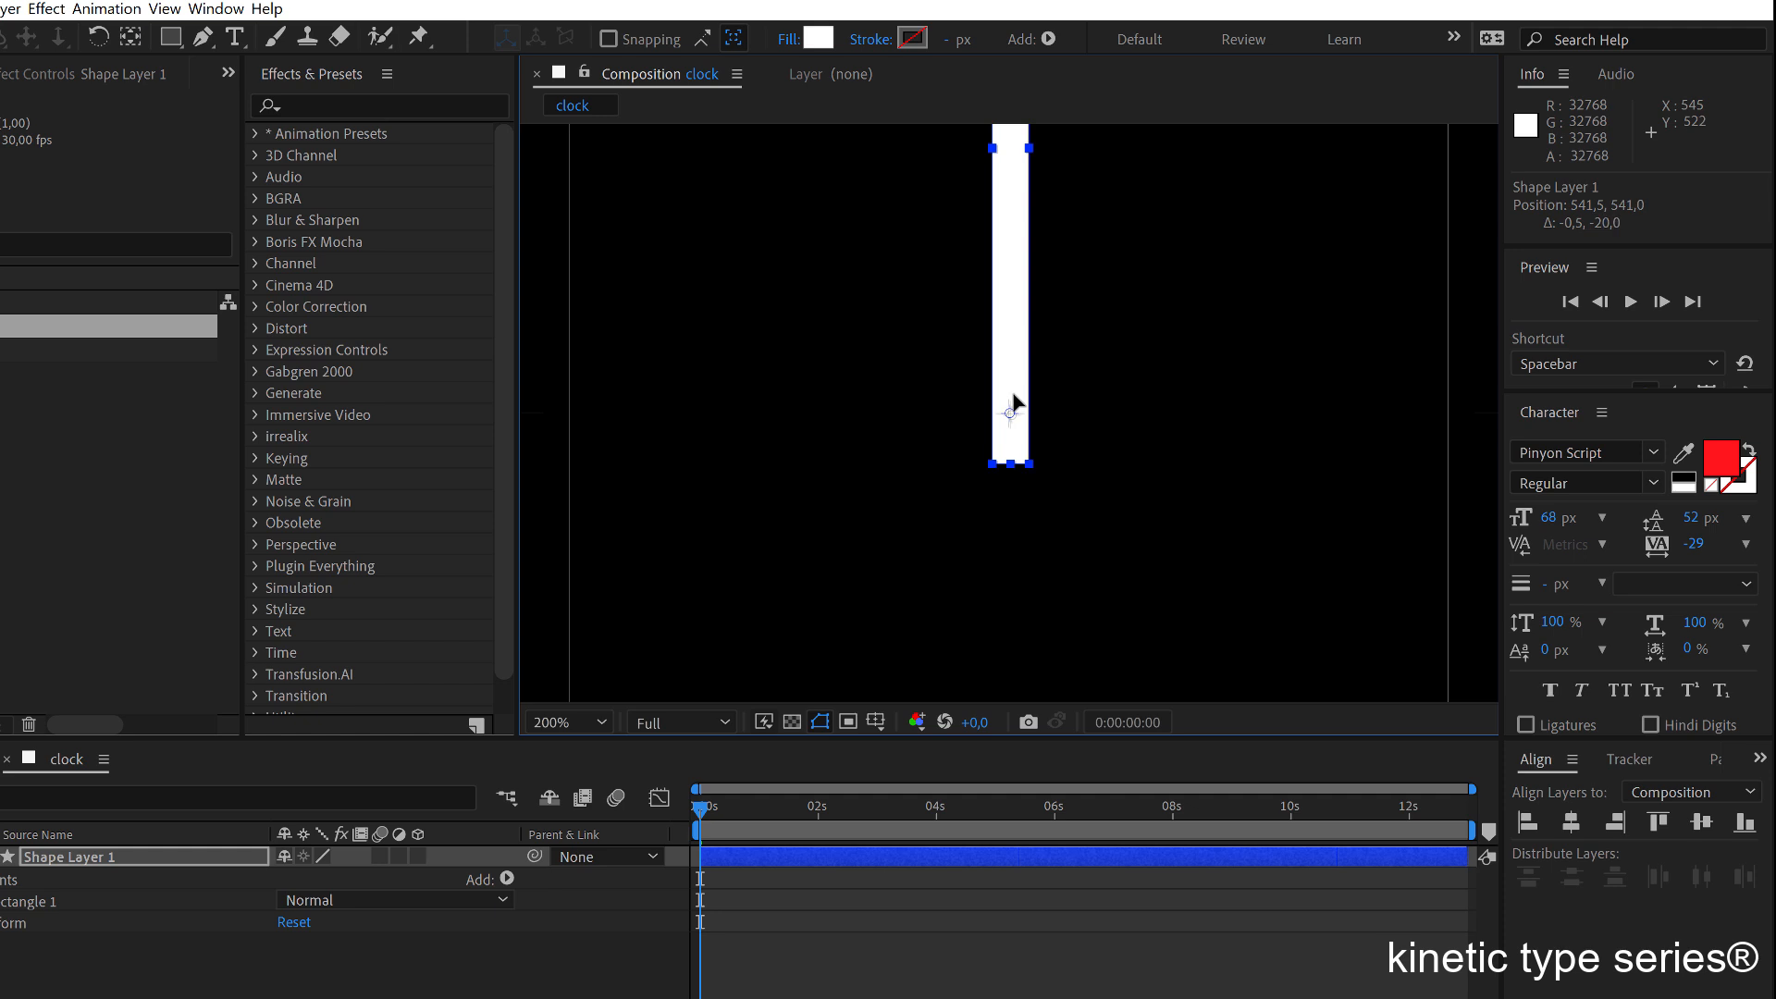
{"action": "key", "text": "period"}
{"action": "key", "text": "period"}
{"action": "key", "text": "period"}
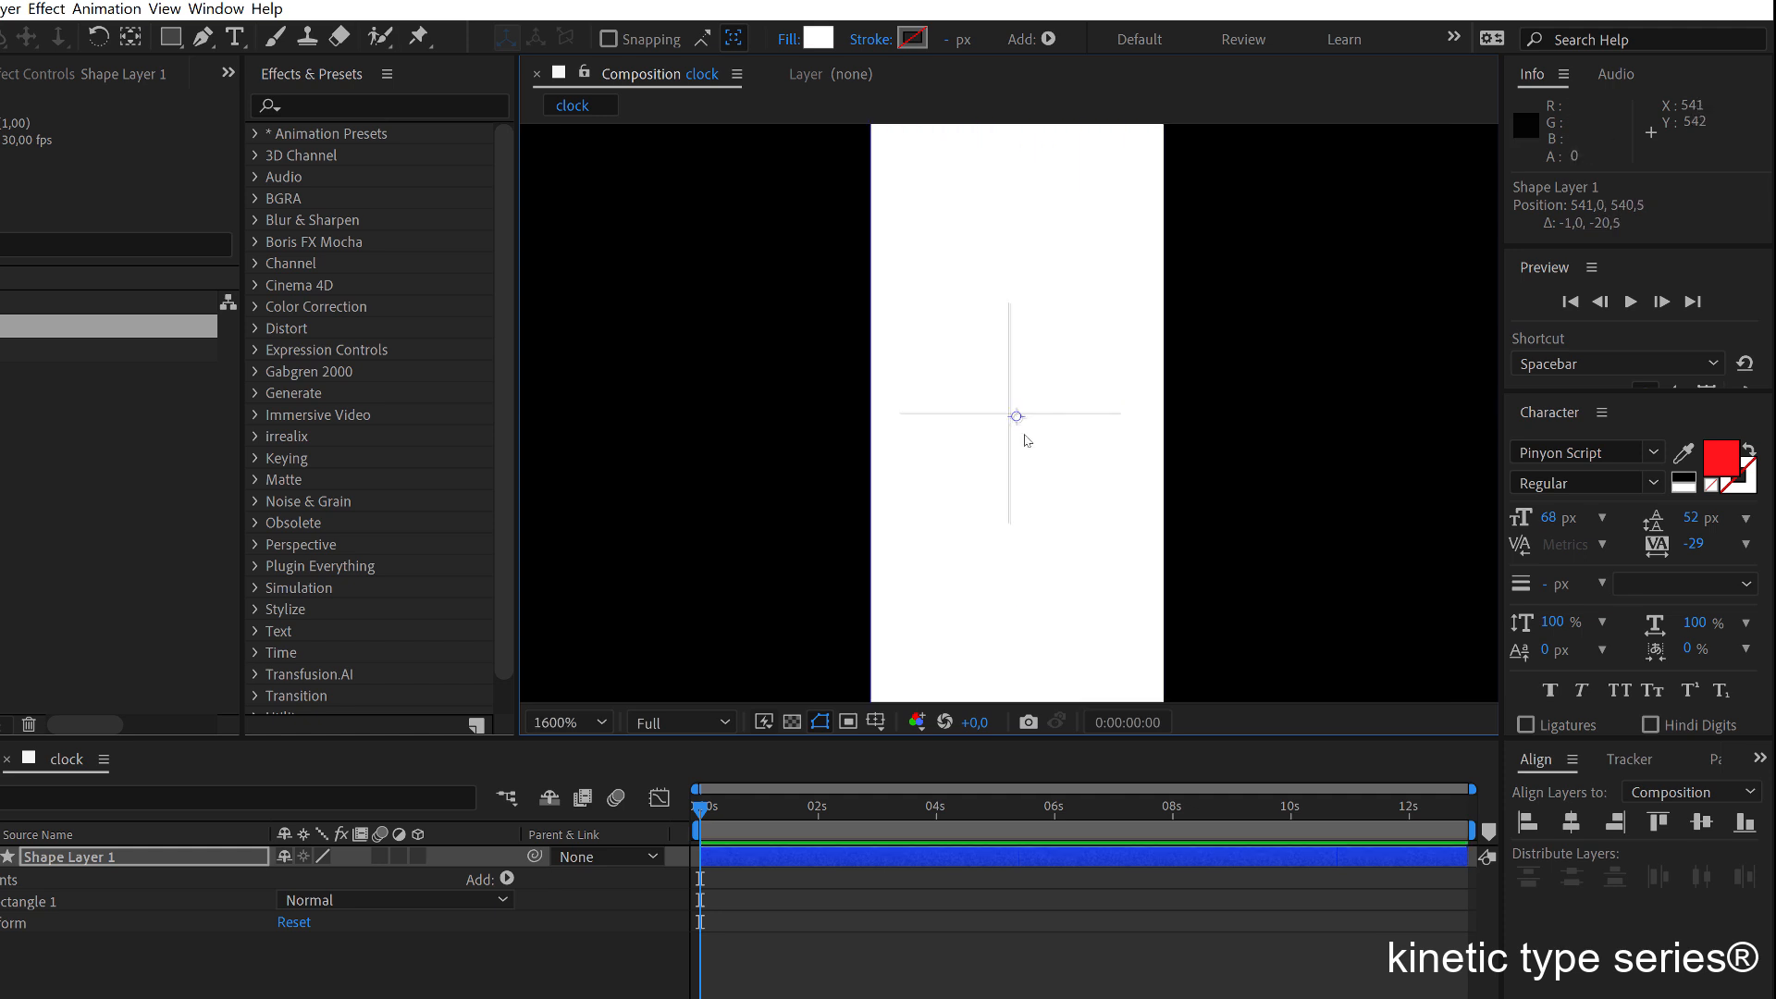
{"action": "left_click_drag", "start_coordinate": [1058, 460], "coordinate": [1050, 458]}
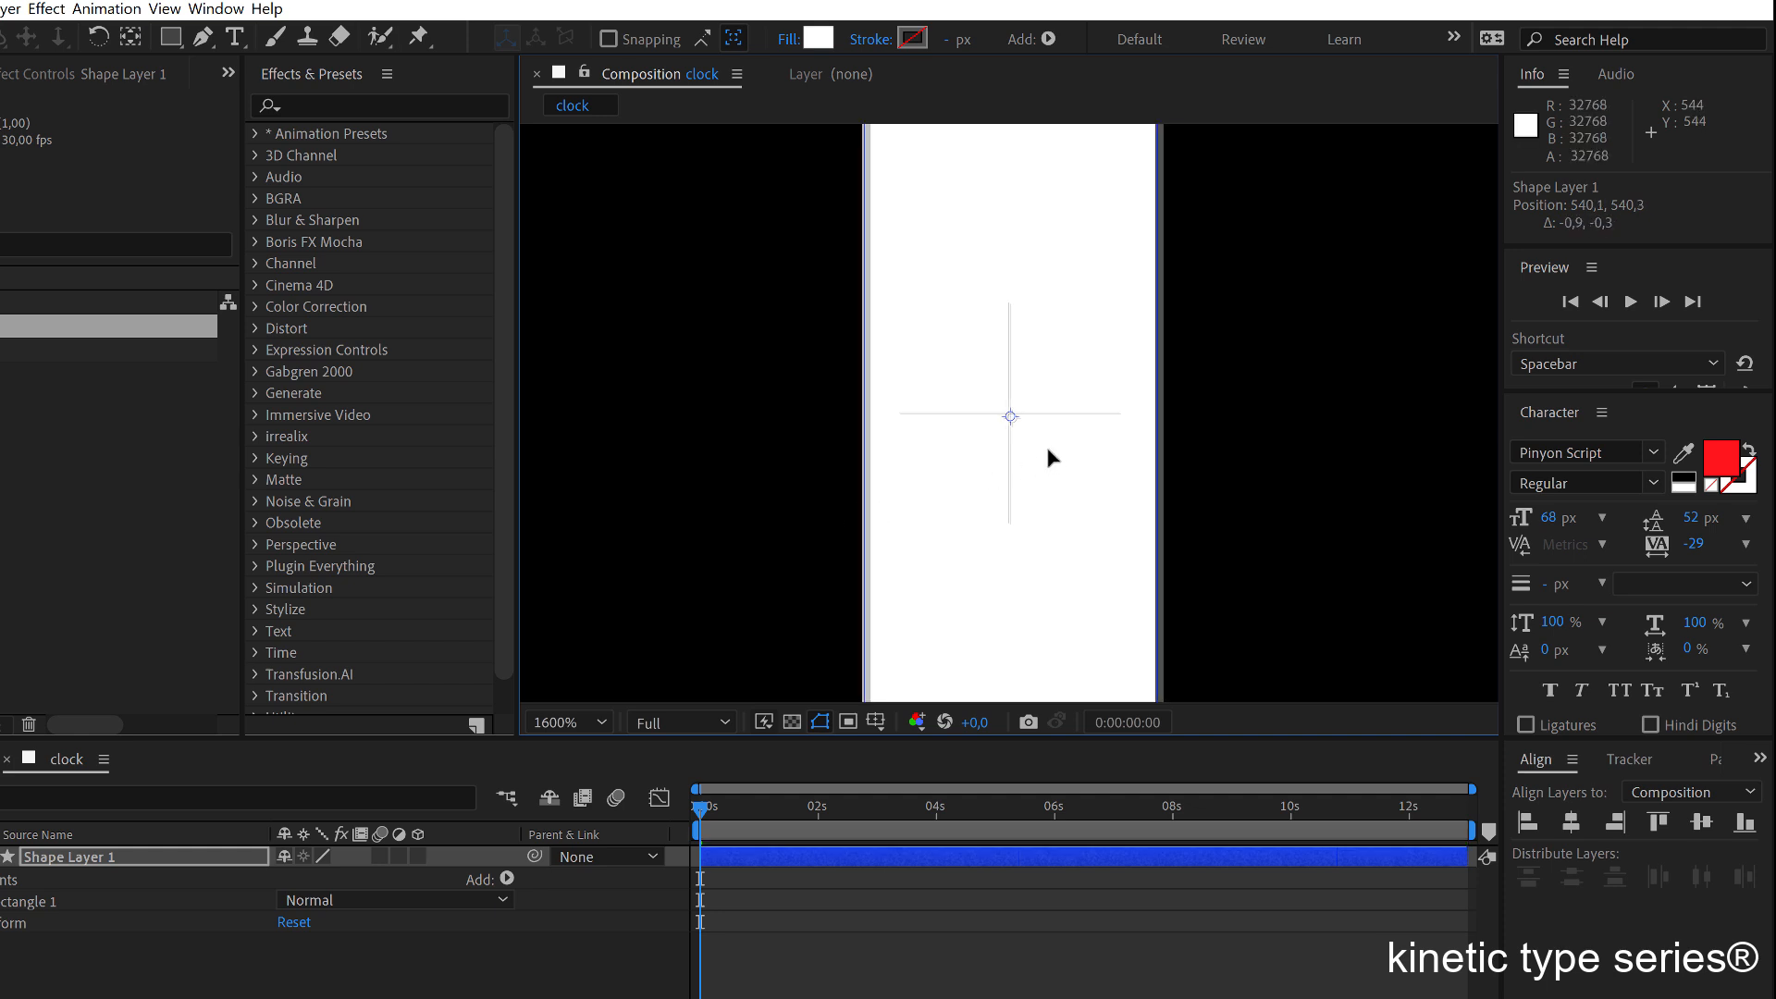
{"action": "key", "text": "comma"}
{"action": "key", "text": "comma"}
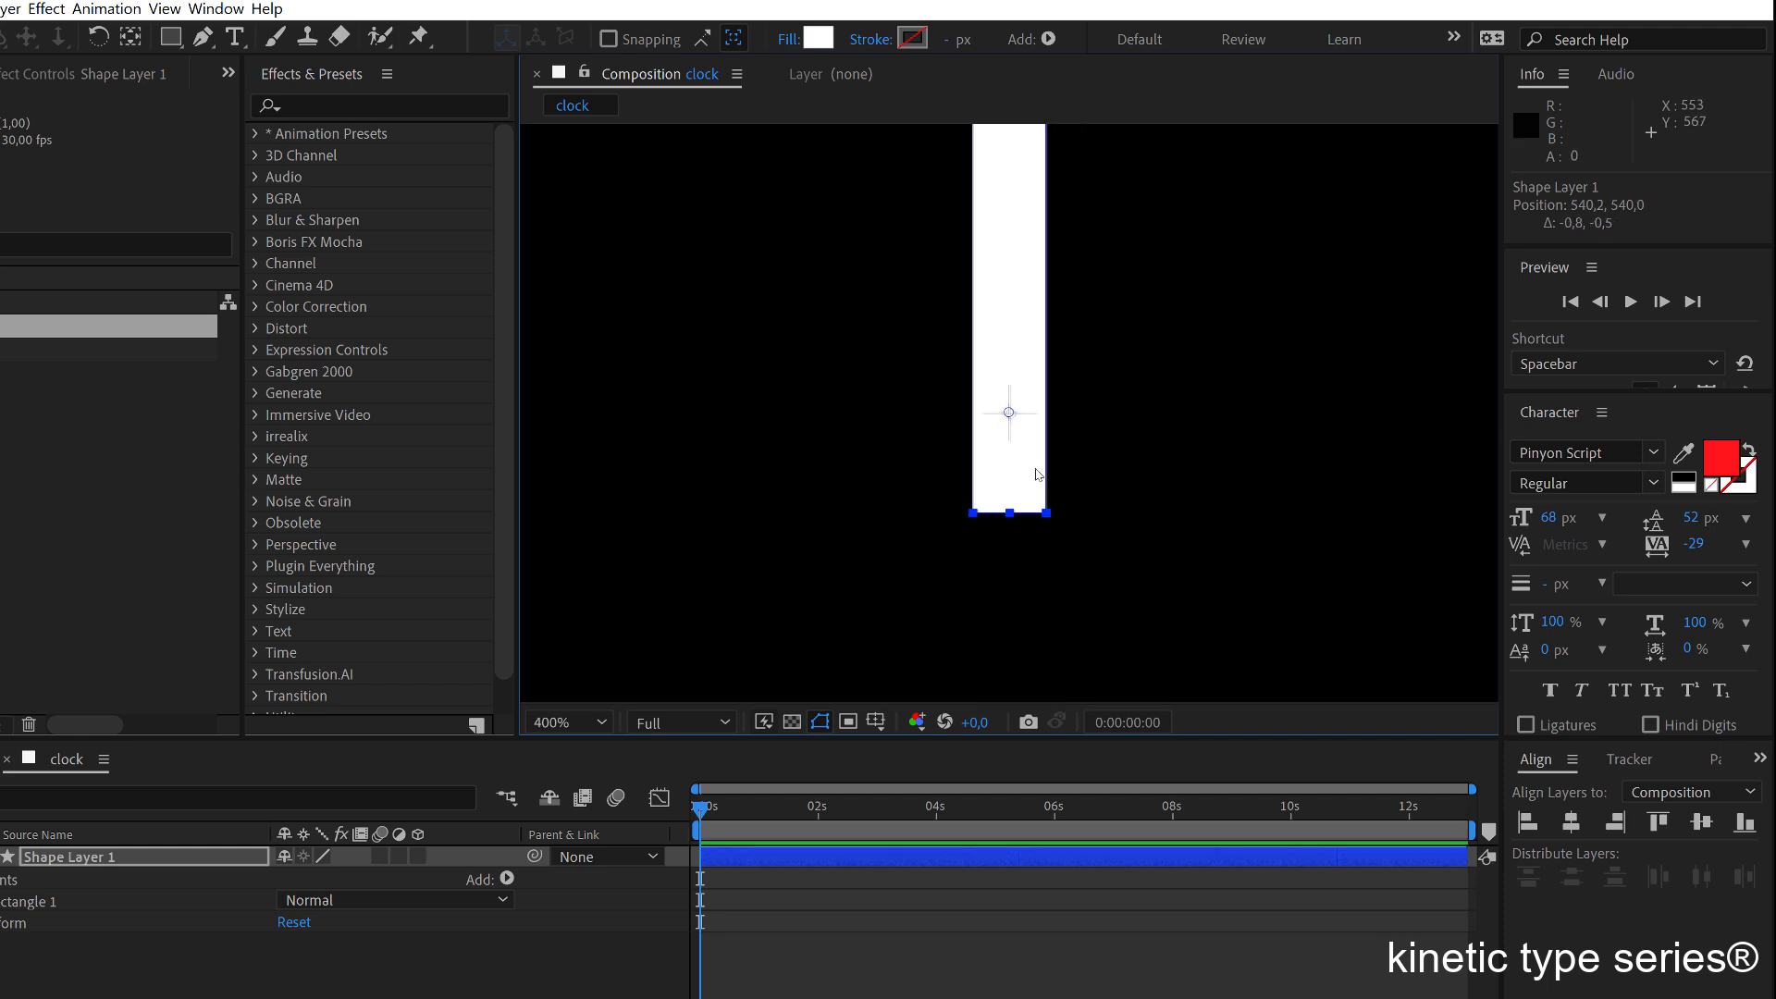
{"action": "key", "text": "comma"}
{"action": "key", "text": "comma"}
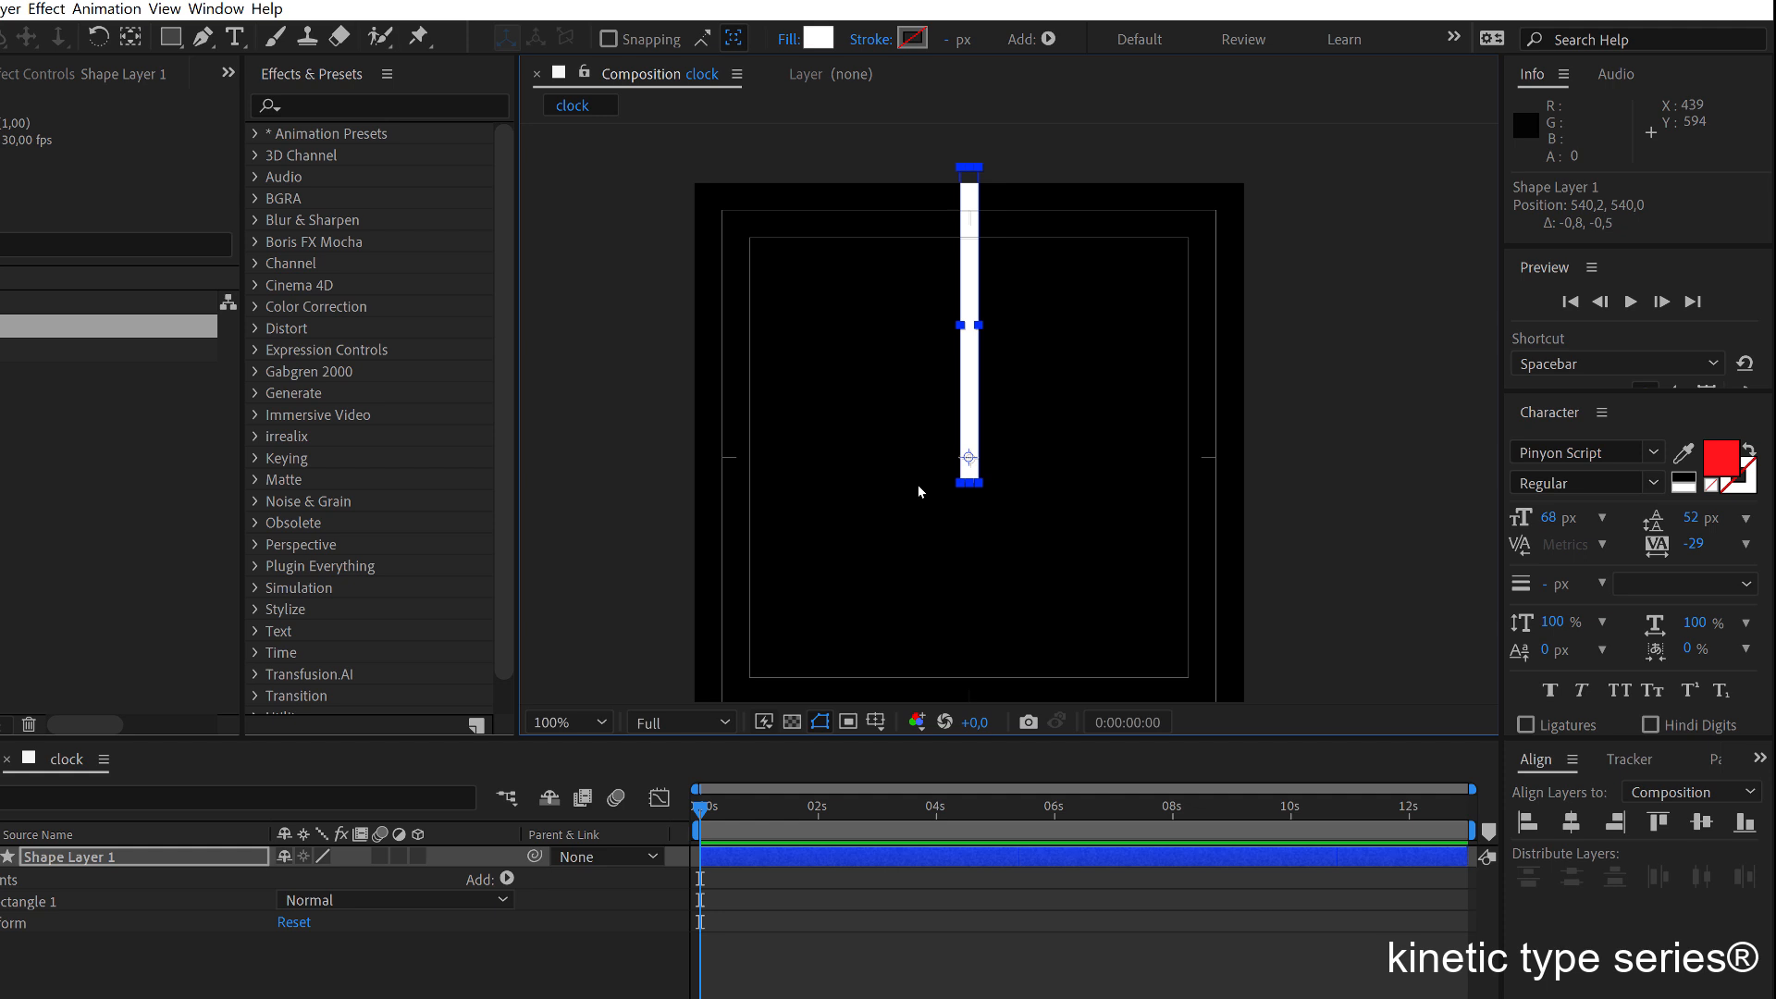
Scale the rectangle uniformly down to about 89% so its upper end fits inside the composition.
{"action": "key", "text": "period"}
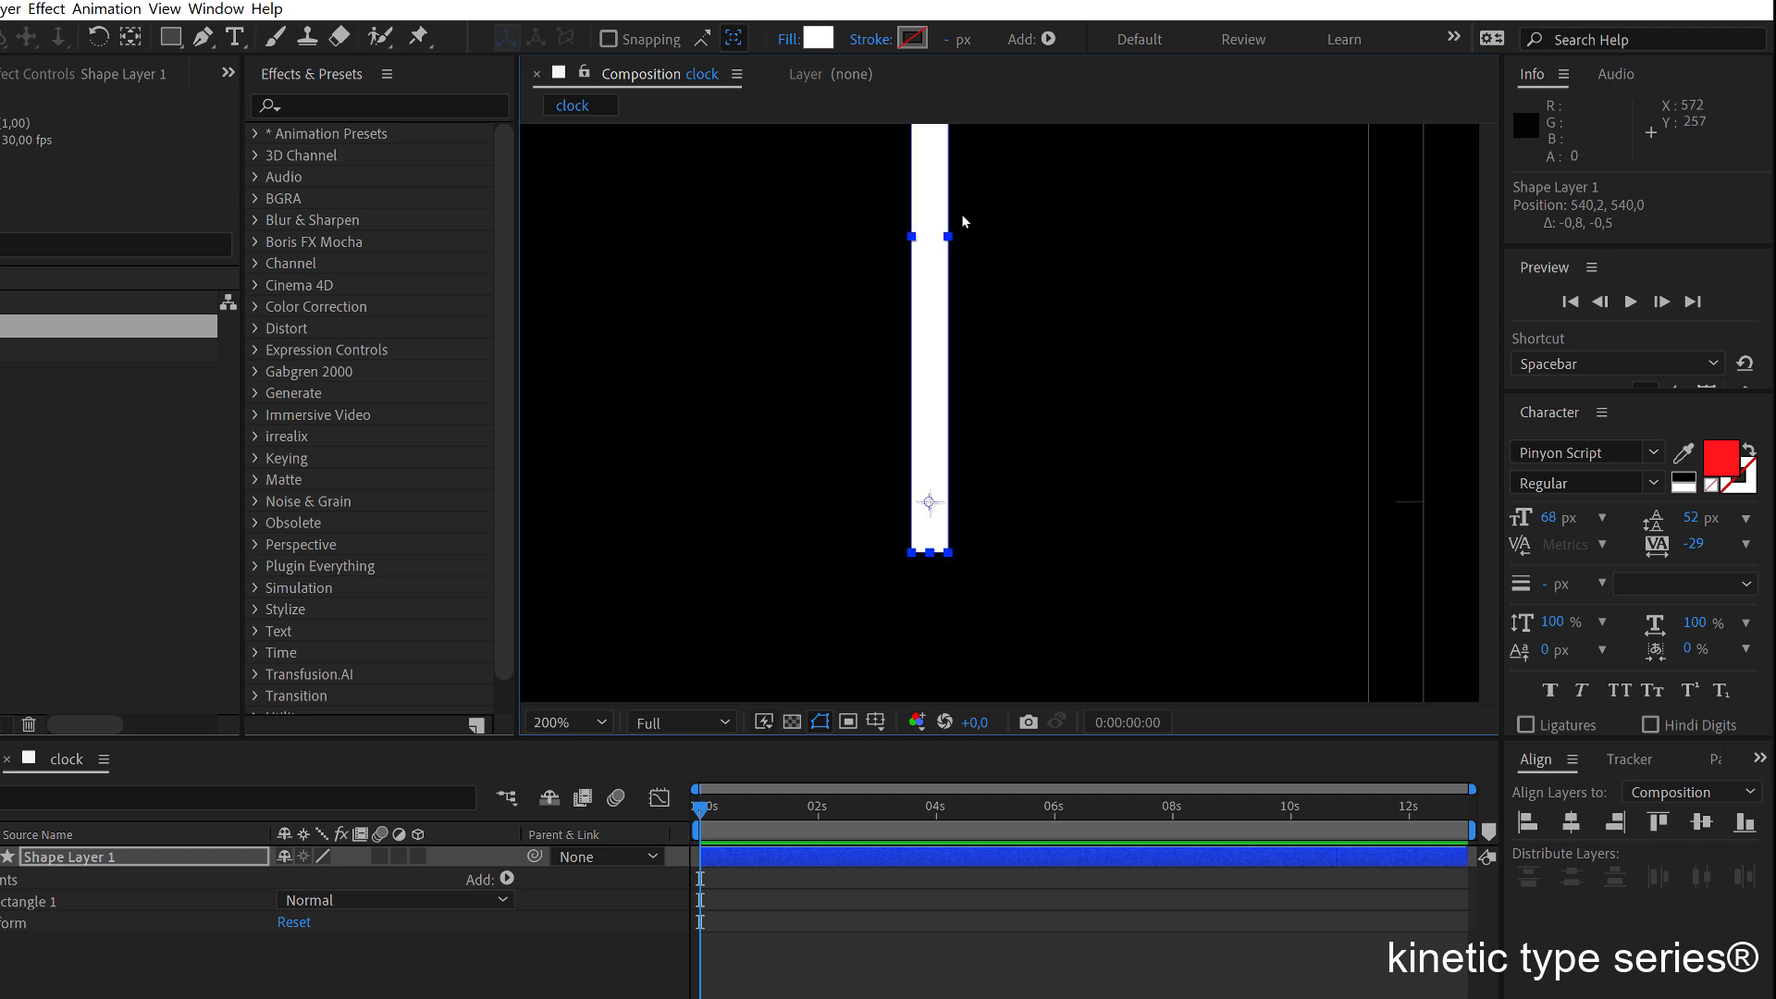
{"action": "key", "text": "comma"}
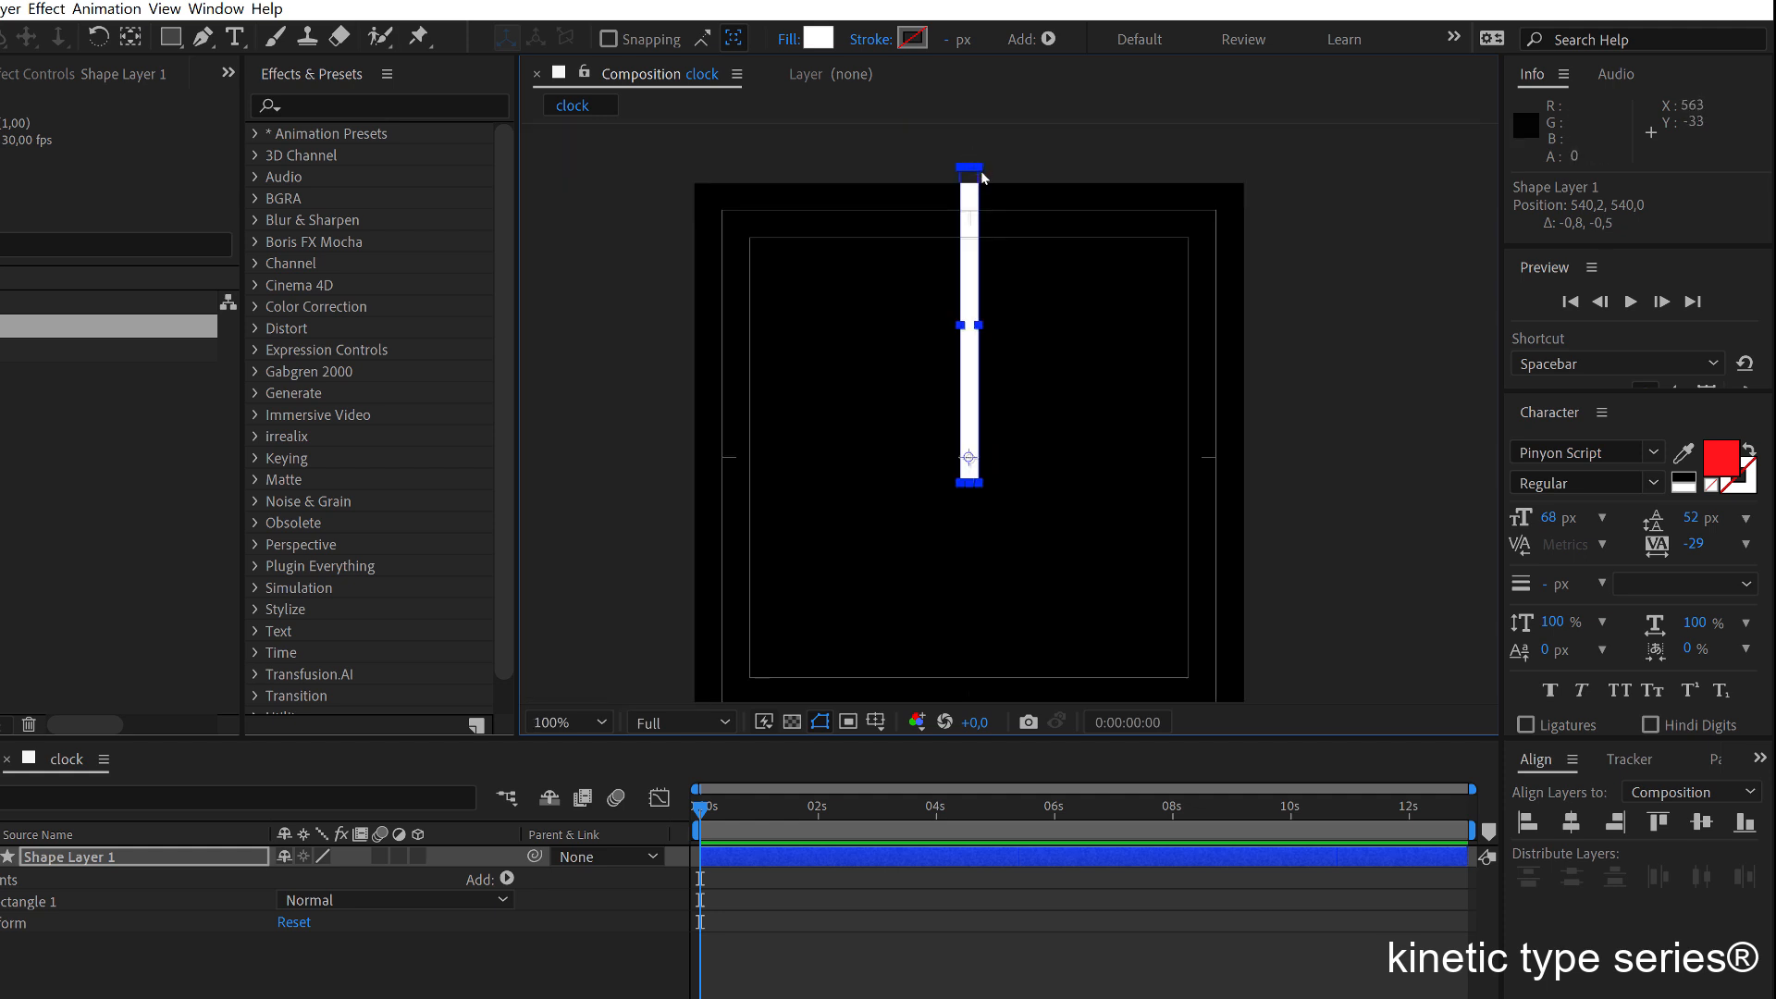
{"action": "left_click_drag", "start_coordinate": [981, 176], "coordinate": [981, 201]}
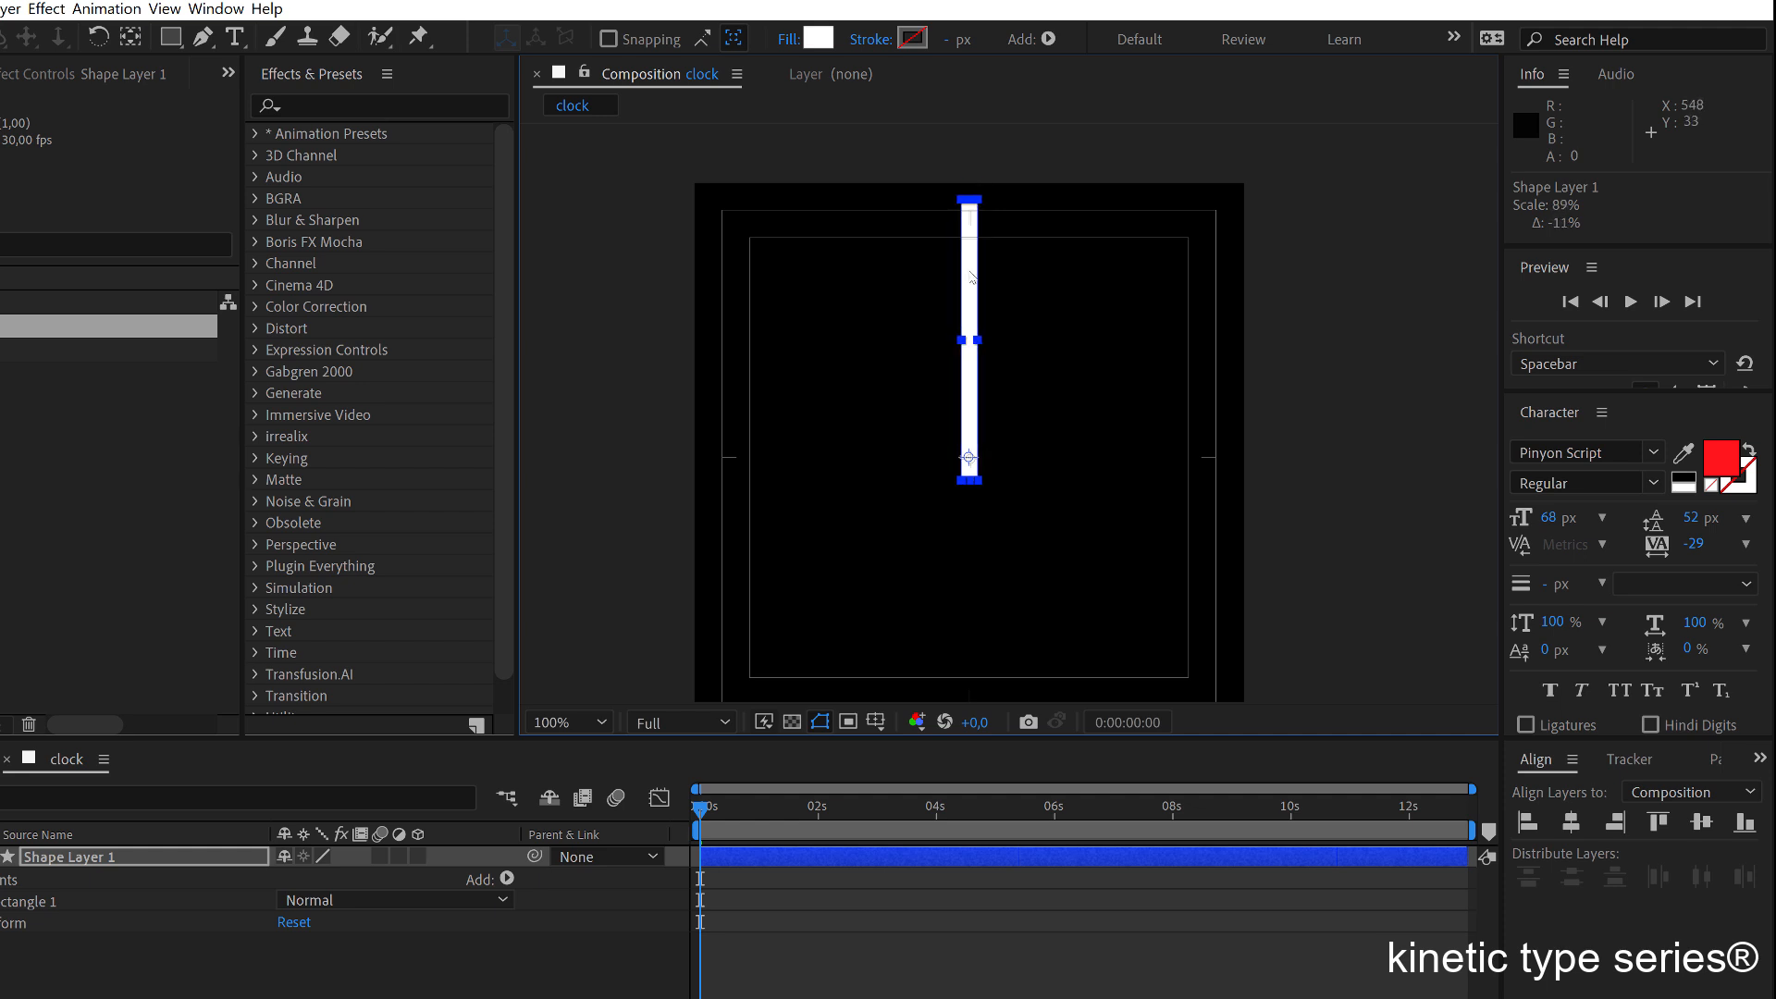
{"action": "left_click_drag", "start_coordinate": [752, 613], "coordinate": [760, 569]}
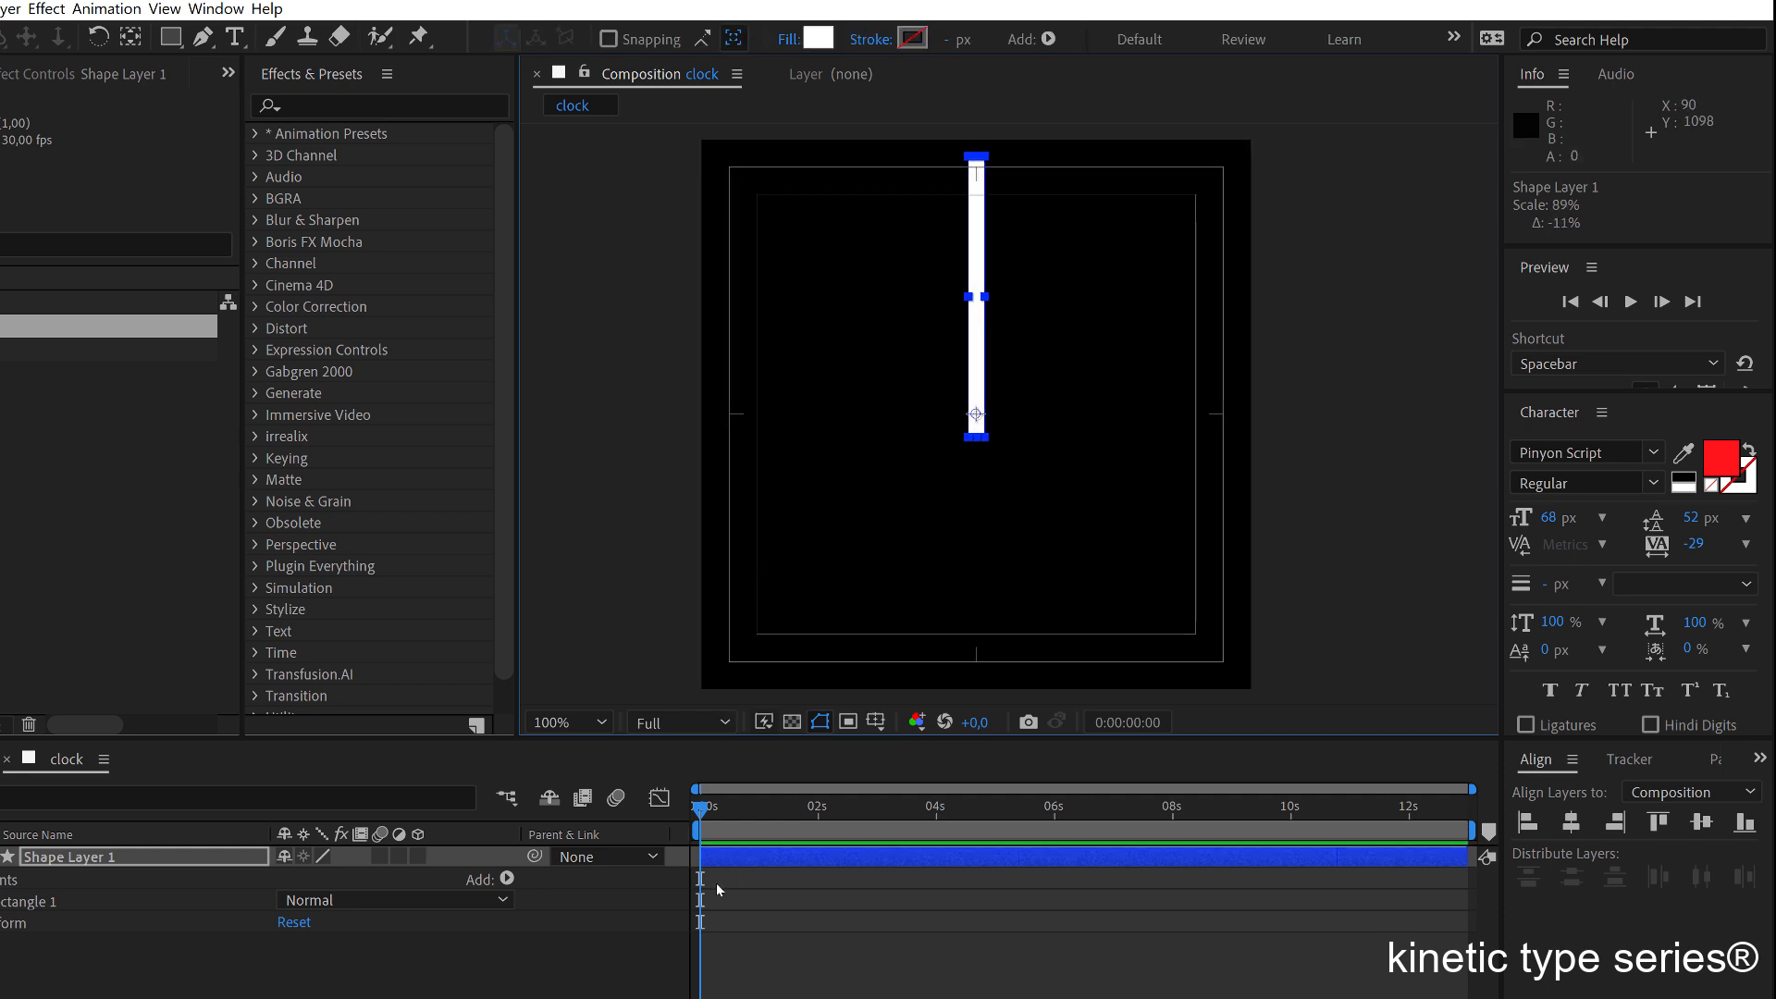
Rename the rectangle's shape layer to "clock hand" and keep it selected.
{"action": "left_click", "coordinate": [63, 860]}
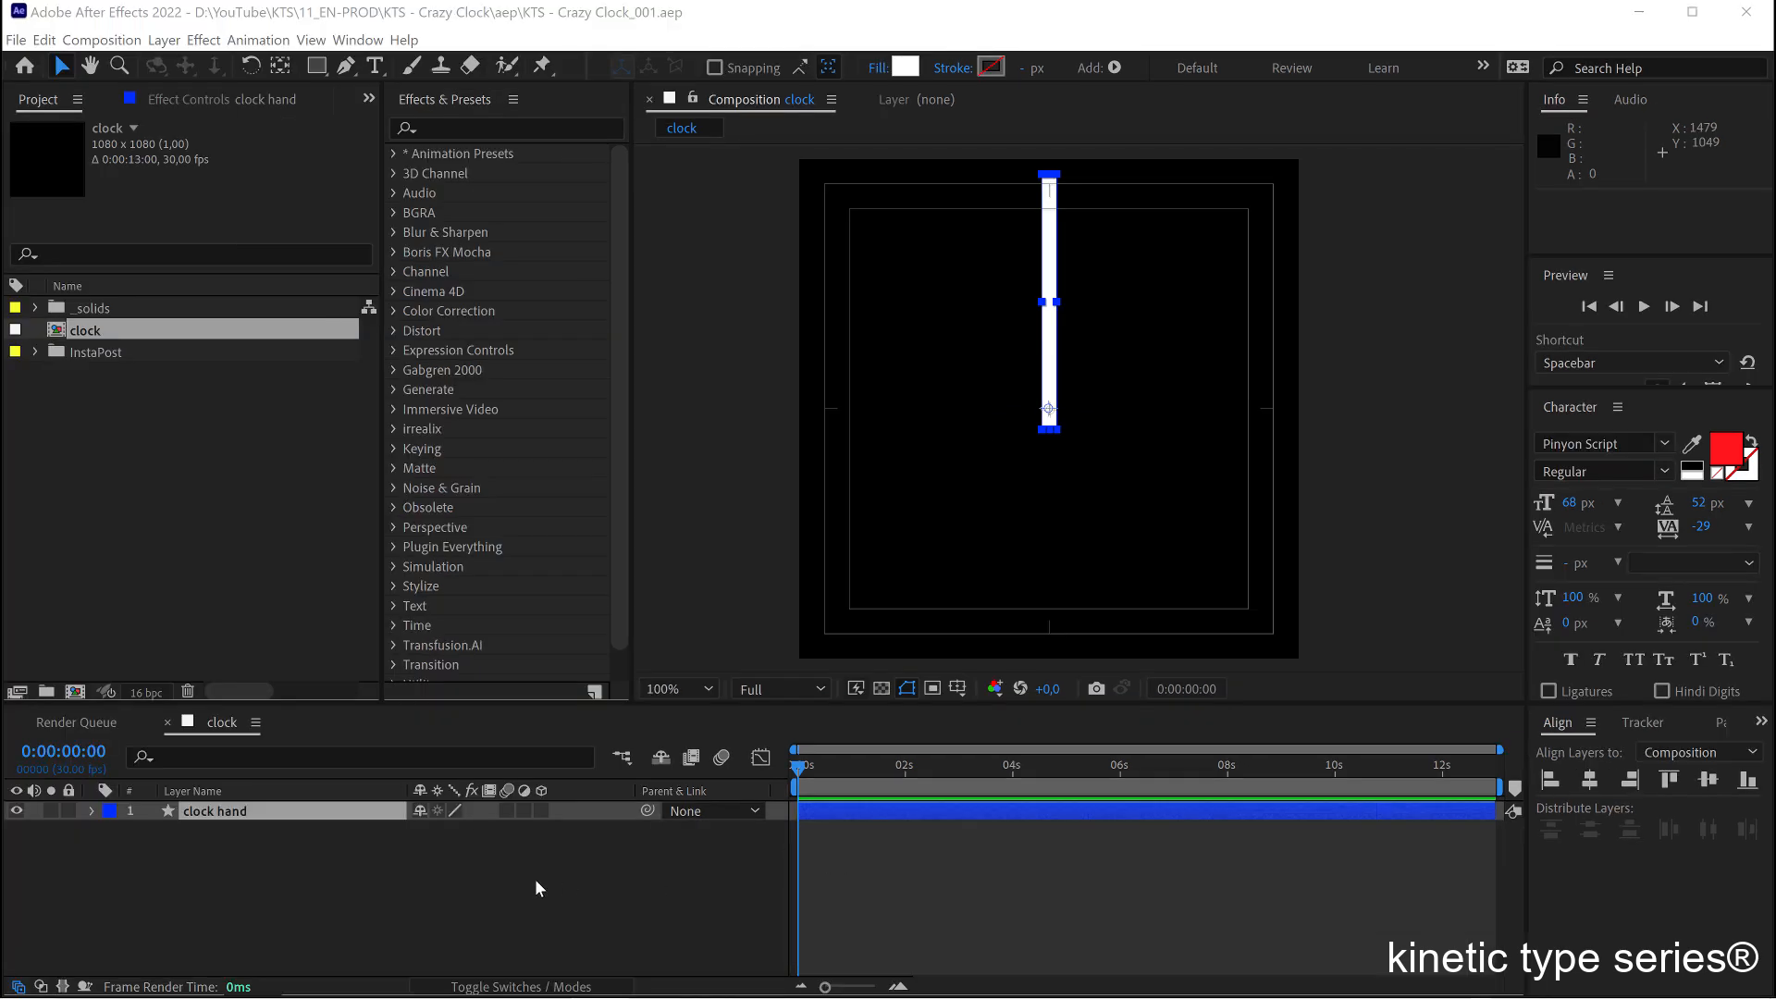
{"action": "left_click", "coordinate": [406, 932]}
{"action": "left_click", "coordinate": [214, 859]}
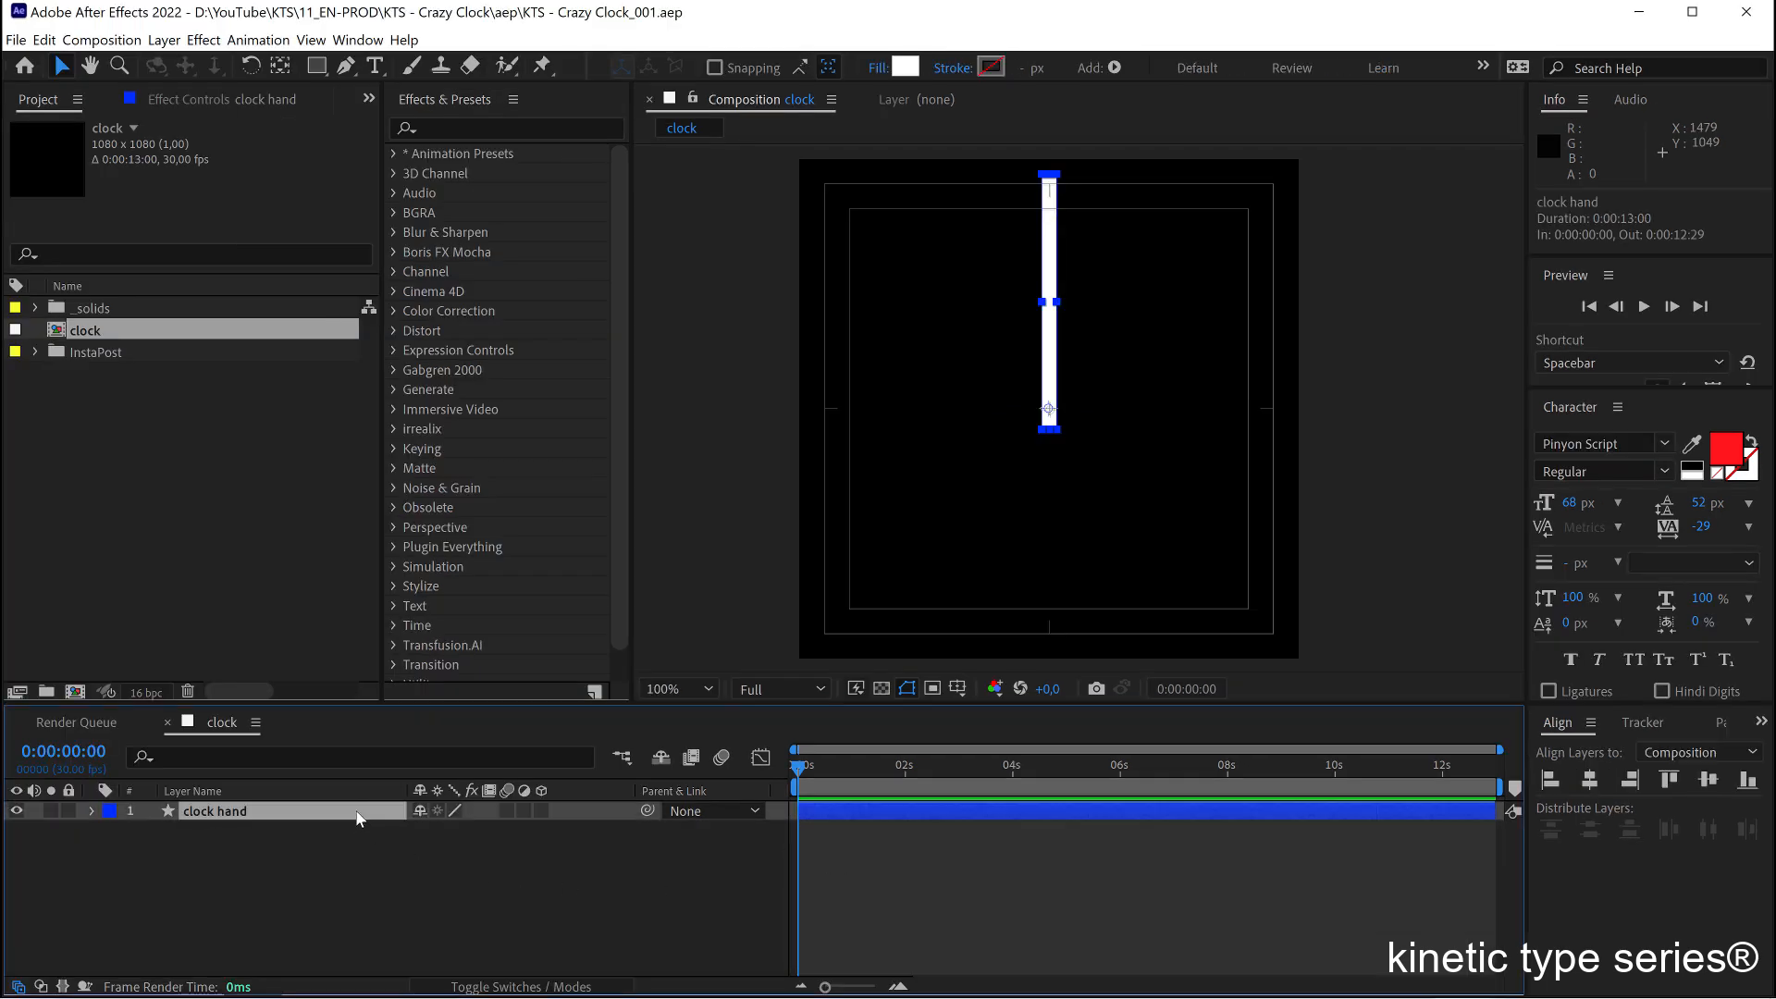
Show the clock hand's Rotation property and set it to 360/12 degrees.
{"action": "key", "text": "r"}
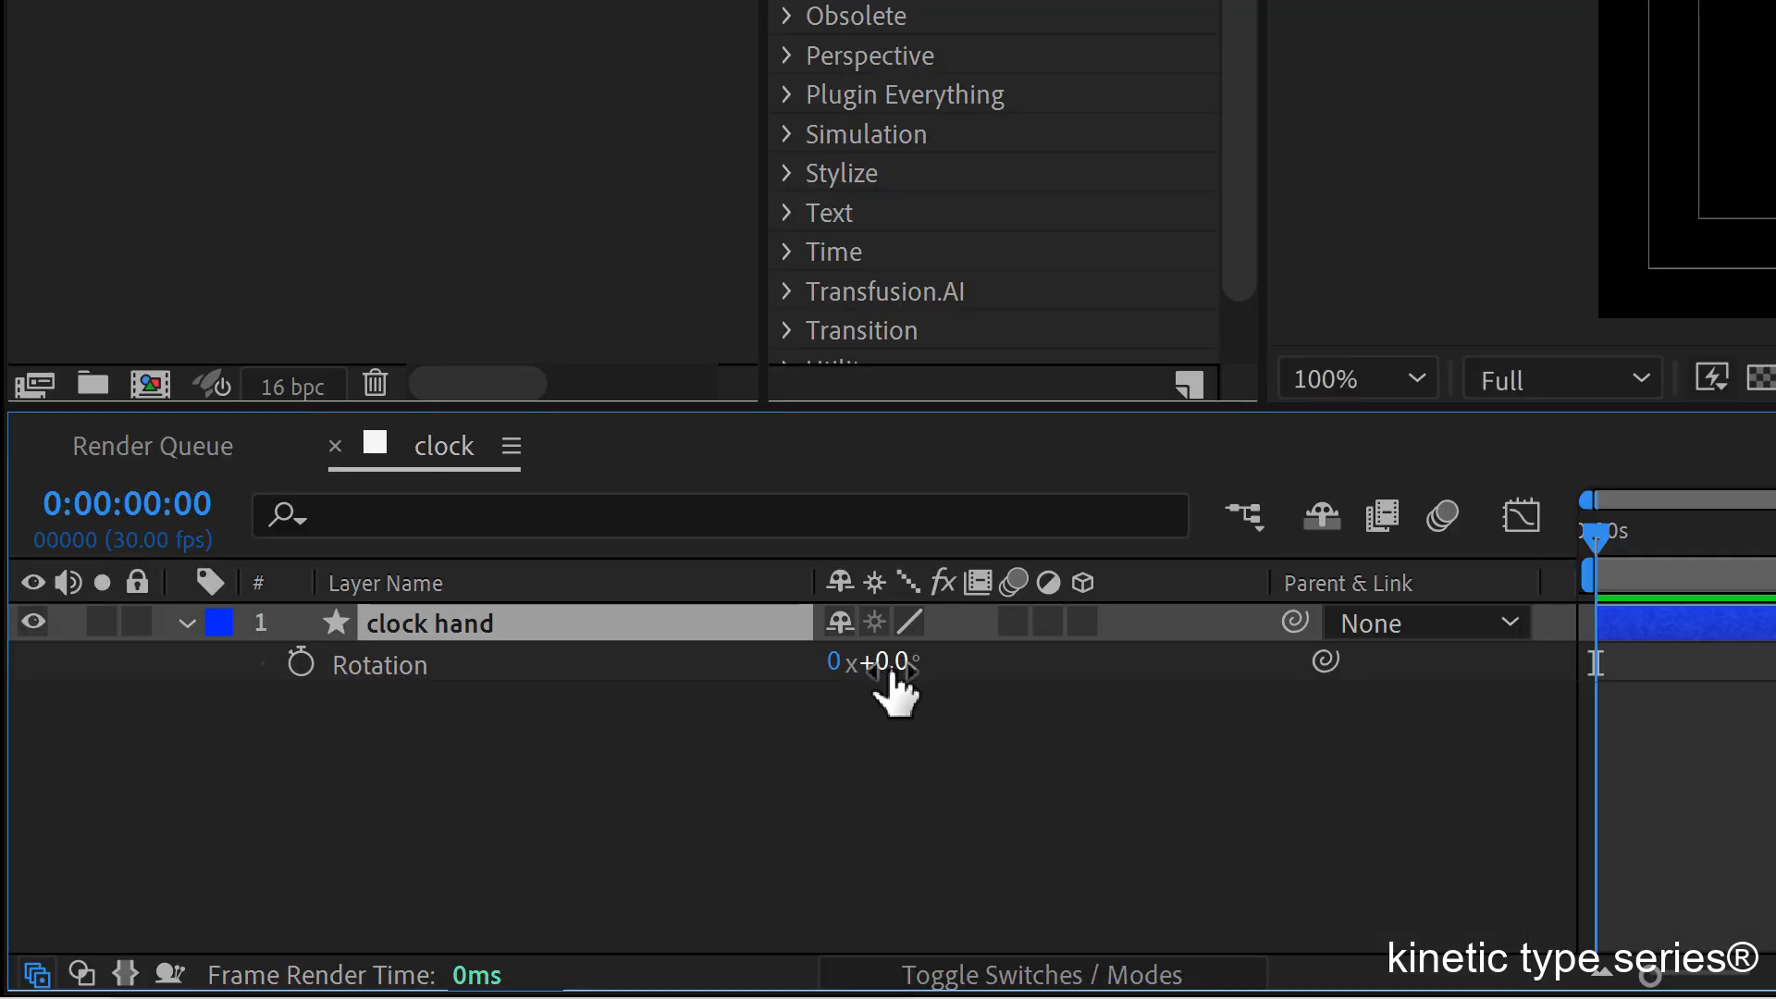
{"action": "left_click", "coordinate": [444, 832]}
{"action": "type", "text": "36"}
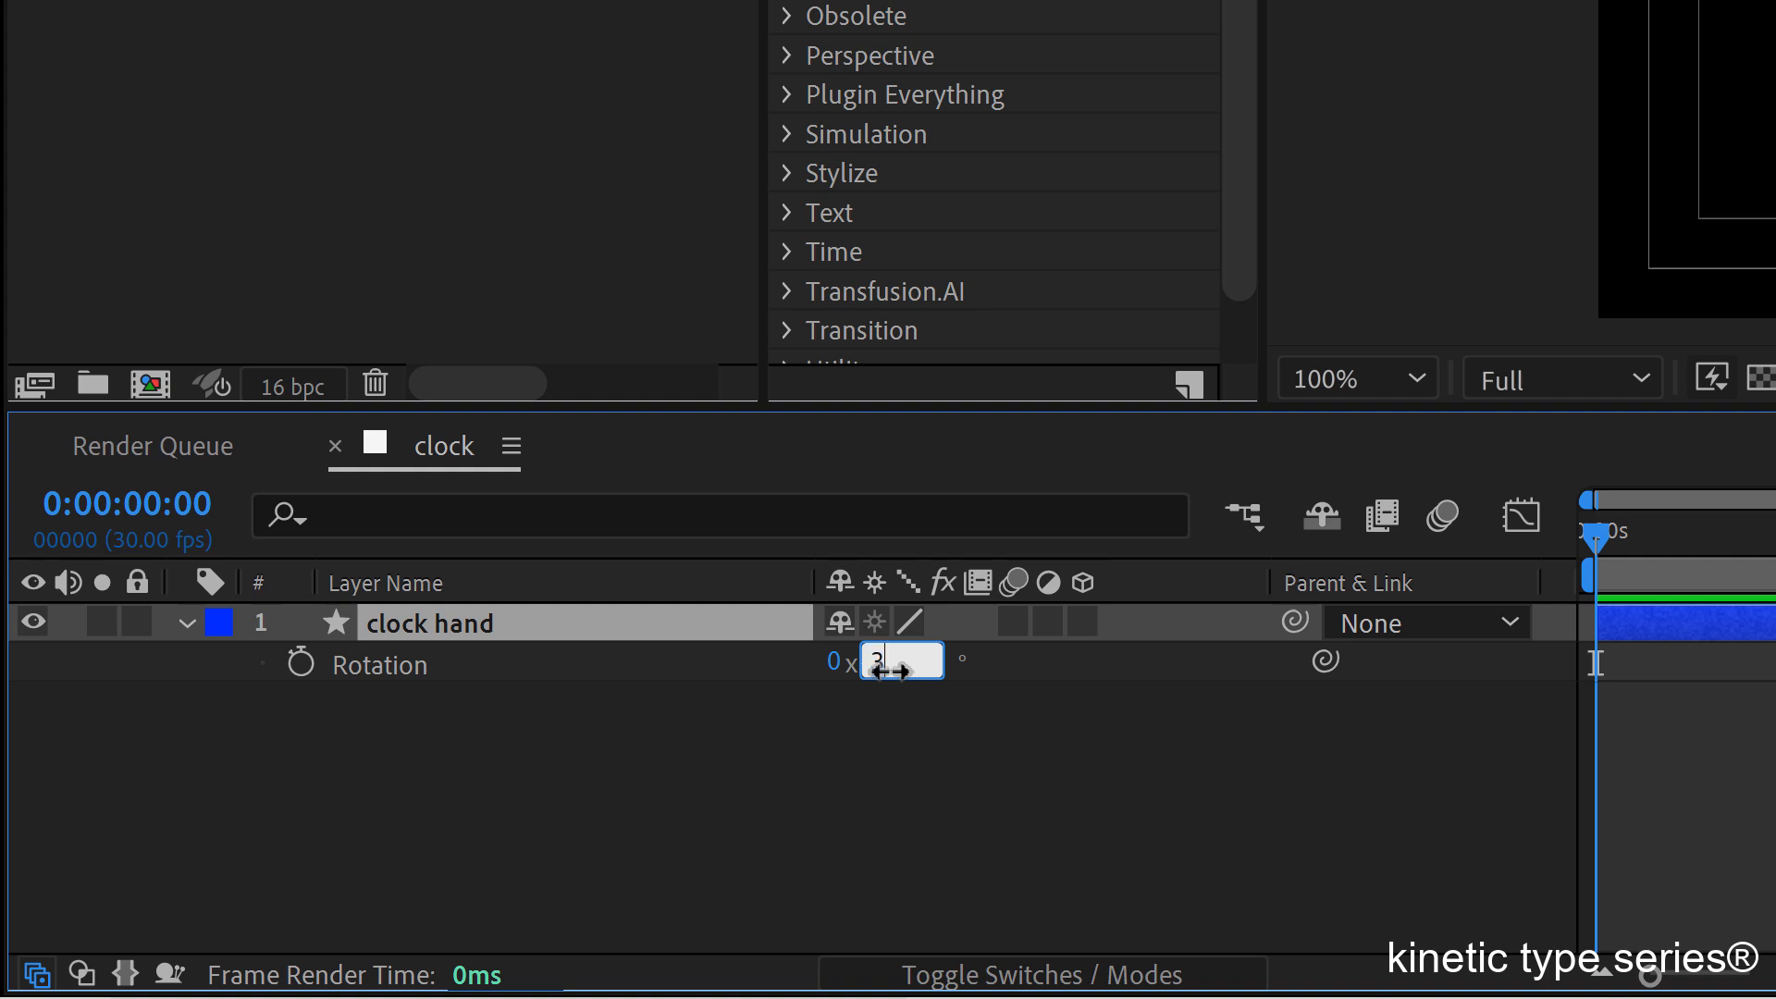
{"action": "type", "text": "0/12"}
{"action": "key", "text": "Return"}
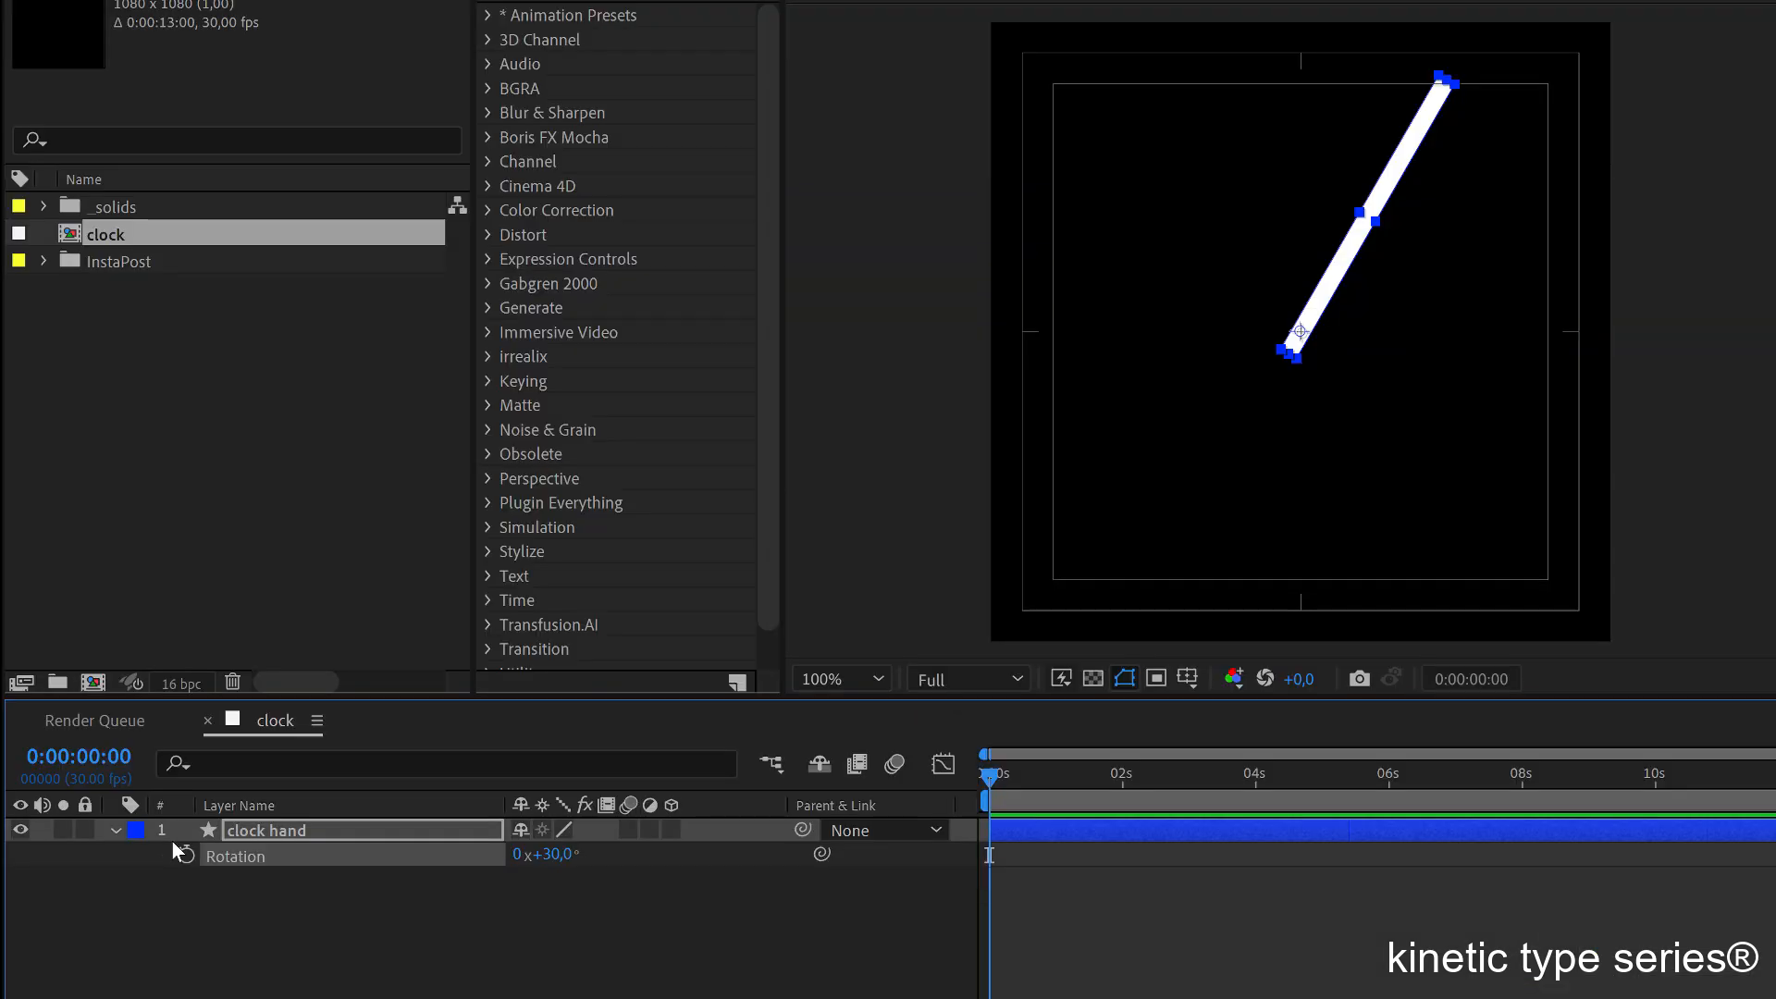
Start keyframing the clock hand's rotation at 0 seconds and add a keyframe with the same angle at 1 second.
{"action": "left_click", "coordinate": [186, 855]}
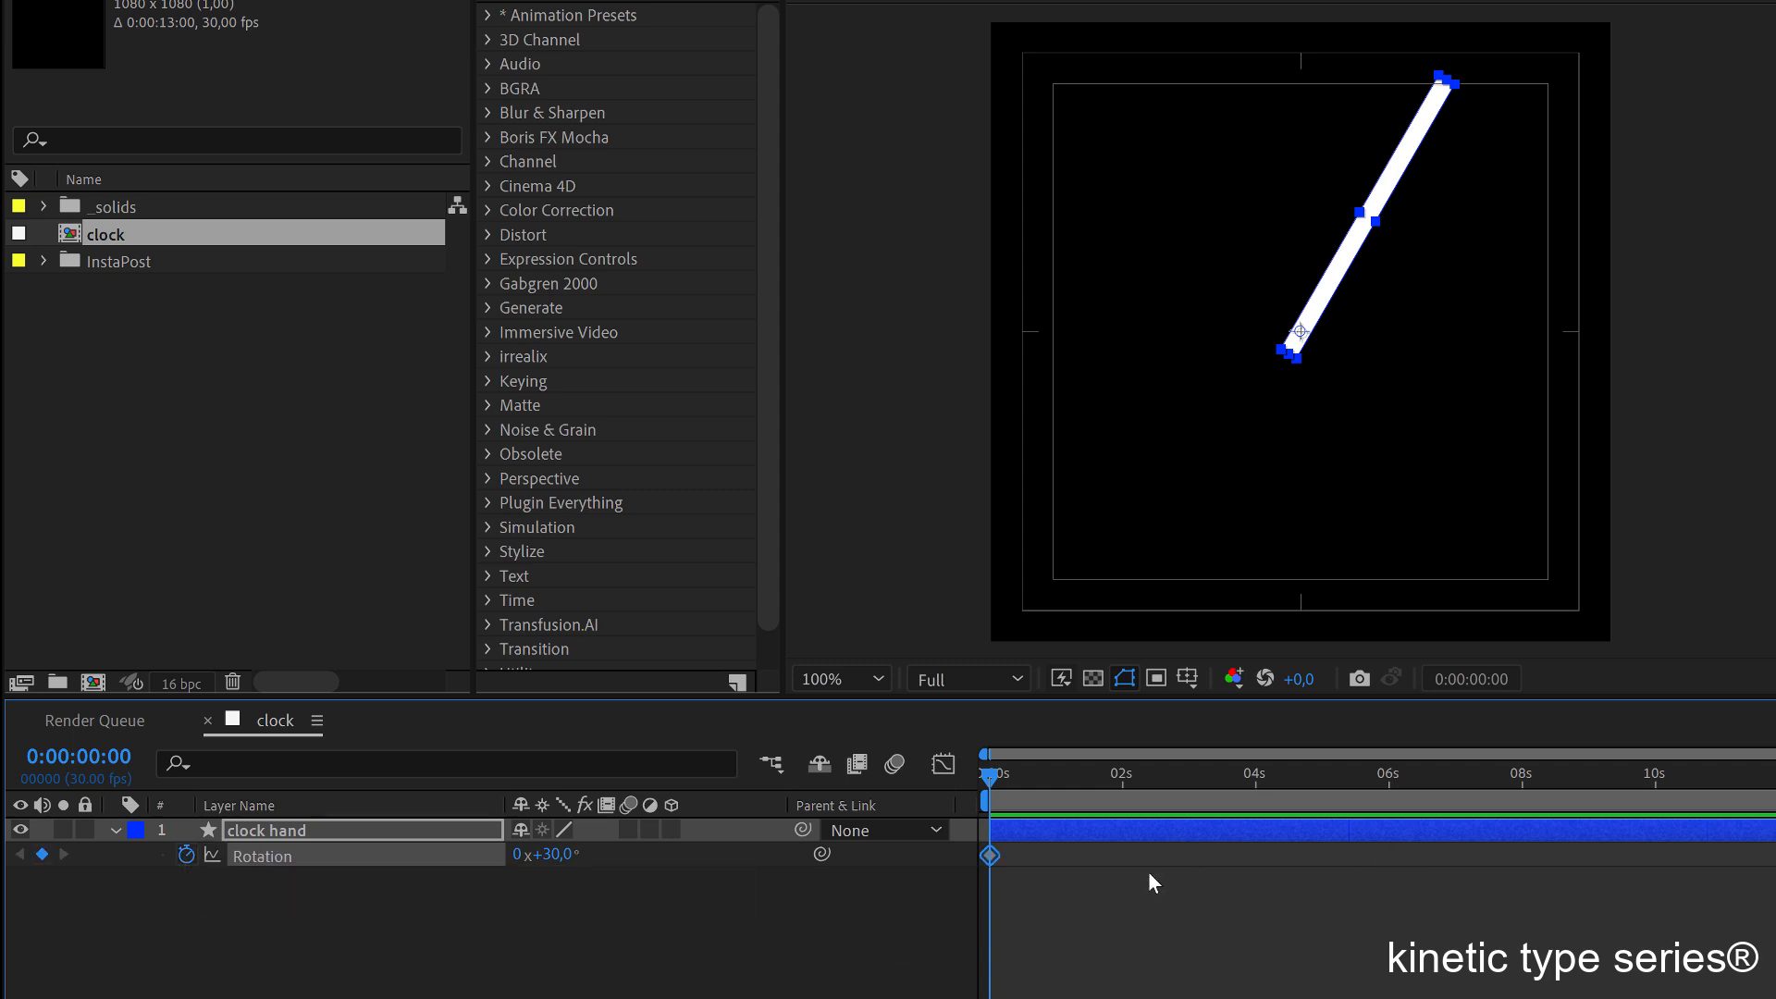
{"action": "left_click_drag", "start_coordinate": [1775, 755], "coordinate": [1470, 755]}
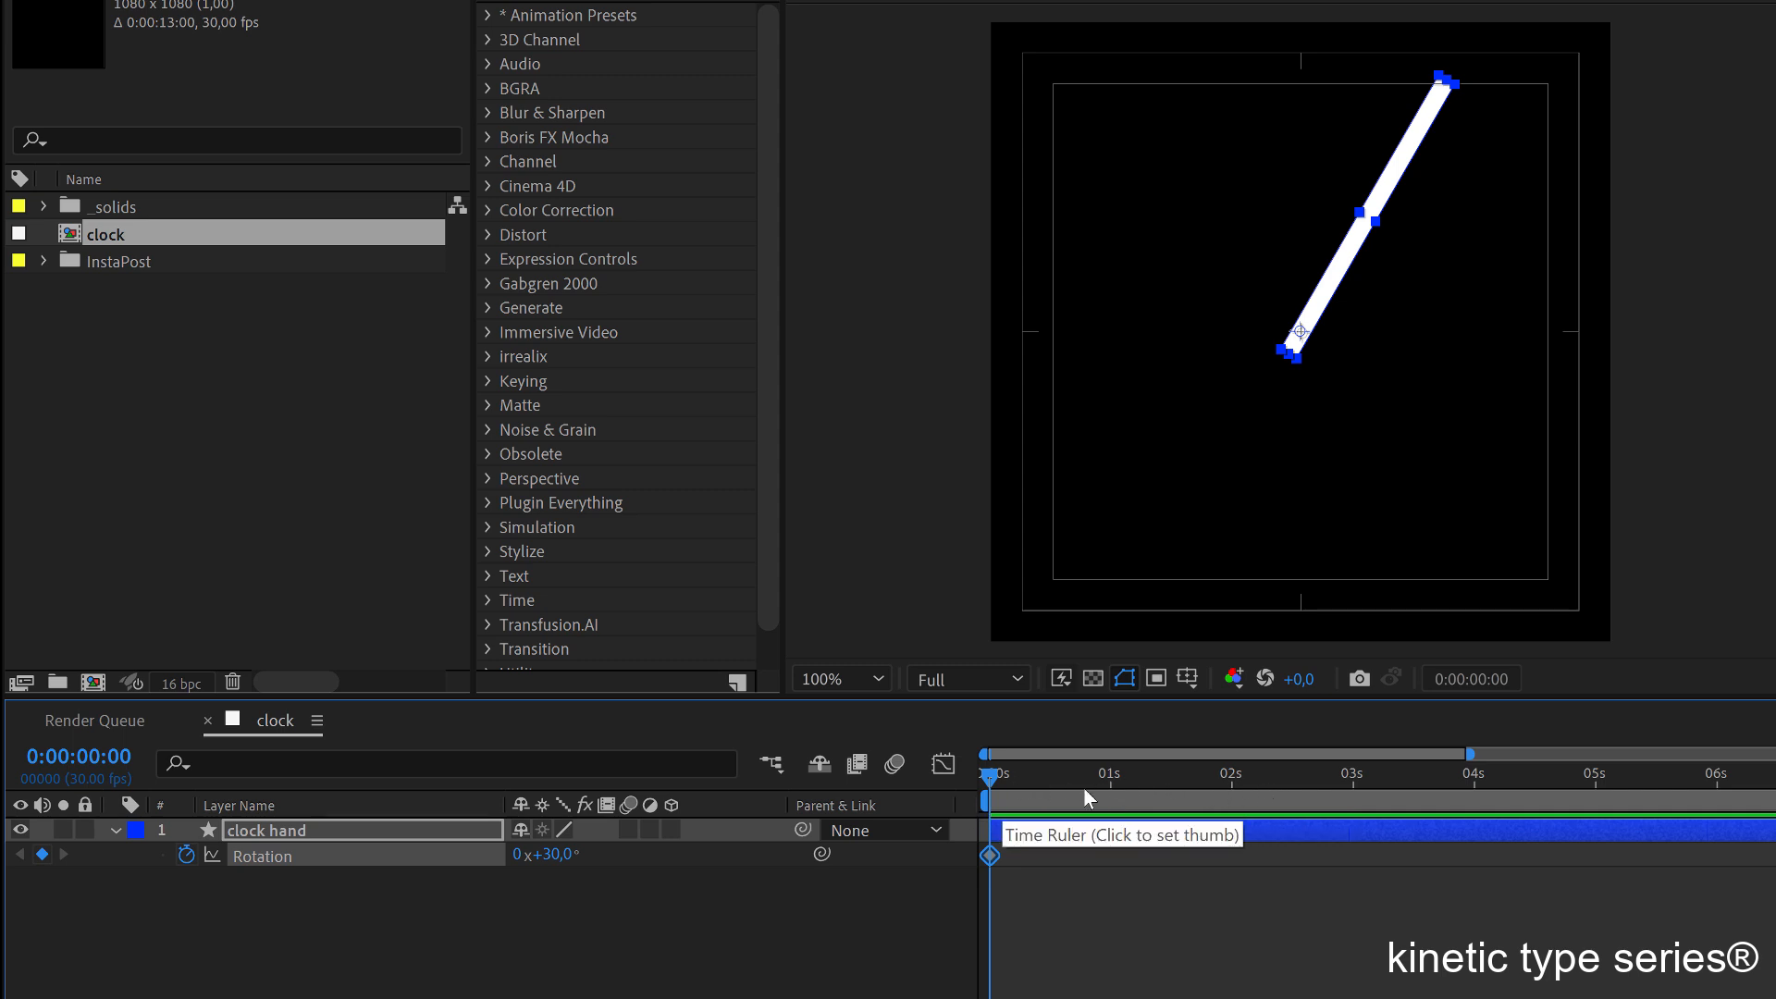
{"action": "left_click_drag", "start_coordinate": [1085, 785], "coordinate": [1112, 794]}
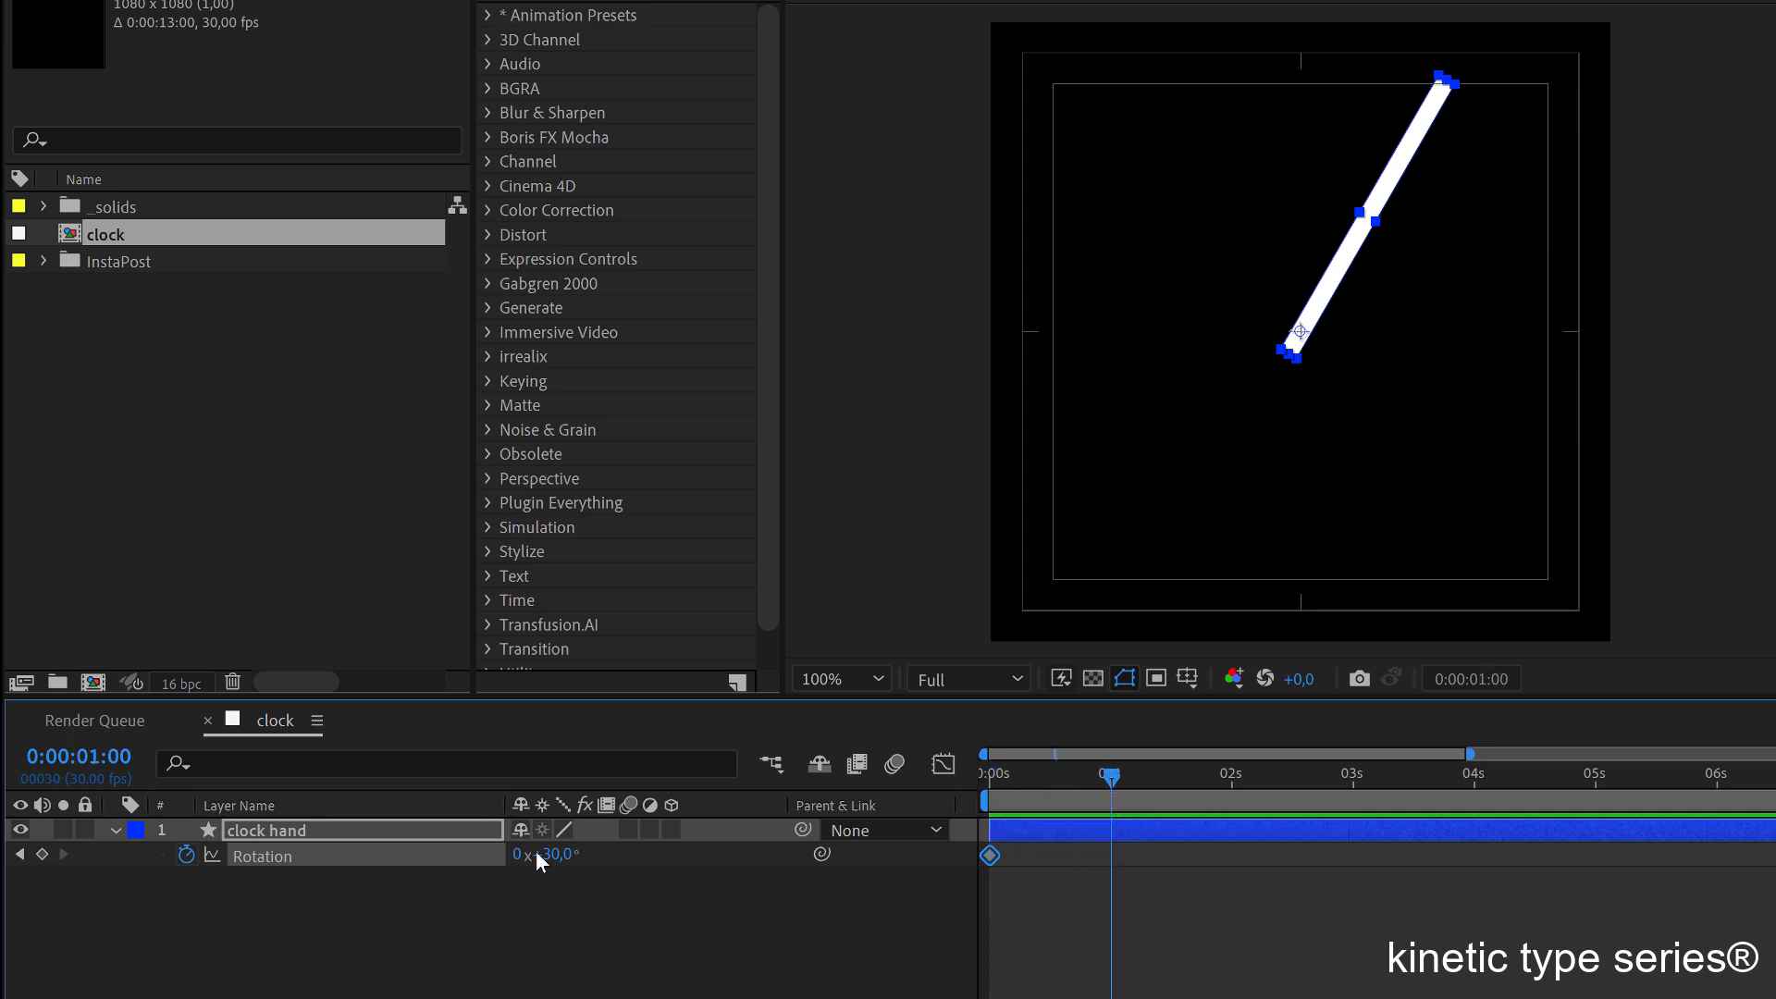
{"action": "left_click", "coordinate": [42, 854]}
Go back to 0 seconds and set the clock hand's rotation keyframe to 0°.
{"action": "left_click_drag", "start_coordinate": [1019, 779], "coordinate": [975, 779]}
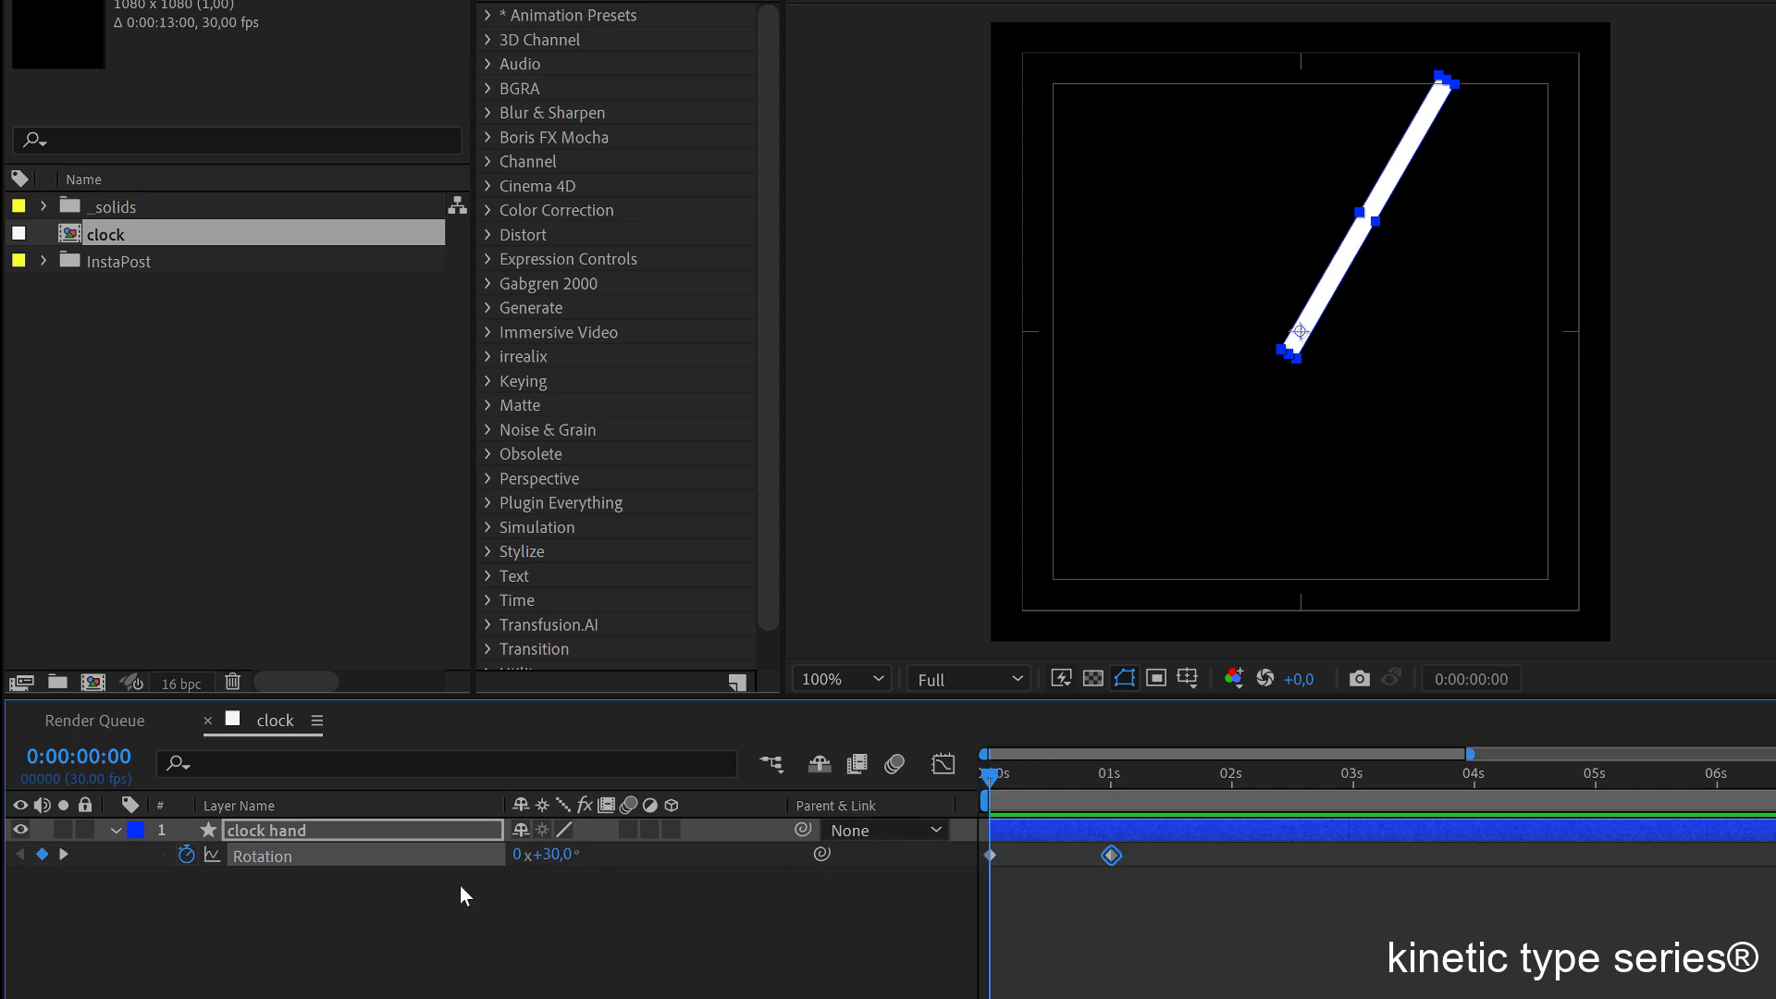
{"action": "left_click", "coordinate": [561, 855]}
{"action": "type", "text": "0"}
{"action": "left_click", "coordinate": [1146, 964]}
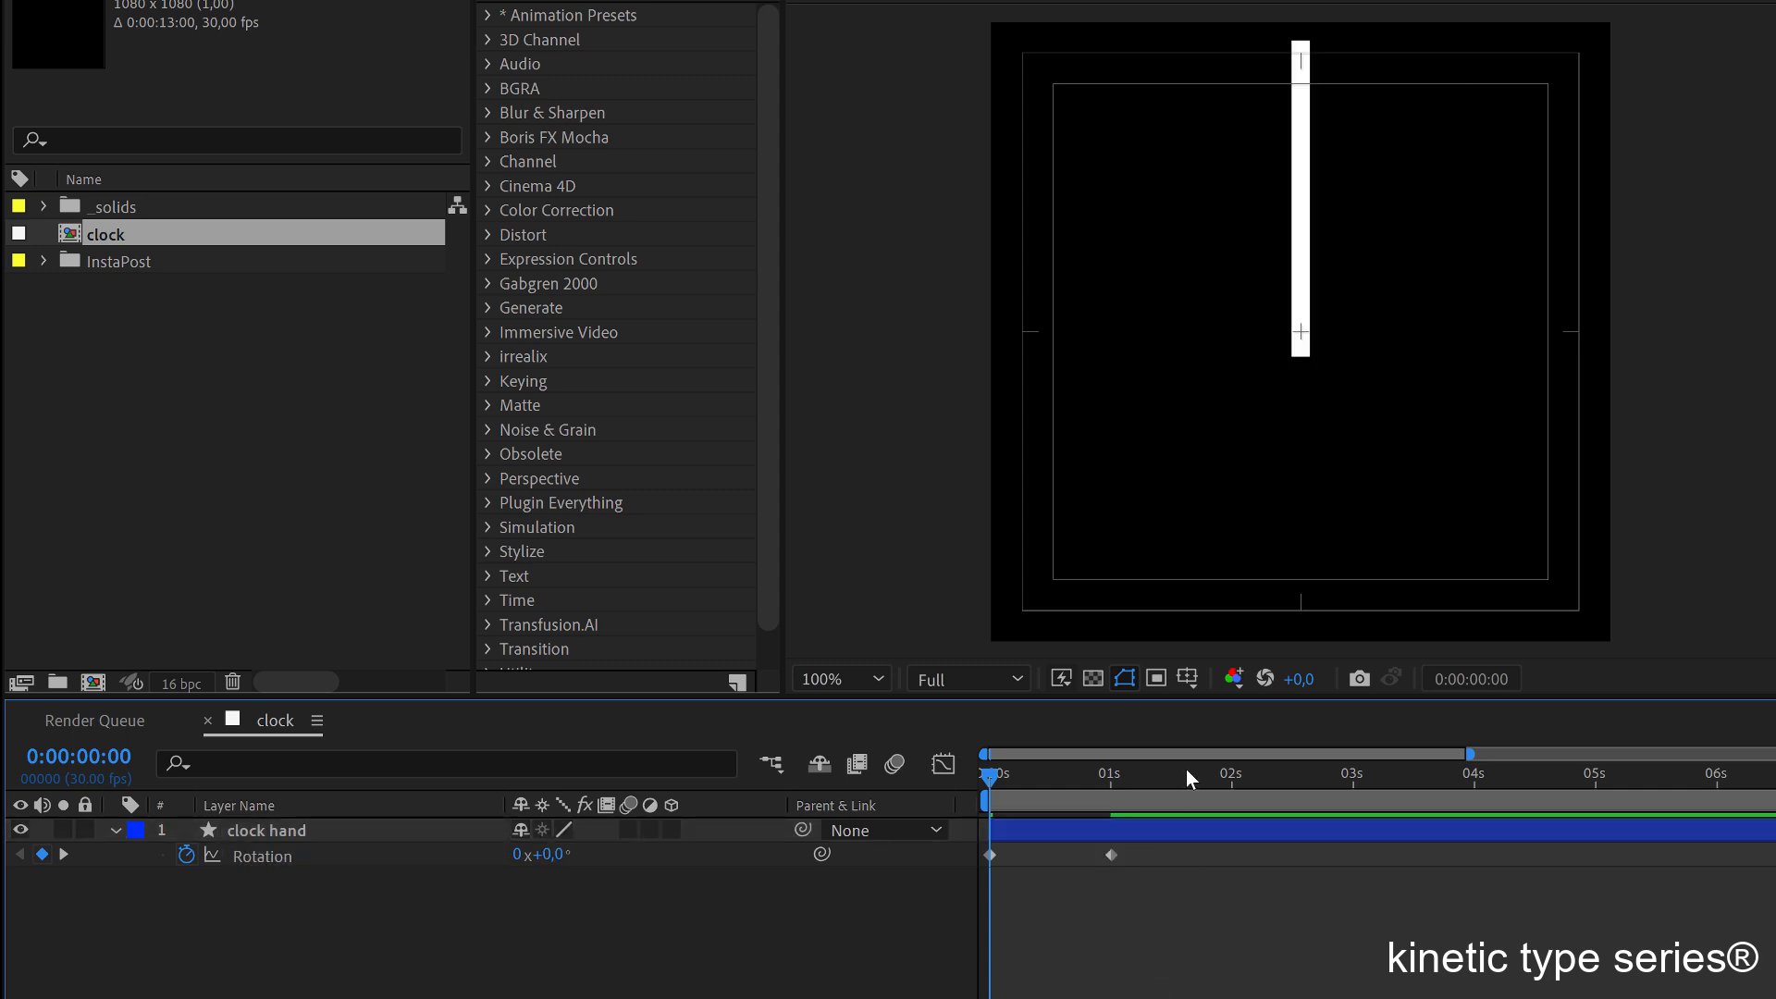
Add a rotation keyframe of 30*2 degrees for the clock hand at 2 seconds.
{"action": "left_click_drag", "start_coordinate": [1190, 776], "coordinate": [1232, 782]}
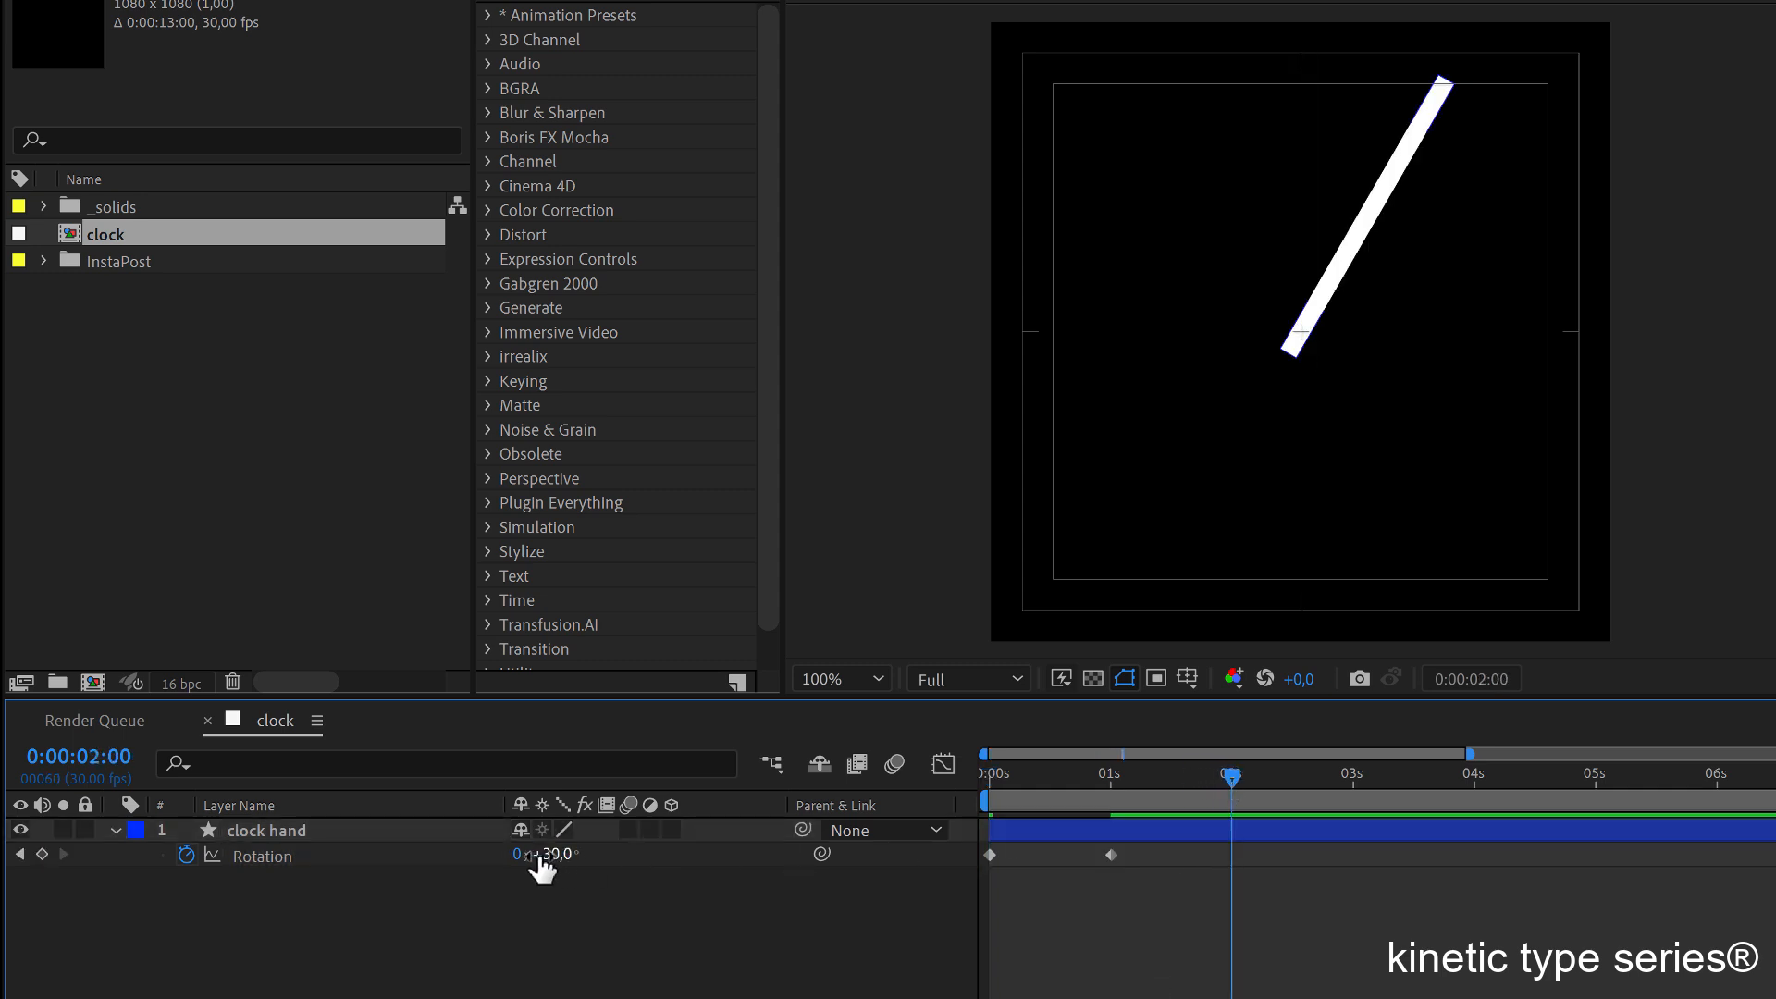
{"action": "left_click", "coordinate": [560, 854]}
{"action": "type", "text": "30"}
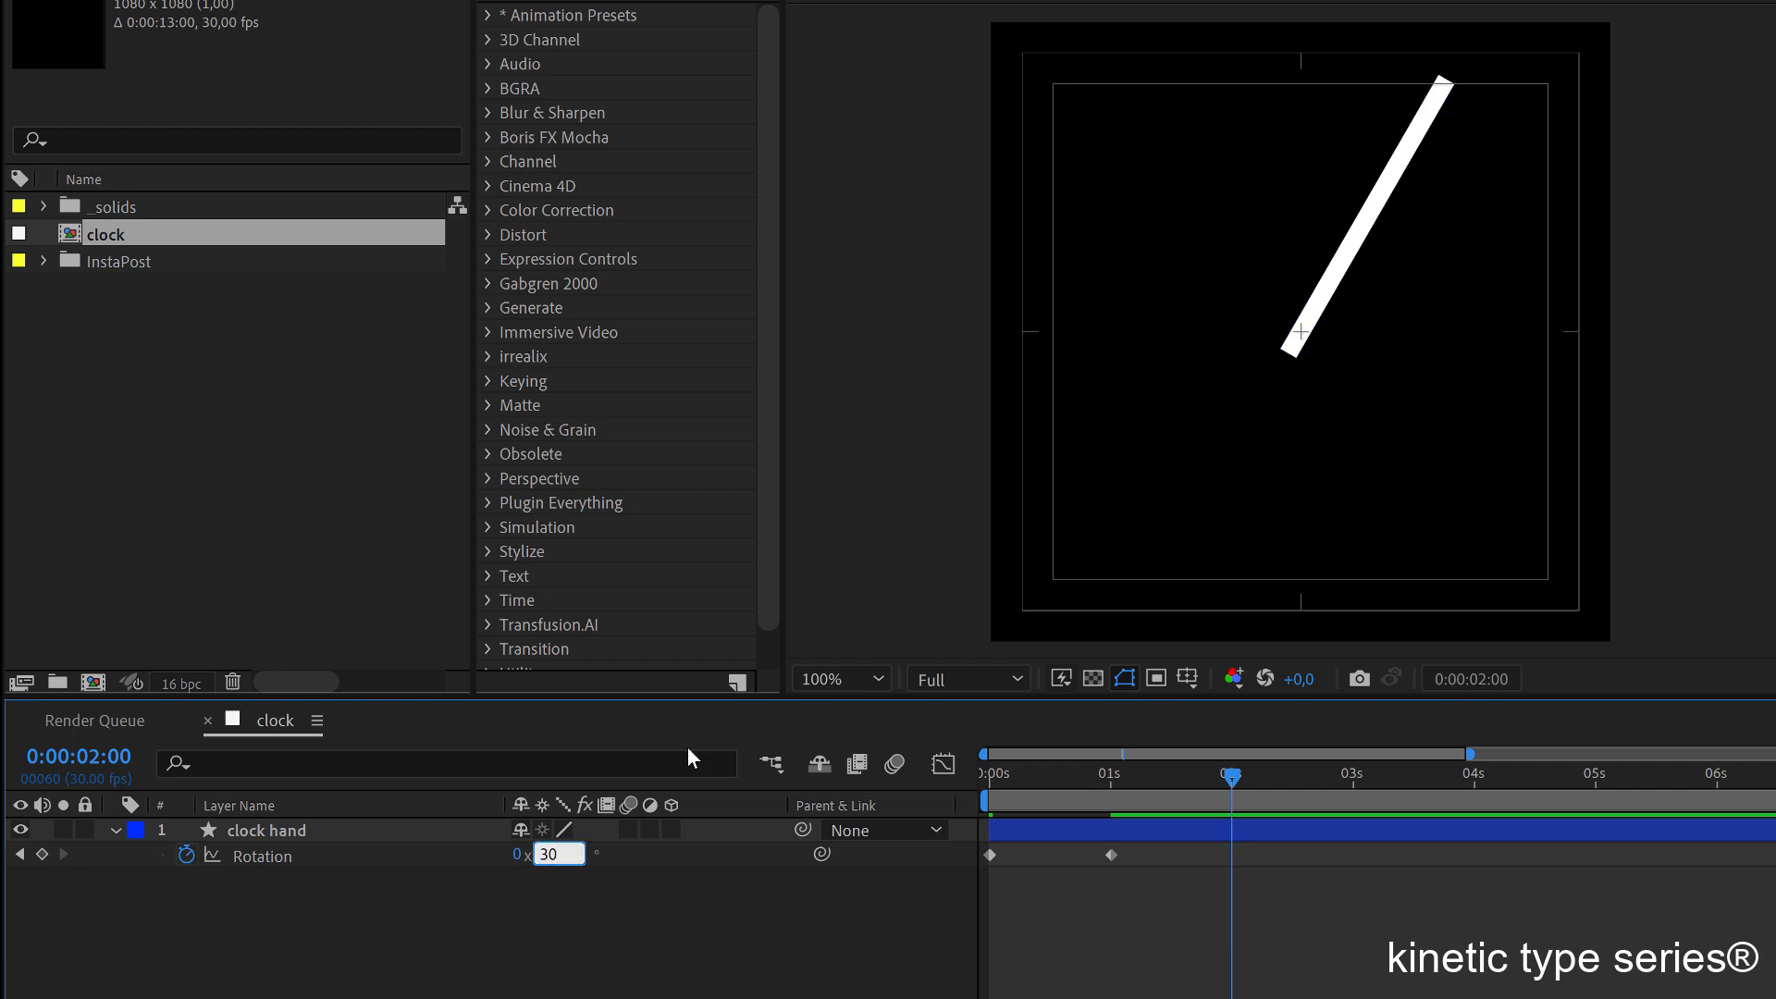
{"action": "type", "text": "*2"}
{"action": "key", "text": "Return"}
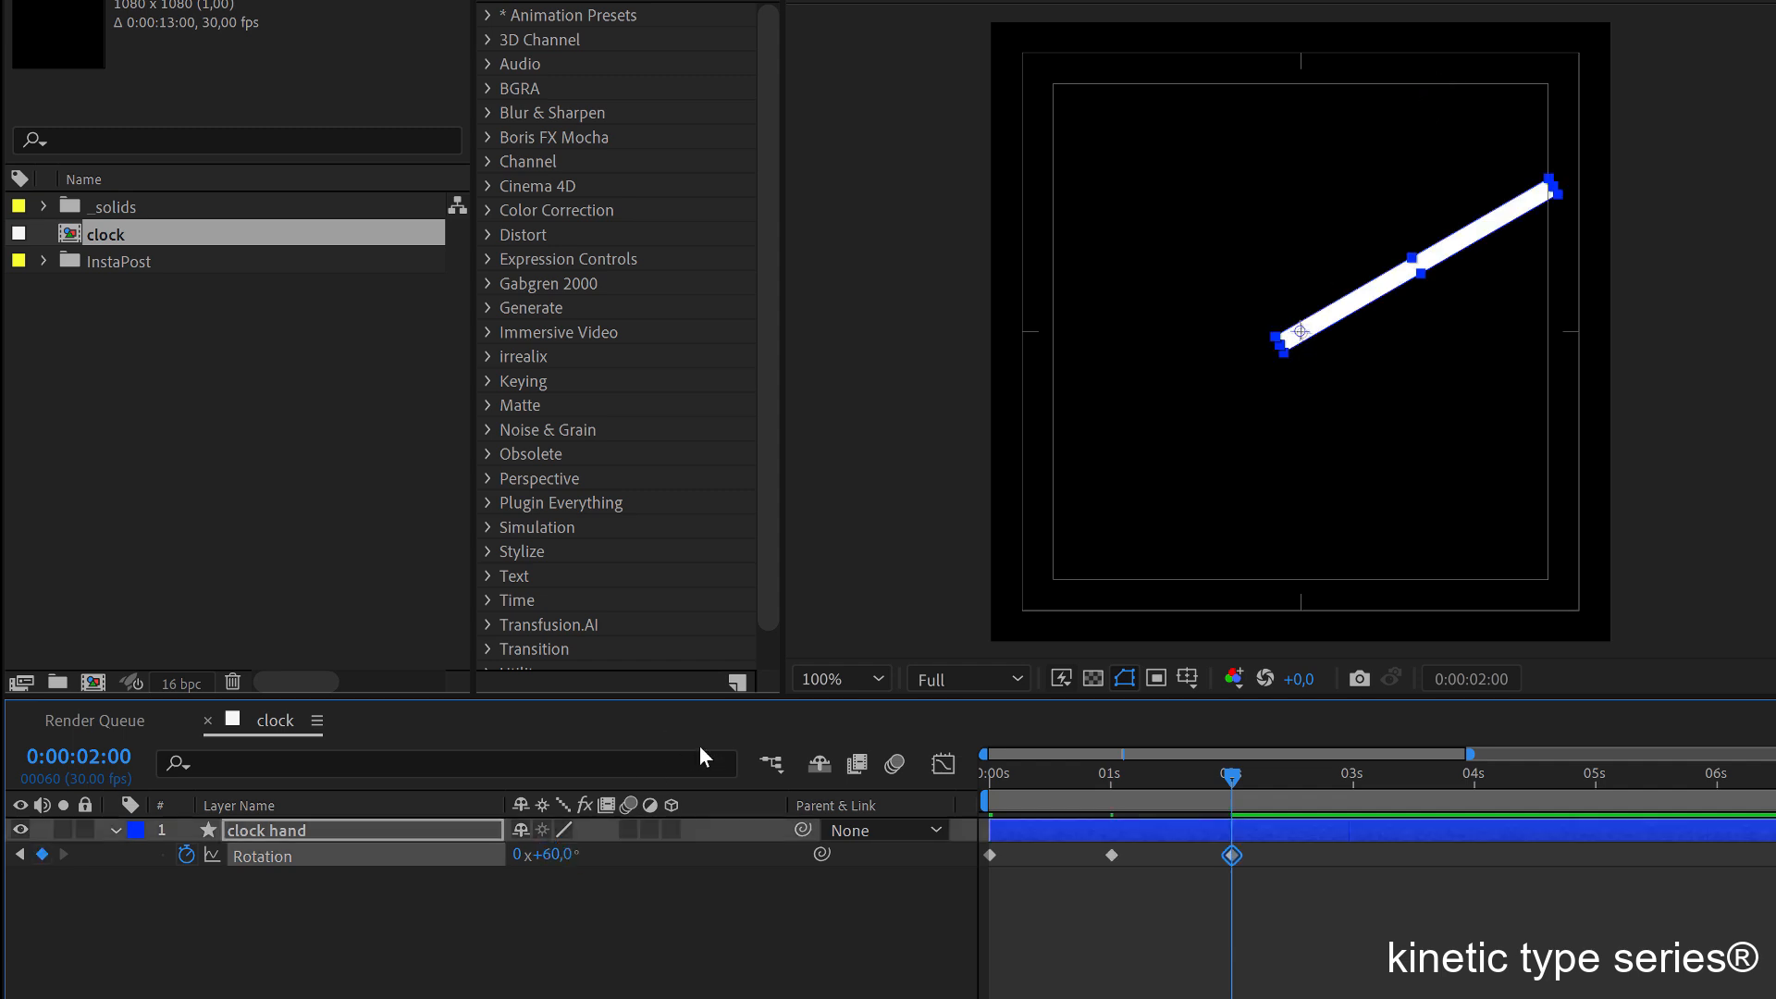
Add a rotation keyframe of 90° for the clock hand at 3 seconds.
{"action": "left_click_drag", "start_coordinate": [1346, 787], "coordinate": [1352, 787]}
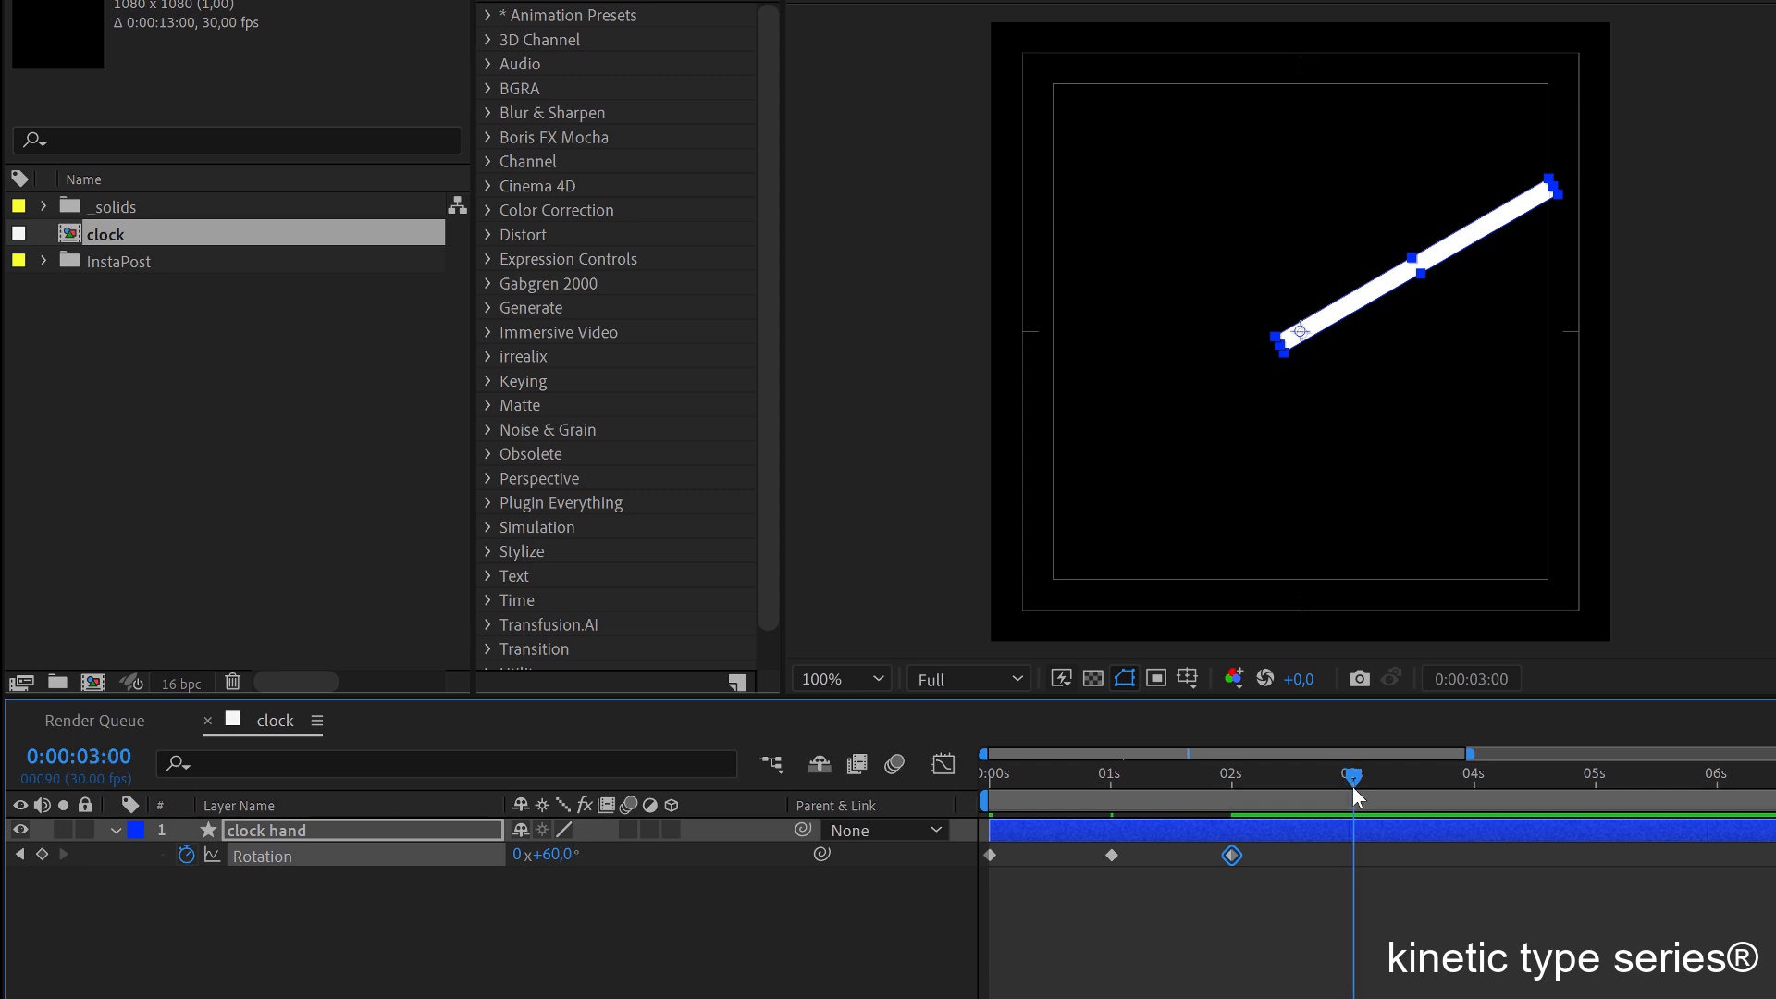
{"action": "left_click", "coordinate": [555, 854]}
{"action": "type", "text": "90"}
{"action": "key", "text": "Return"}
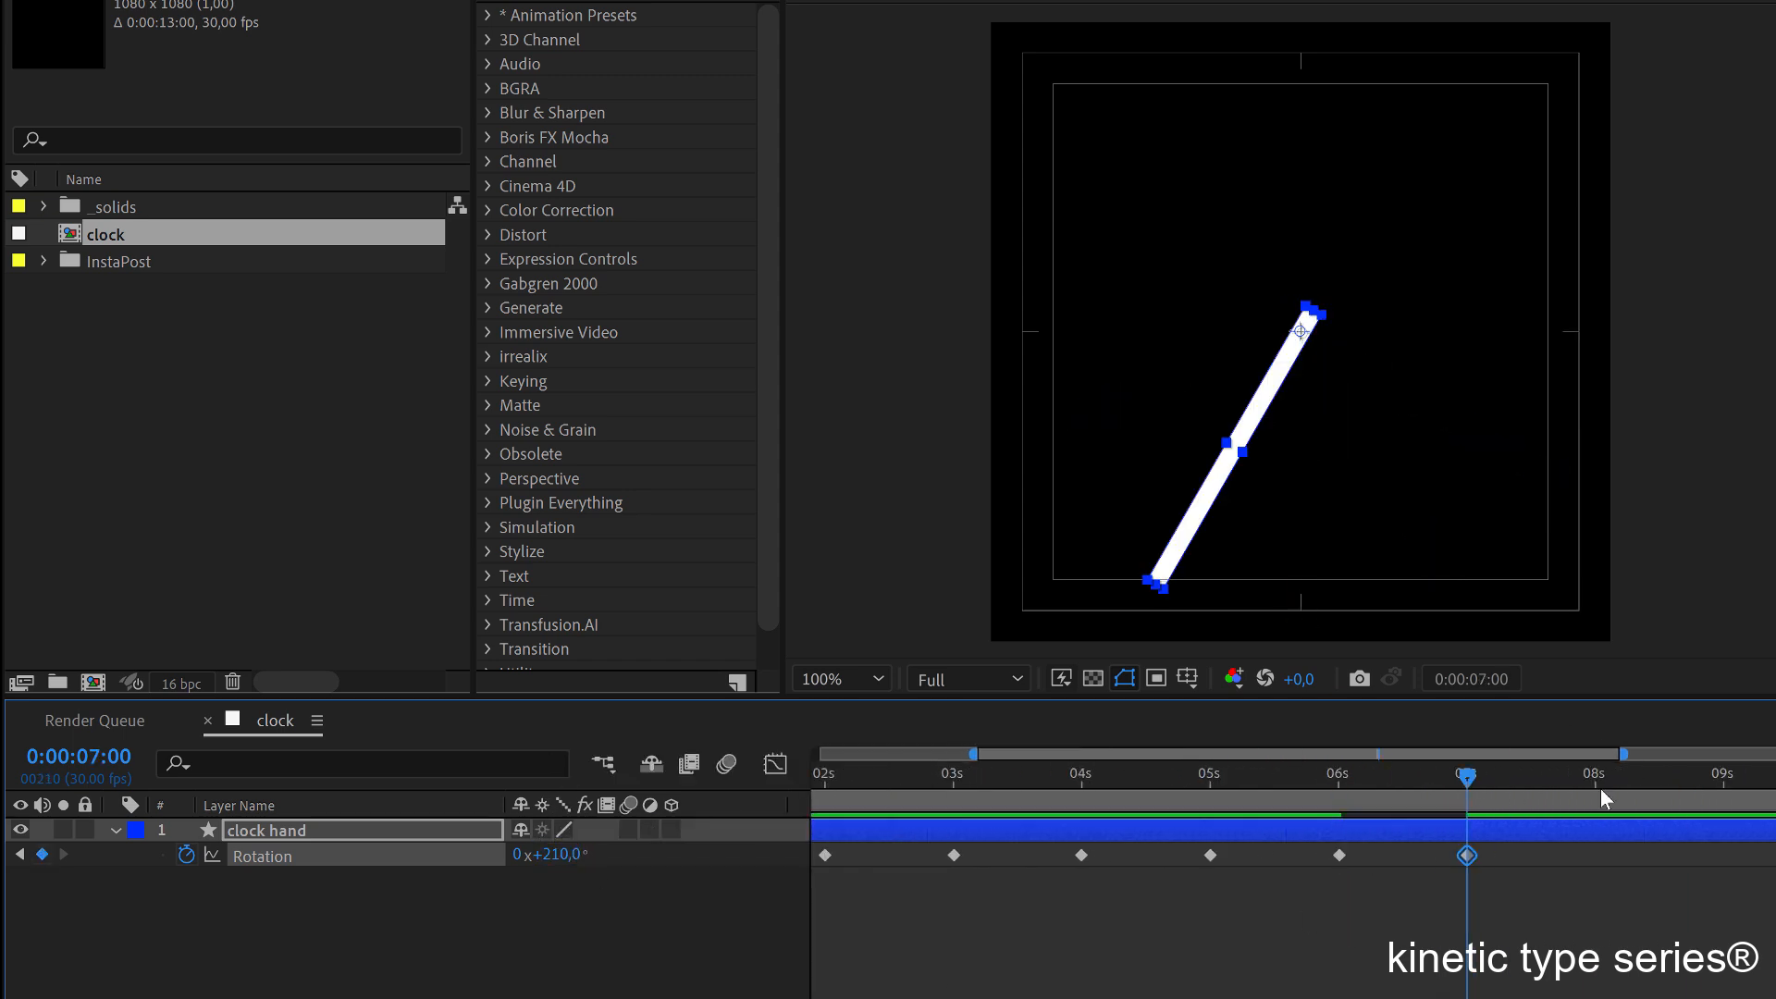
Continue adding rotation keyframes every second in 30° increments, with 270° at 9 seconds and 360° at 12 seconds.
{"action": "left_click", "coordinate": [555, 854]}
{"action": "type", "text": "2"}
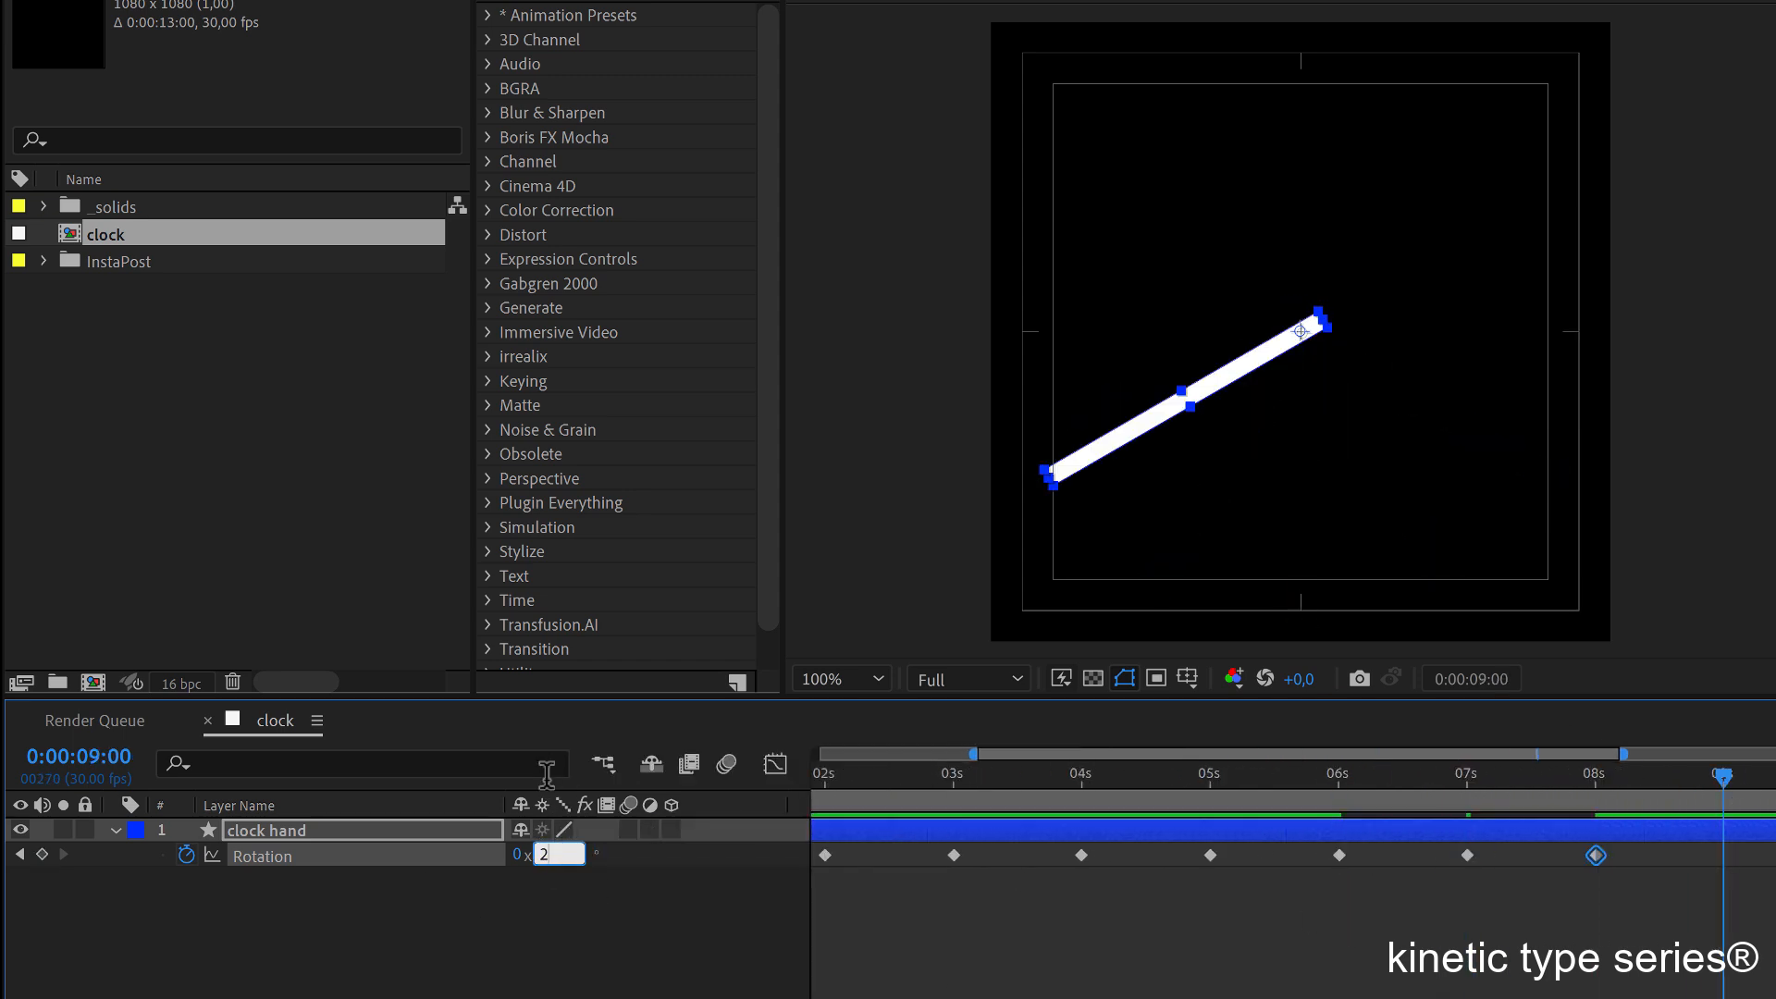
{"action": "type", "text": "70"}
{"action": "key", "text": "Return"}
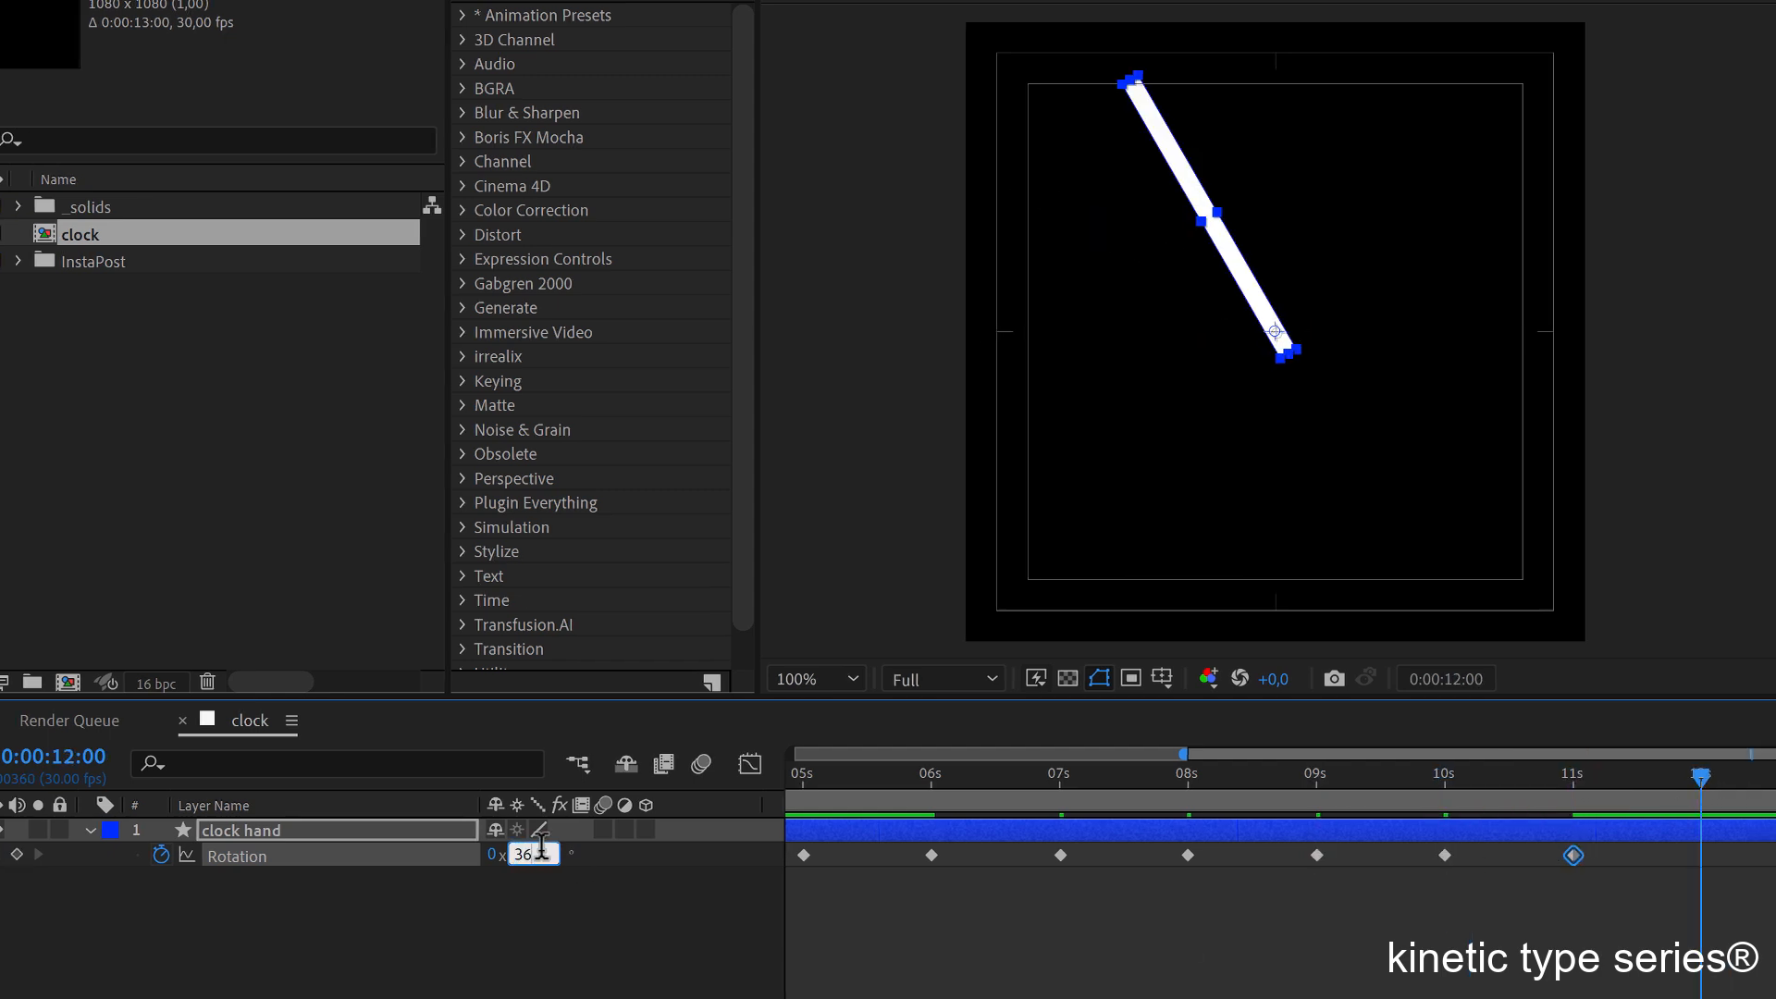
{"action": "type", "text": "0"}
{"action": "key", "text": "Return"}
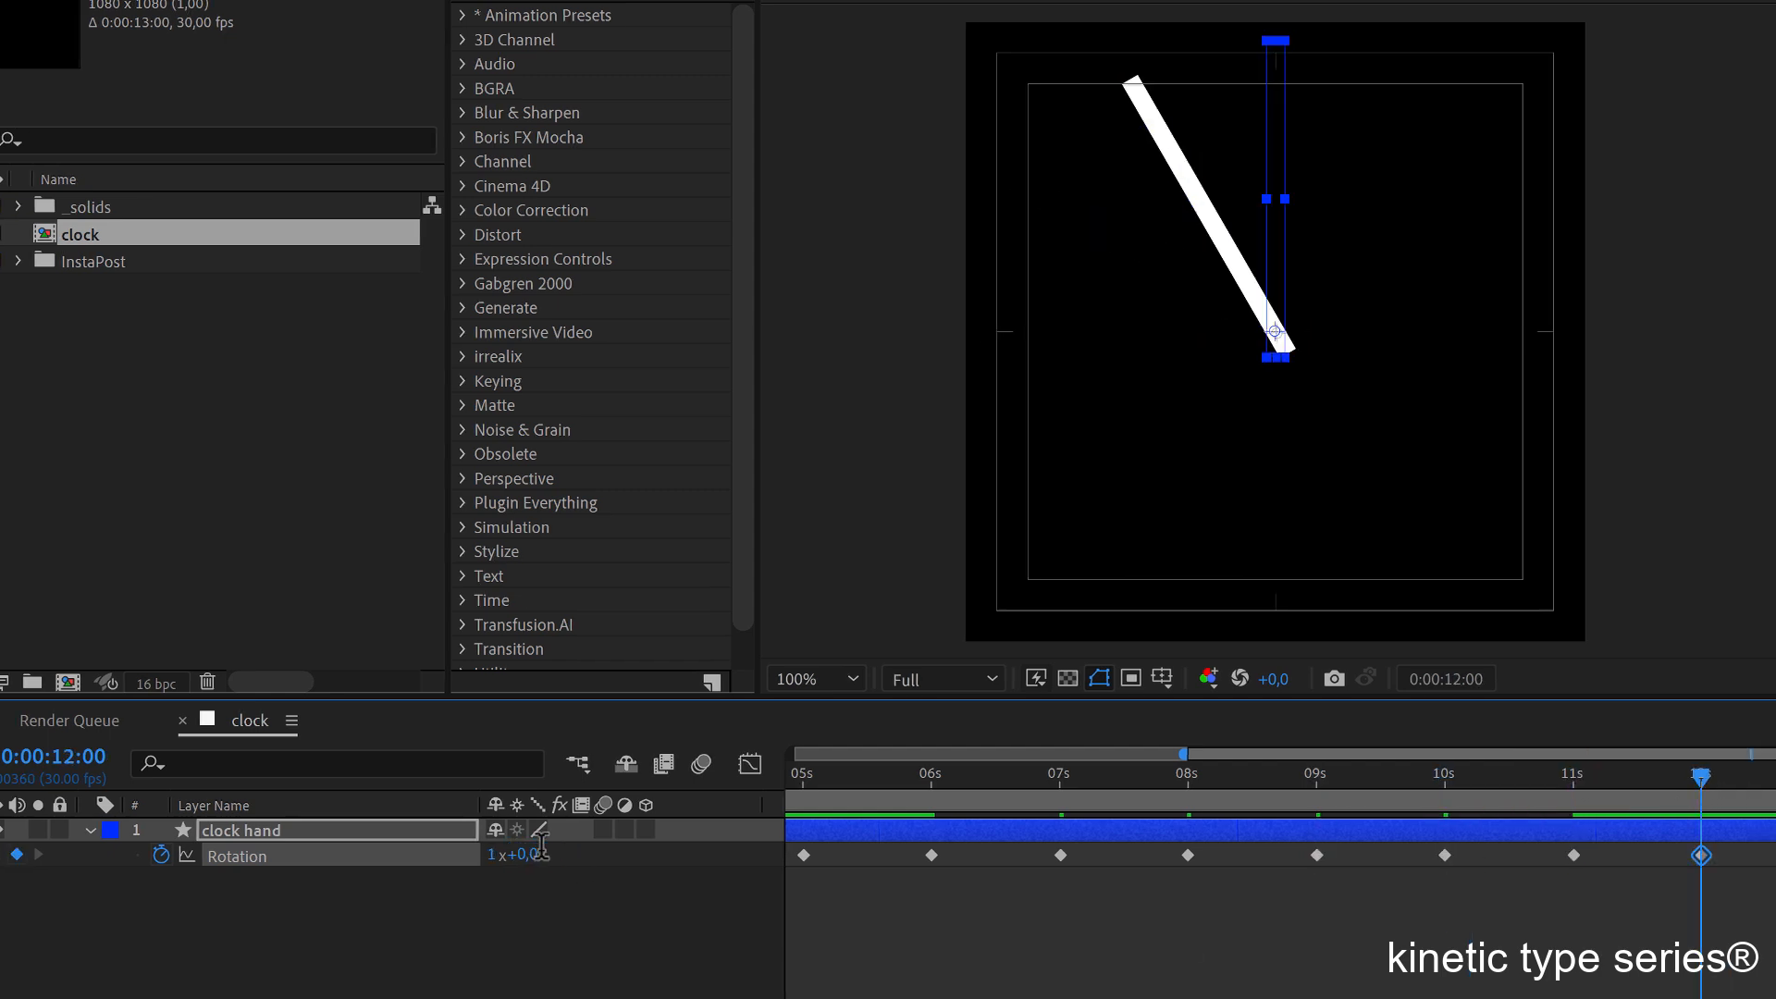
{"action": "key", "text": "minus"}
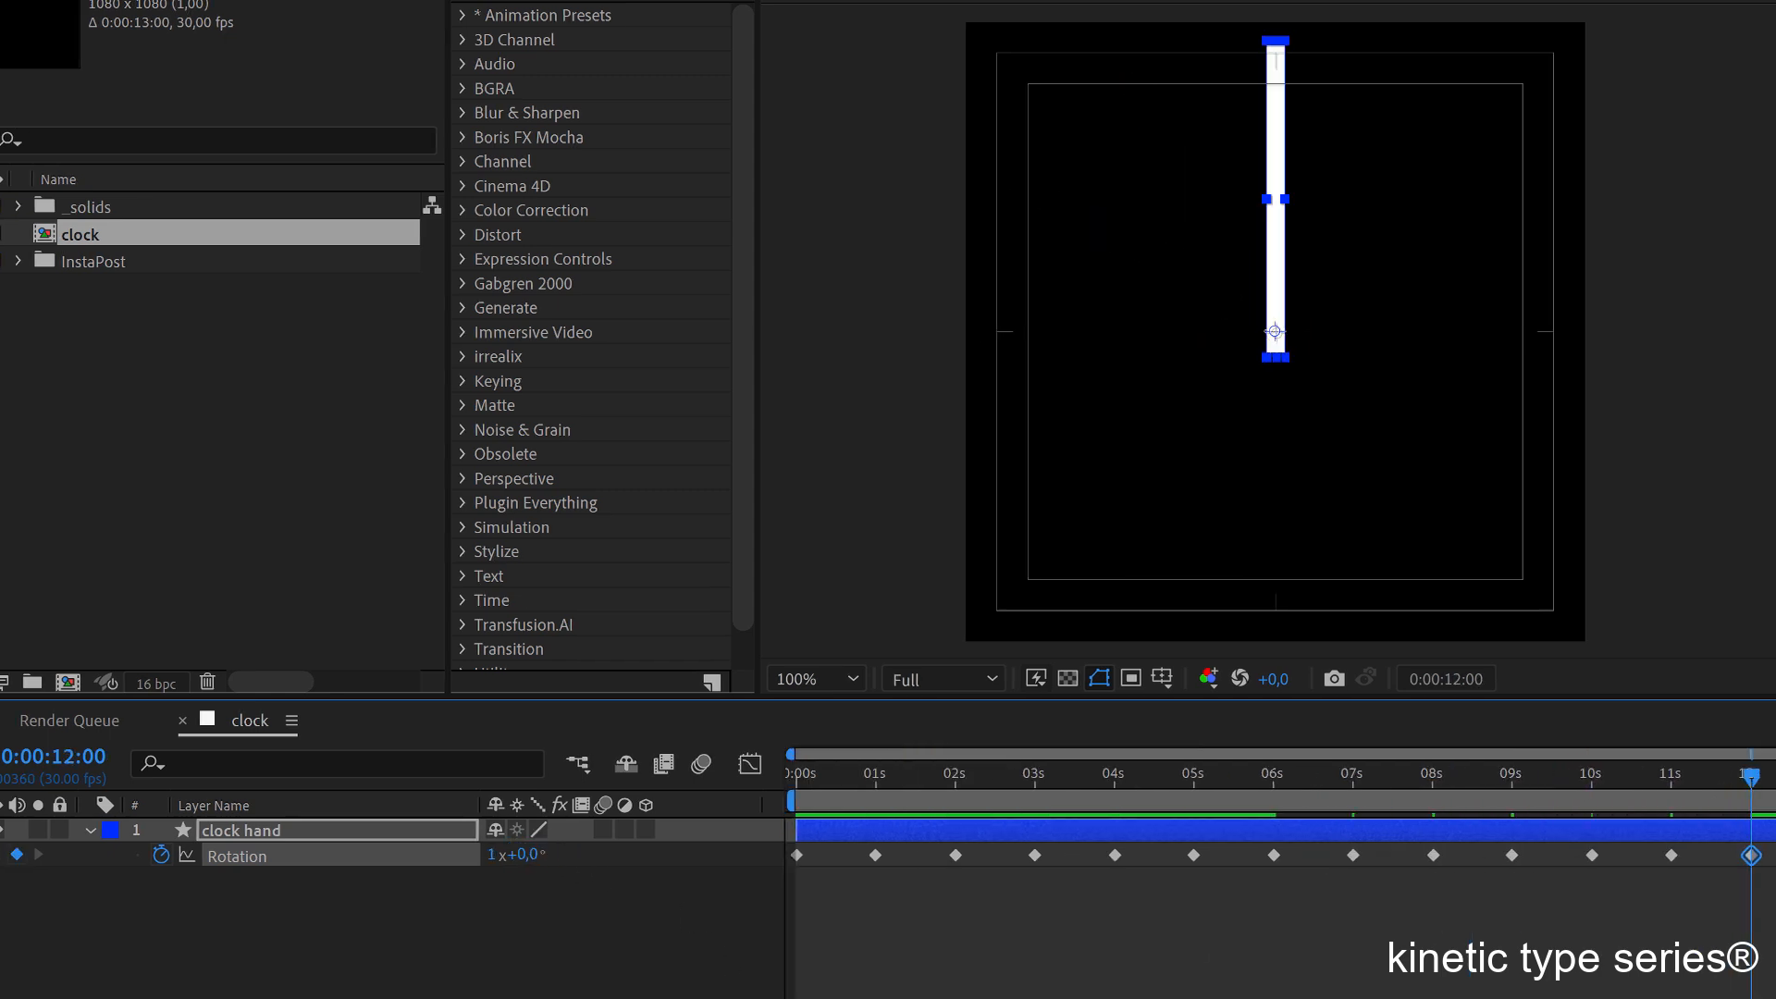
Convert all of the clock hand's rotation keyframes to hold keyframes and scrub through the timeline to check the stepped motion.
{"action": "mouse_move", "coordinate": [1189, 794]}
{"action": "left_mouse_down"}
{"action": "mouse_move", "coordinate": [909, 786]}
{"action": "mouse_move", "coordinate": [1192, 808]}
{"action": "left_mouse_up"}
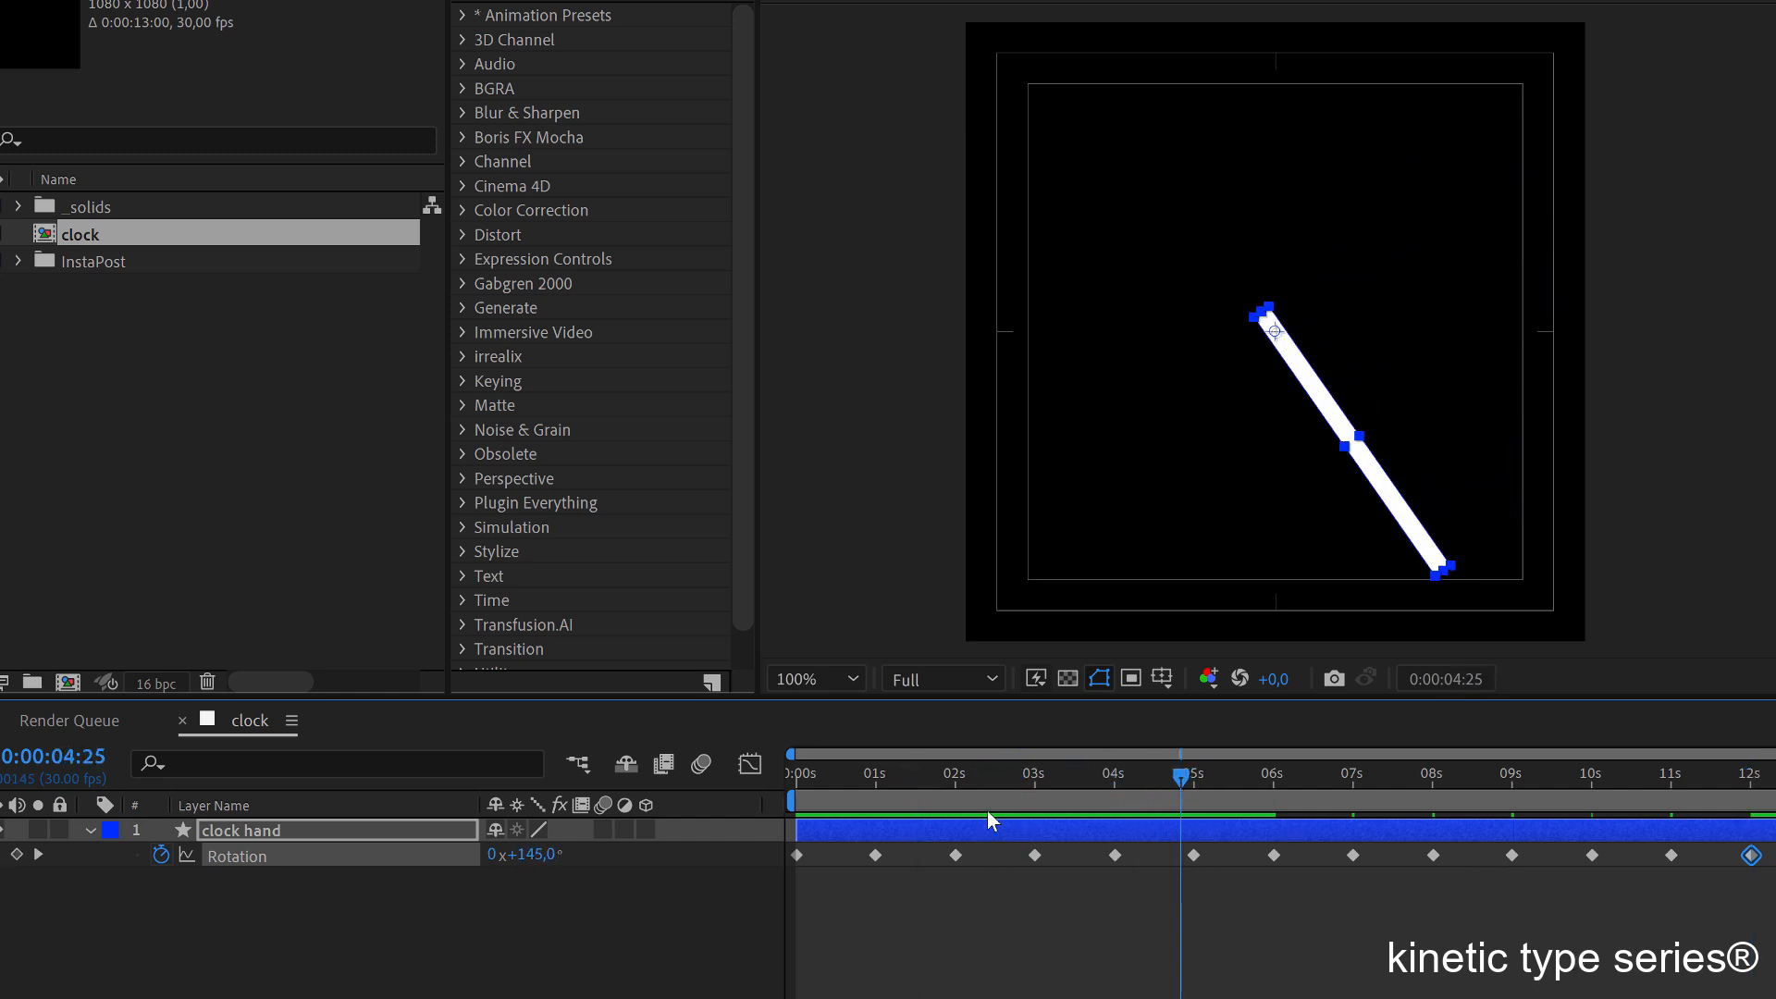
{"action": "left_click_drag", "start_coordinate": [986, 787], "coordinate": [862, 785]}
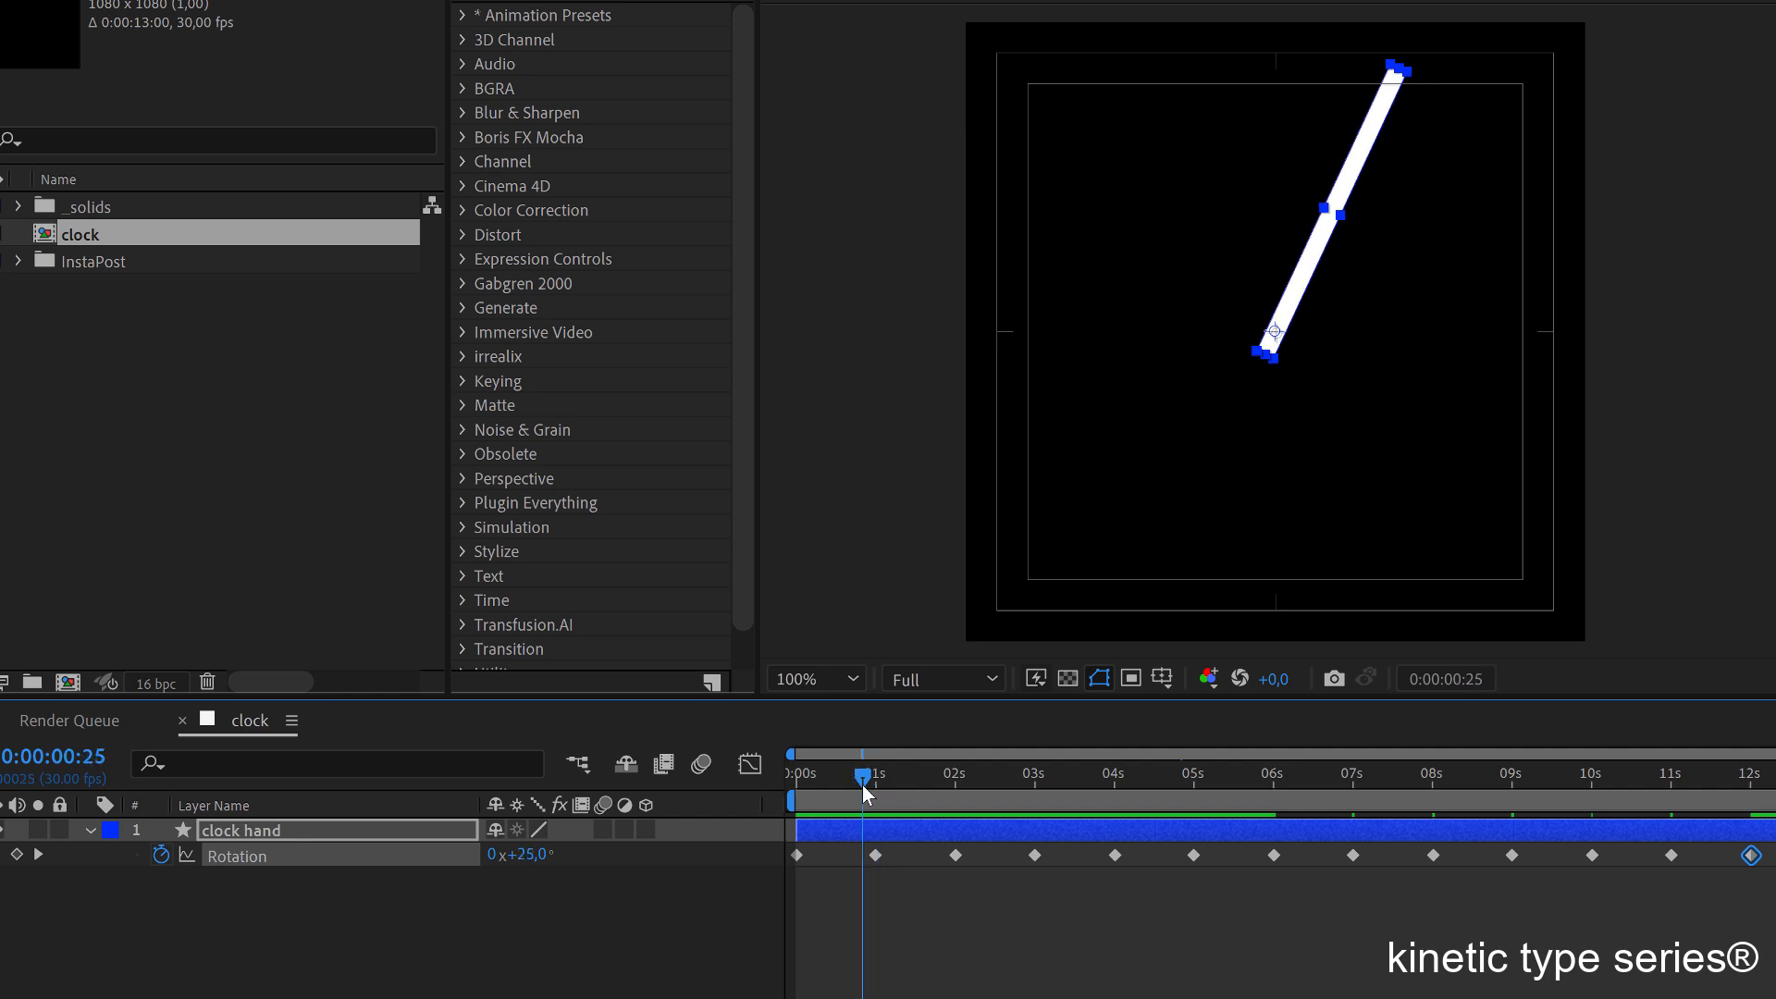
{"action": "left_click_drag", "start_coordinate": [1740, 908], "coordinate": [793, 866]}
{"action": "left_click", "coordinate": [1001, 911]}
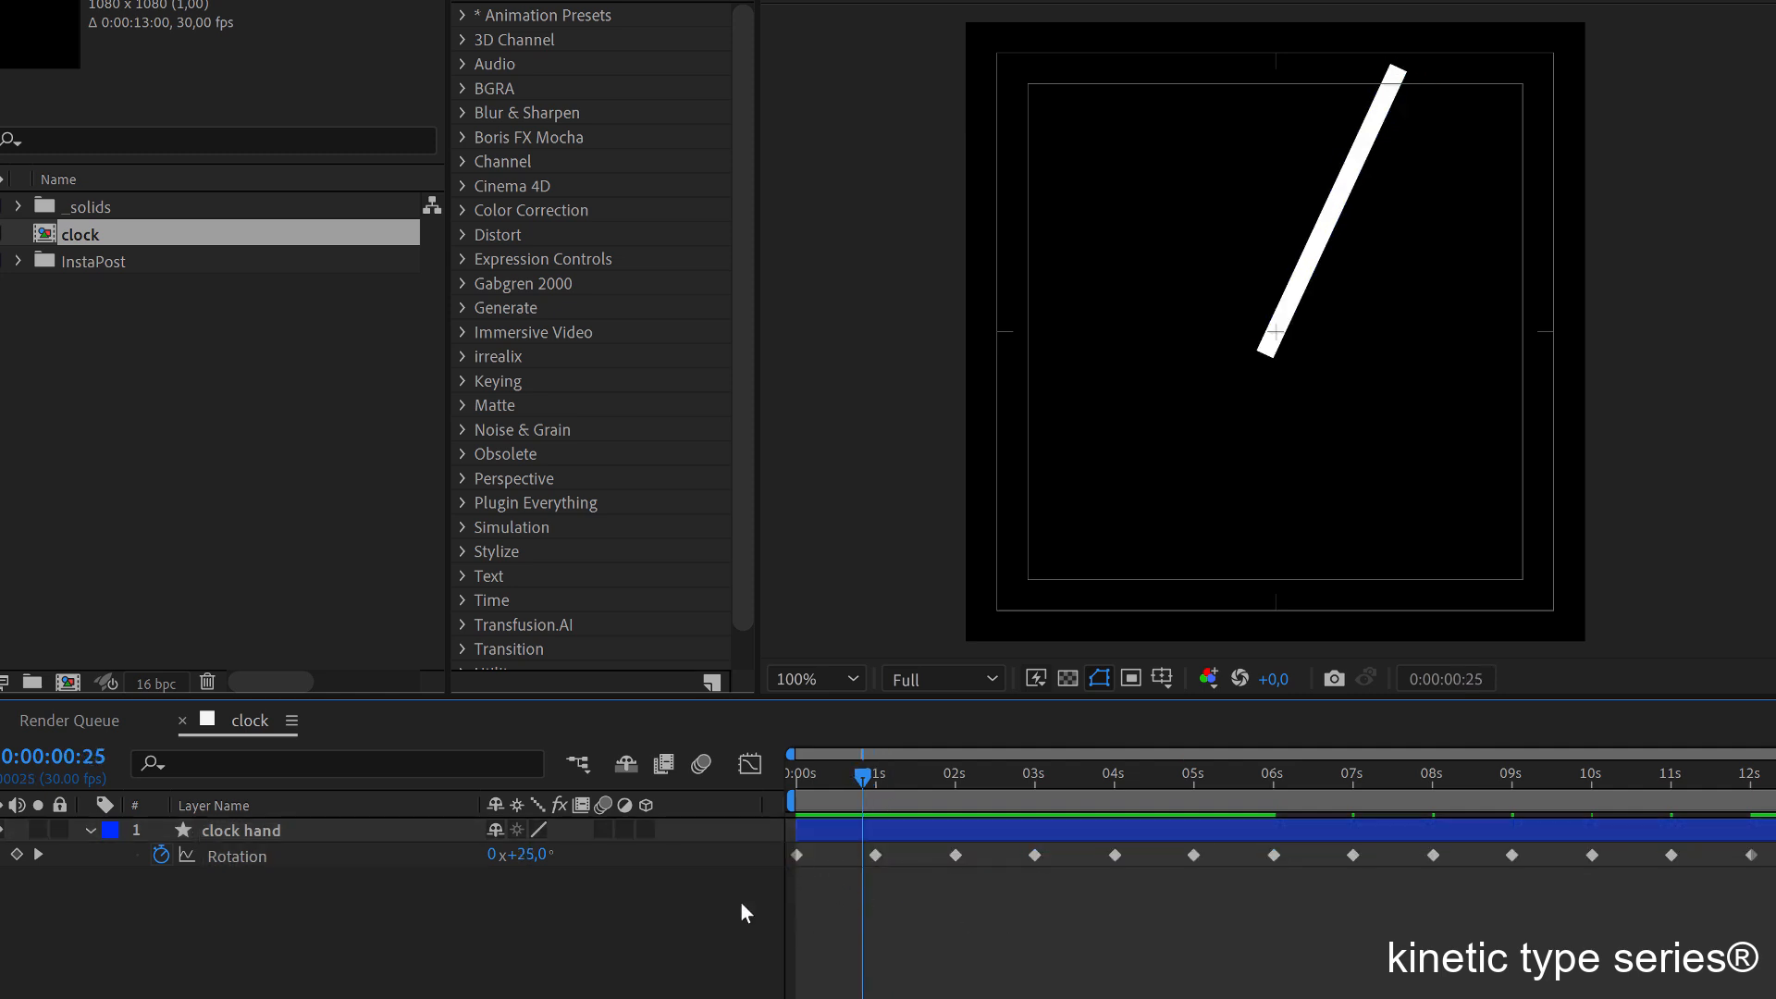
{"action": "left_click", "coordinate": [224, 861]}
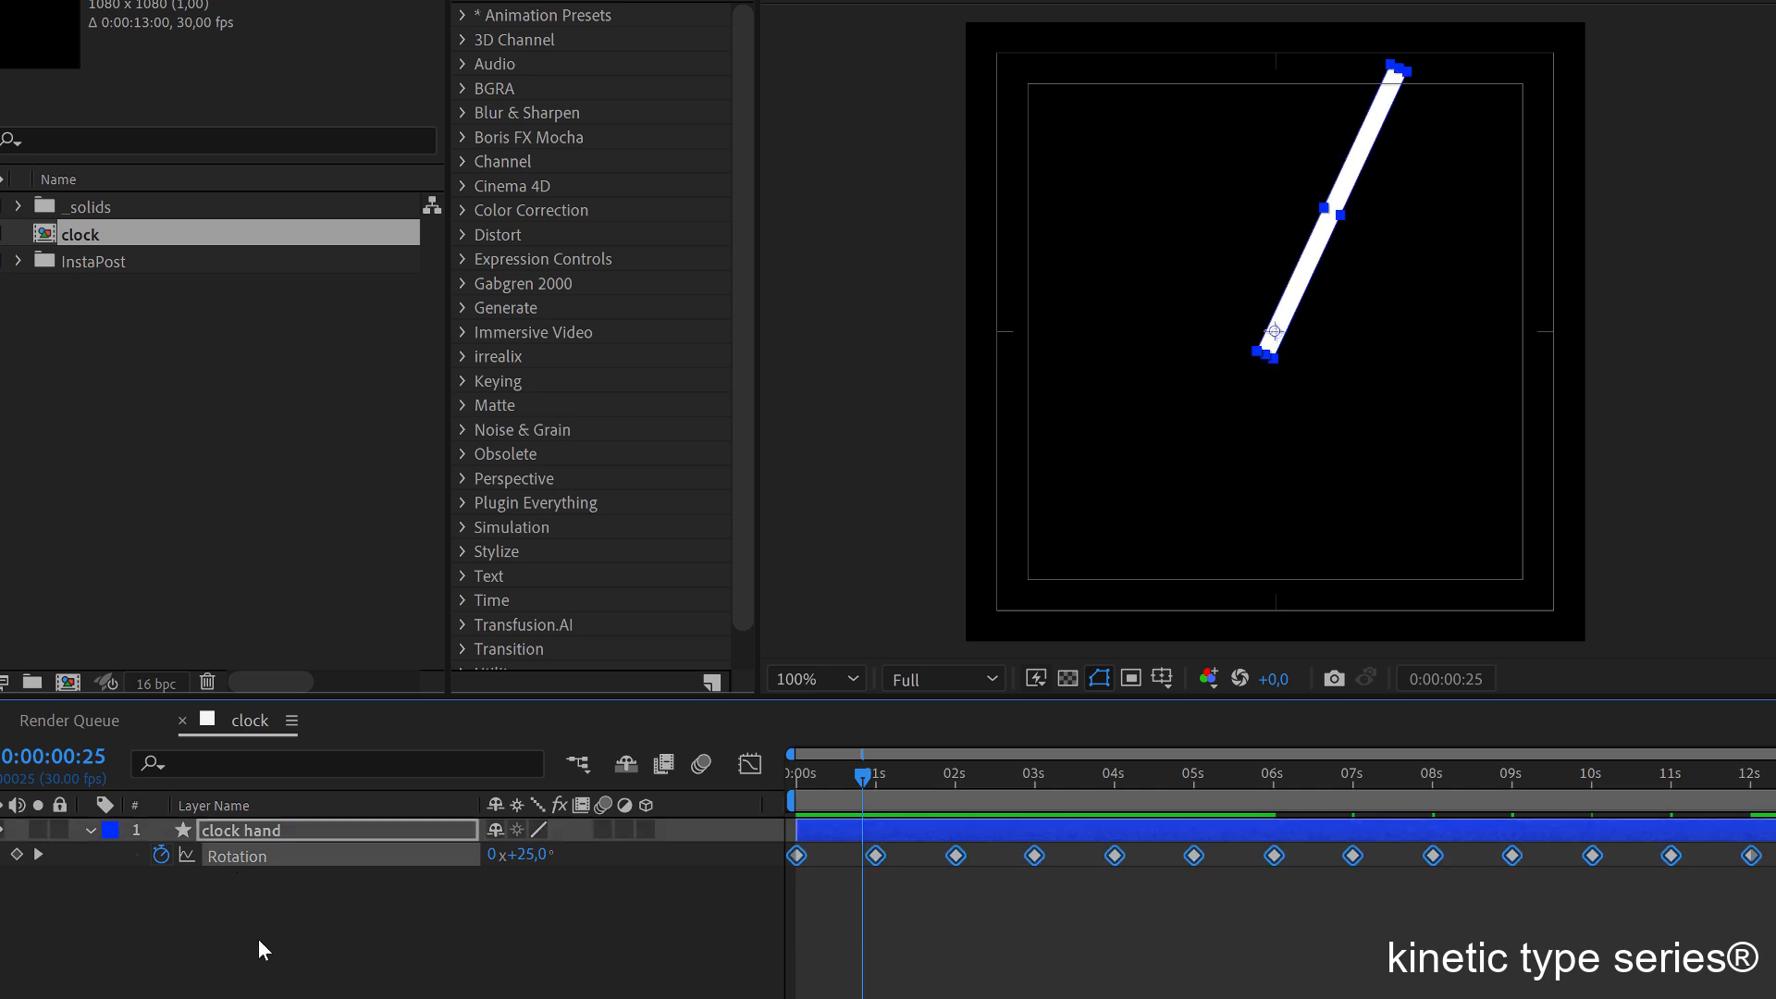
{"action": "right_click", "coordinate": [875, 858]}
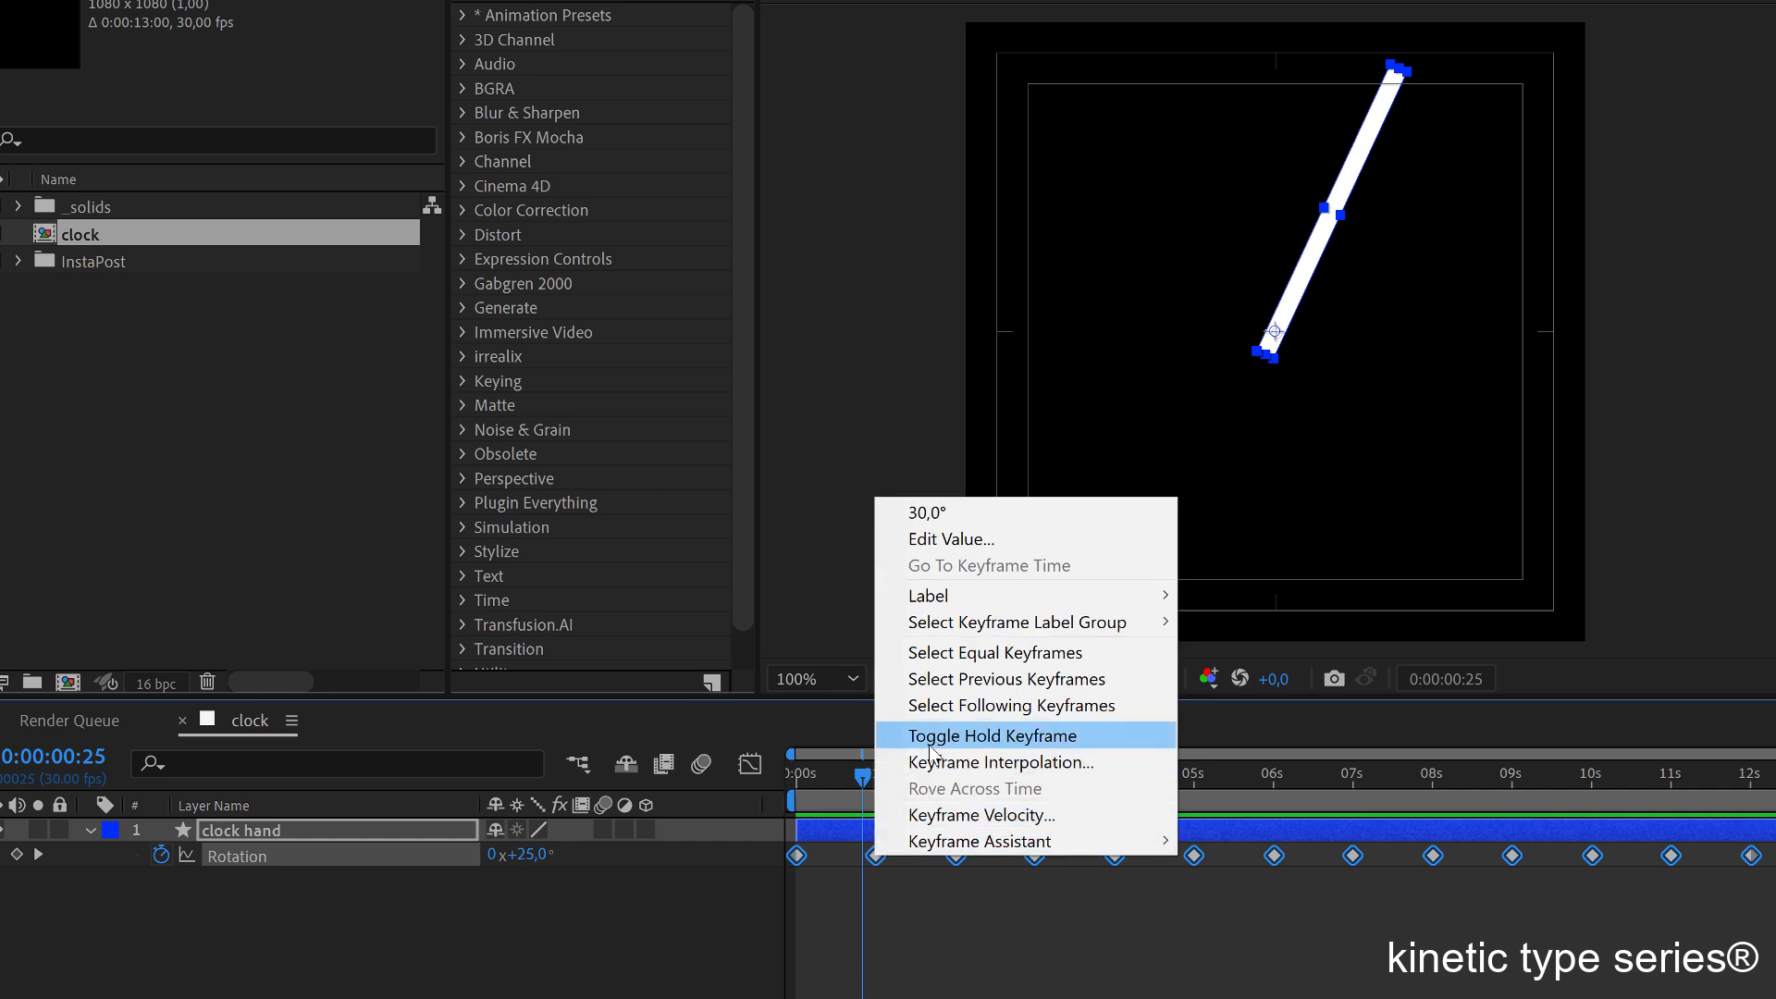
{"action": "left_click", "coordinate": [985, 737]}
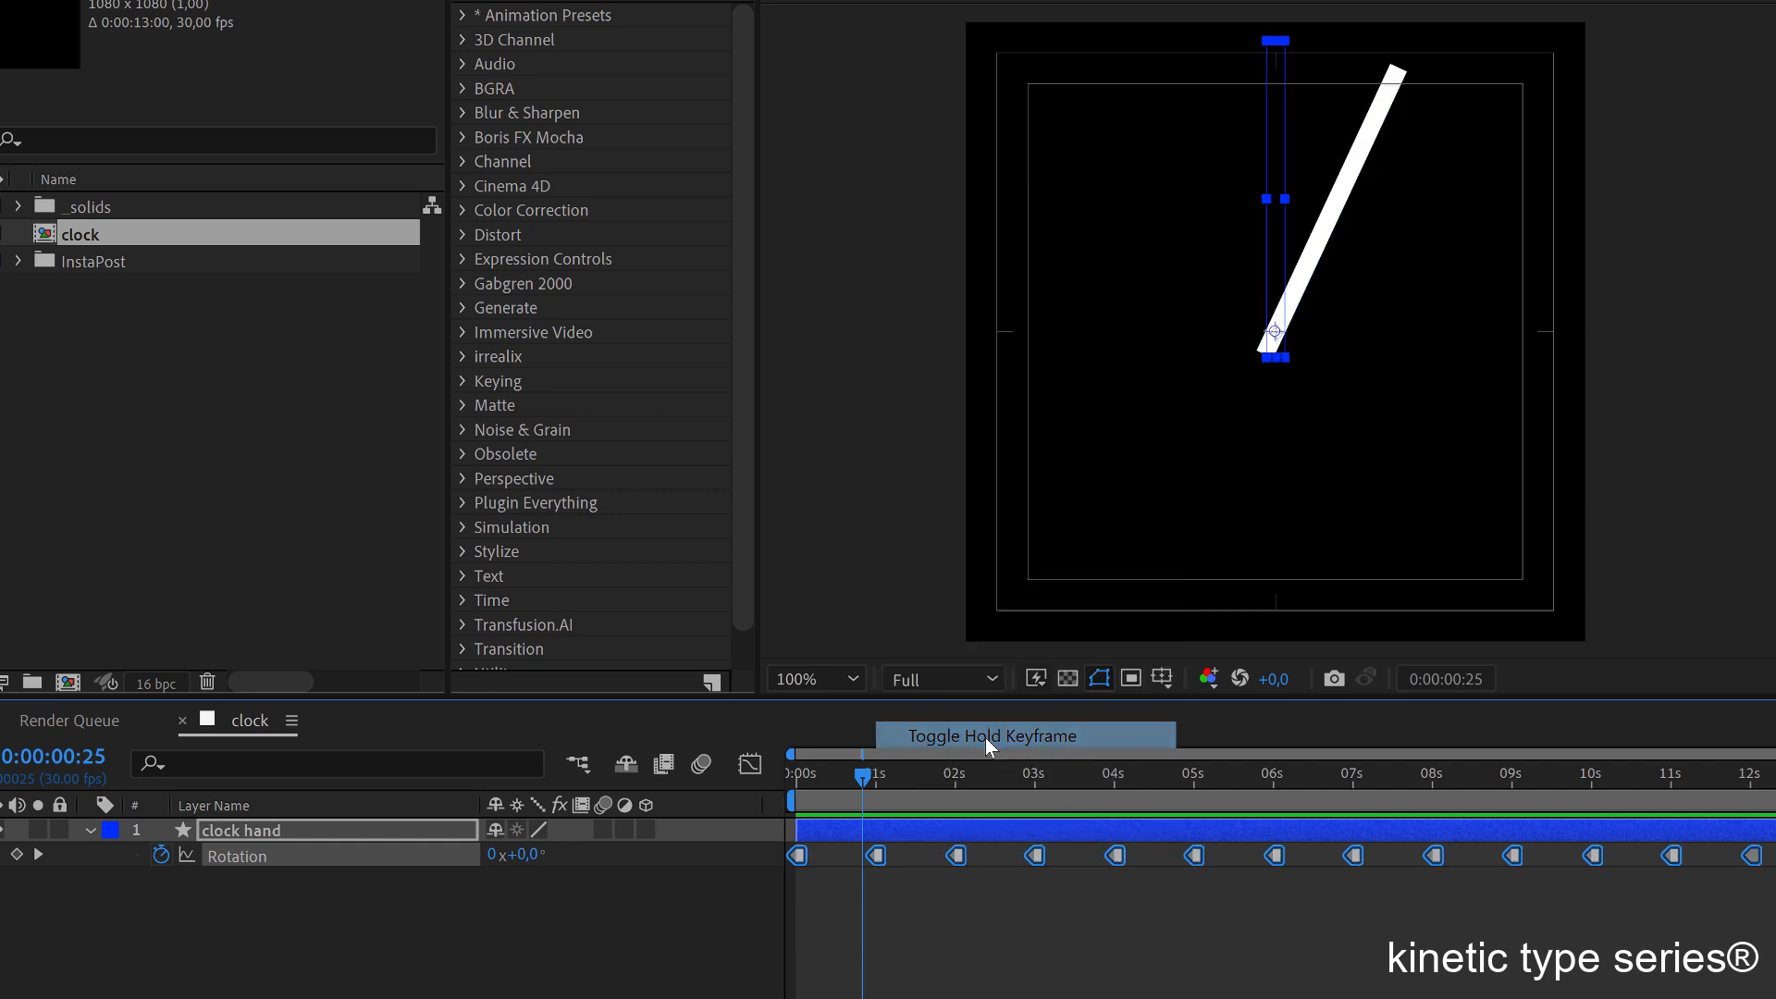
{"action": "left_click_drag", "start_coordinate": [890, 776], "coordinate": [1390, 798]}
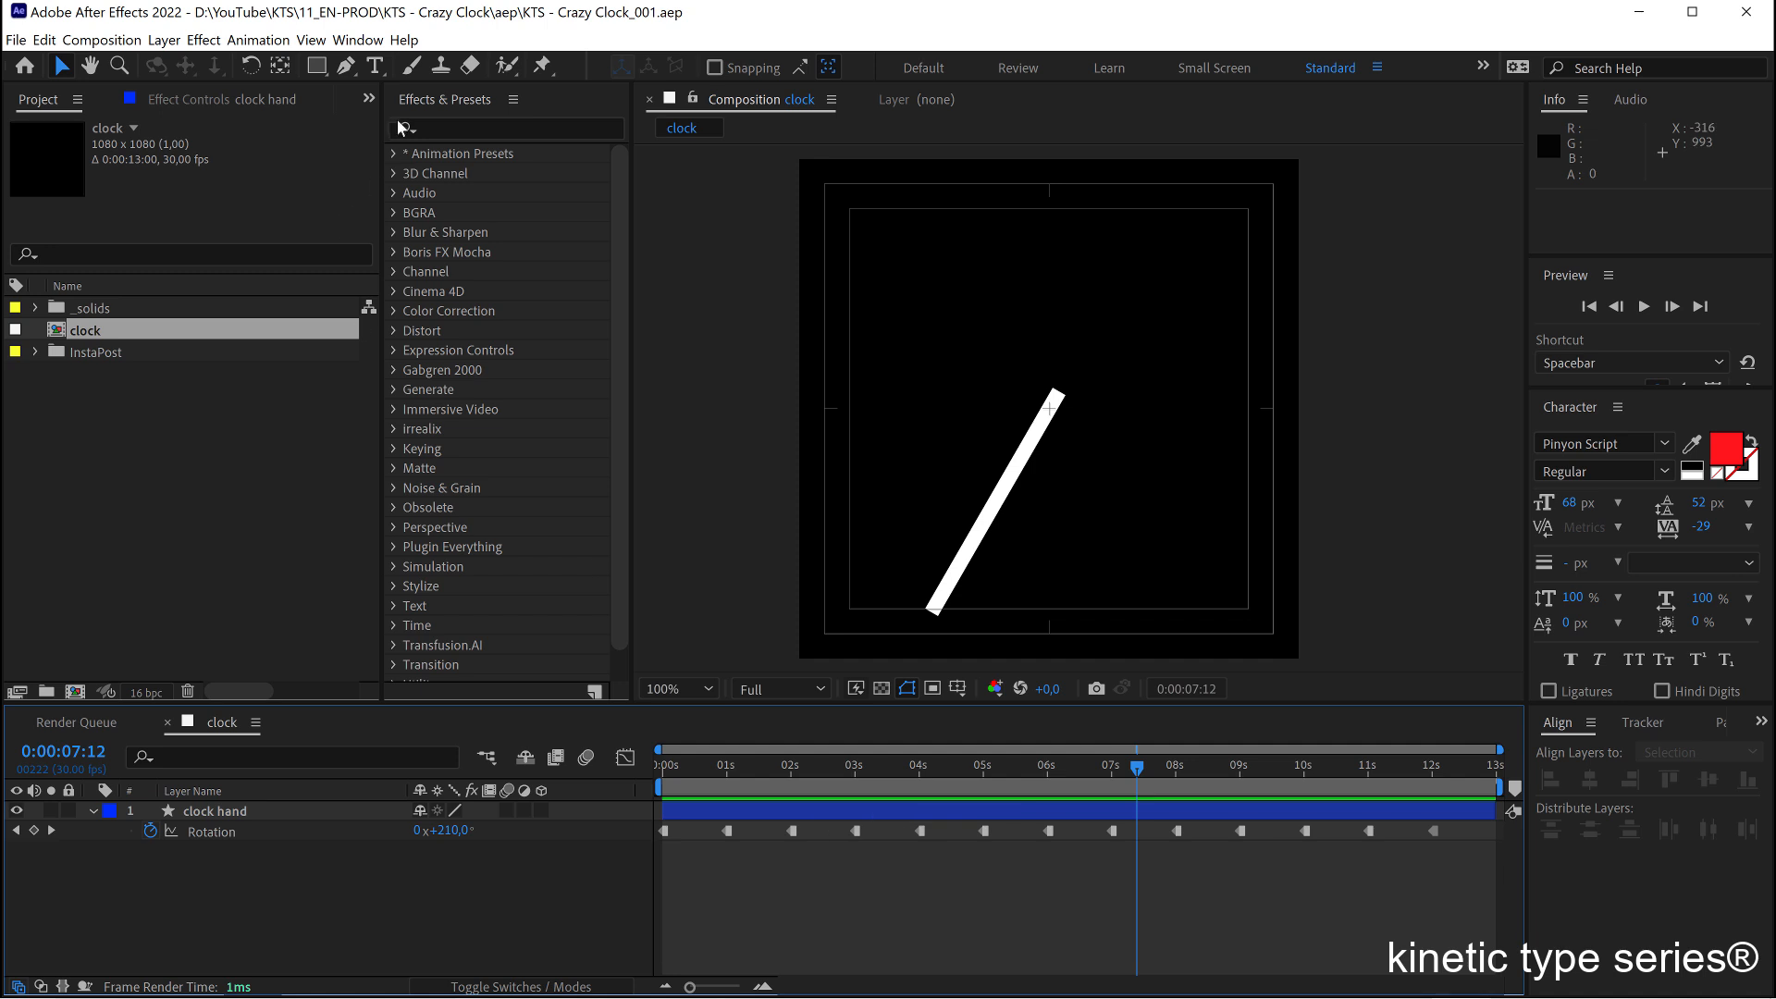
Add a text layer with the widely spaced numbers 1 to 9 in the composition and set its tracking to 325.
{"action": "left_click", "coordinate": [377, 65]}
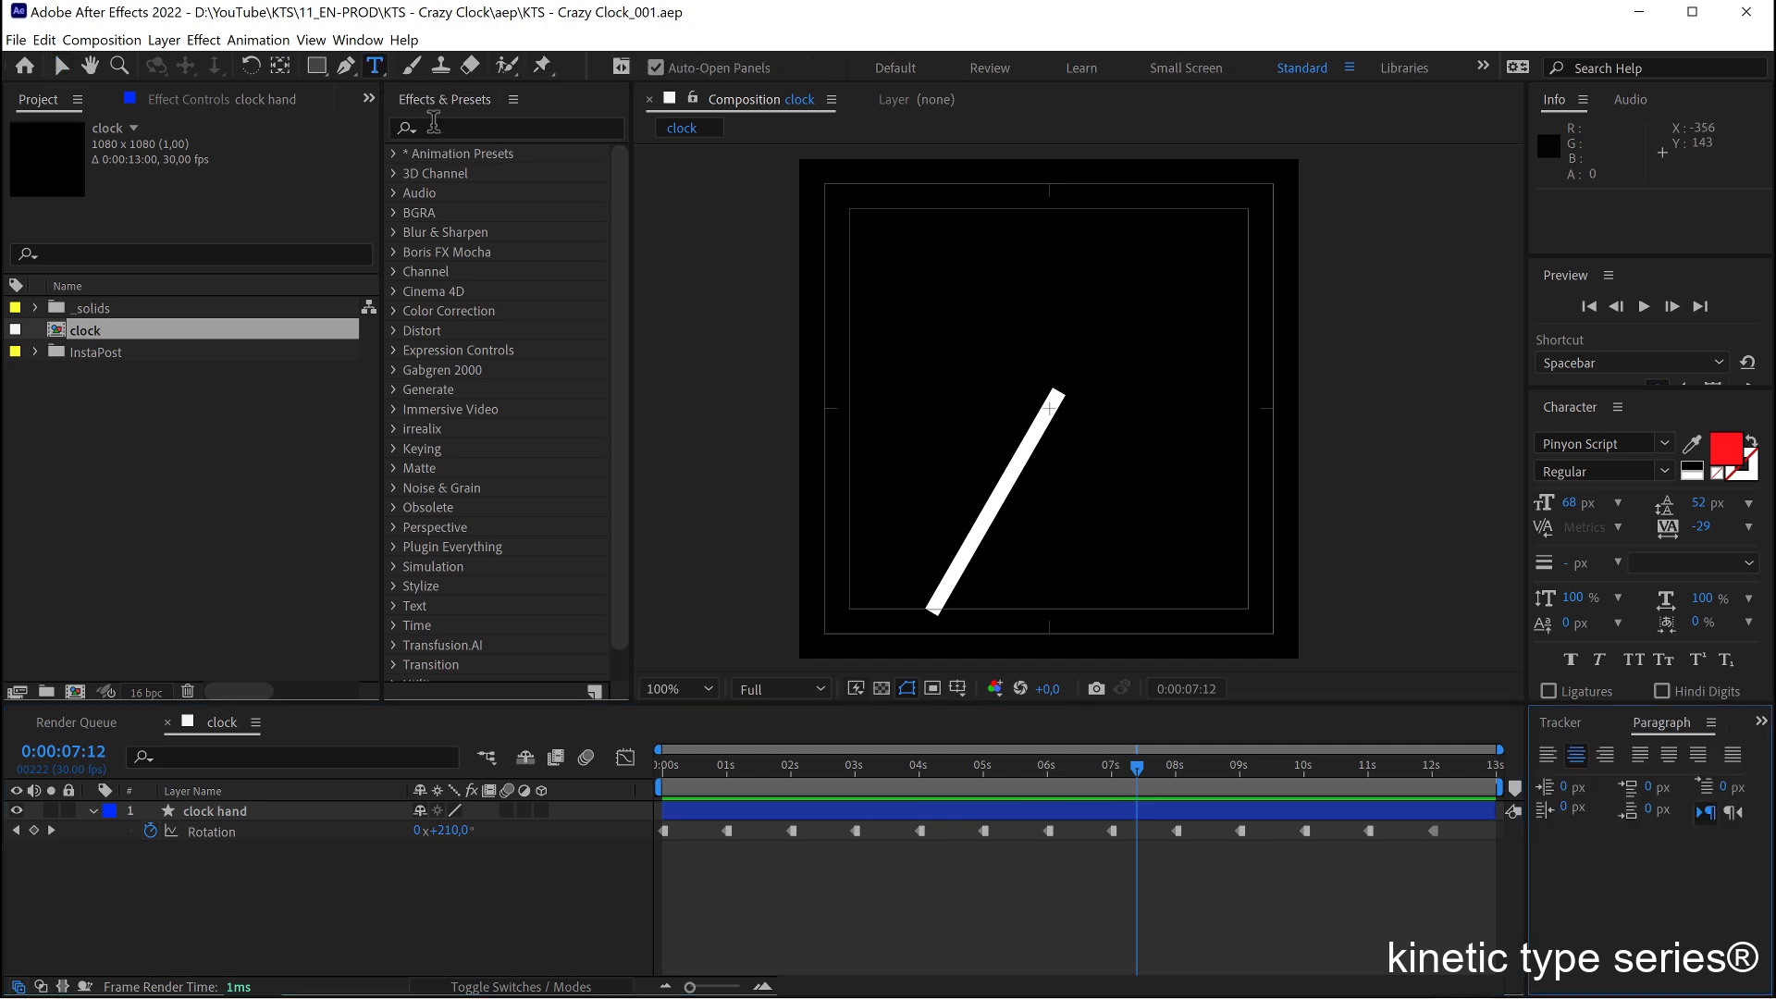
{"action": "left_click", "coordinate": [838, 336]}
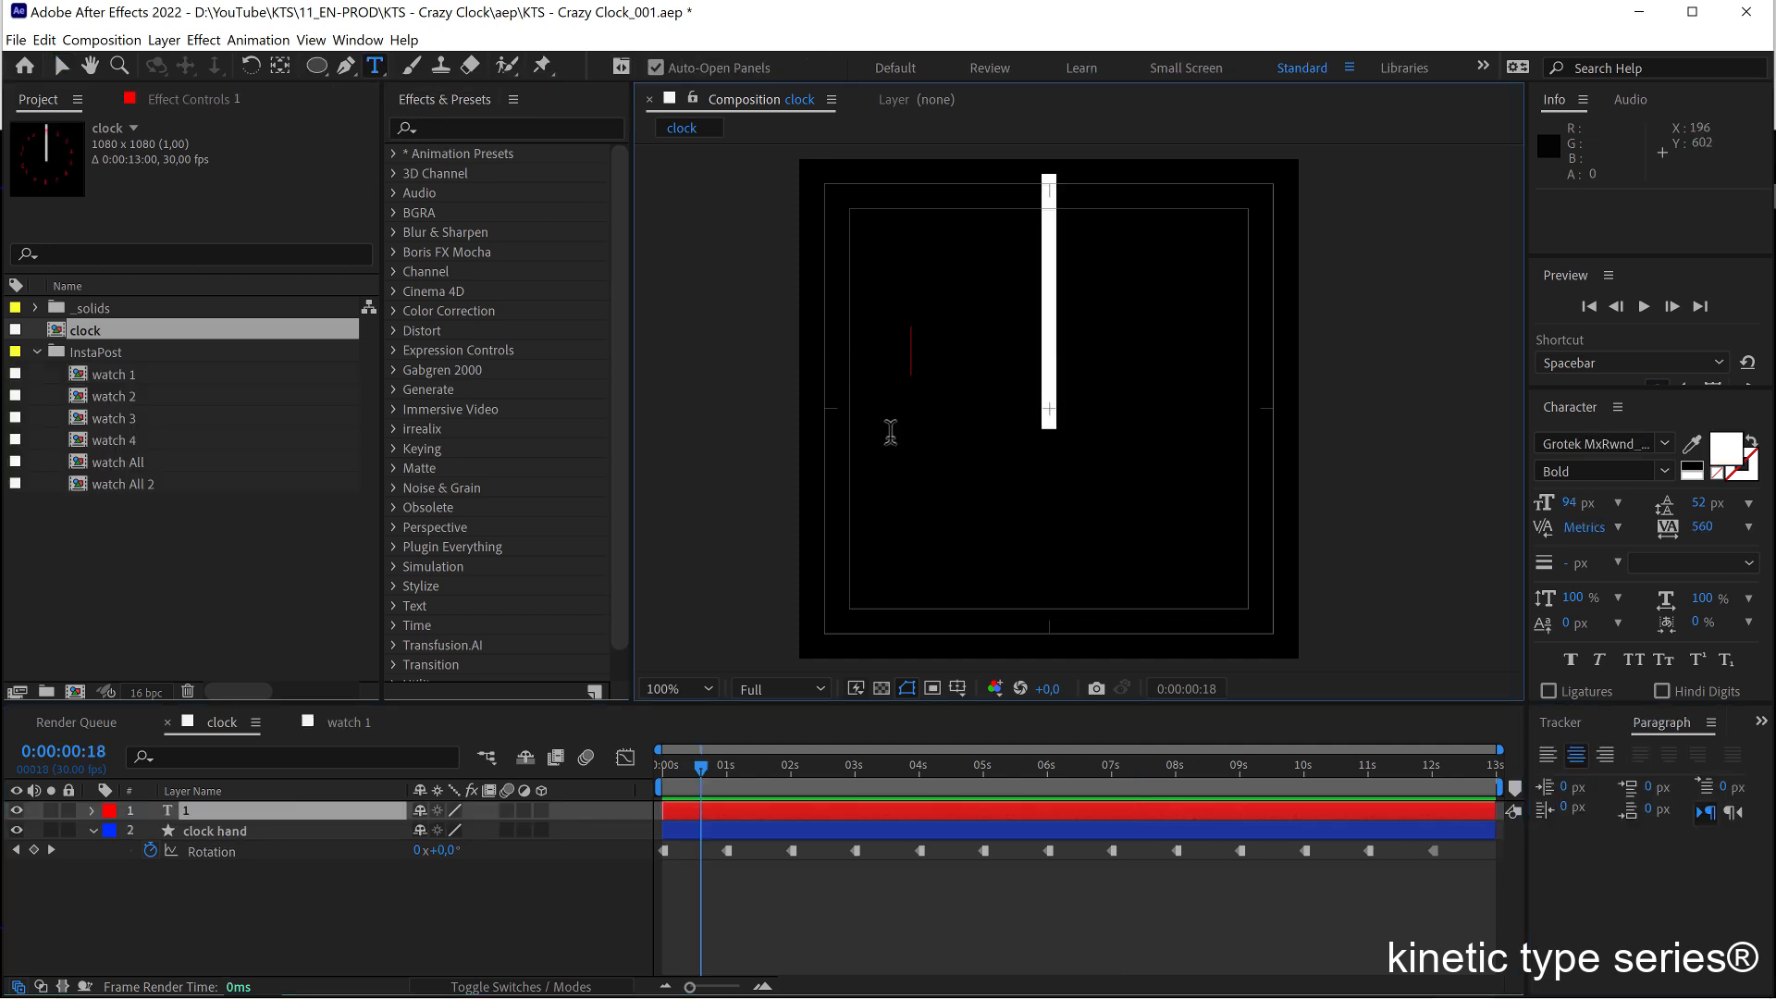
{"action": "type", "text": "1"}
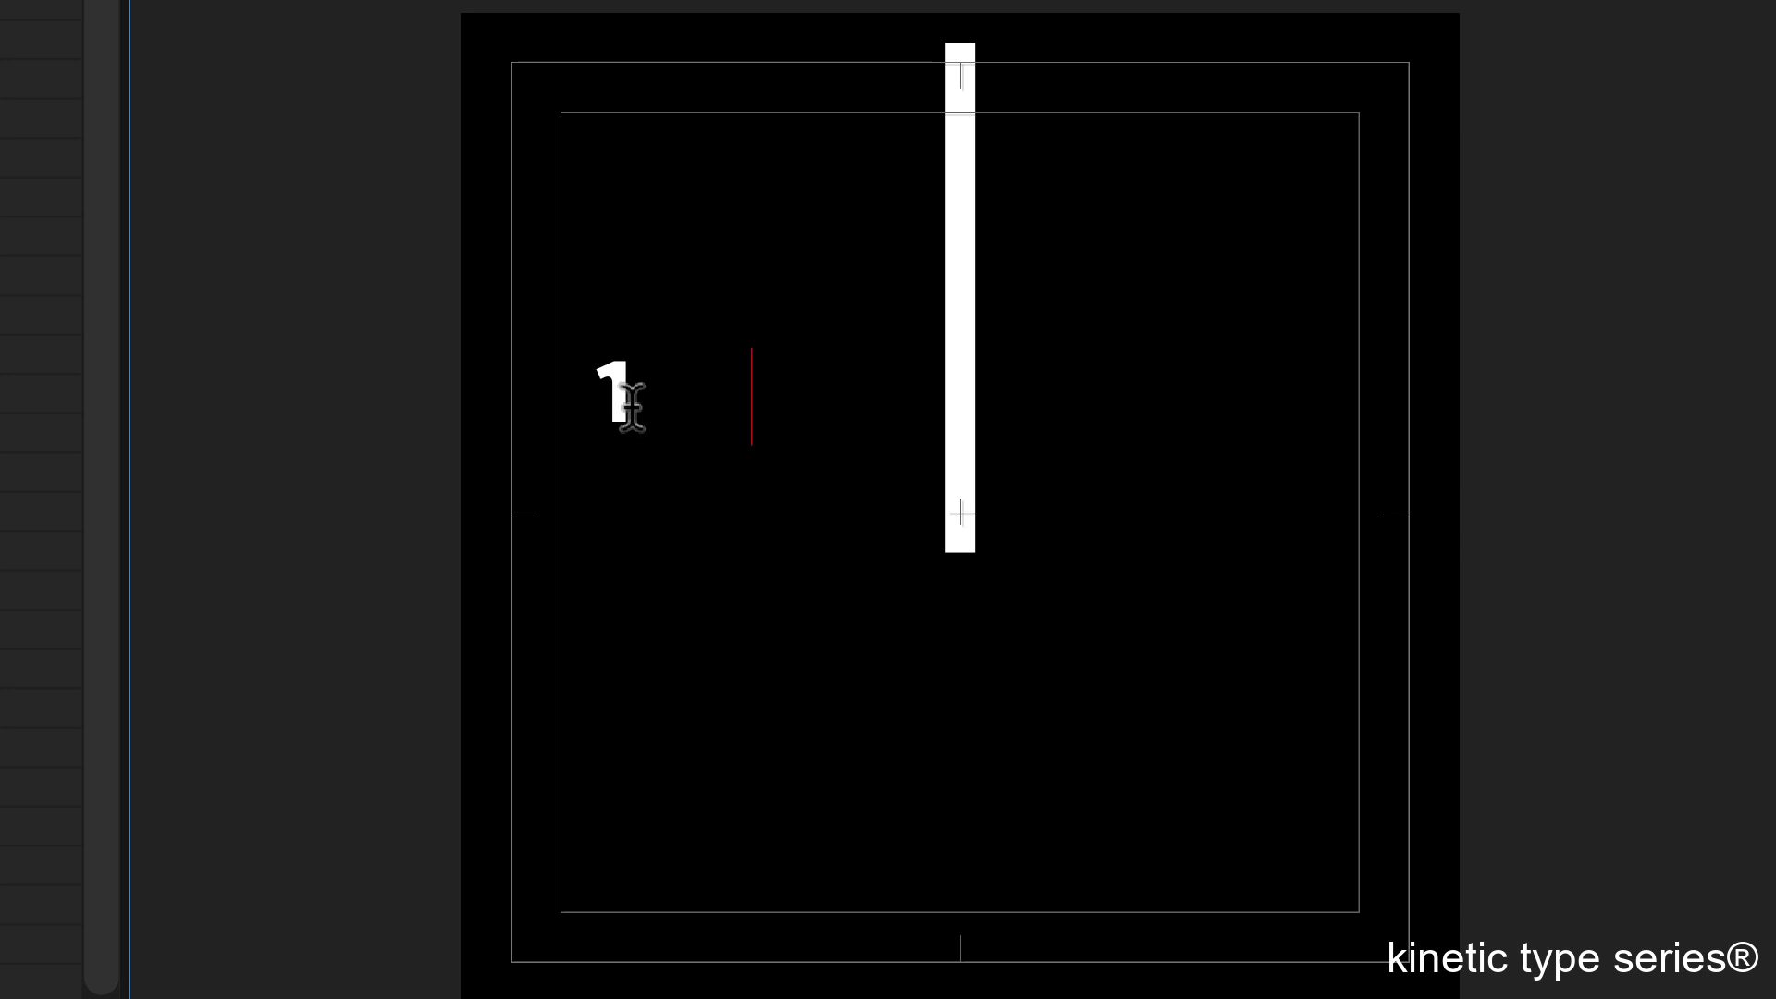
{"action": "type", "text": "2   "}
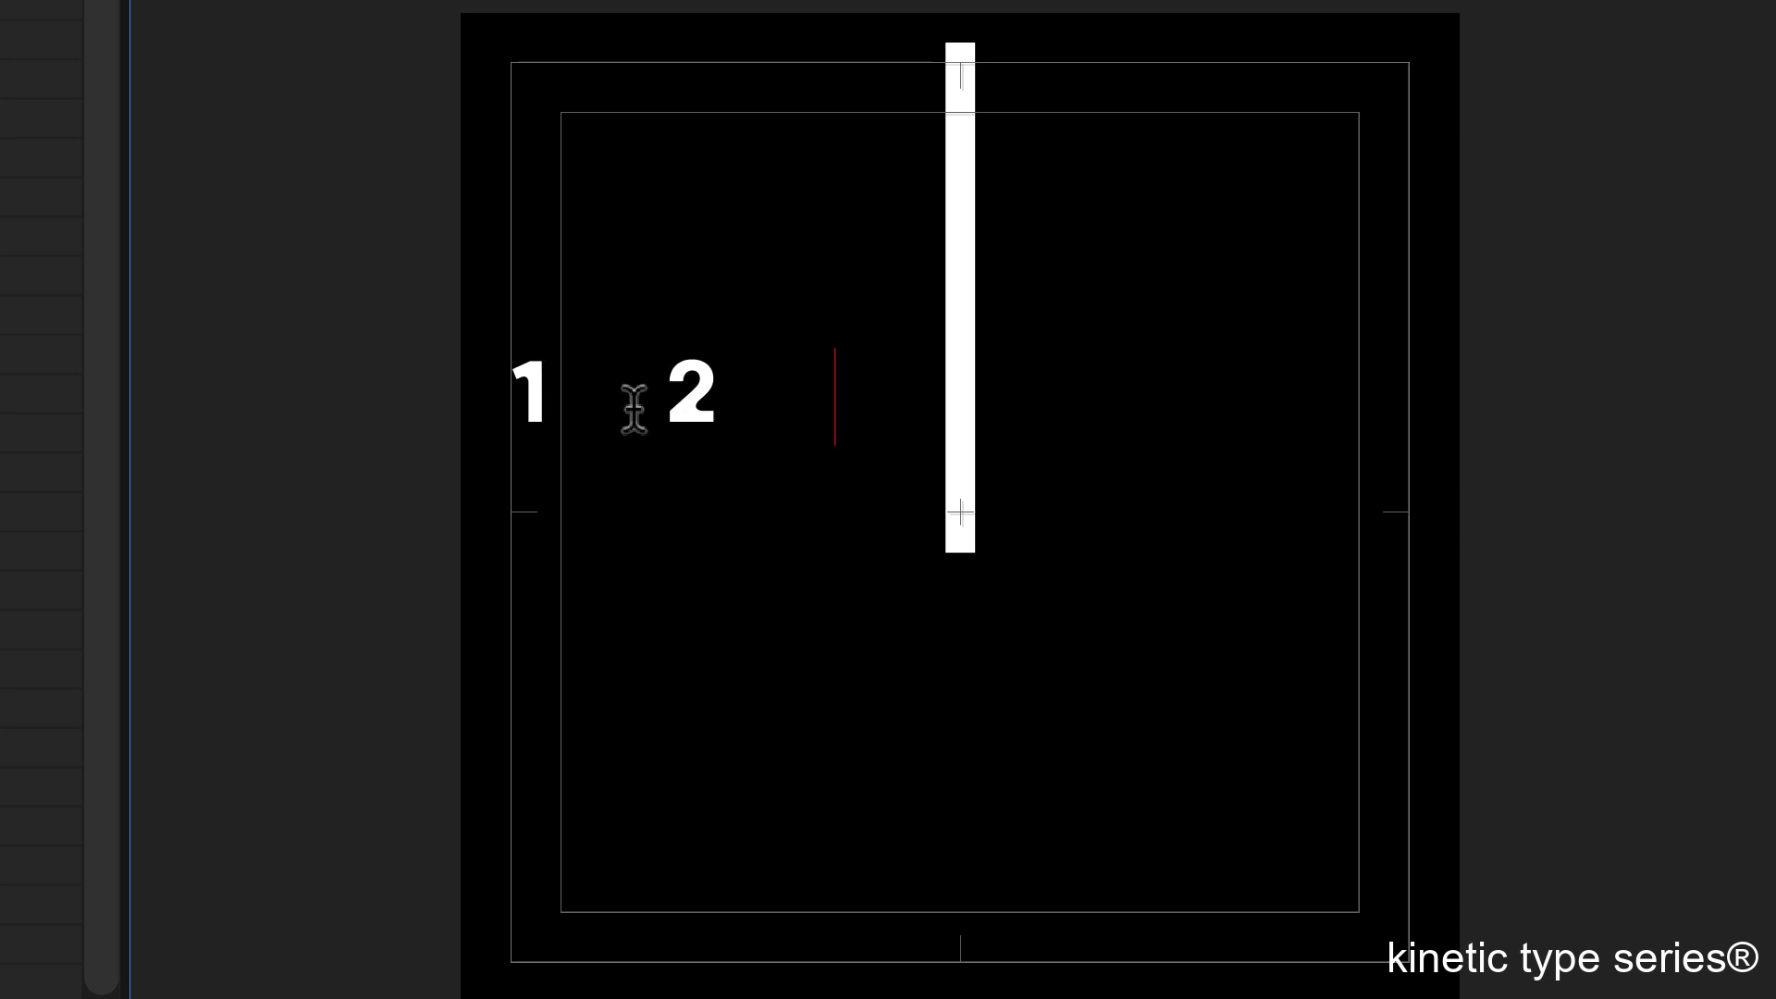
{"action": "type", "text": "3    4    5    6    7    8    "}
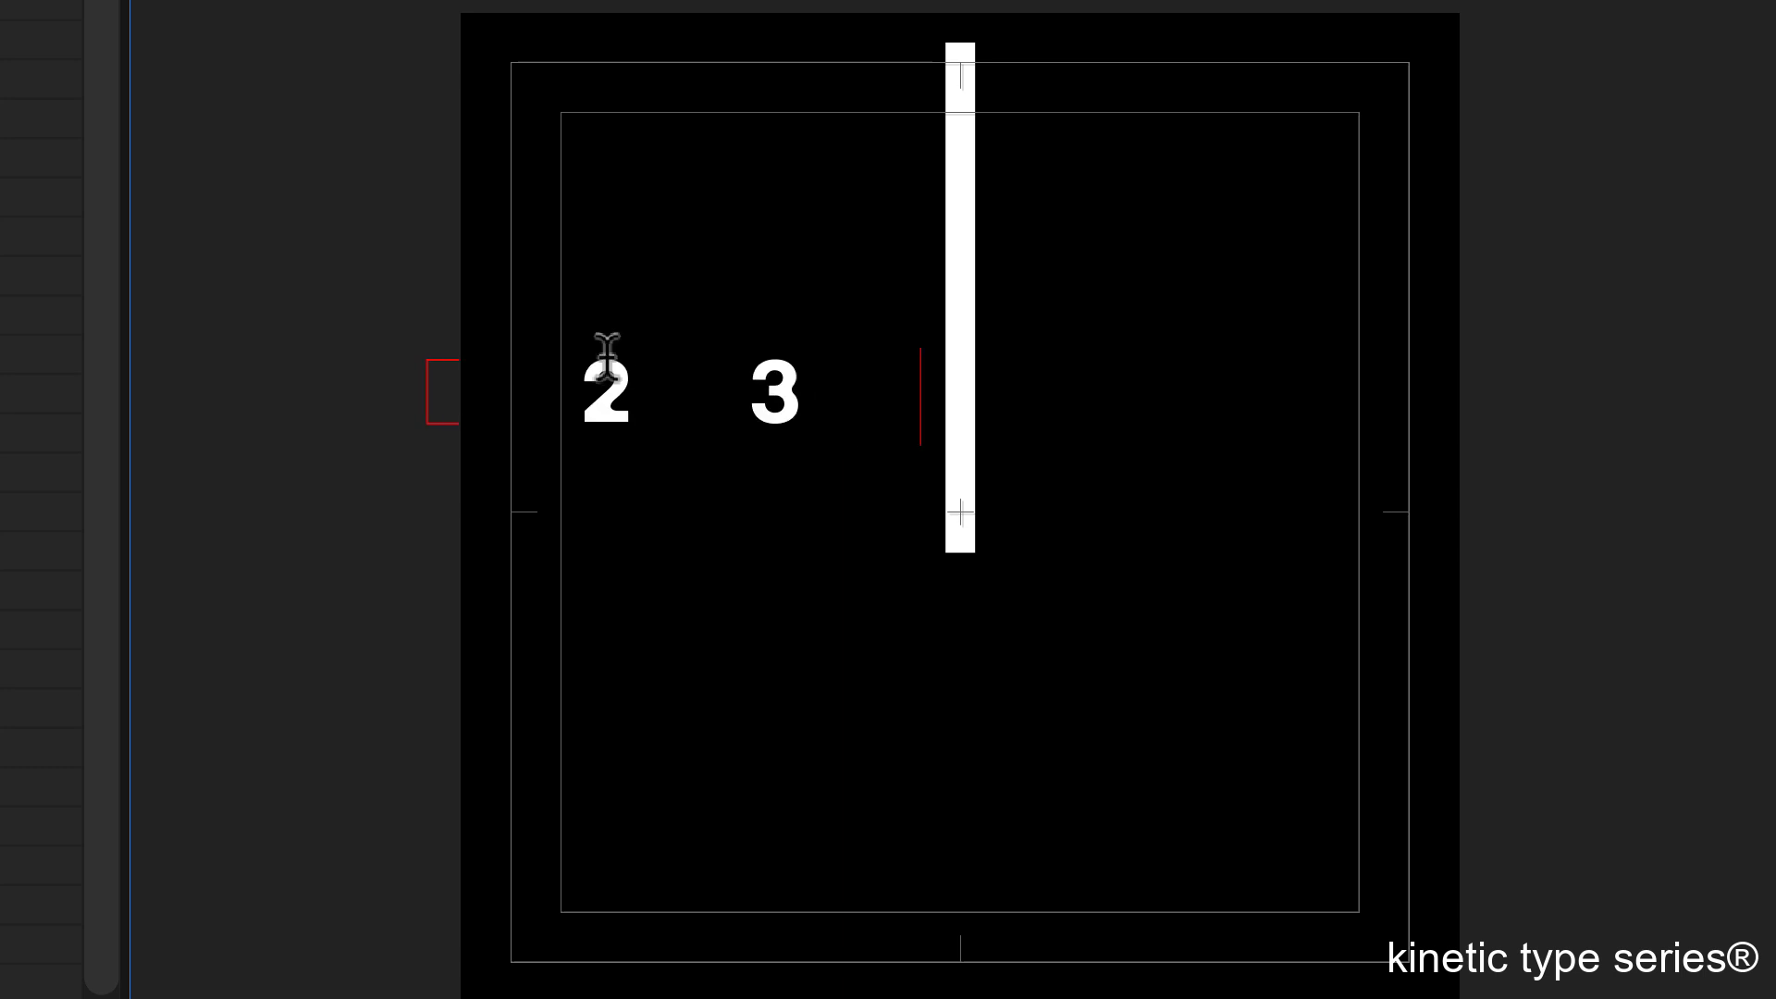
{"action": "type", "text": "9"}
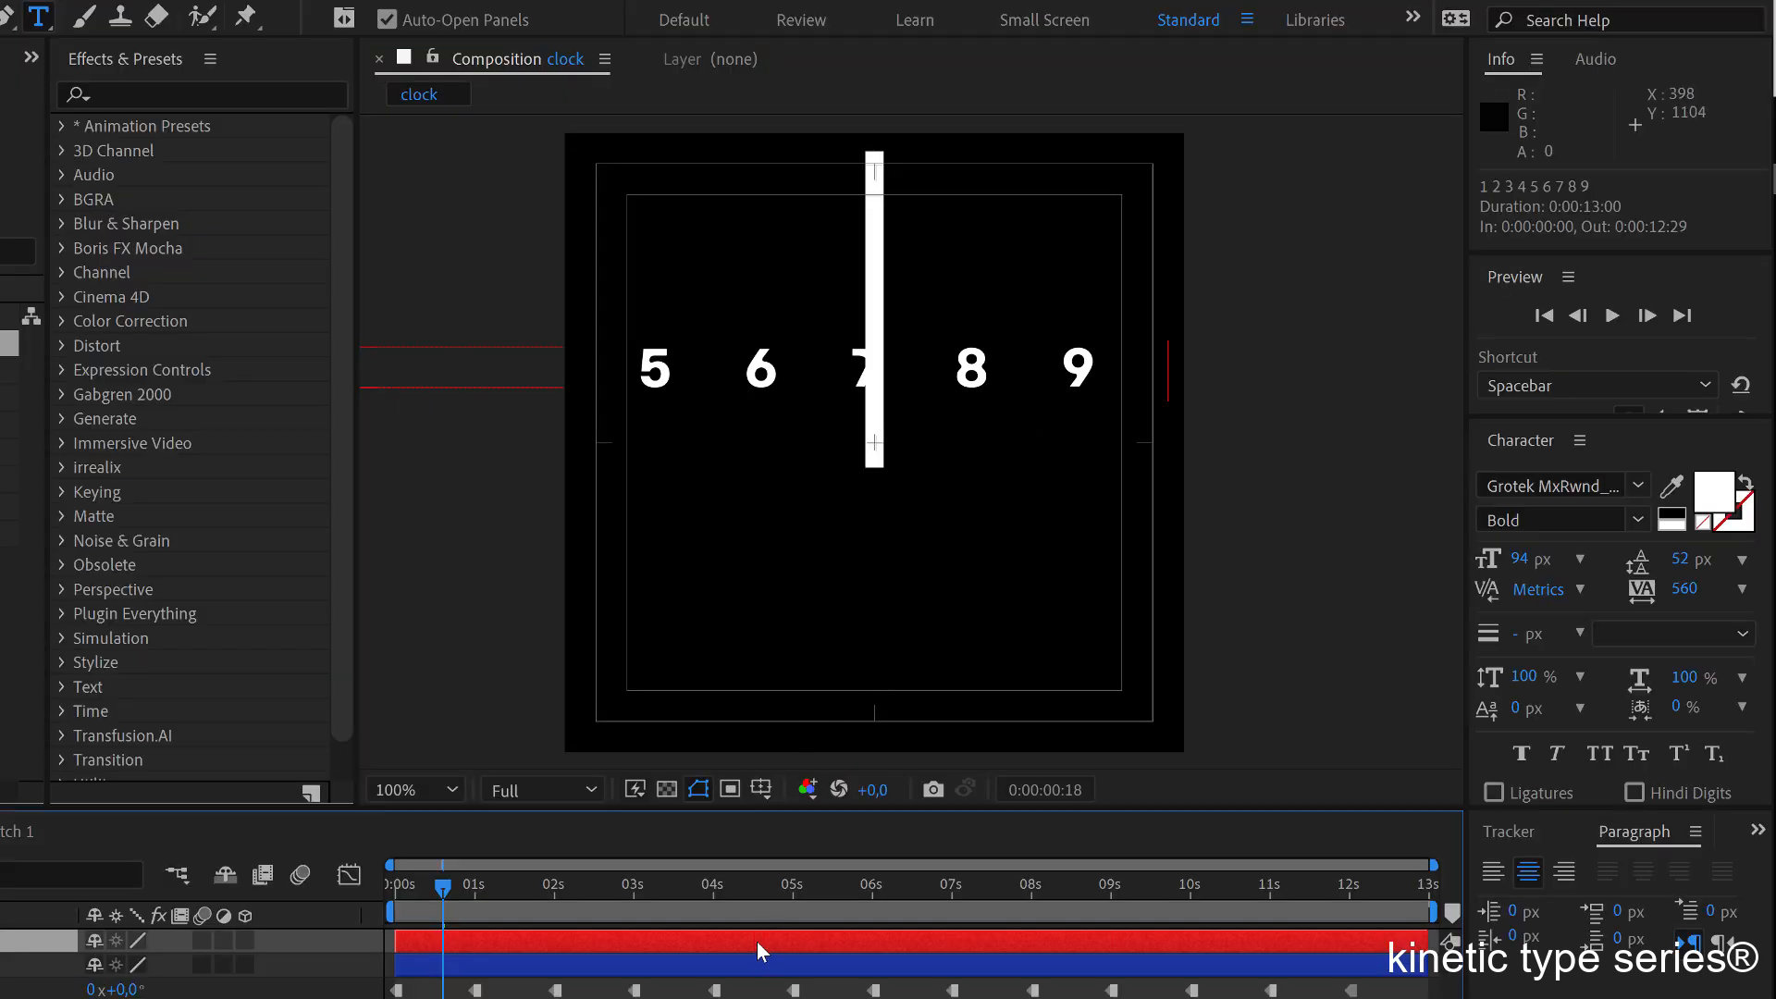
{"action": "left_click_drag", "start_coordinate": [1685, 589], "coordinate": [1348, 579]}
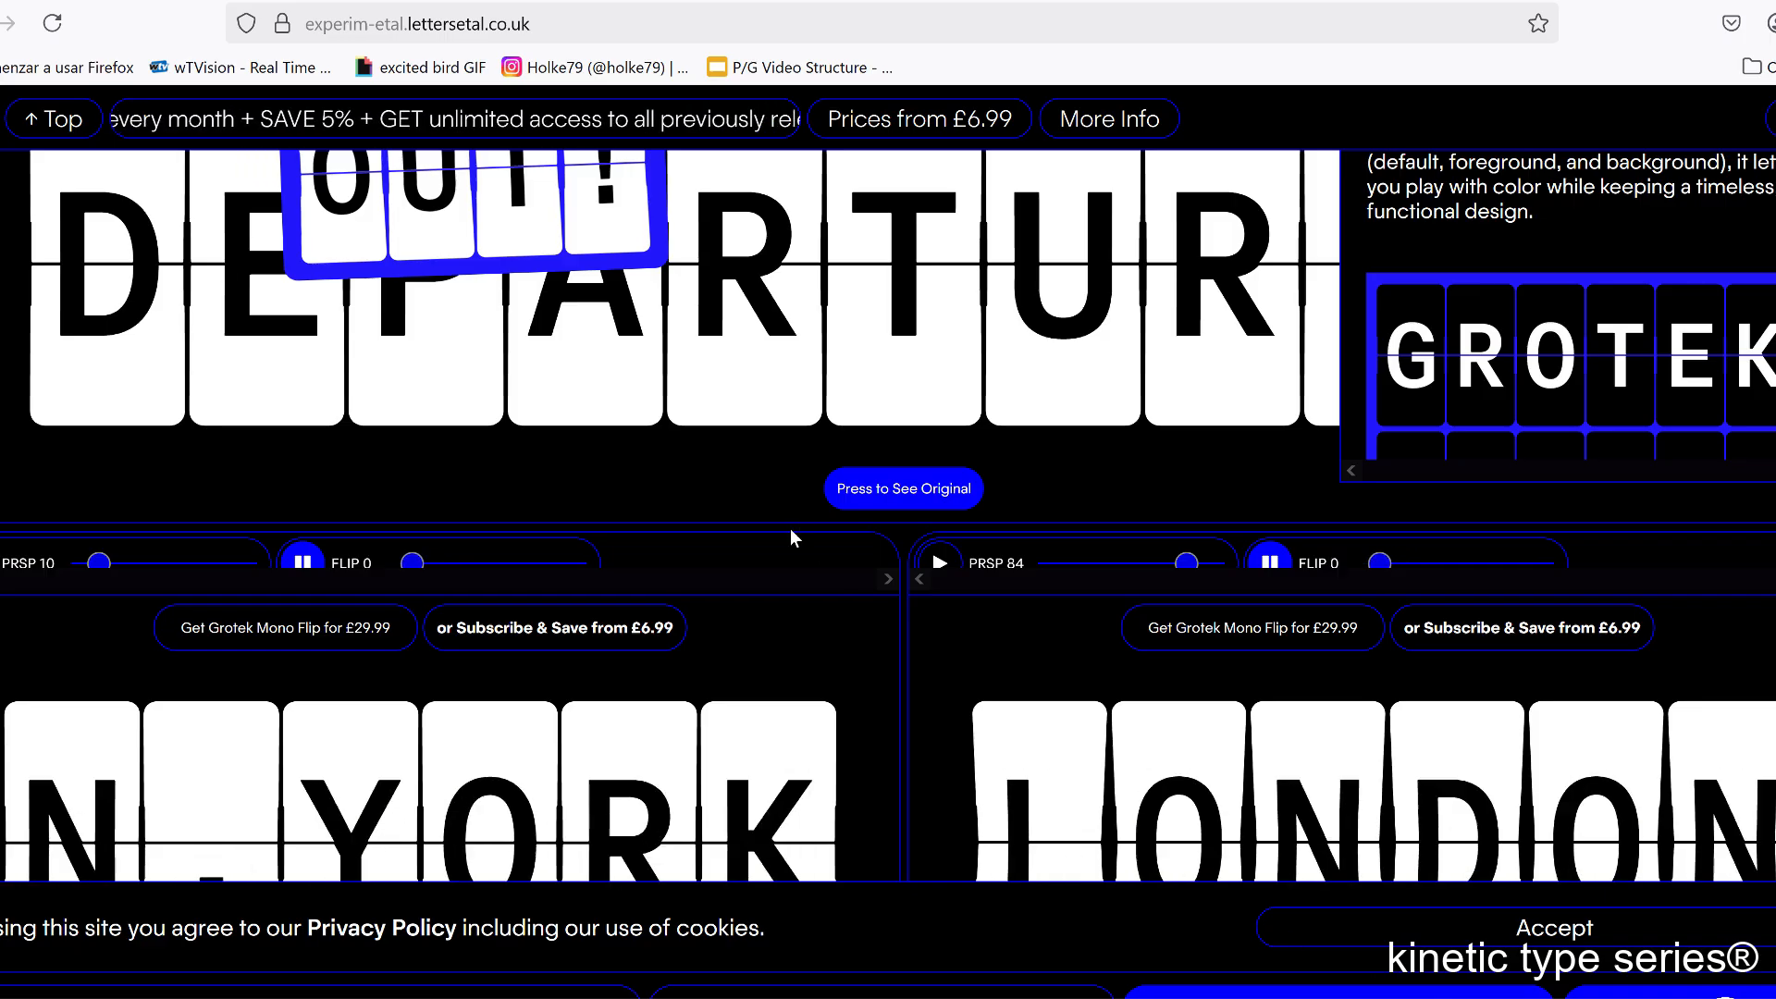
Look over the Grotek font page on the lettersetal.co.uk site in the browser.
{"action": "scroll", "coordinate": [889, 518], "scroll_direction": "up", "scroll_amount": 3}
{"action": "scroll", "coordinate": [889, 518], "scroll_direction": "up", "scroll_amount": 2}
{"action": "scroll", "coordinate": [888, 518], "scroll_direction": "up", "scroll_amount": 3}
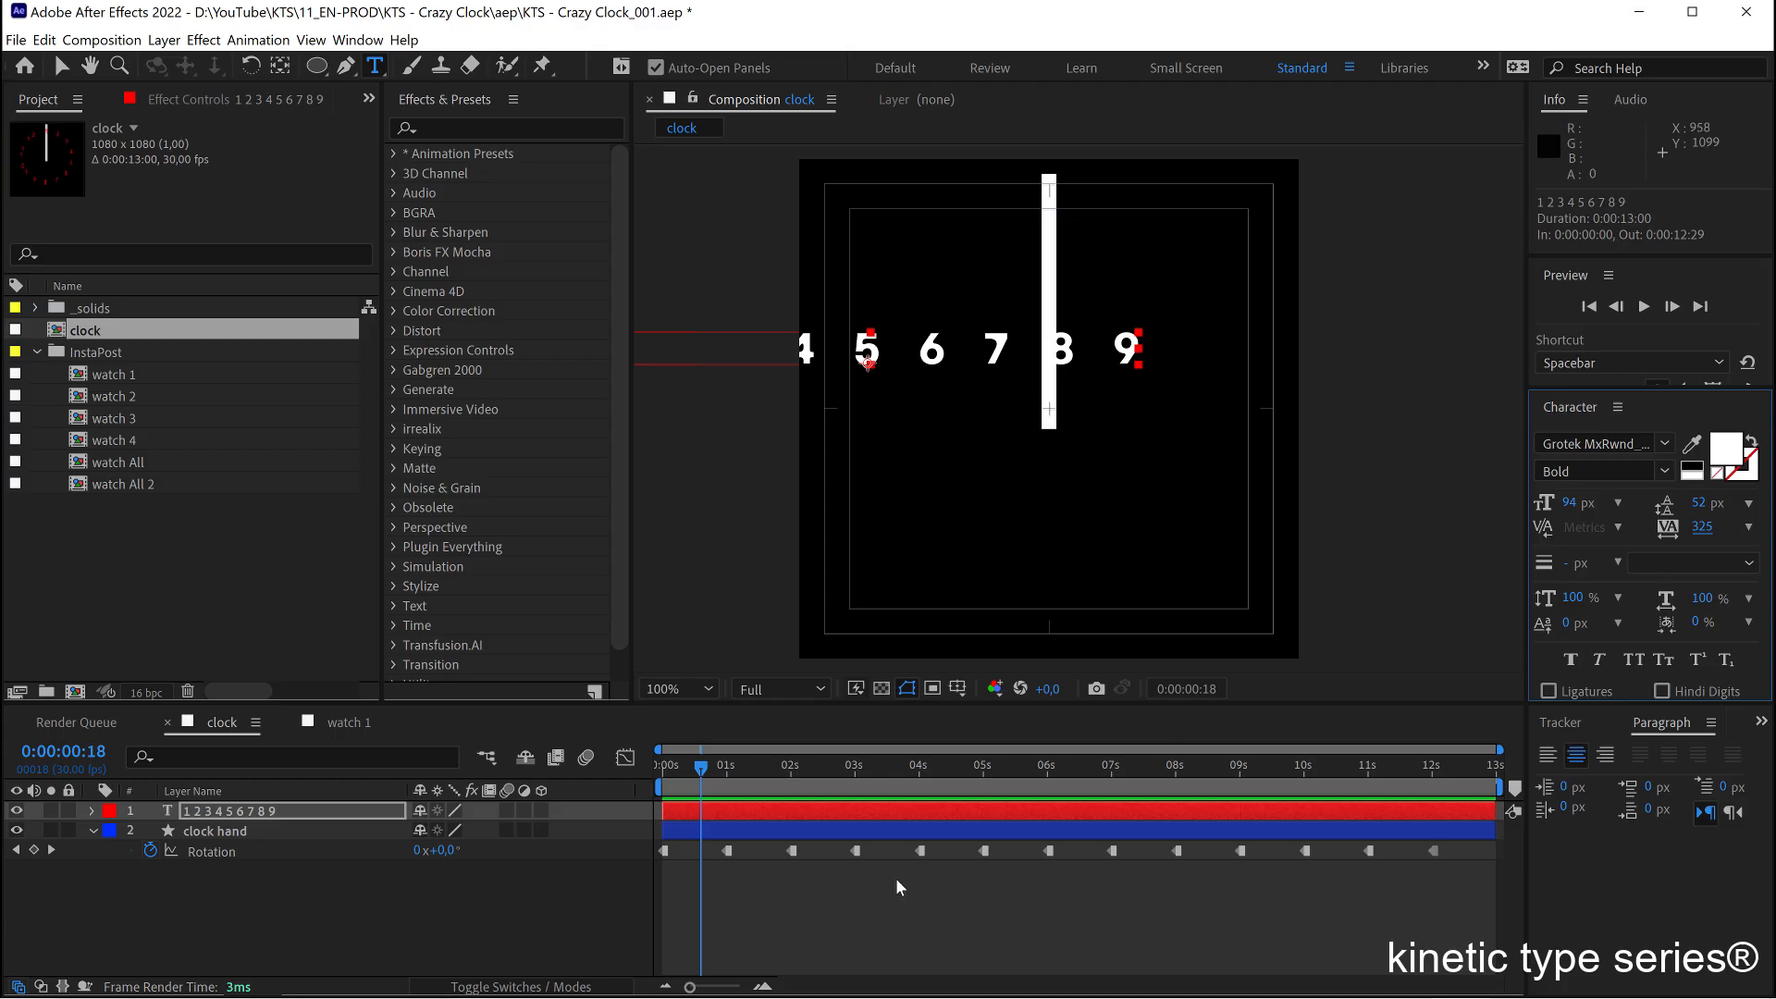
Extend the clock number text with 10, 11 and 12, keeping the same spaces between the numbers.
{"action": "left_click_drag", "start_coordinate": [752, 769], "coordinate": [757, 783]}
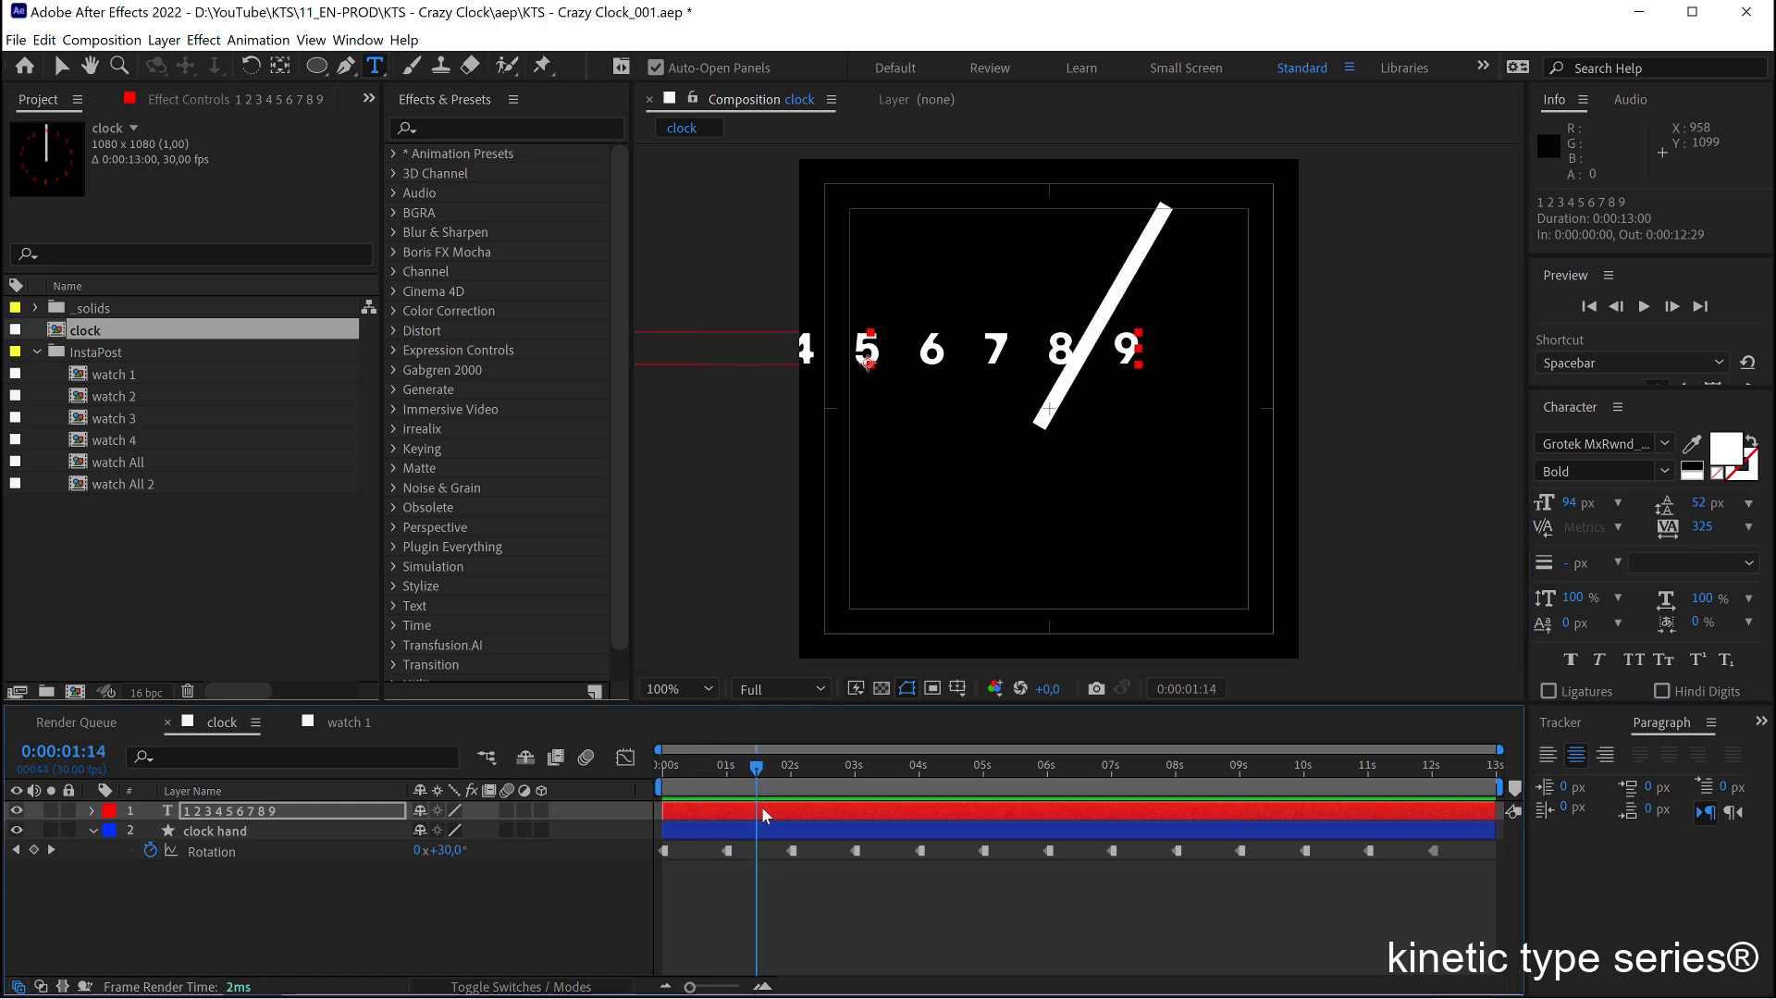
{"action": "double_click", "coordinate": [765, 814]}
{"action": "left_click", "coordinate": [1144, 368]}
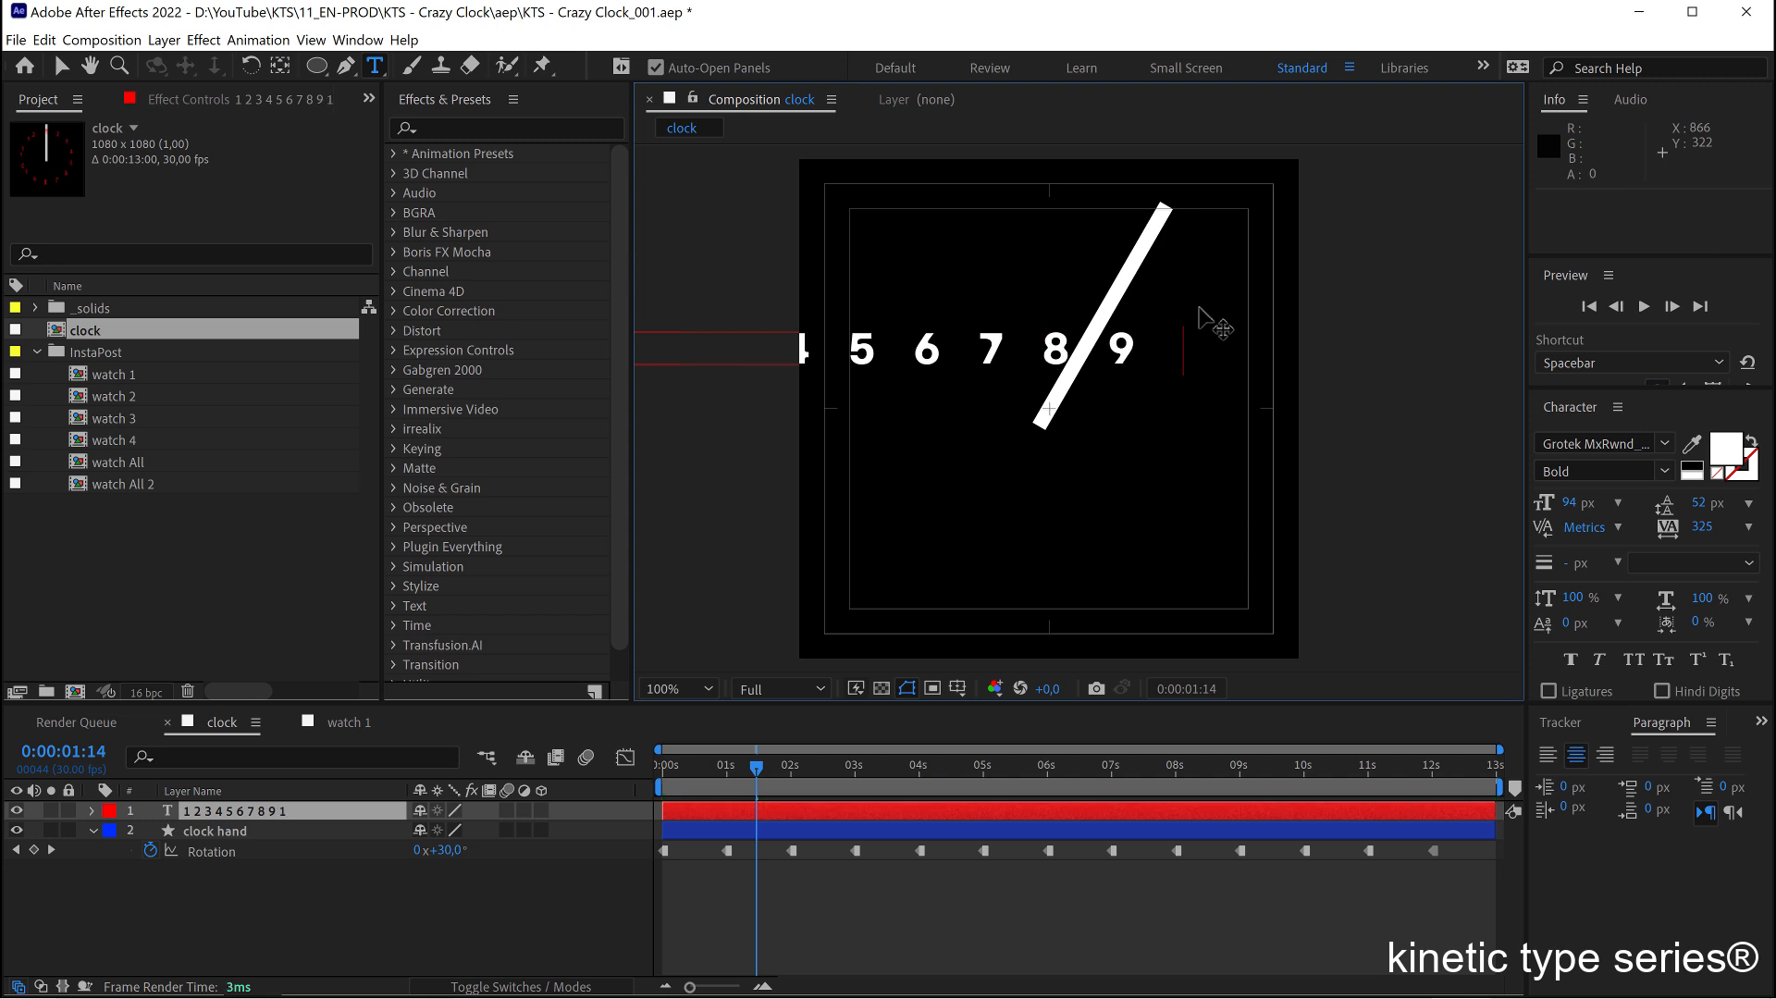
{"action": "type", "text": "1"}
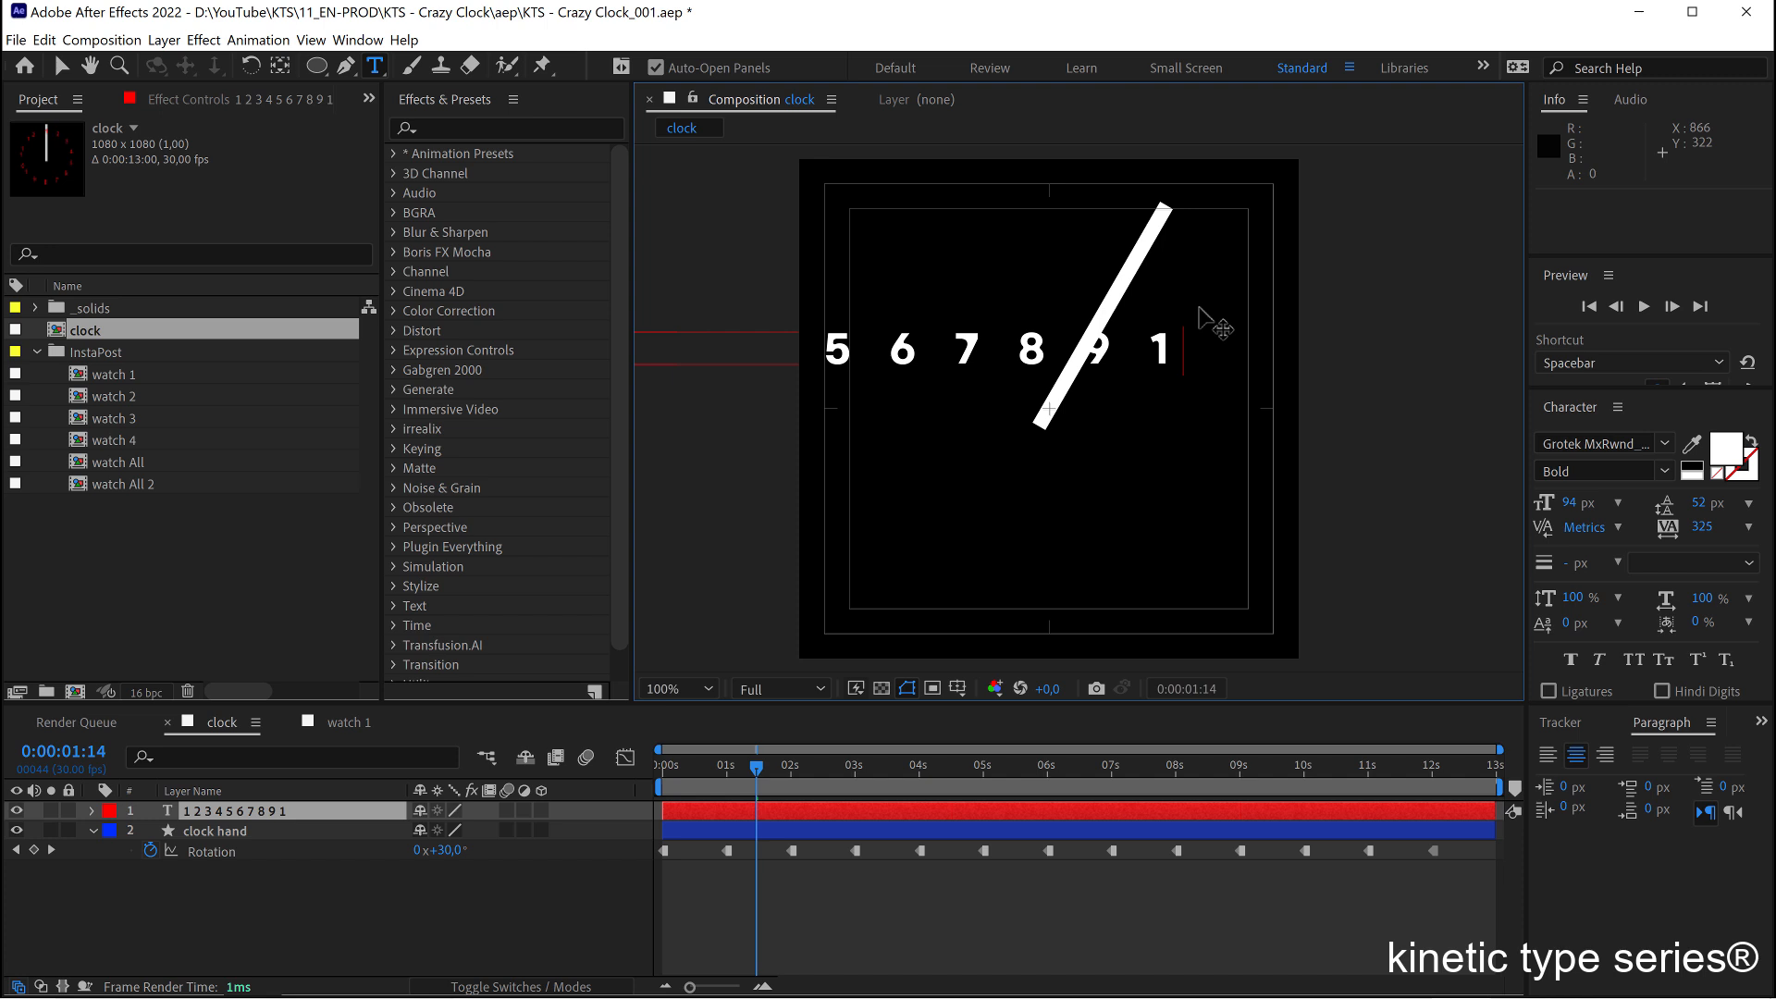
{"action": "type", "text": "0"}
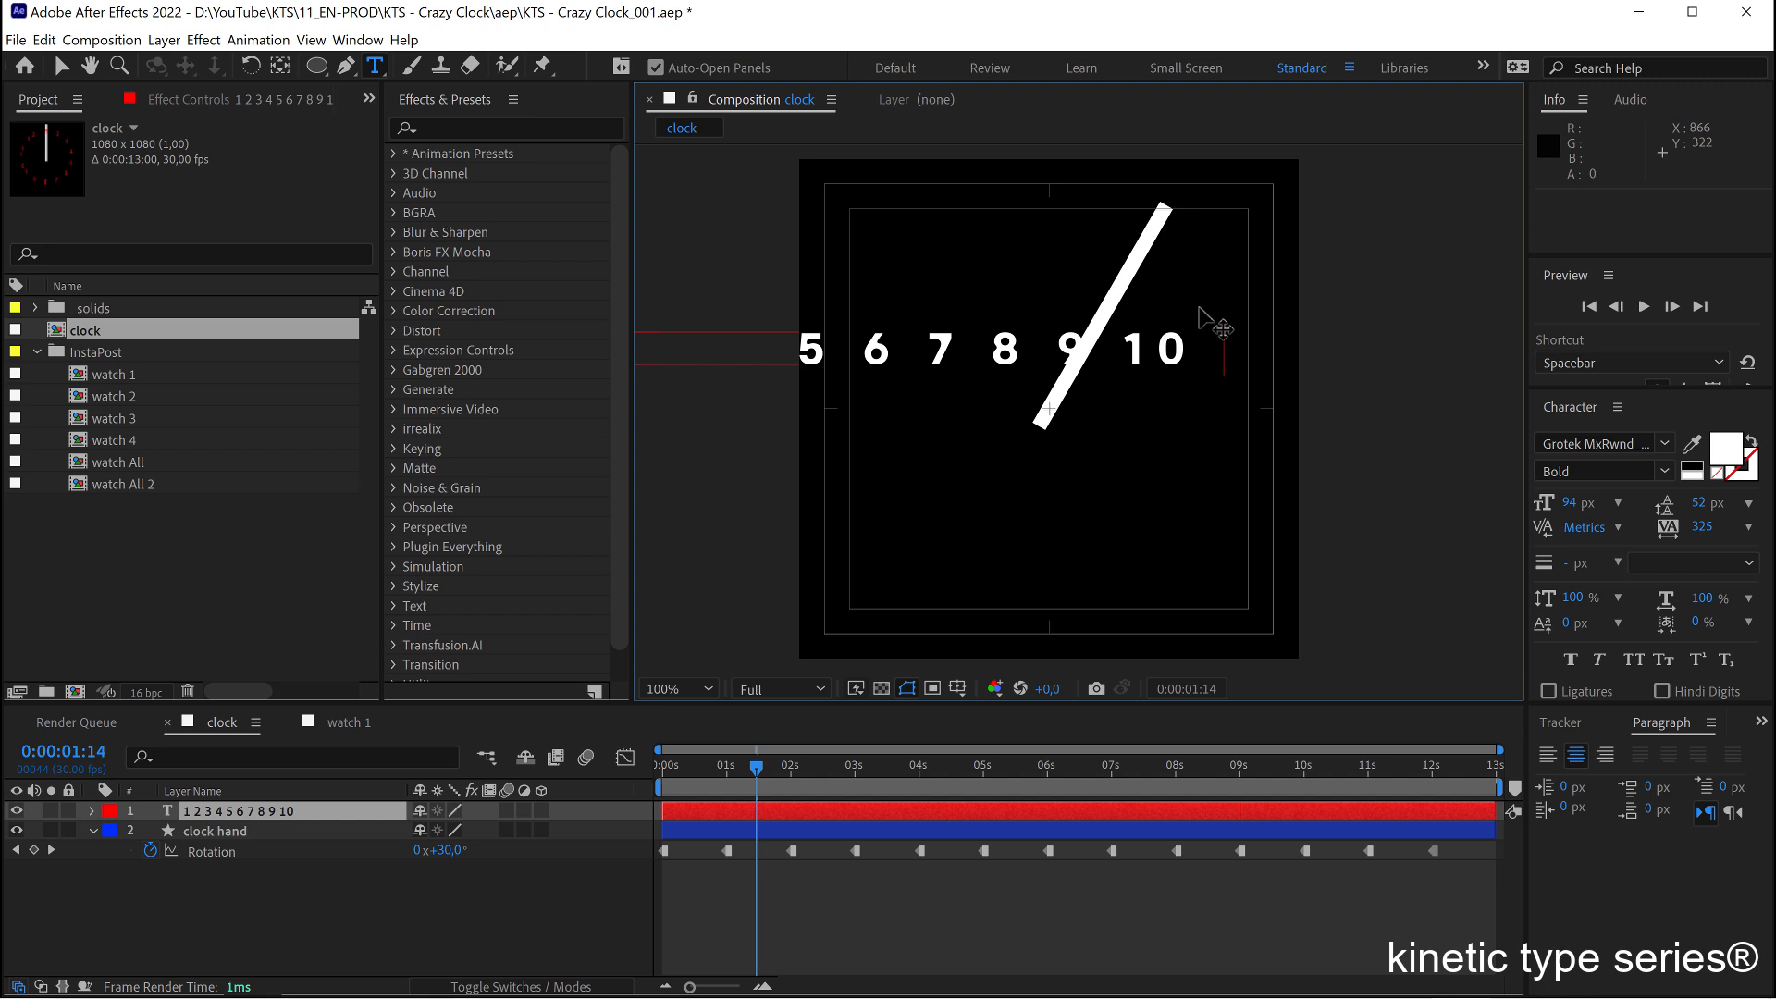
{"action": "type", "text": " 11"}
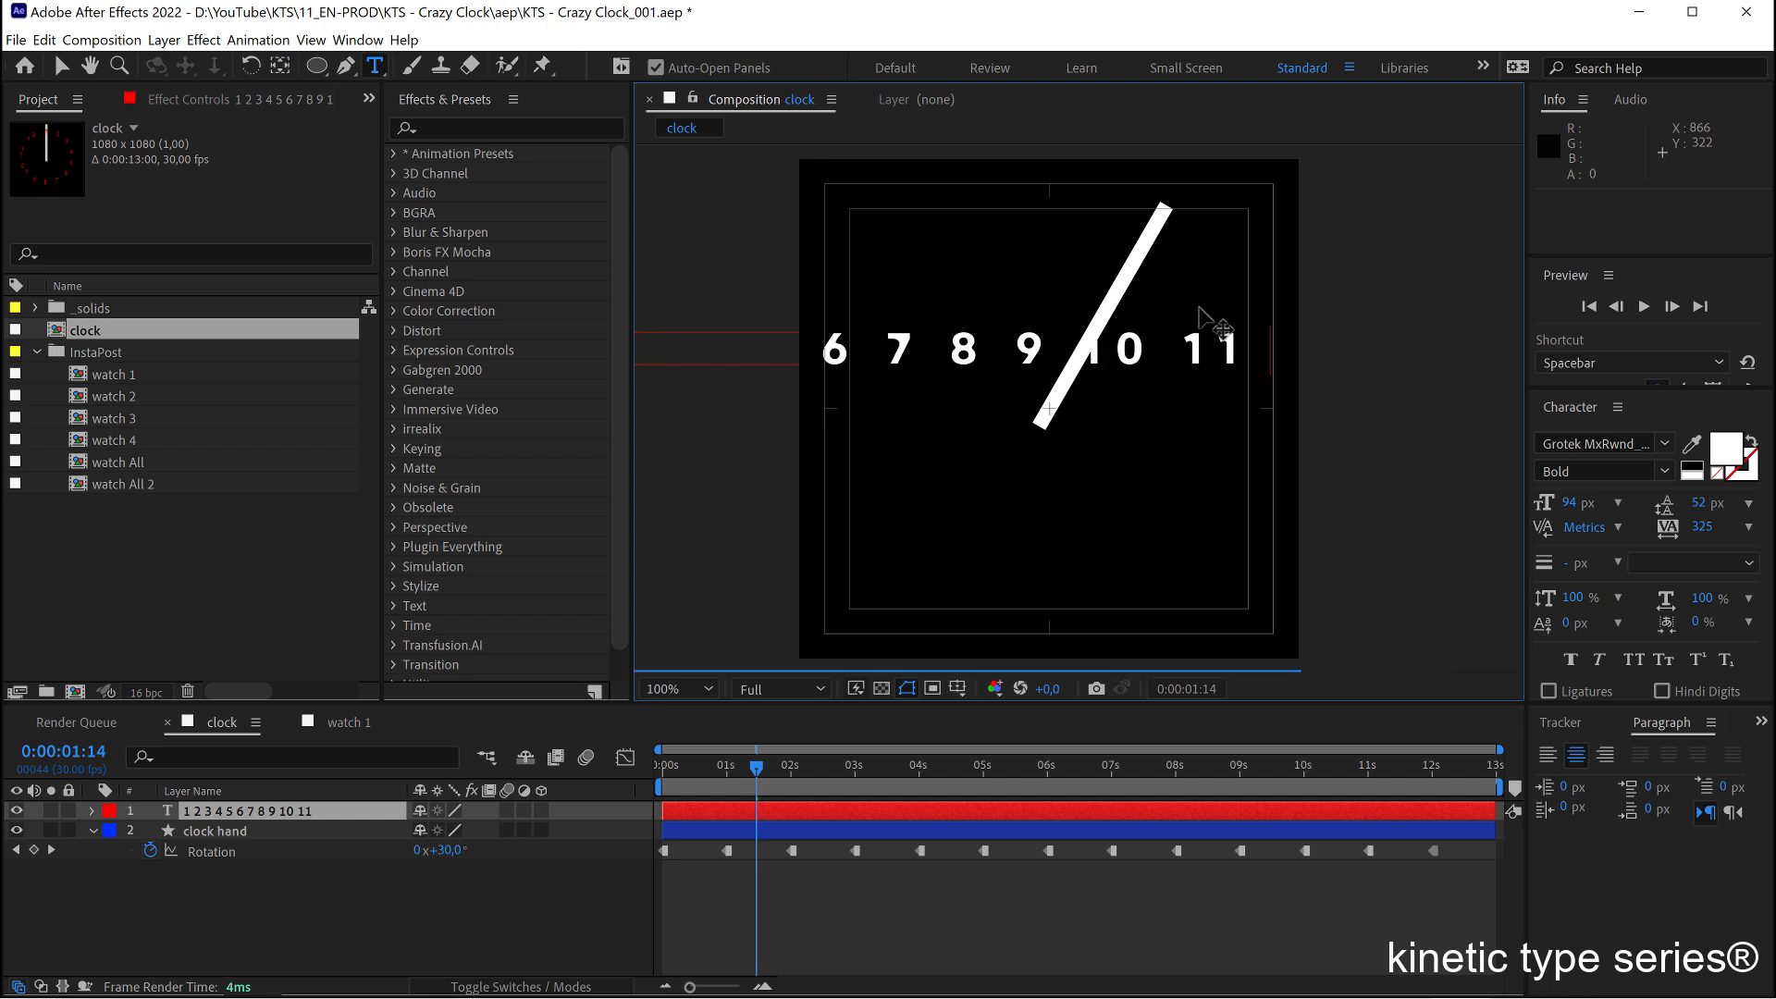
{"action": "type", "text": " 12"}
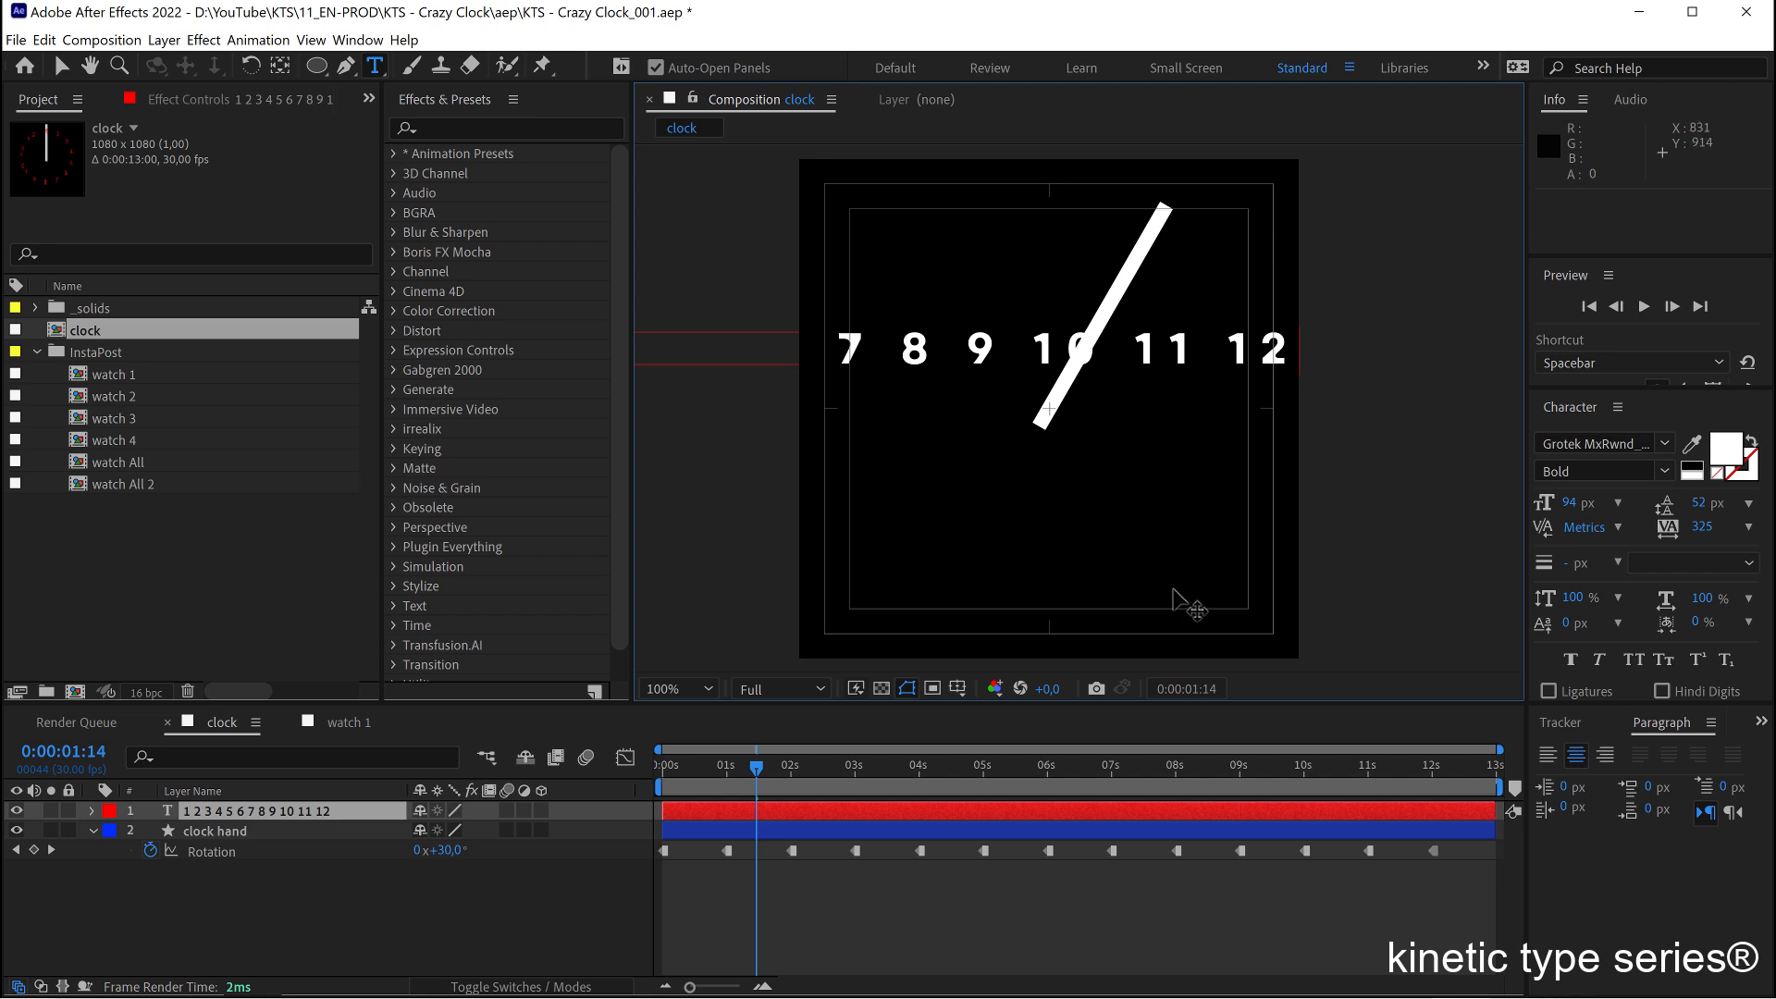
Draw a circular mask on the number text layer from the composition's centre out to the title-safe frame.
{"action": "left_click", "coordinate": [335, 814]}
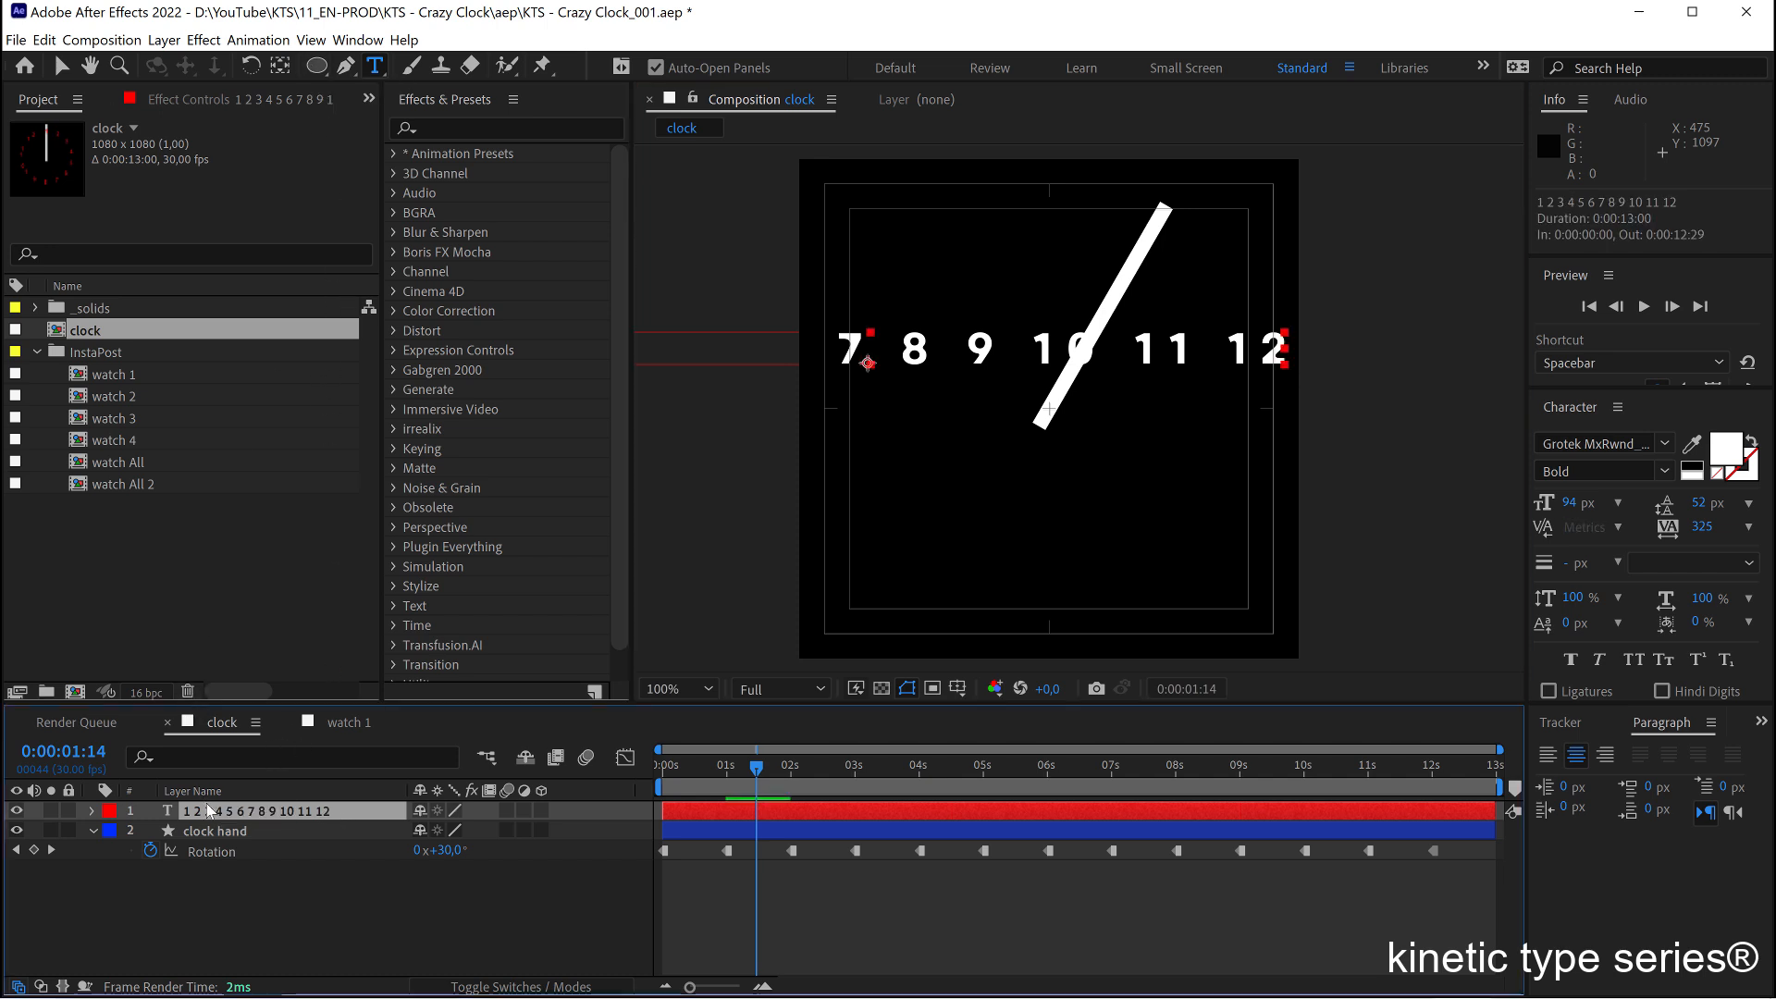
{"action": "left_click_drag", "start_coordinate": [316, 65], "coordinate": [393, 129]}
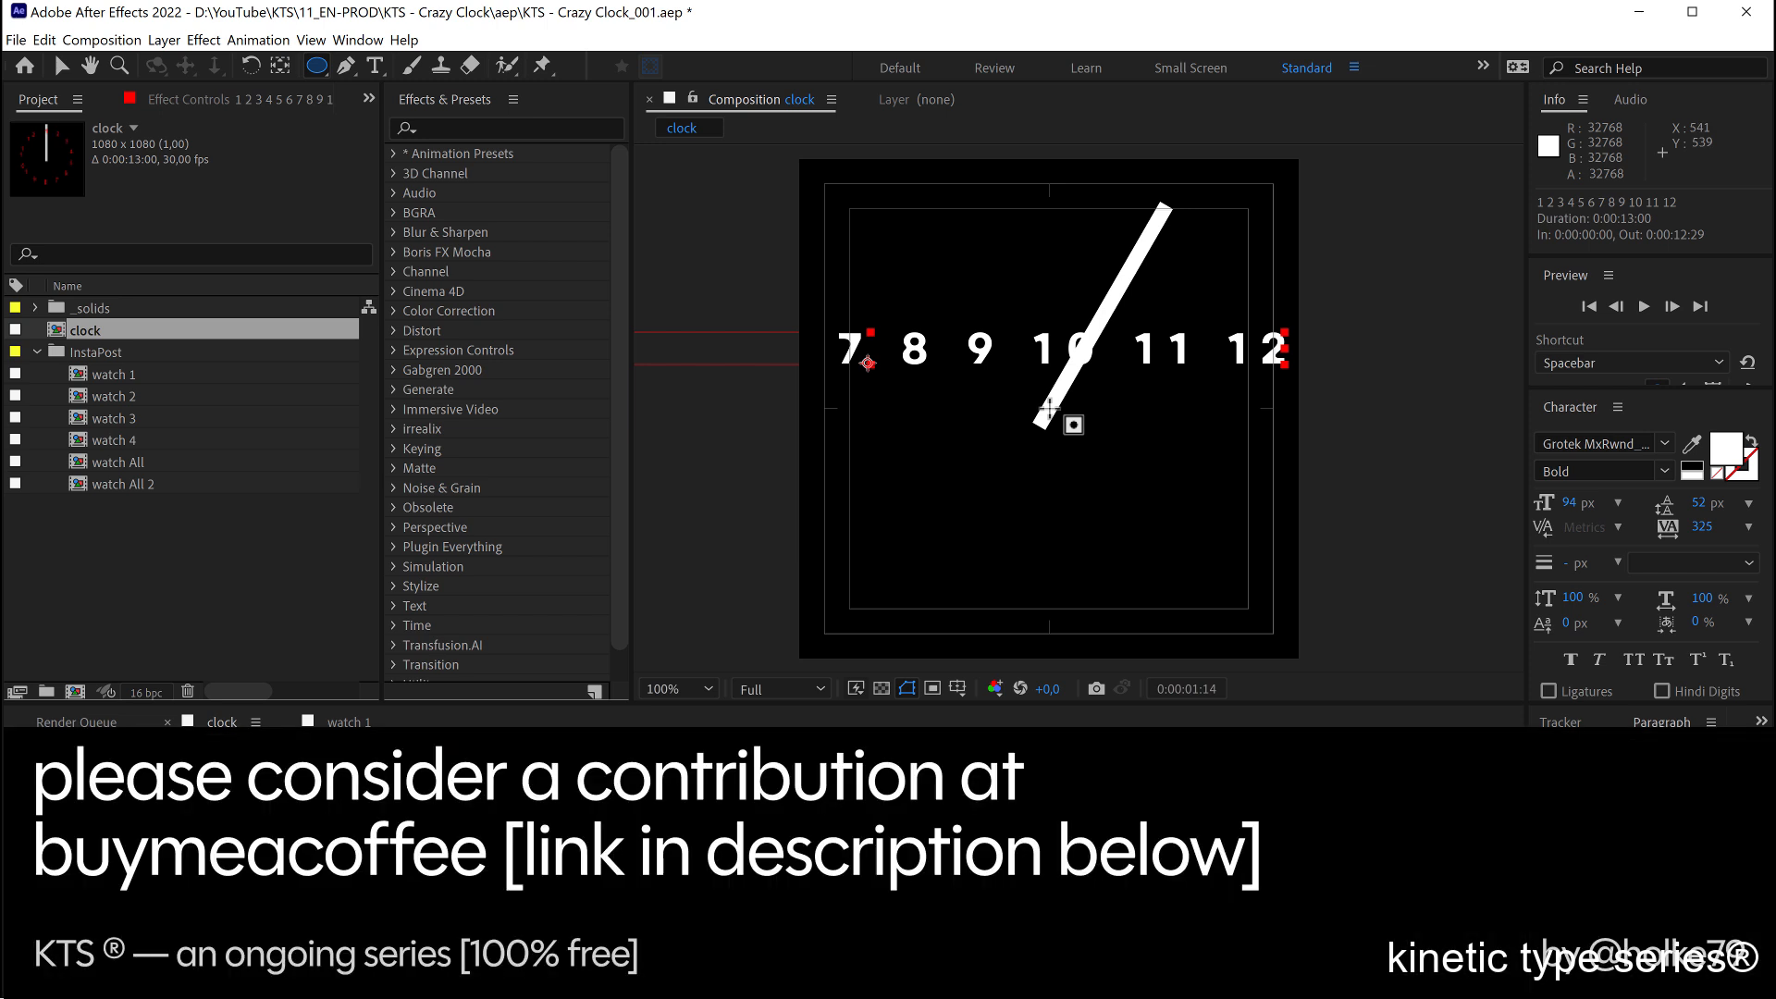
{"action": "left_click_drag", "start_coordinate": [1050, 408], "coordinate": [1177, 209]}
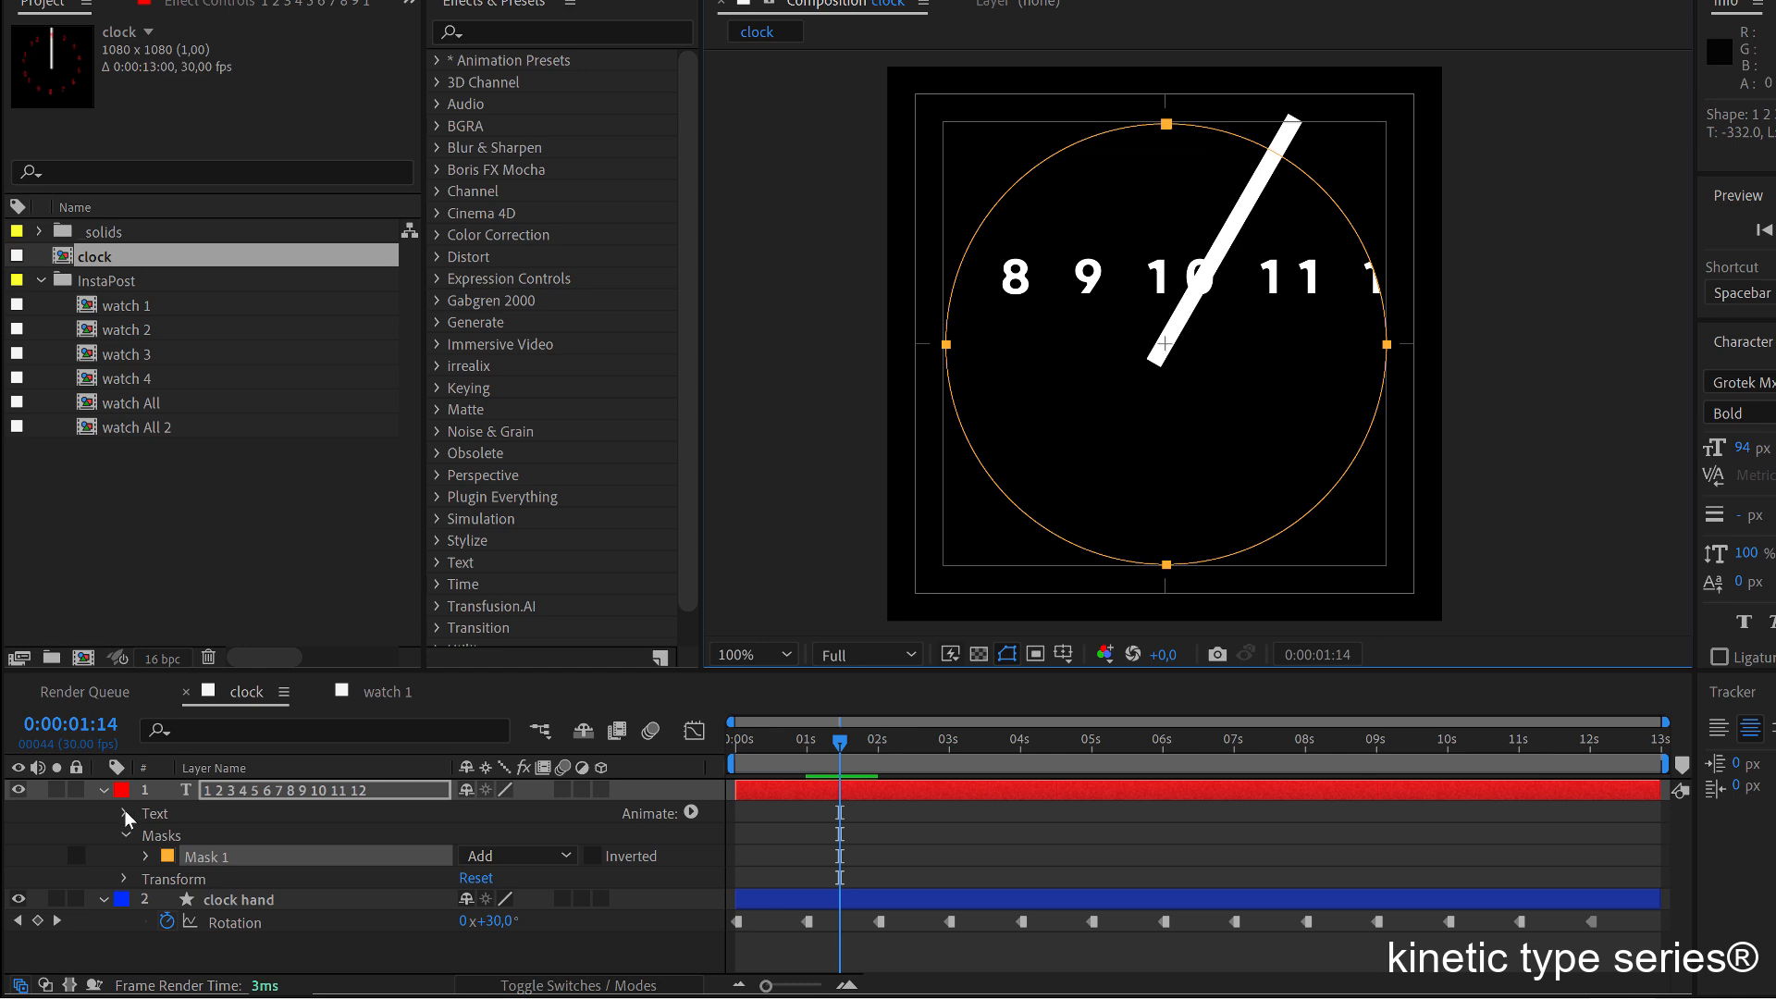
Set the number text layer's path to Mask 1 so the text runs along the circle.
{"action": "left_click", "coordinate": [125, 814]}
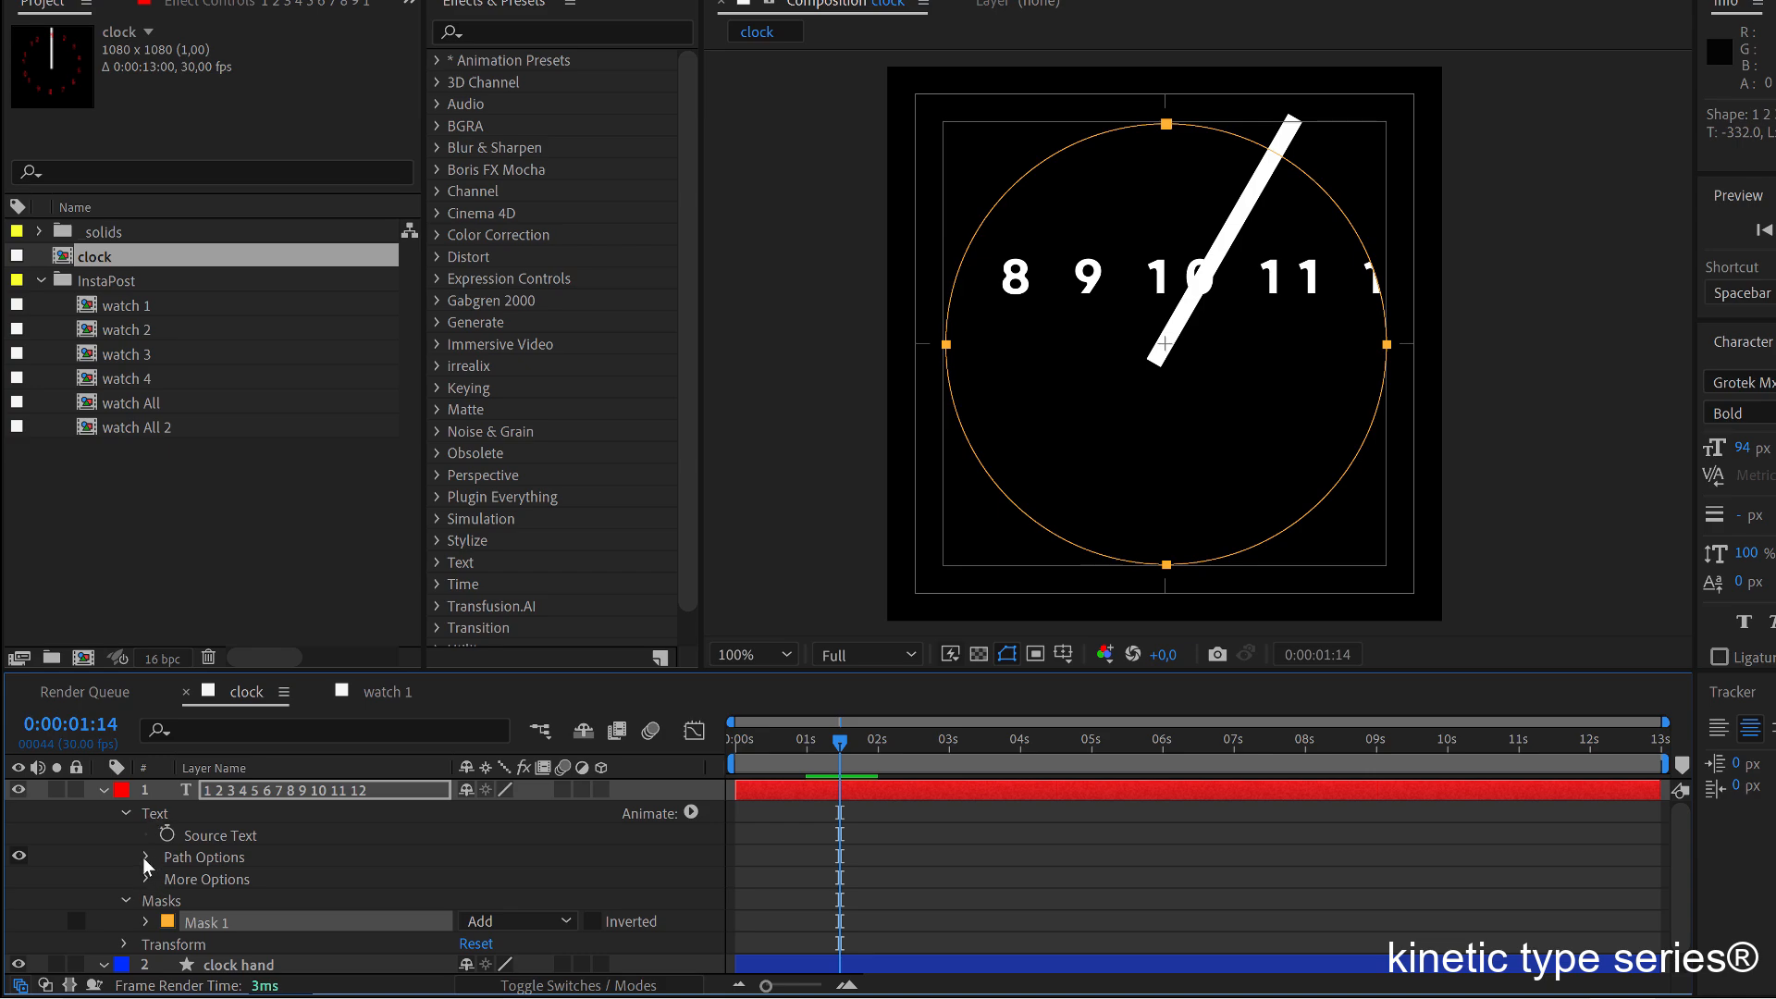
{"action": "left_click", "coordinate": [146, 857]}
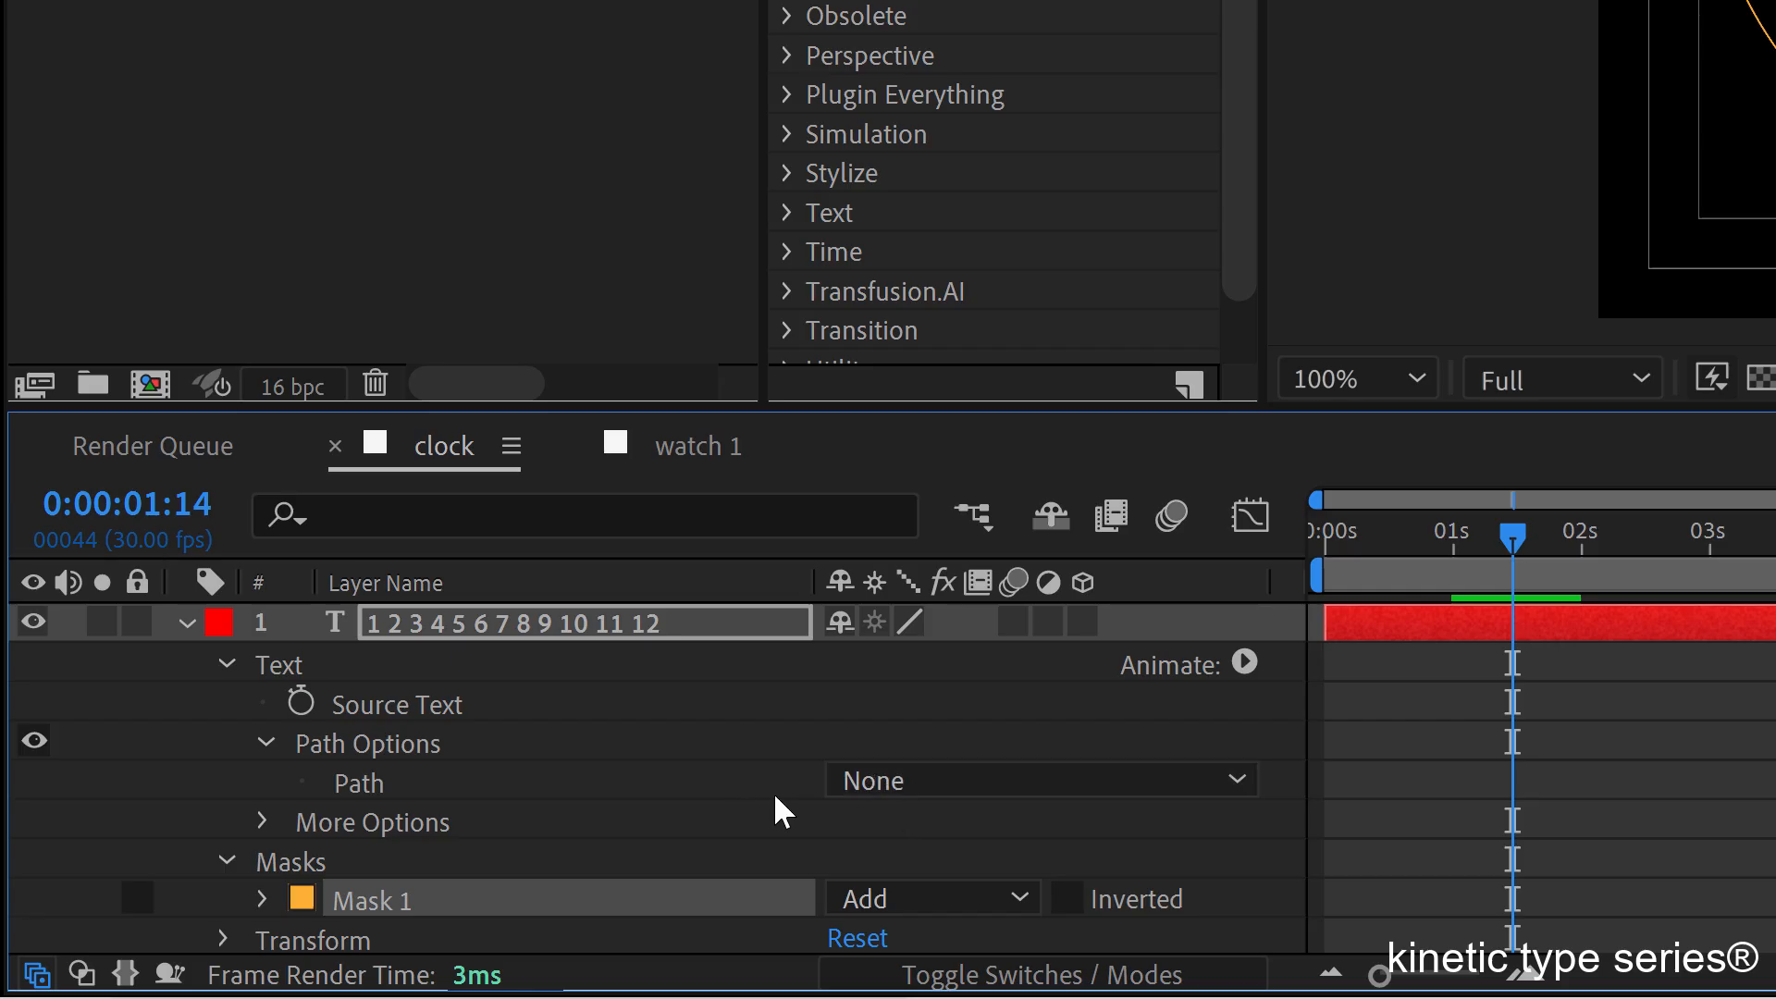
{"action": "left_click", "coordinate": [894, 788]}
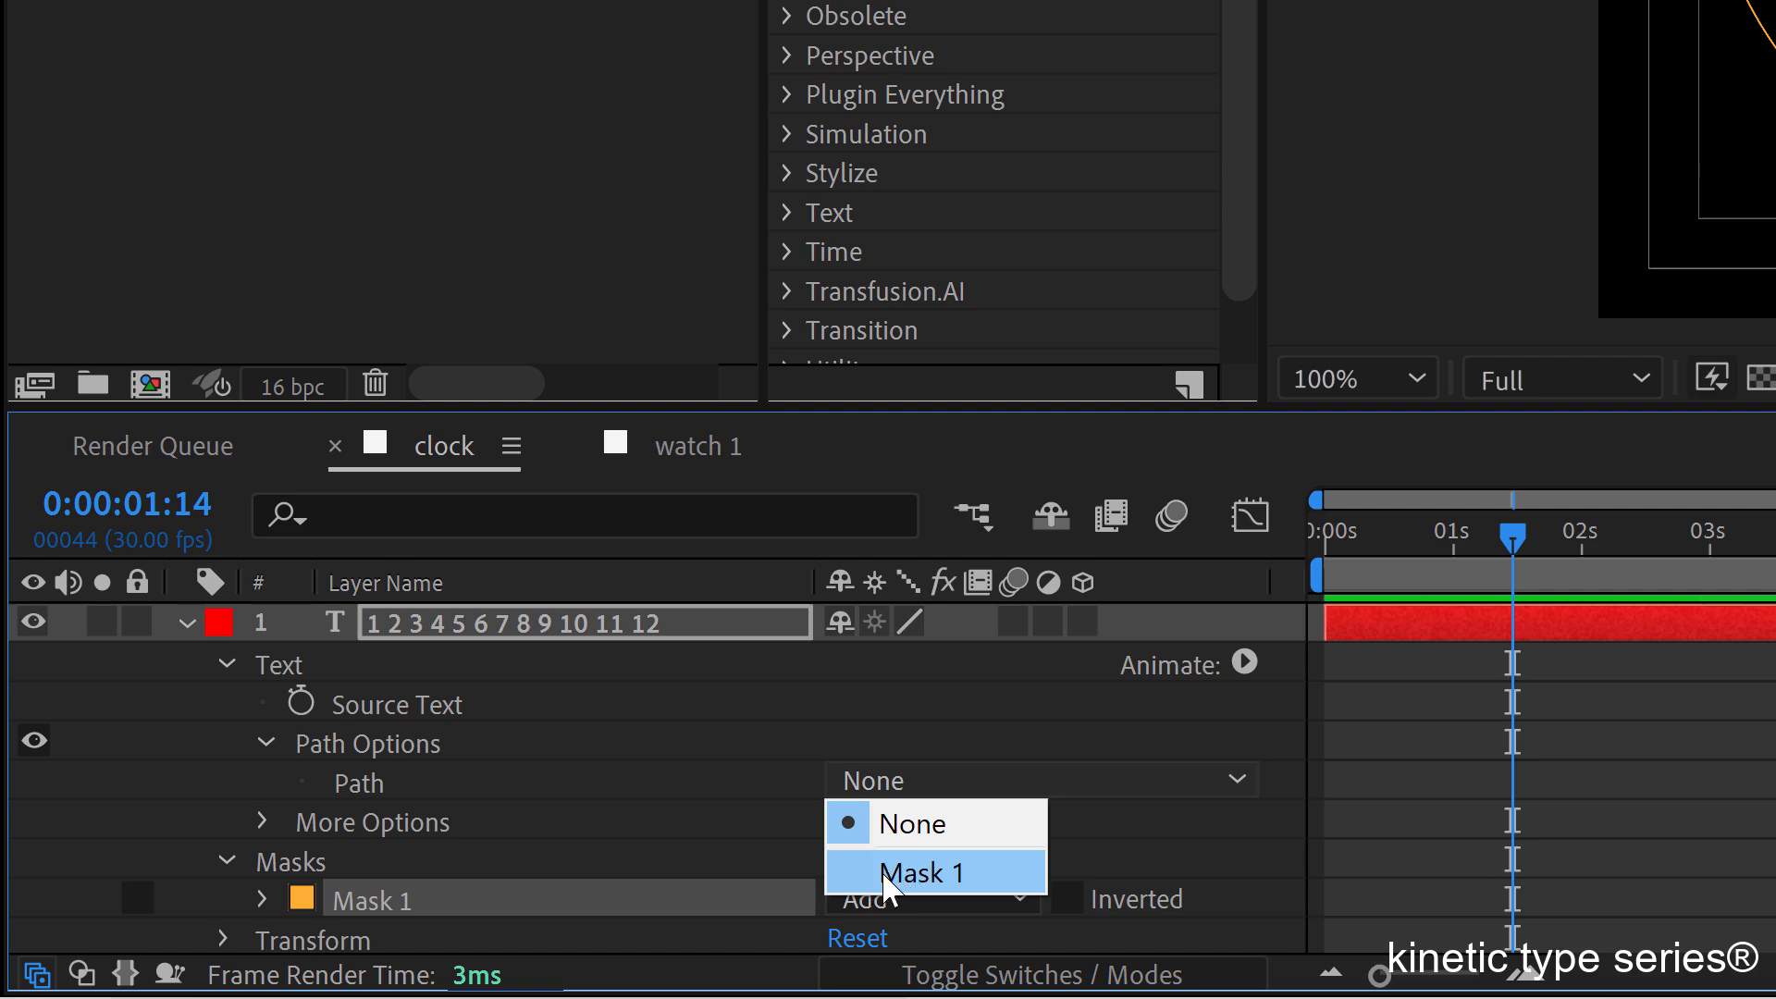
{"action": "left_click", "coordinate": [886, 879]}
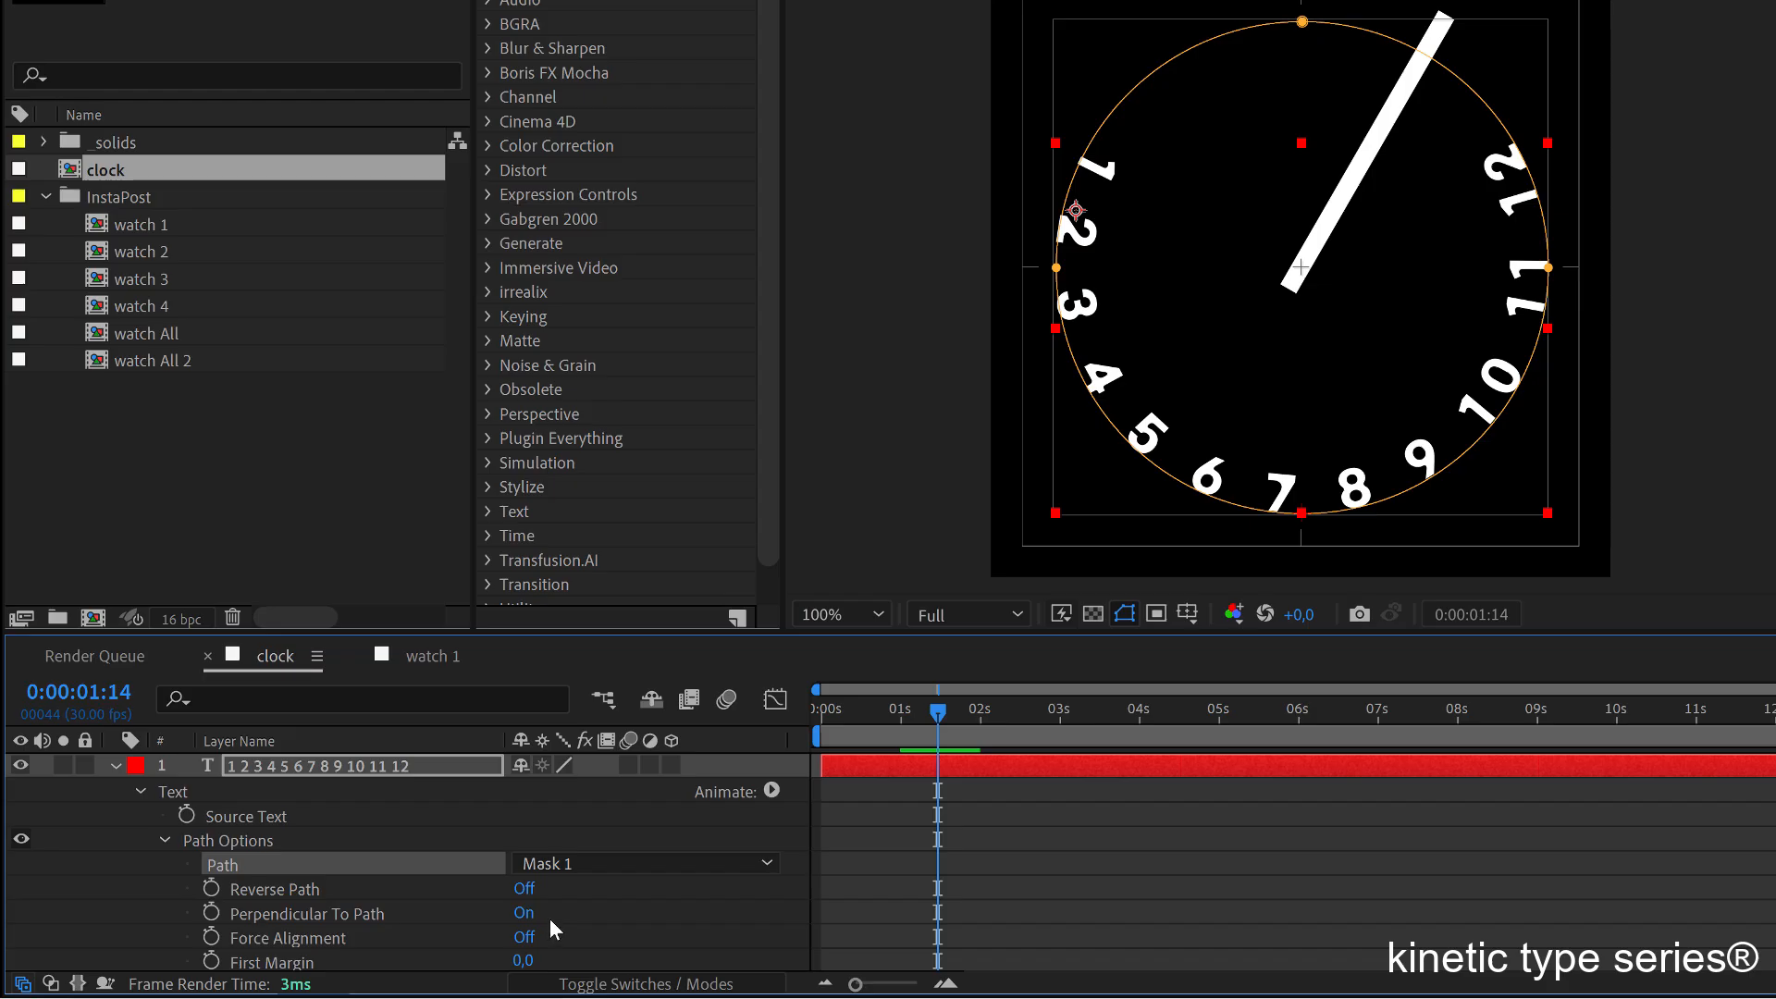
Try Force Alignment on the number text's path, leave it off, and turn on Reverse Path.
{"action": "scroll", "coordinate": [363, 893], "scroll_direction": "down", "scroll_amount": 3}
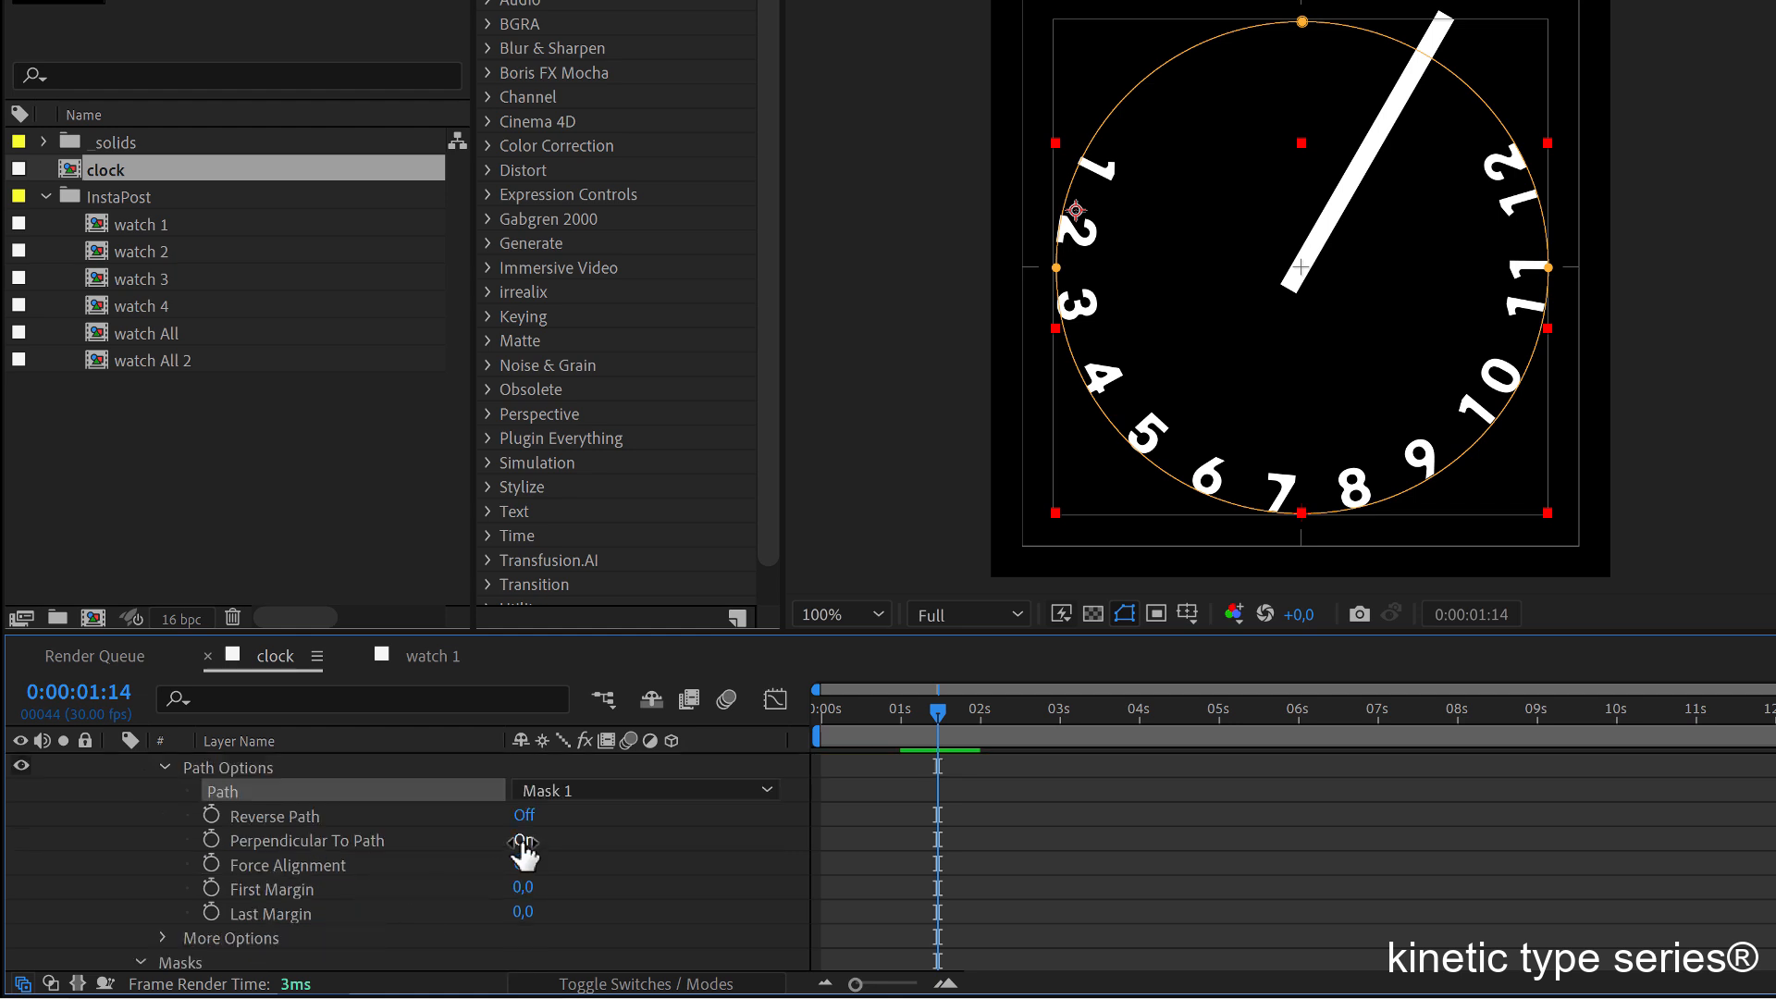
{"action": "left_click", "coordinate": [524, 865]}
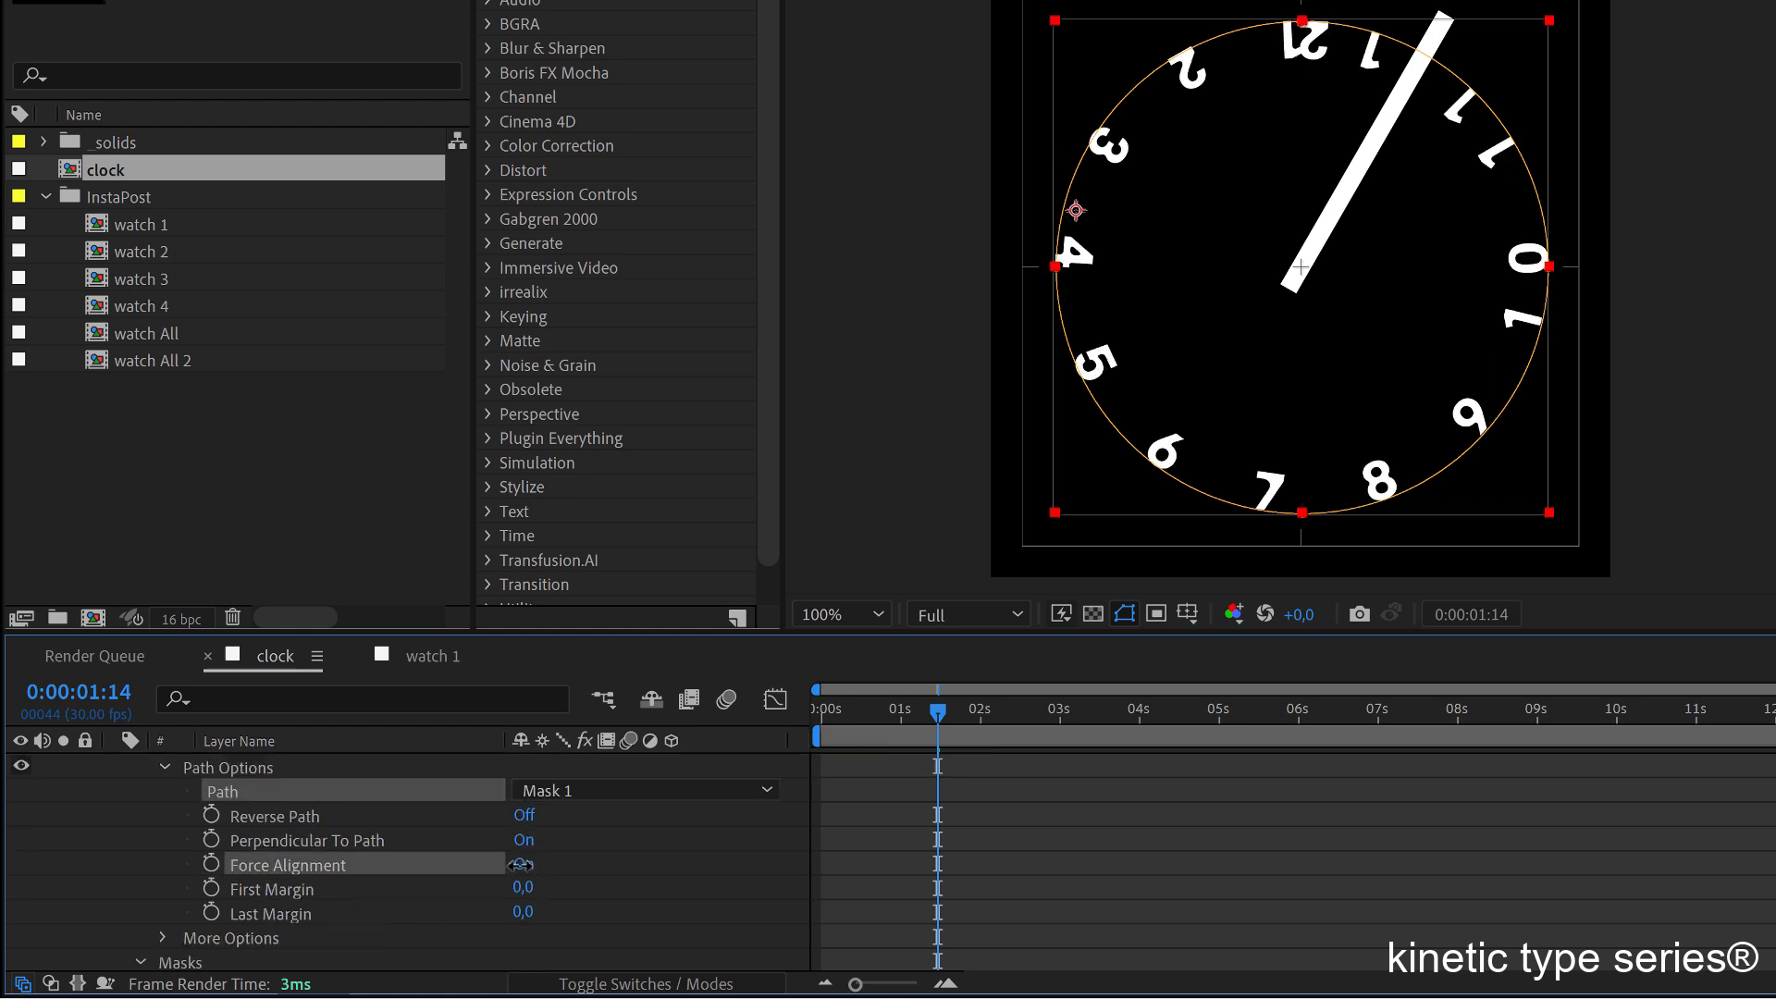
{"action": "left_click", "coordinate": [524, 816]}
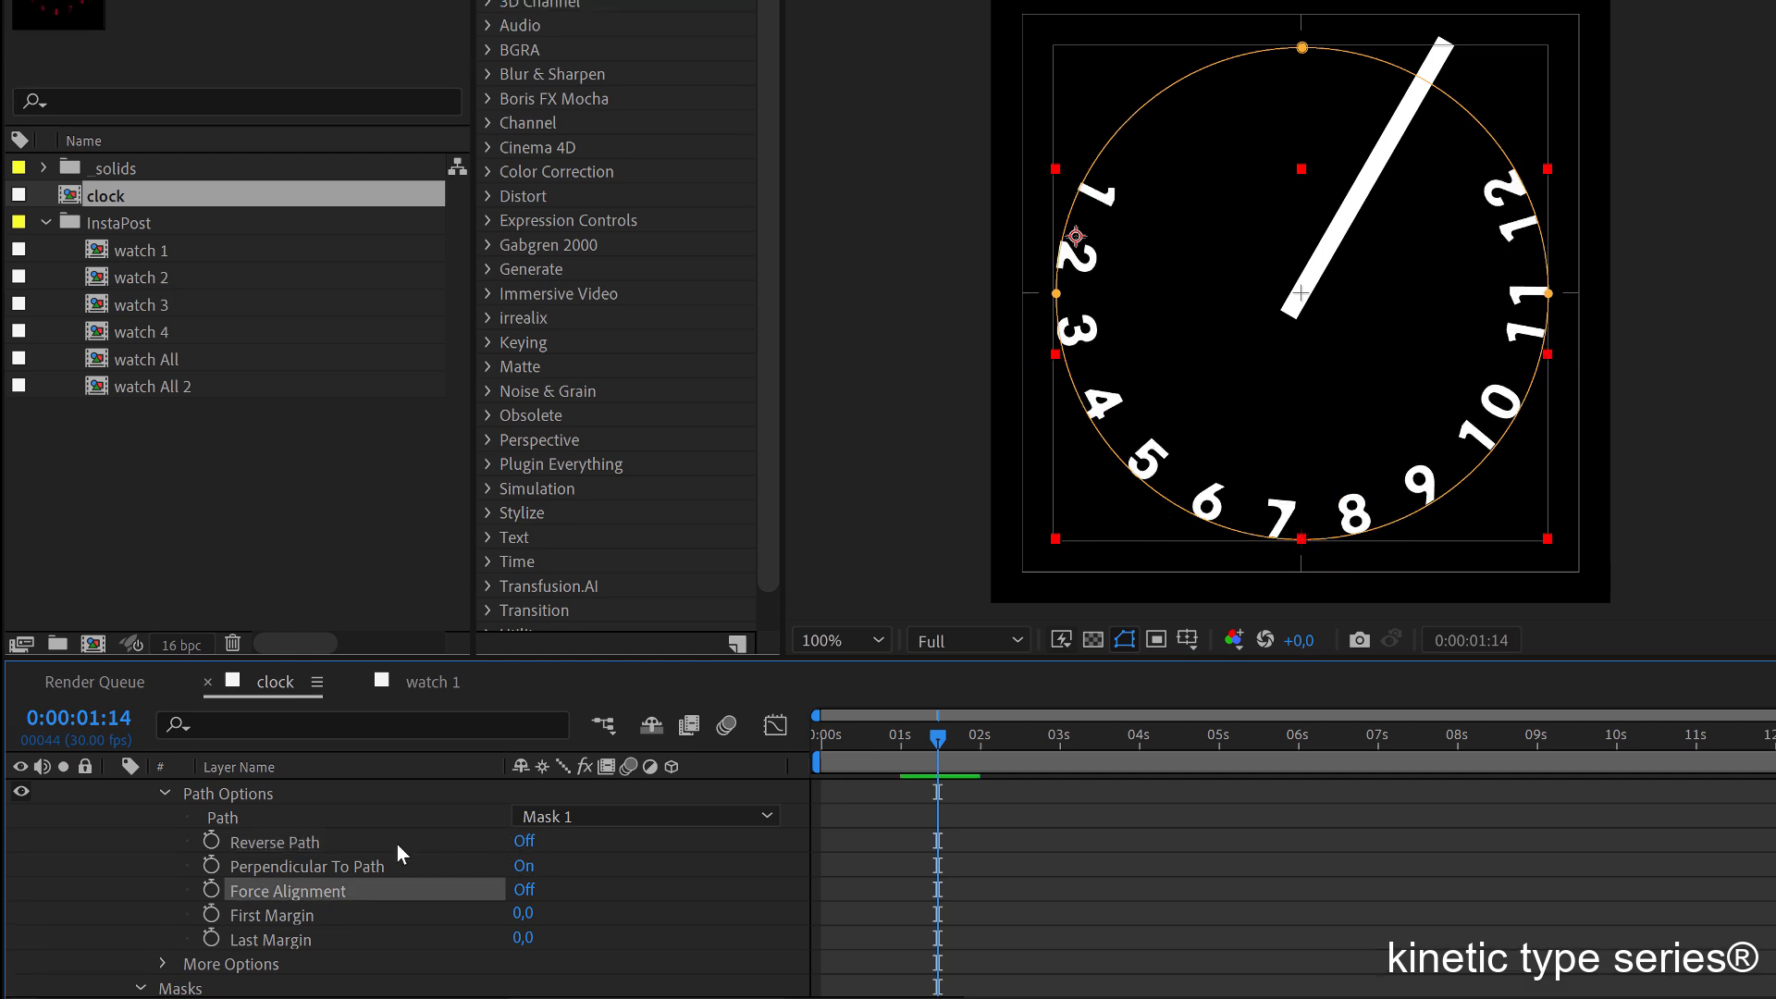
{"action": "left_click", "coordinate": [523, 841]}
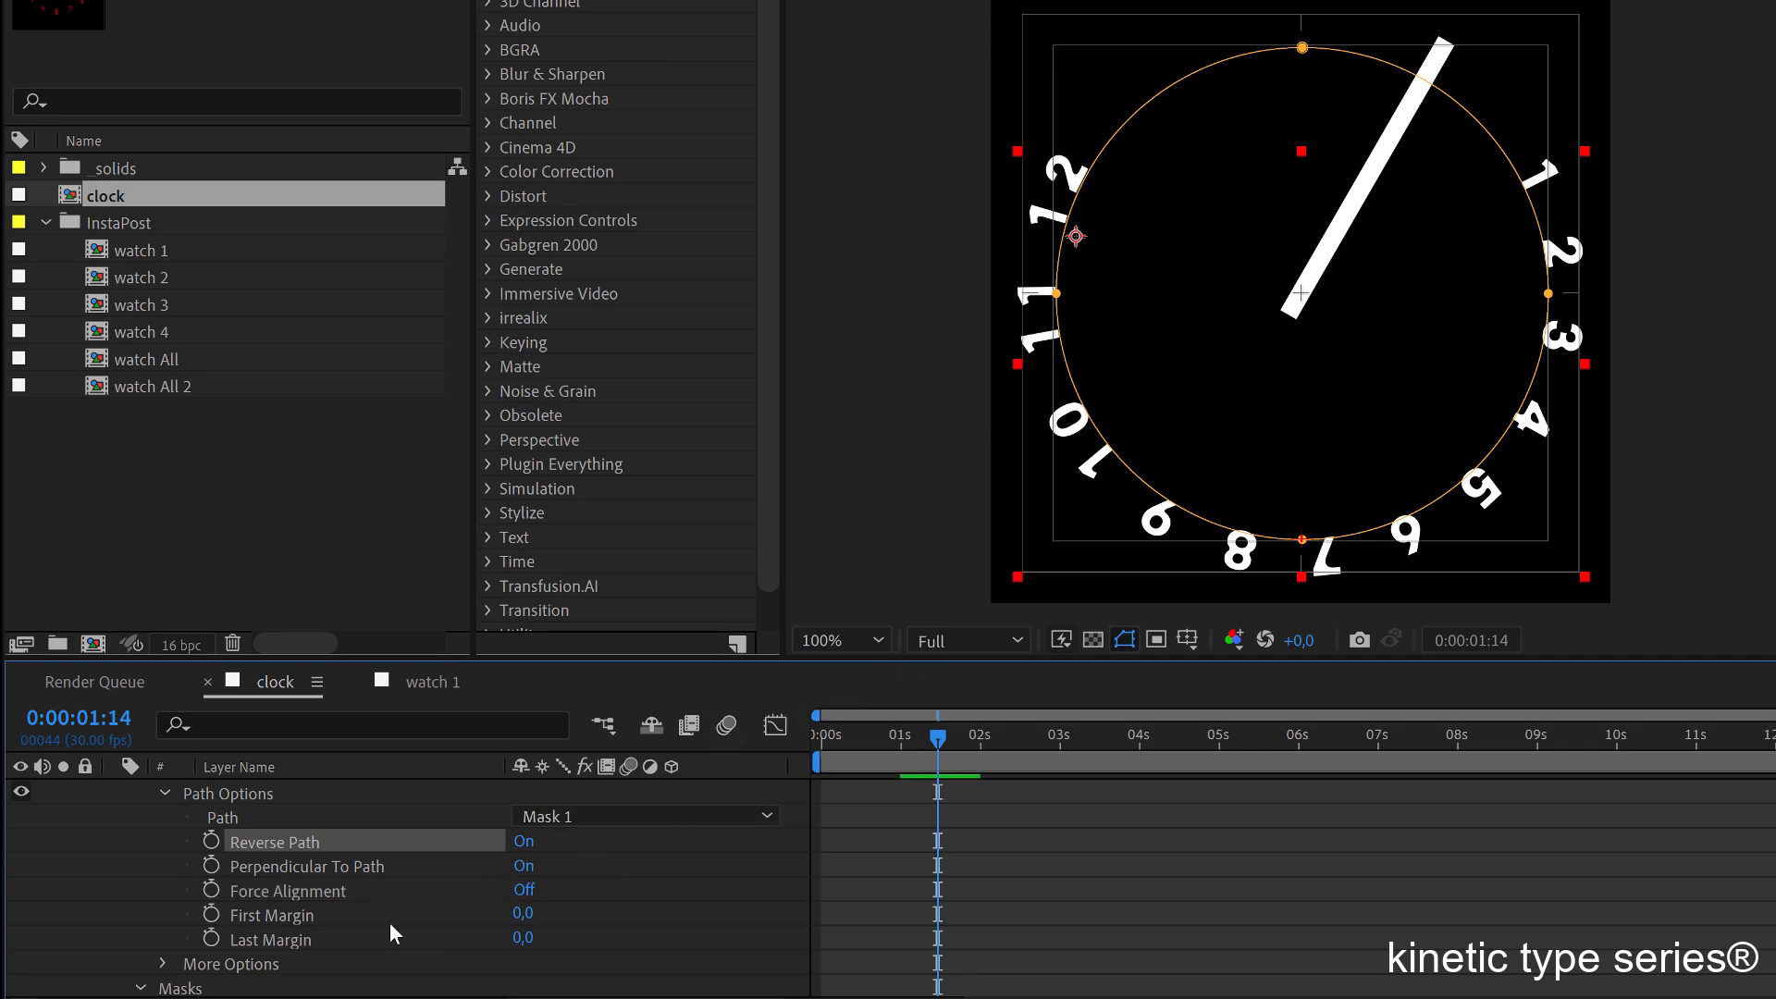
Spread the numbers around the circle with a tracking of 650 and a First Margin of 154.
{"action": "left_click", "coordinate": [268, 913]}
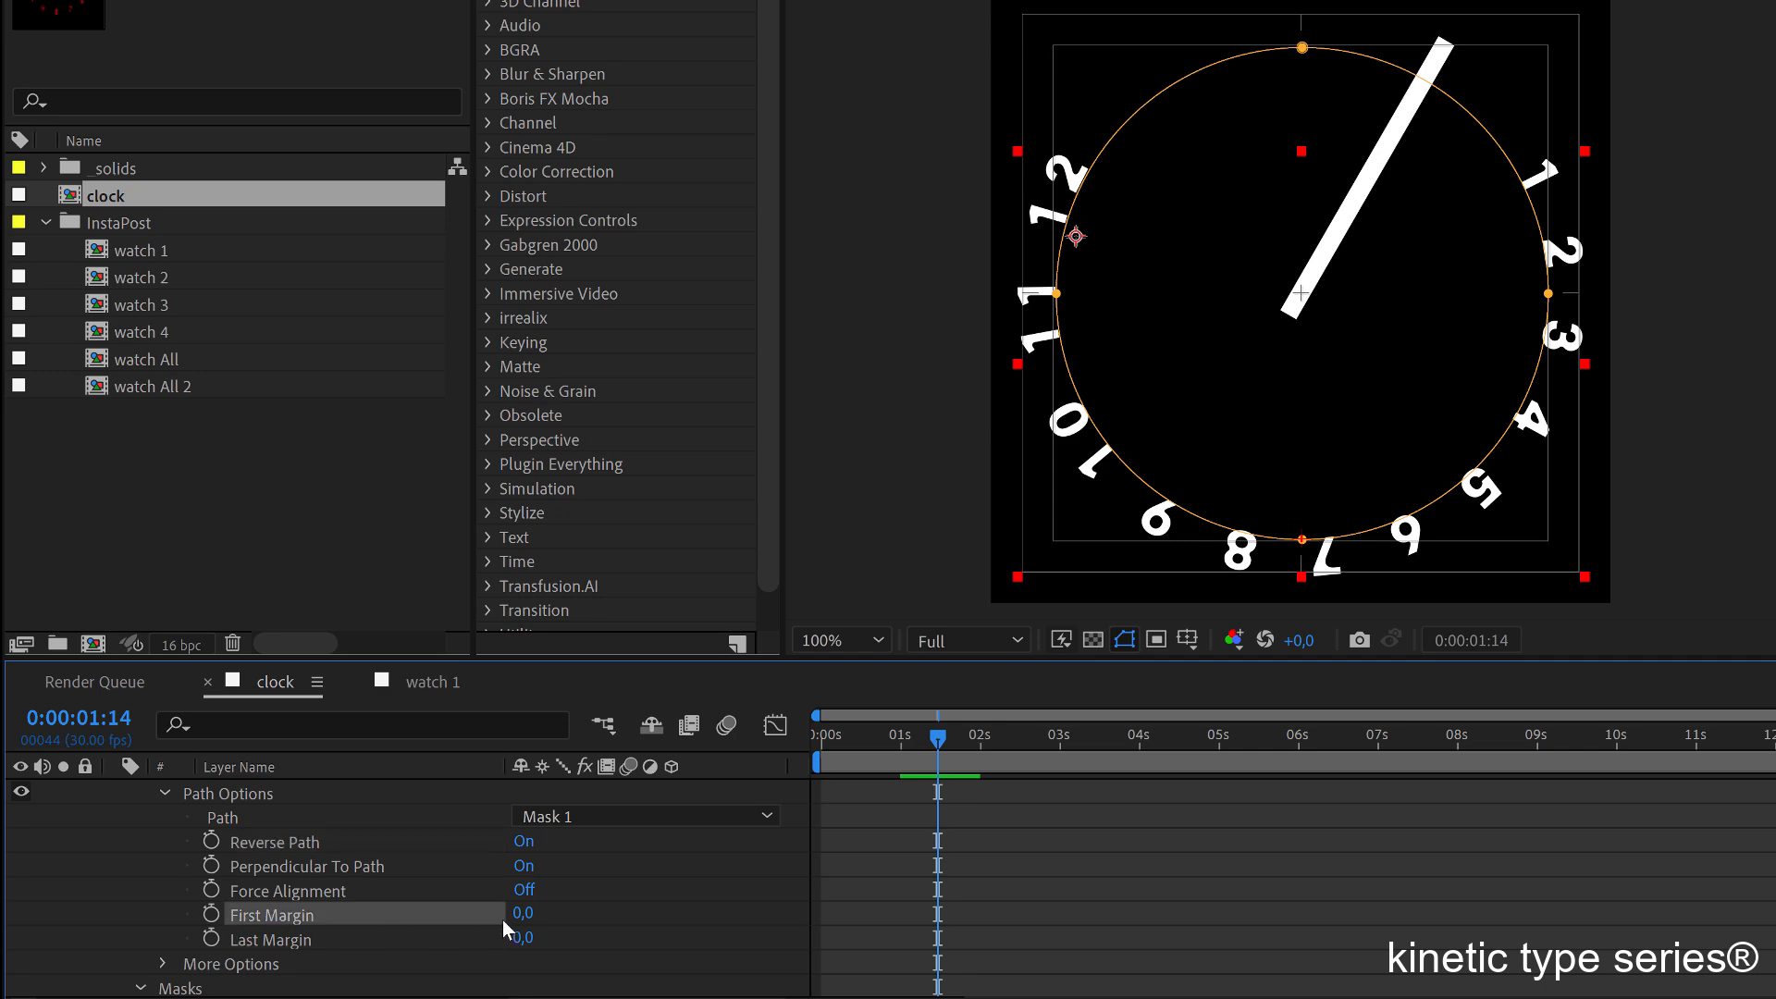
{"action": "left_click_drag", "start_coordinate": [514, 914], "coordinate": [444, 911]}
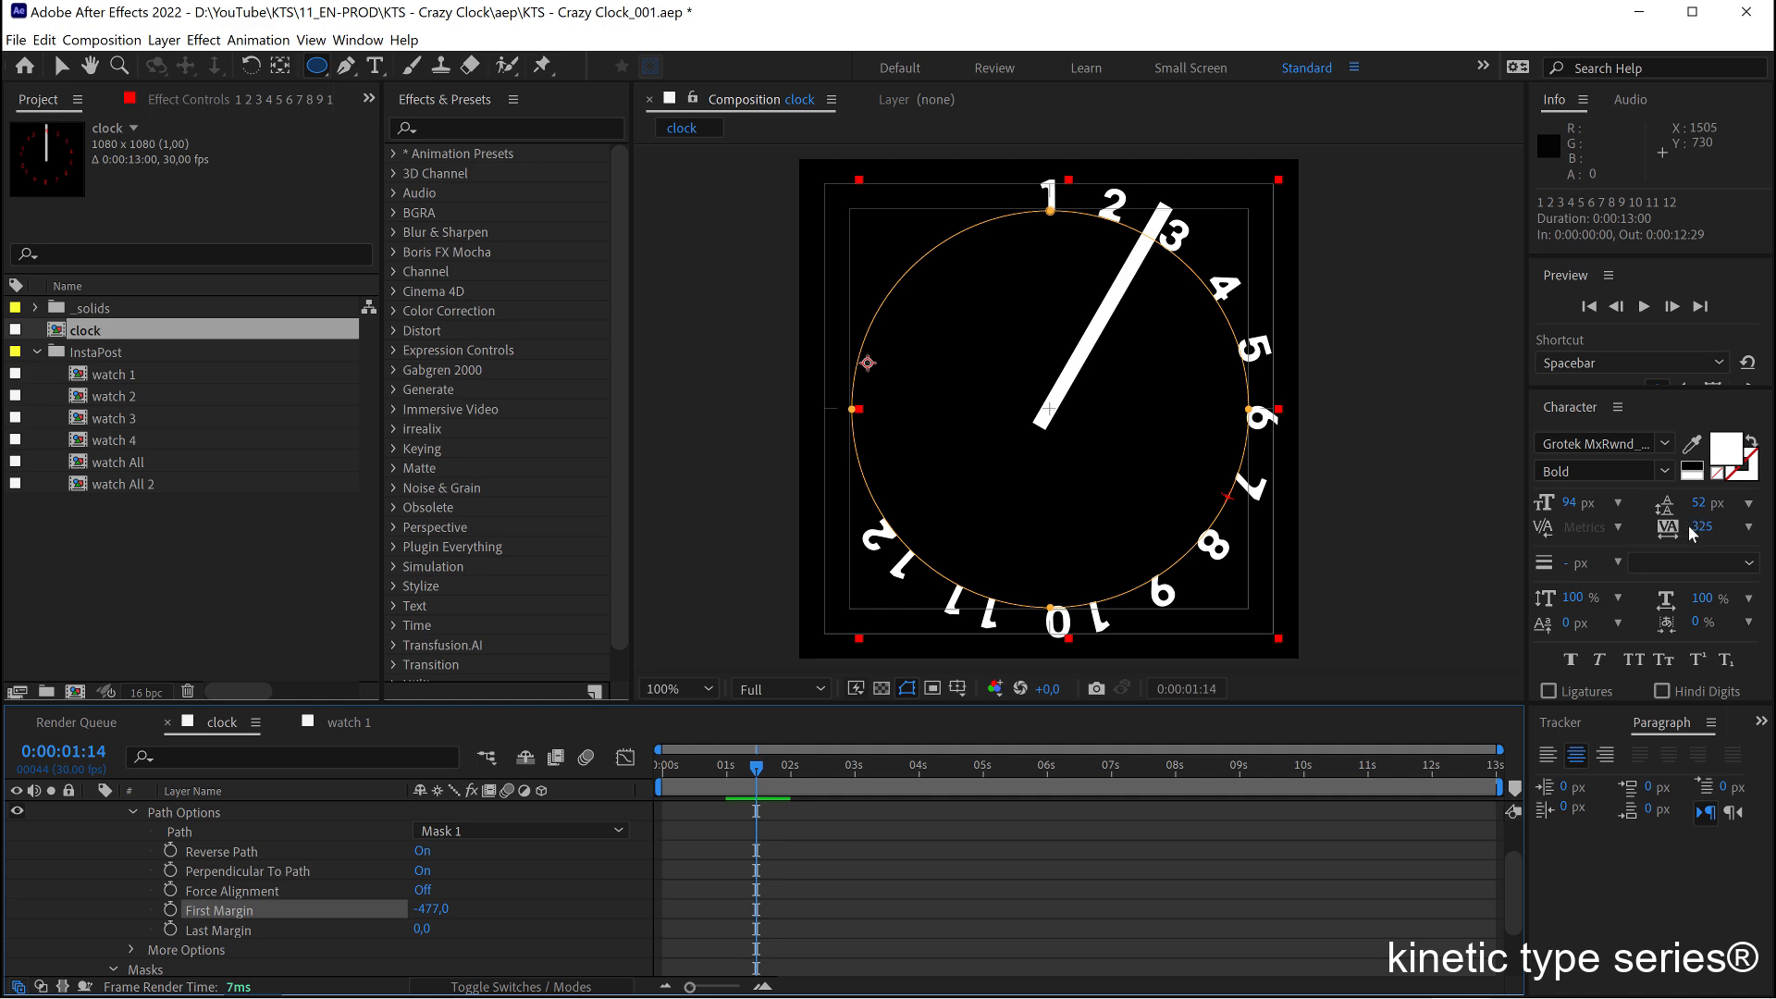
{"action": "left_click_drag", "start_coordinate": [1694, 527], "coordinate": [1711, 530]}
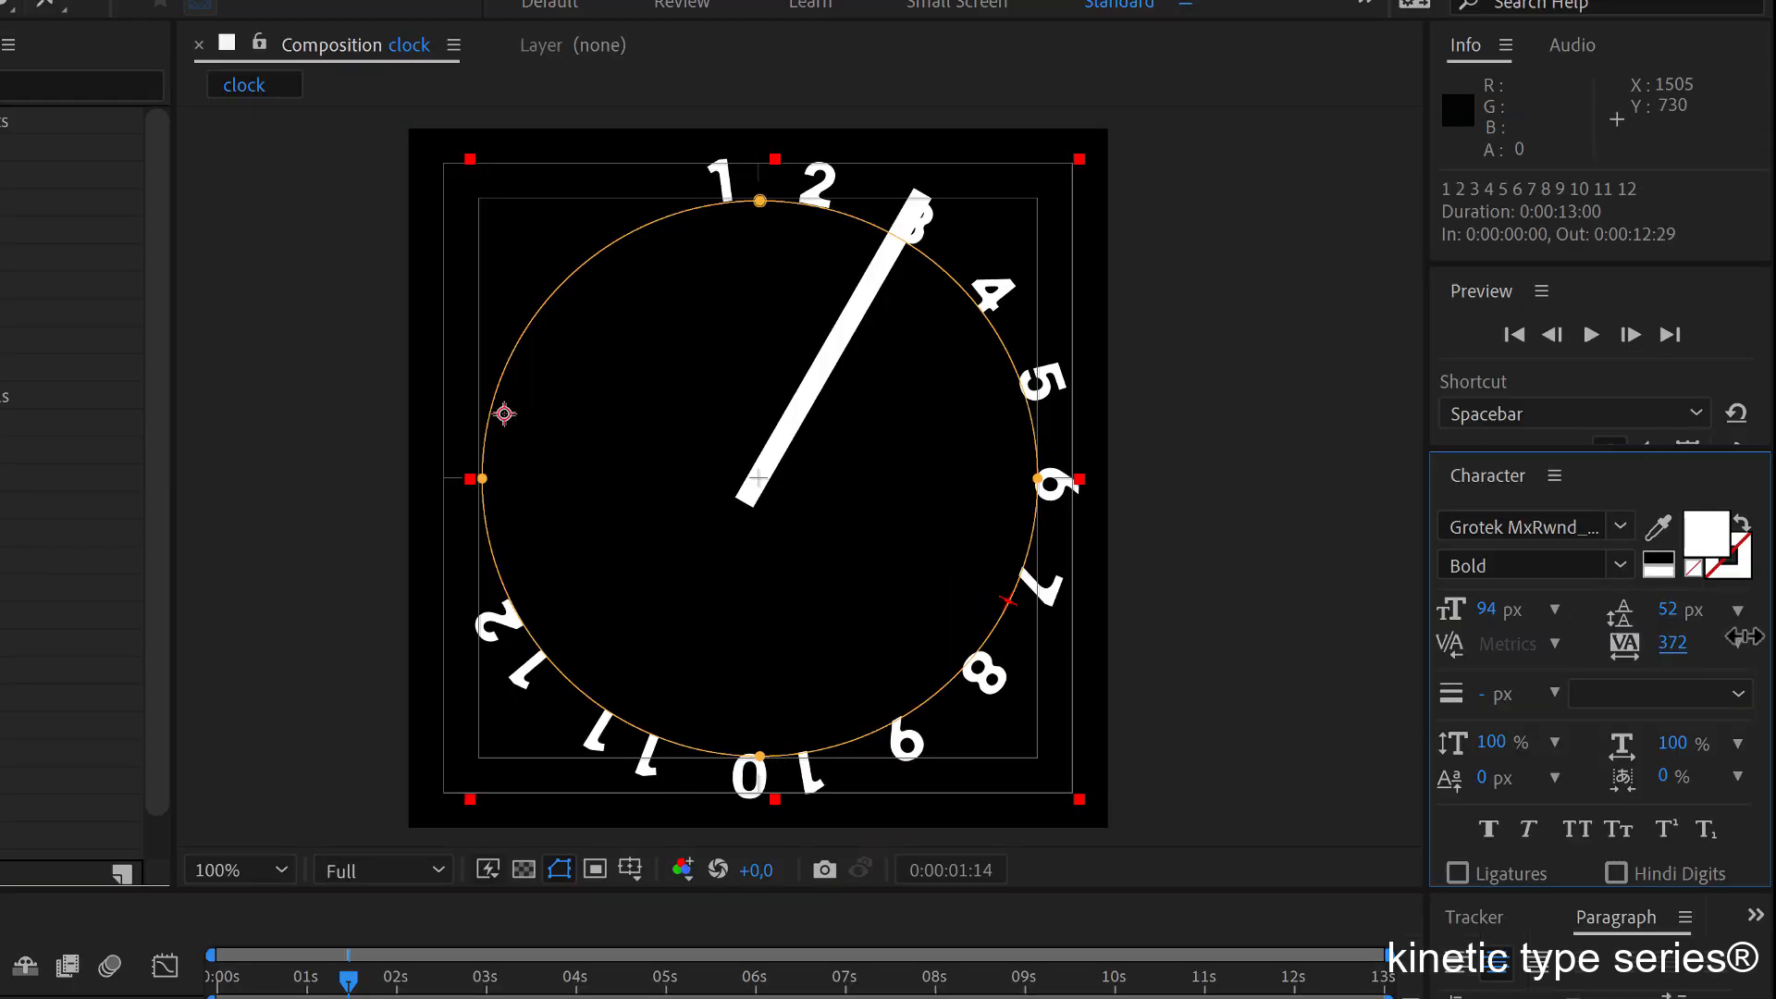
{"action": "left_click_drag", "start_coordinate": [1685, 656], "coordinate": [1721, 637]}
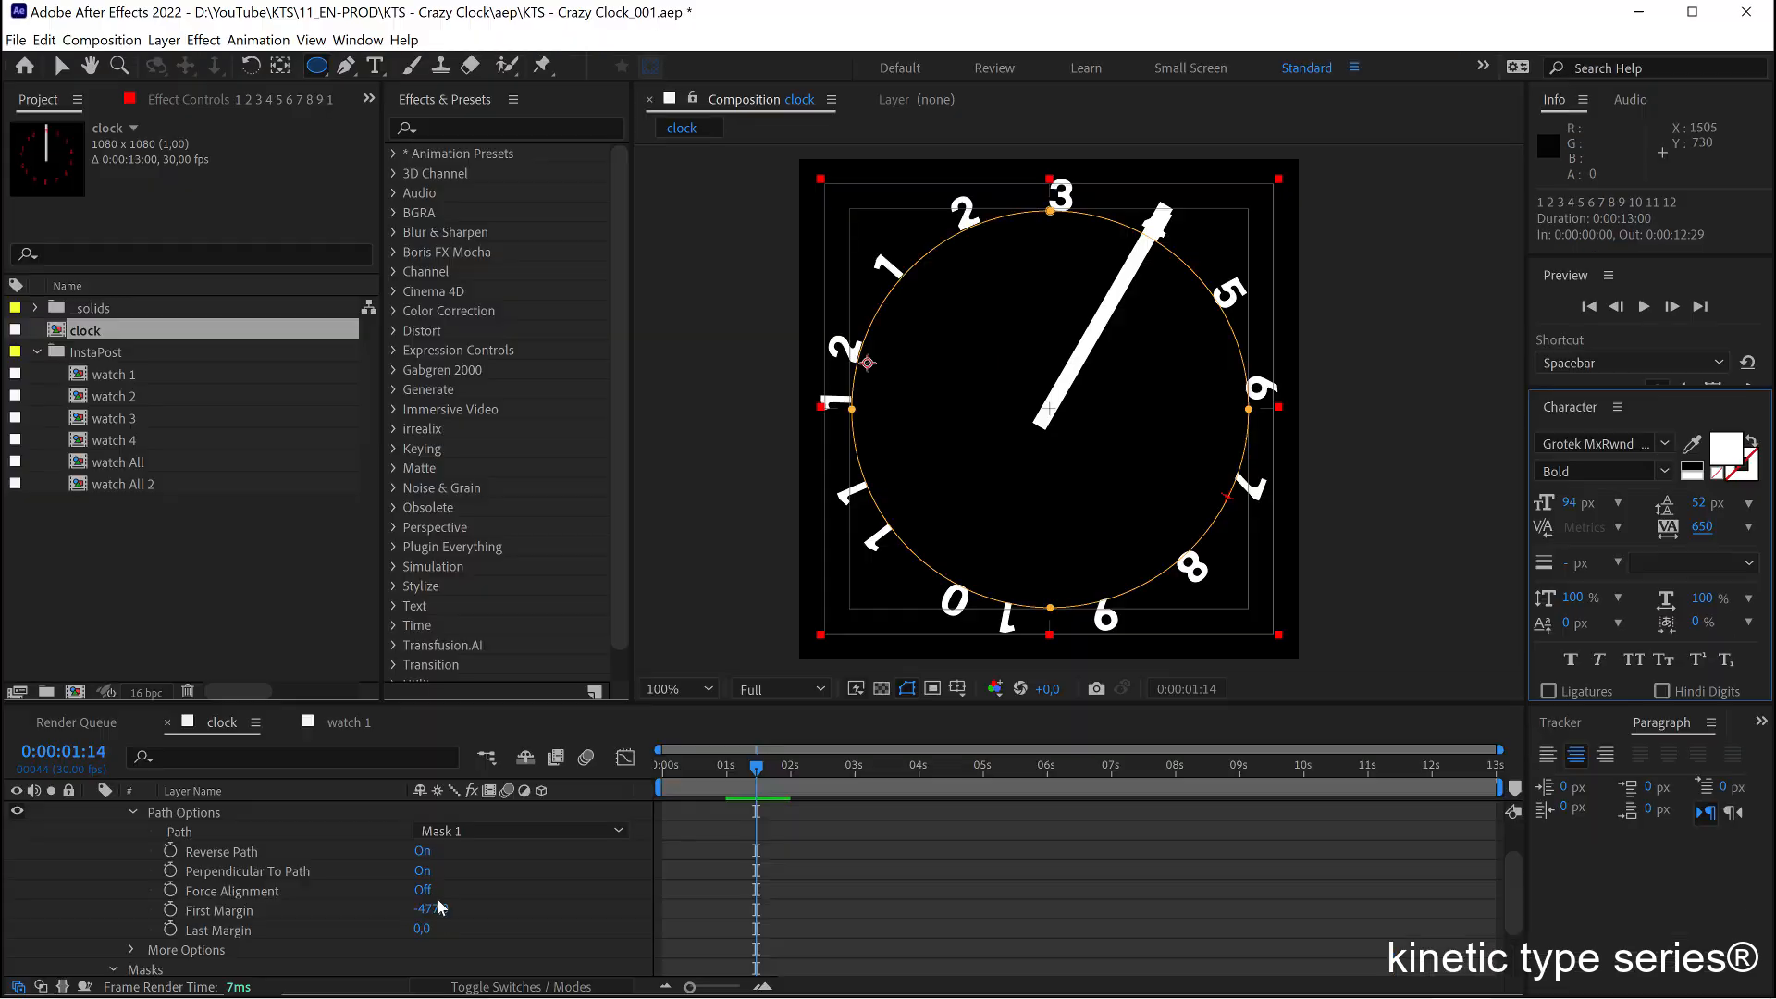
{"action": "left_click_drag", "start_coordinate": [428, 910], "coordinate": [1064, 844]}
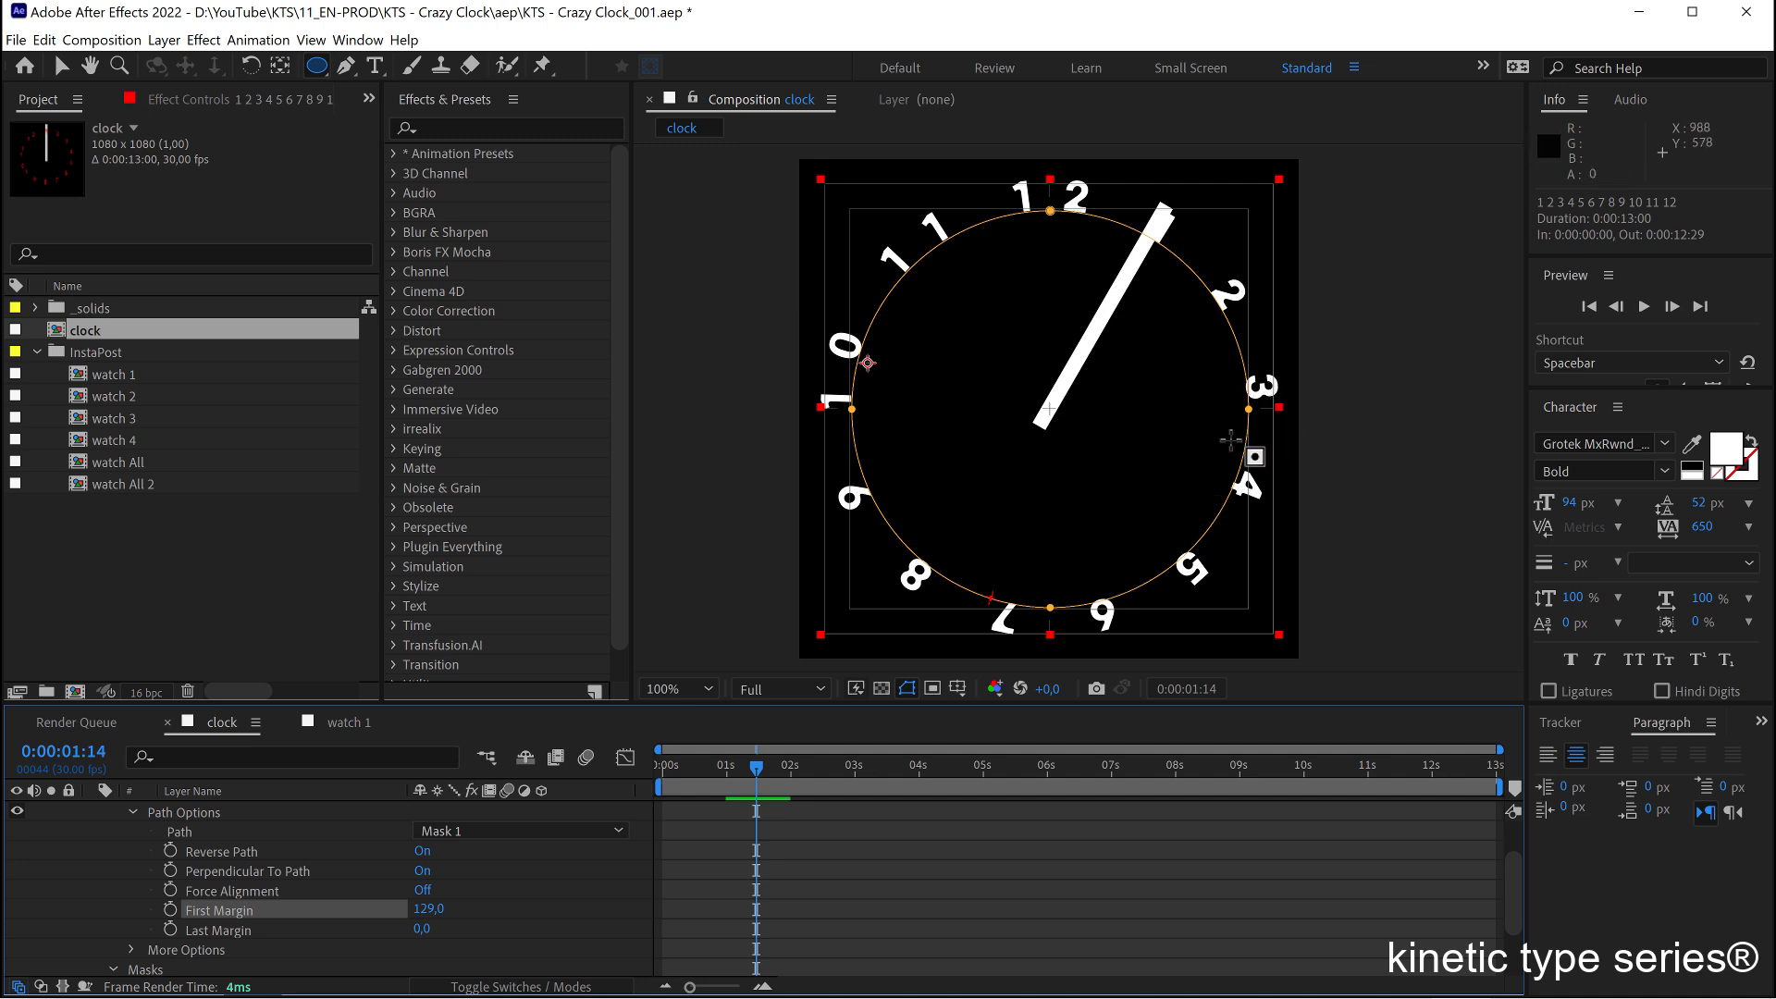
{"action": "left_click_drag", "start_coordinate": [428, 909], "coordinate": [451, 908]}
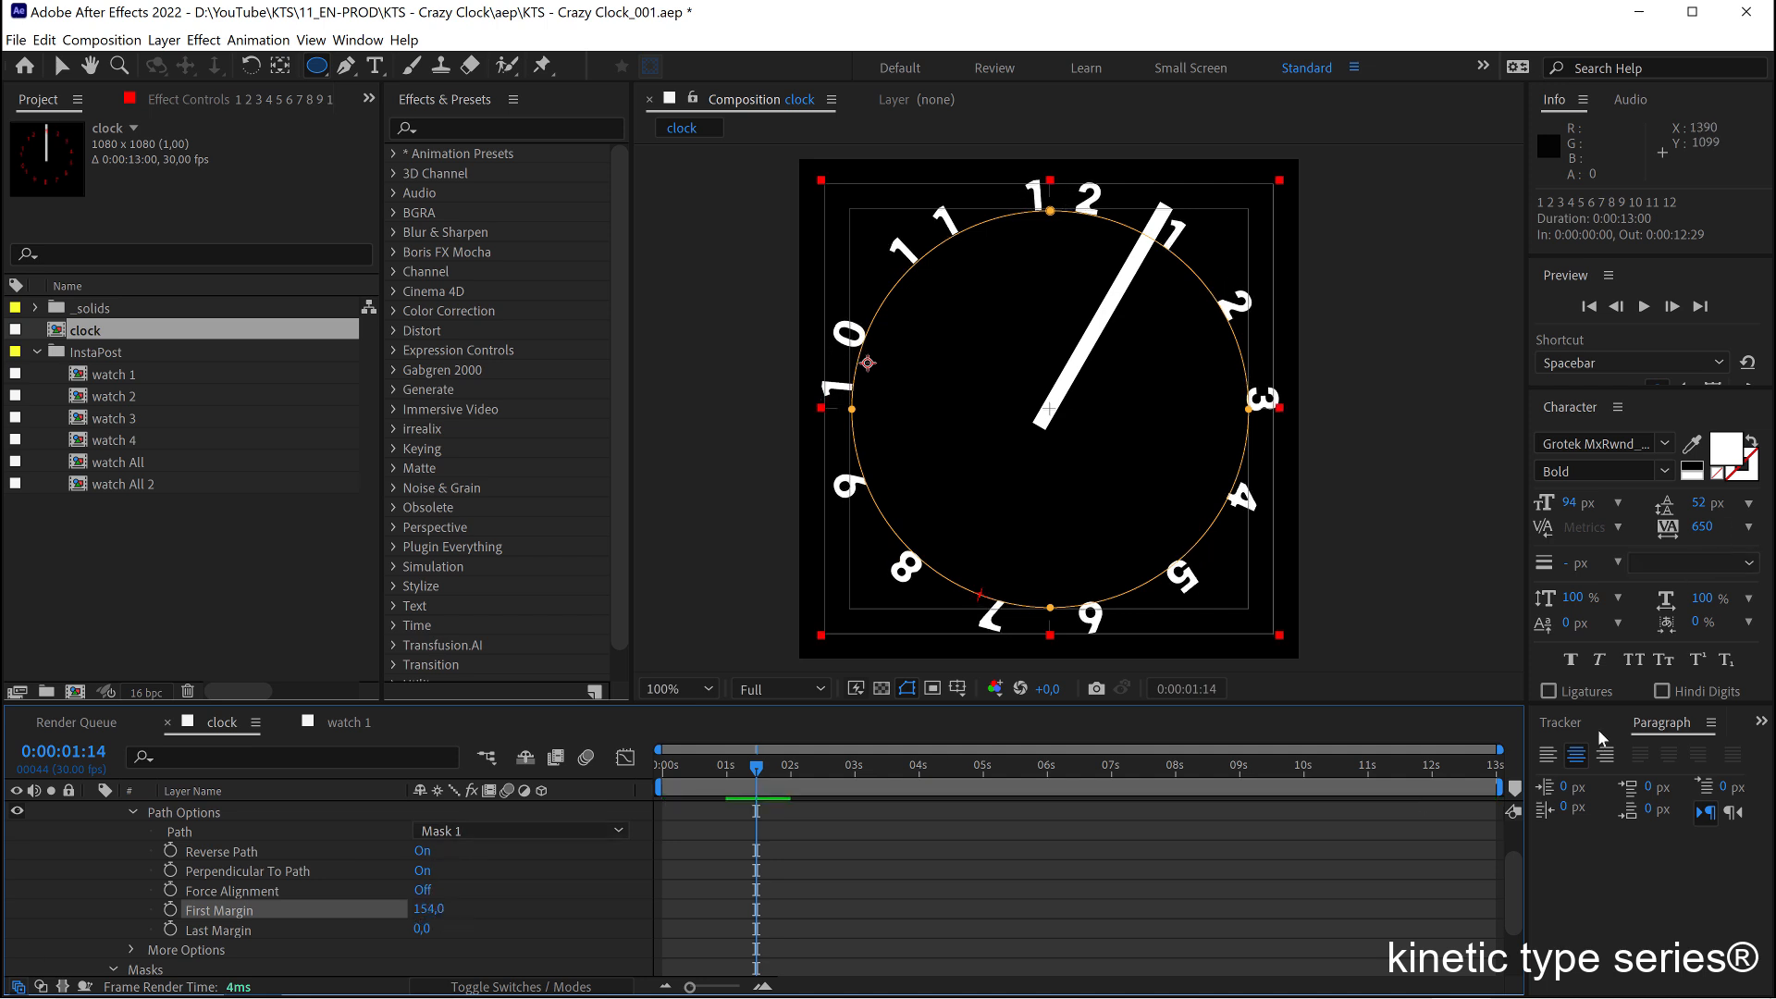
Open the number text layer for editing with all of its characters selected.
{"action": "scroll", "coordinate": [249, 930], "scroll_direction": "up", "scroll_amount": 3}
{"action": "double_click", "coordinate": [239, 813]}
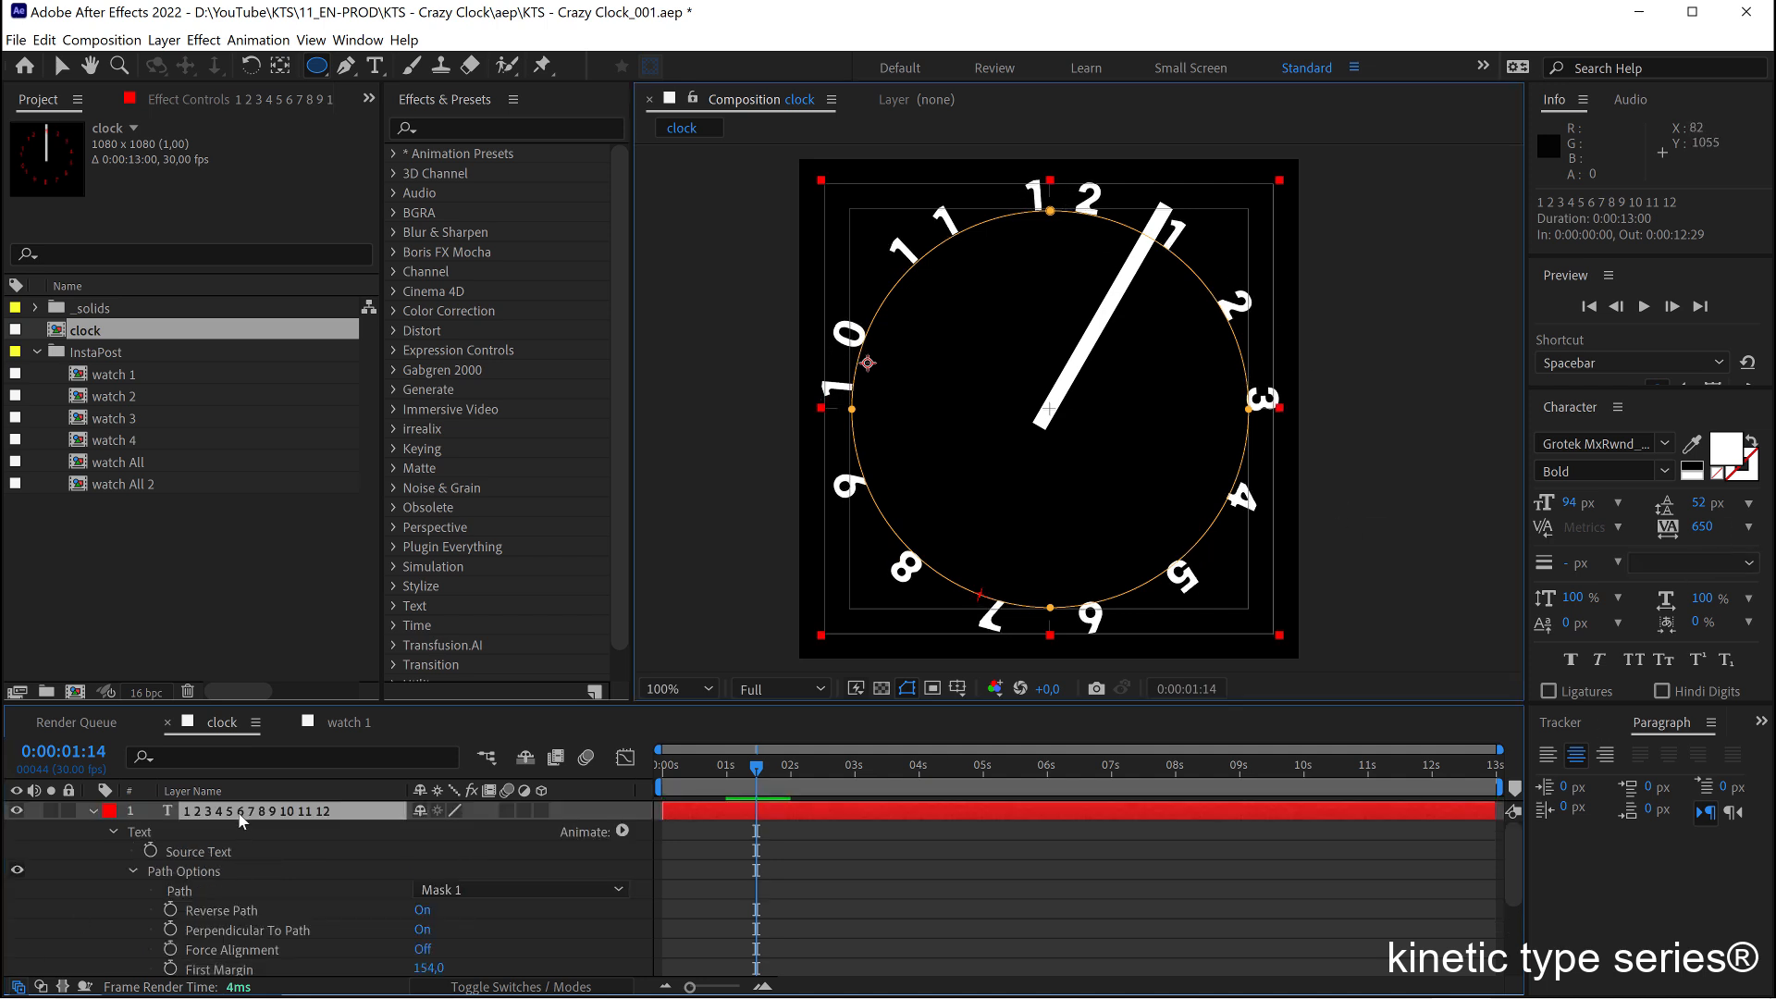
{"action": "left_click", "coordinate": [938, 230]}
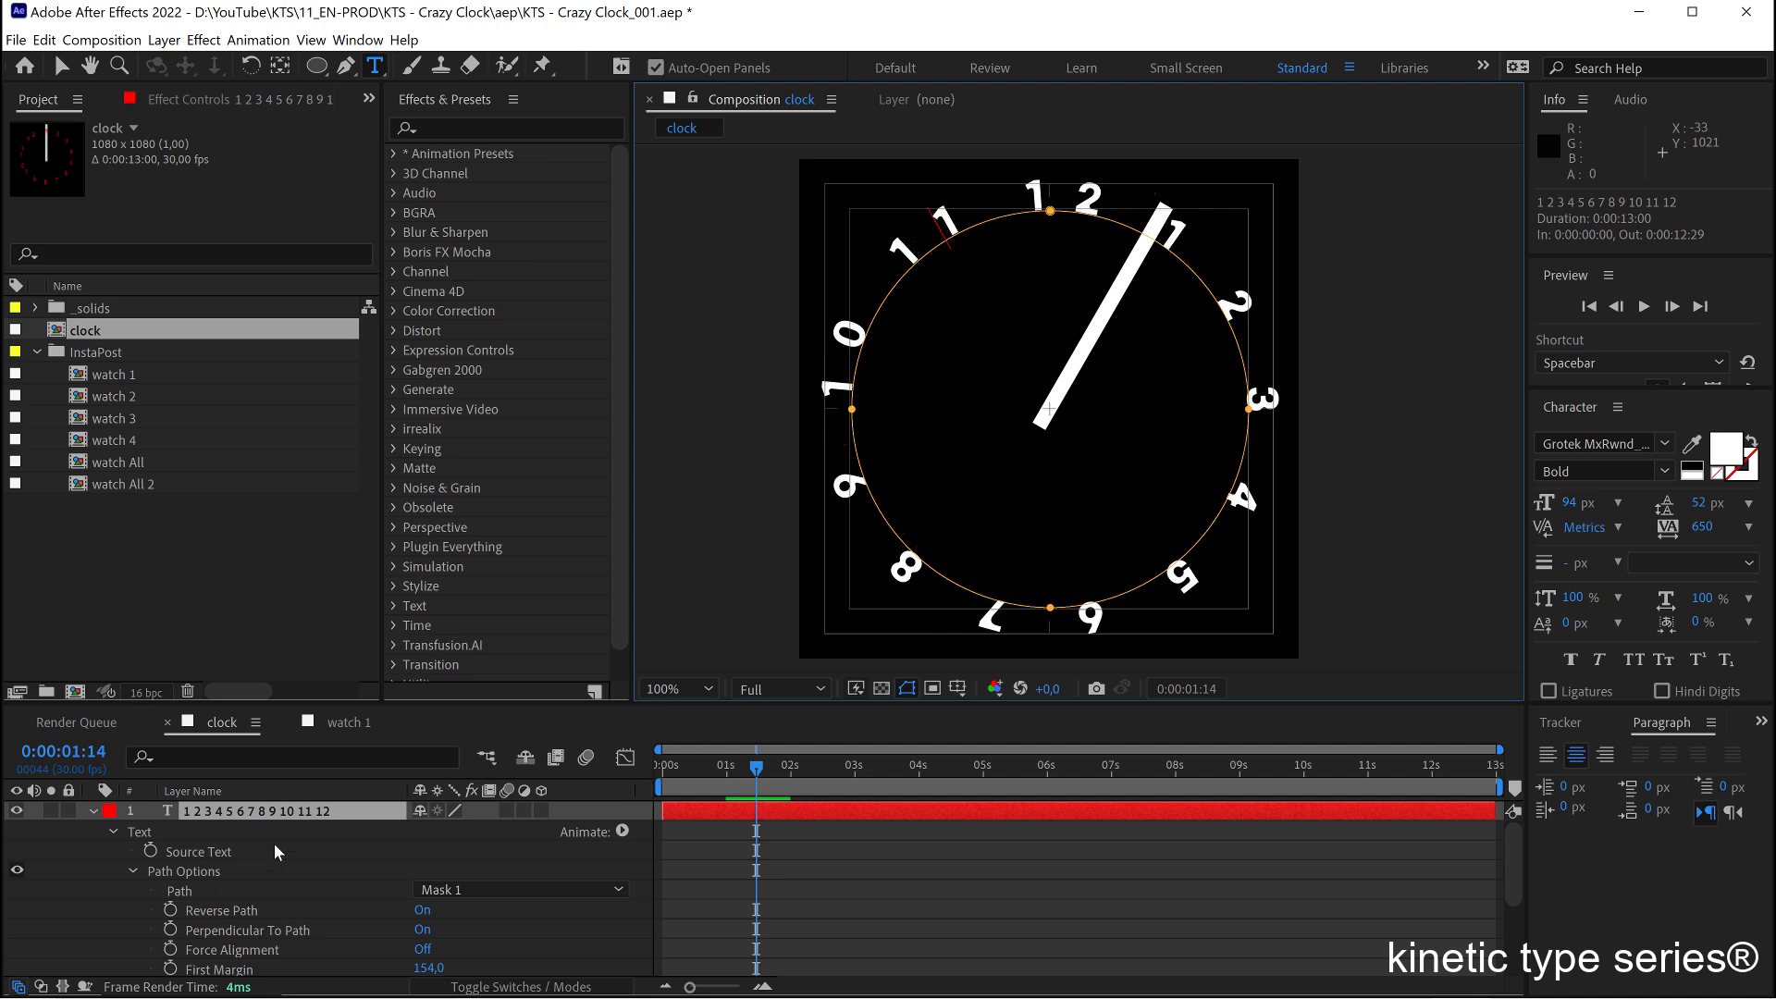
{"action": "left_click", "coordinate": [266, 814]}
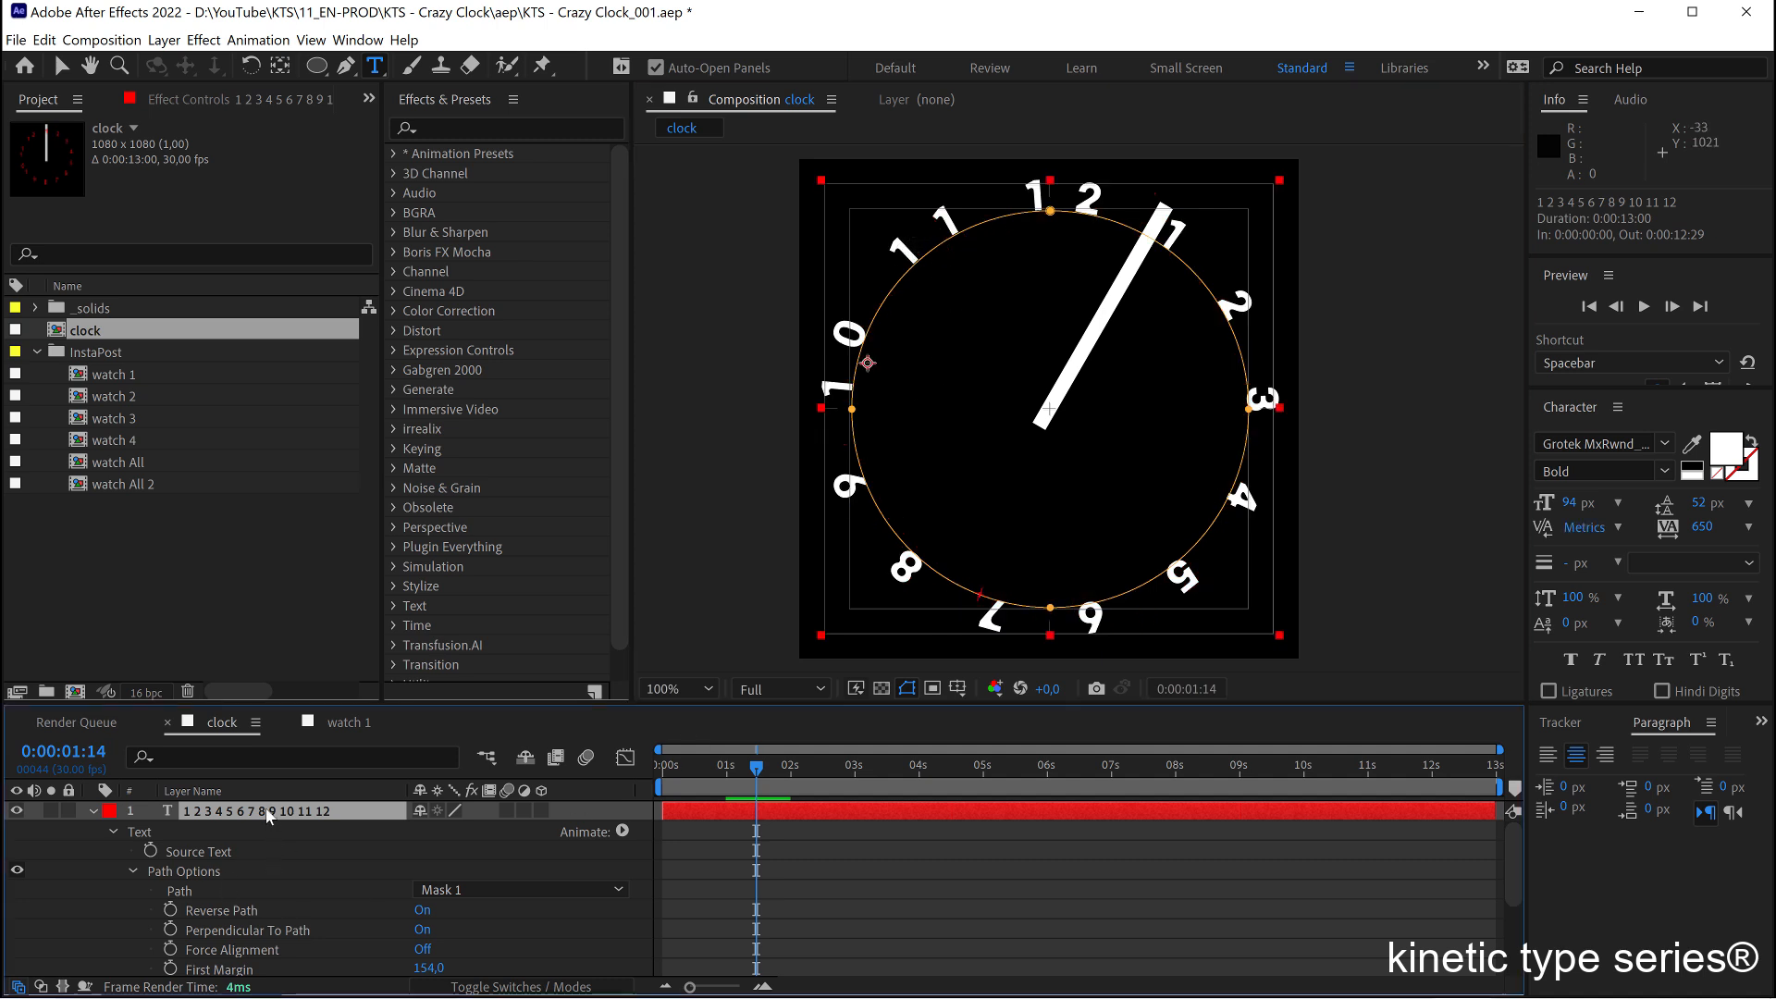
{"action": "left_click", "coordinate": [1045, 890]}
{"action": "left_click", "coordinate": [851, 812]}
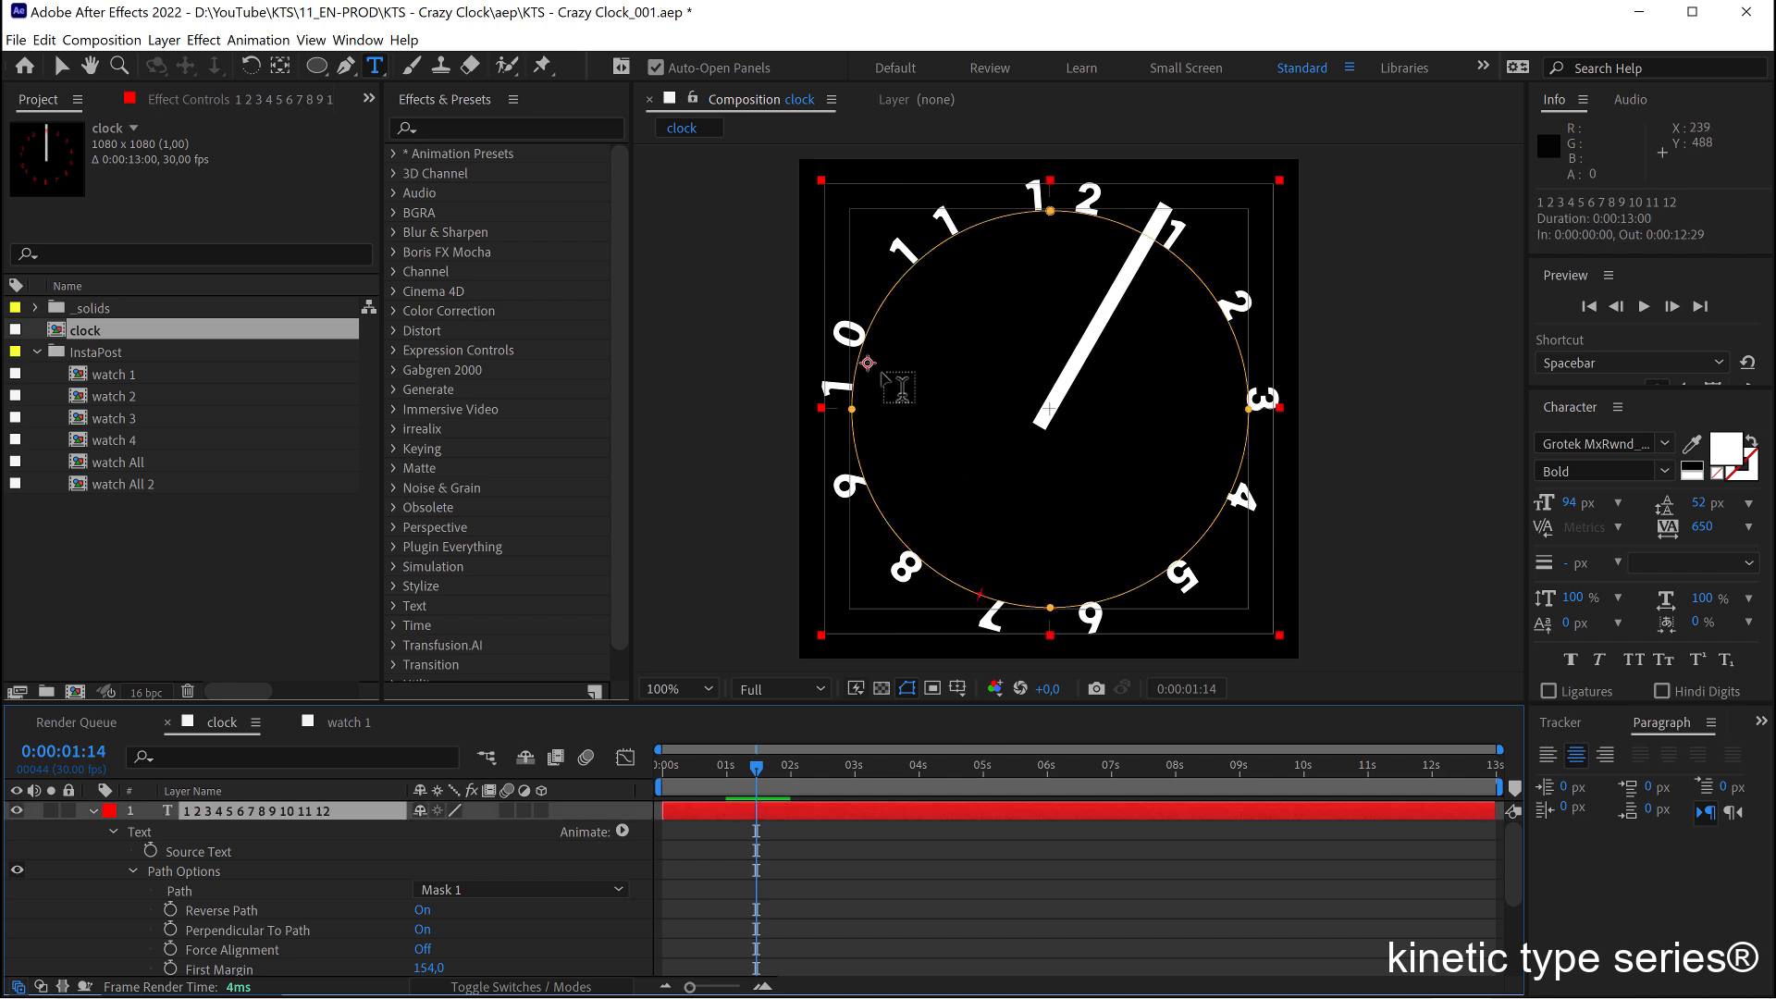
{"action": "double_click", "coordinate": [356, 811]}
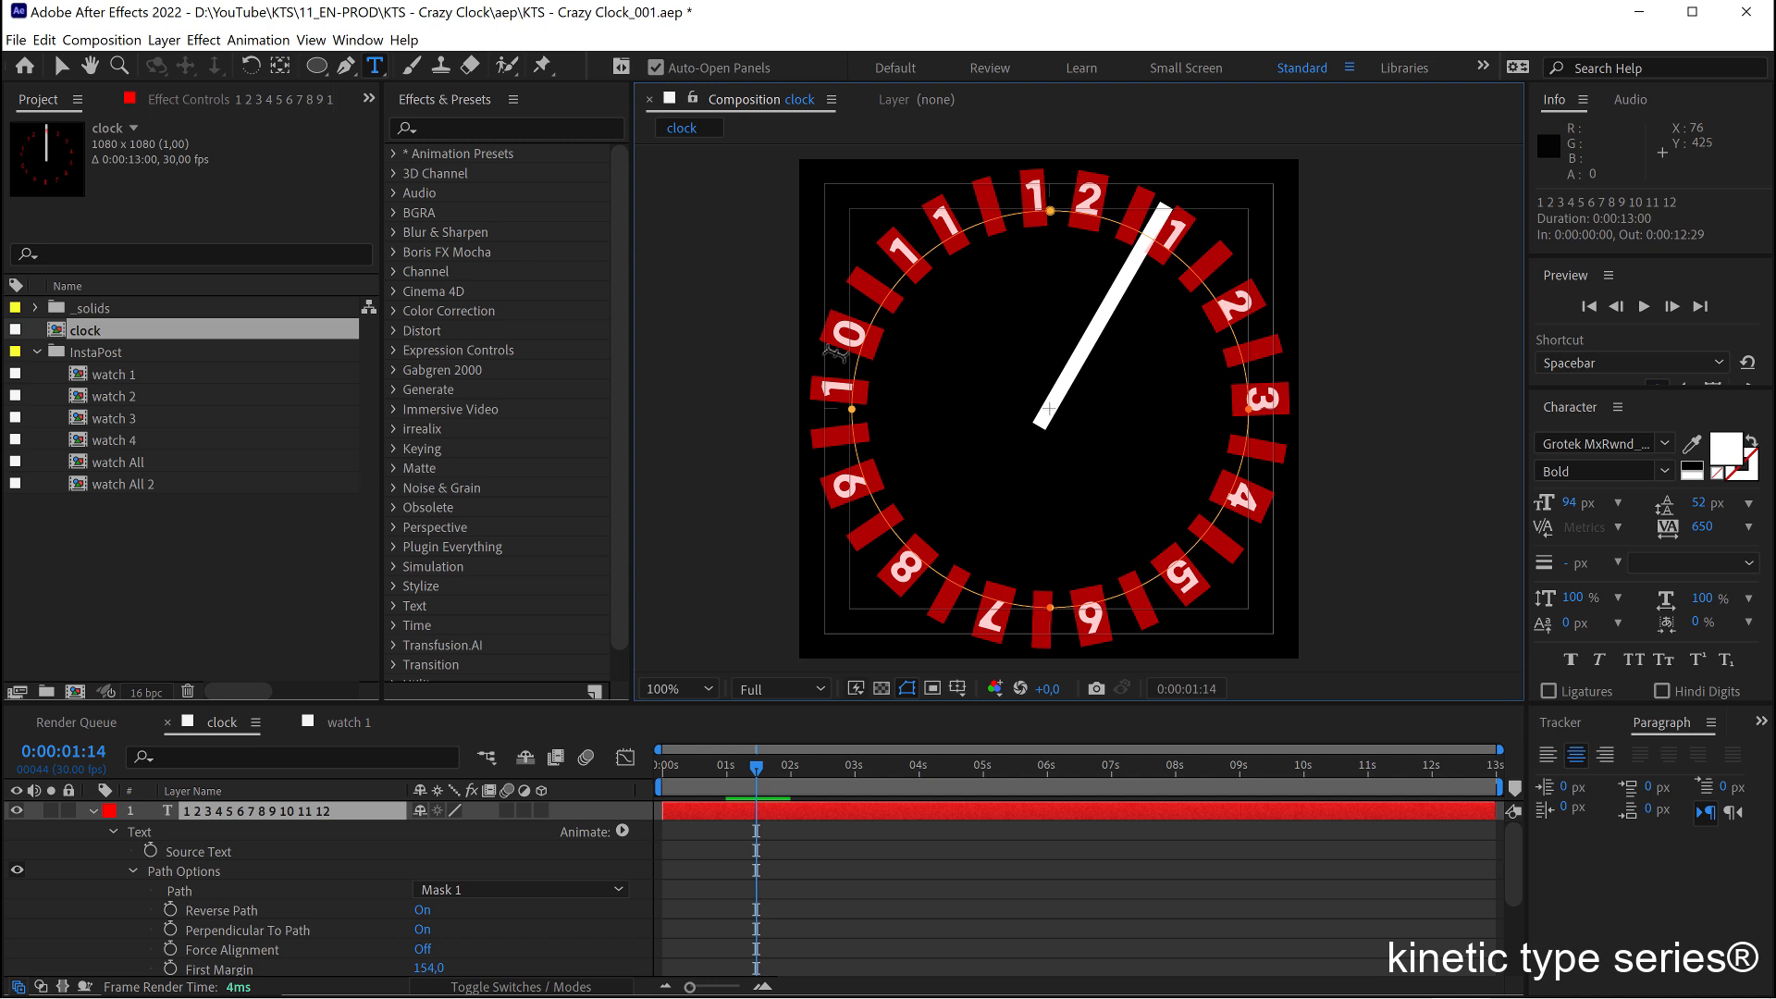
Try wider and tighter kerning in the gap between the numbers 1 and 2, ending at 120.
{"action": "left_click", "coordinate": [1201, 268]}
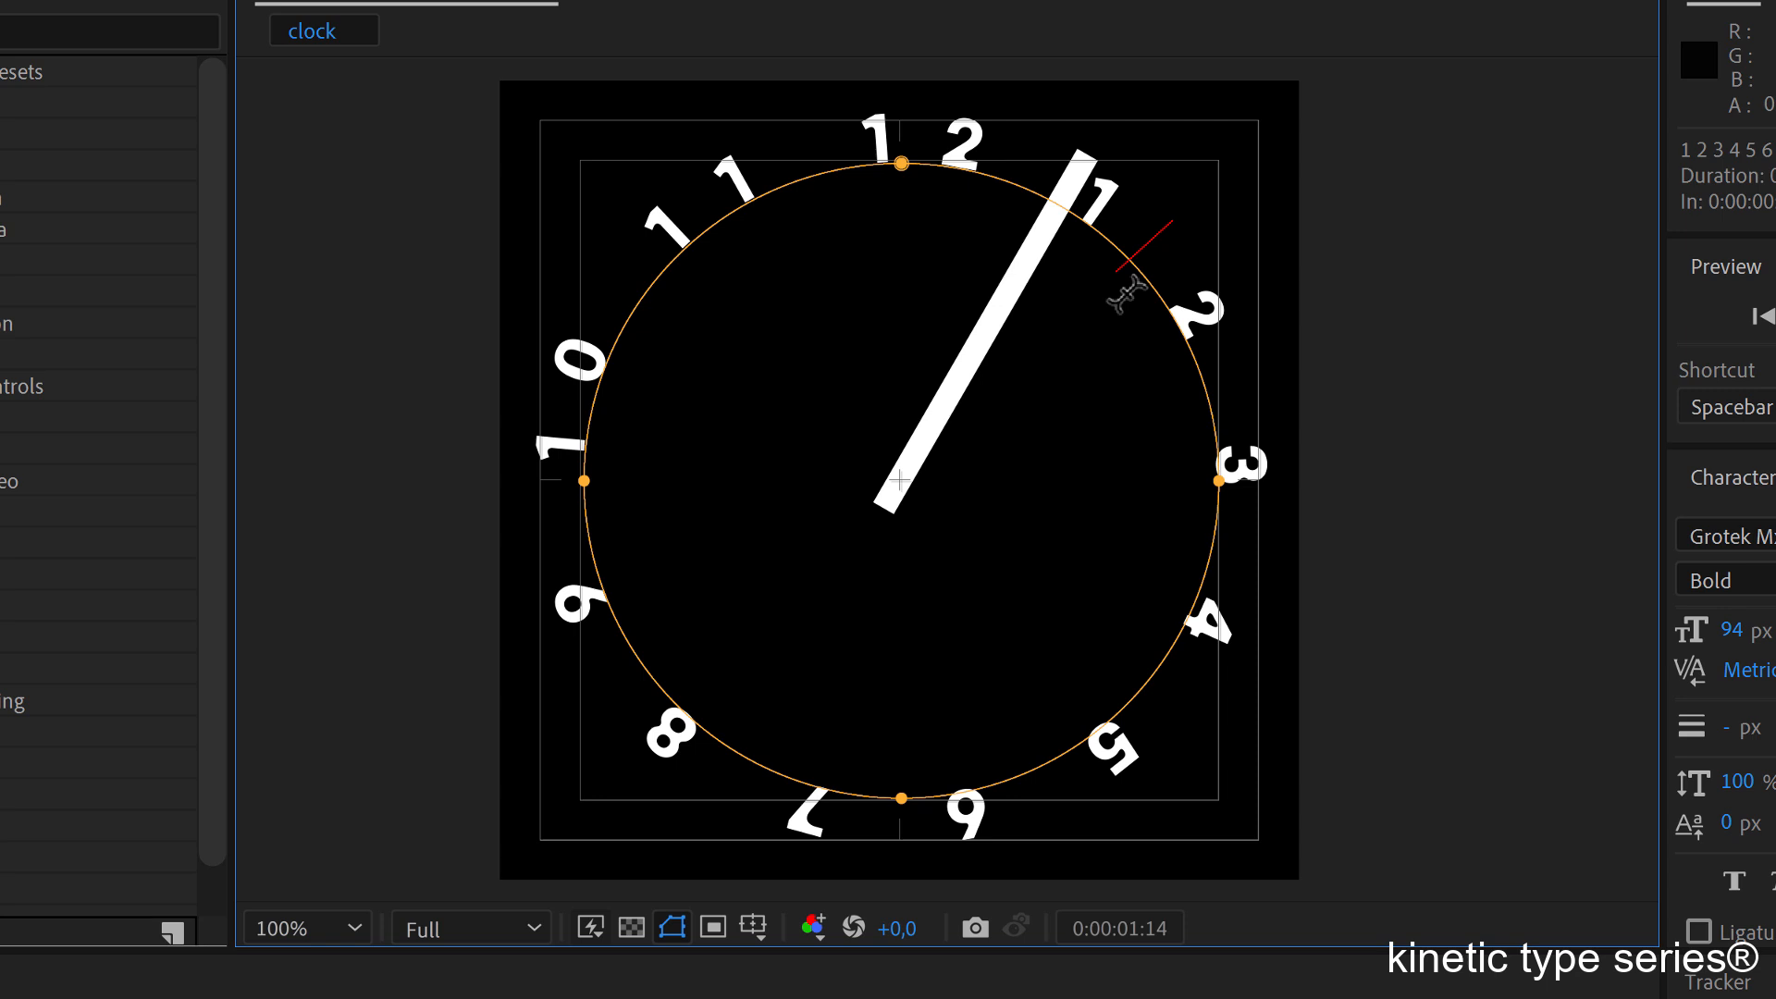
{"action": "key", "text": "alt+Right"}
{"action": "key", "text": "alt+Right"}
{"action": "key", "text": "alt+Right"}
{"action": "key", "text": "alt+Right"}
{"action": "key", "text": "alt+Right"}
{"action": "key", "text": "alt+Right"}
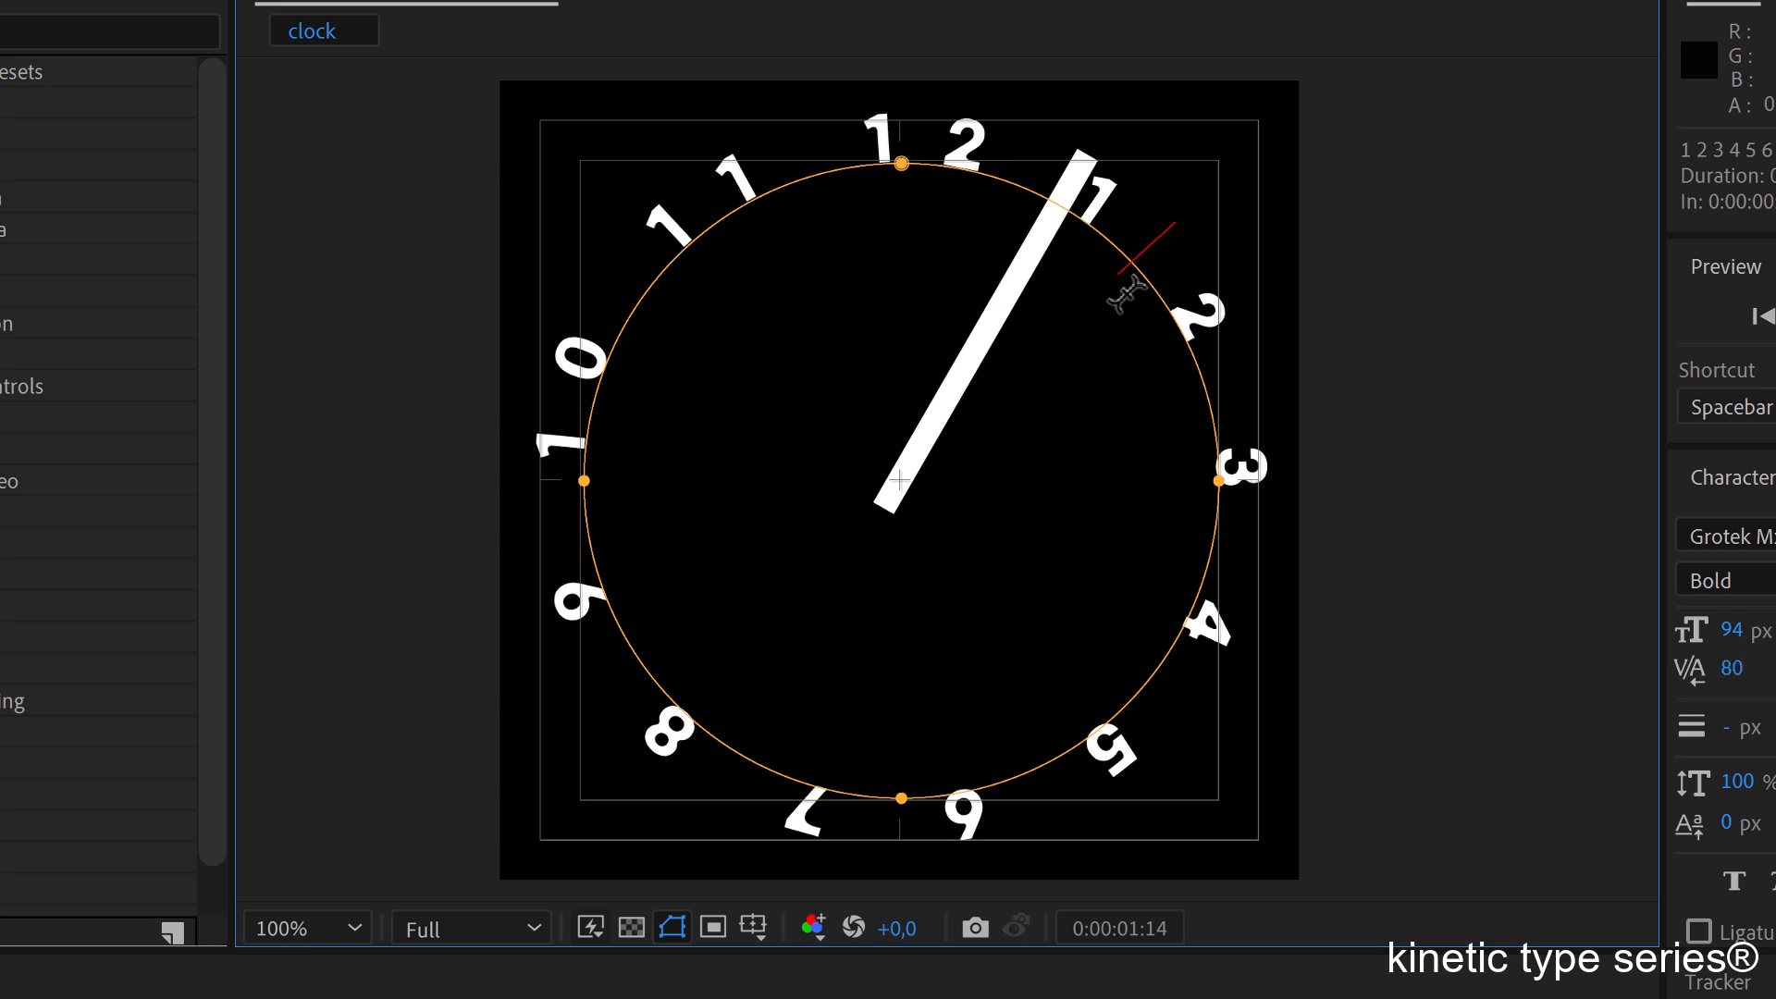
{"action": "key", "text": "alt+Left"}
{"action": "key", "text": "alt+Left"}
{"action": "key", "text": "alt+Left"}
{"action": "key", "text": "alt+Left"}
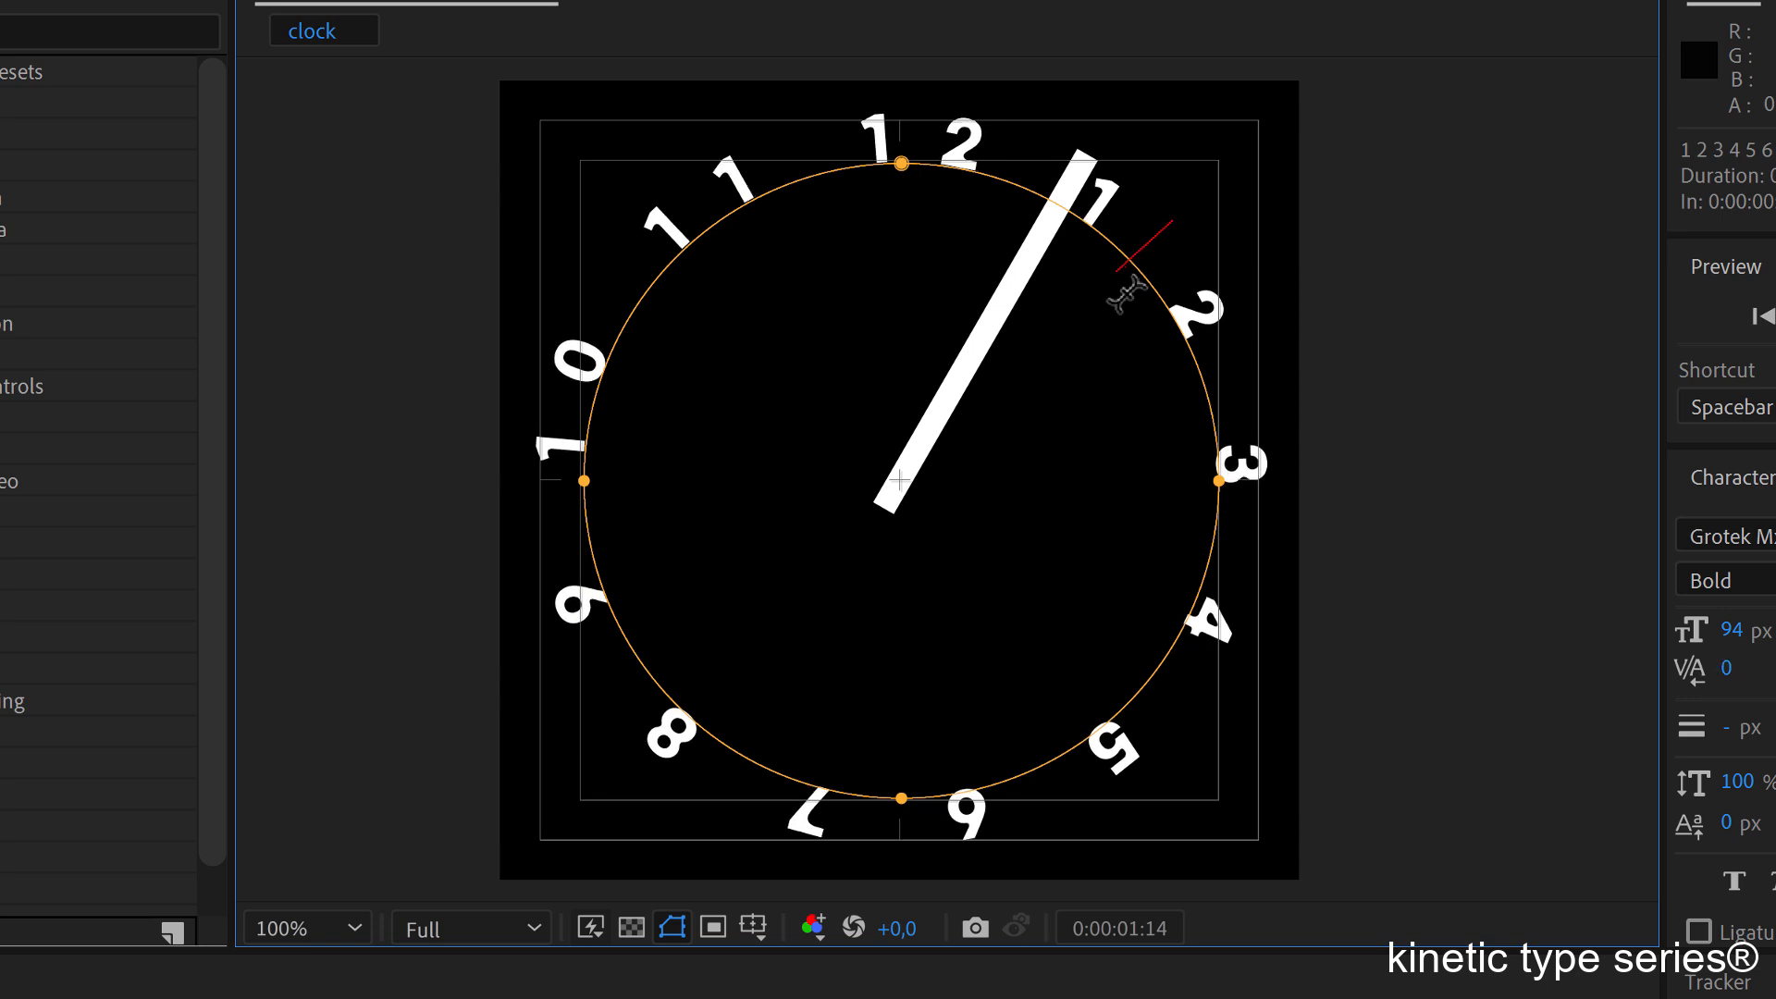
{"action": "key", "text": "alt+Right"}
{"action": "key", "text": "alt+Right"}
{"action": "key", "text": "alt+Right"}
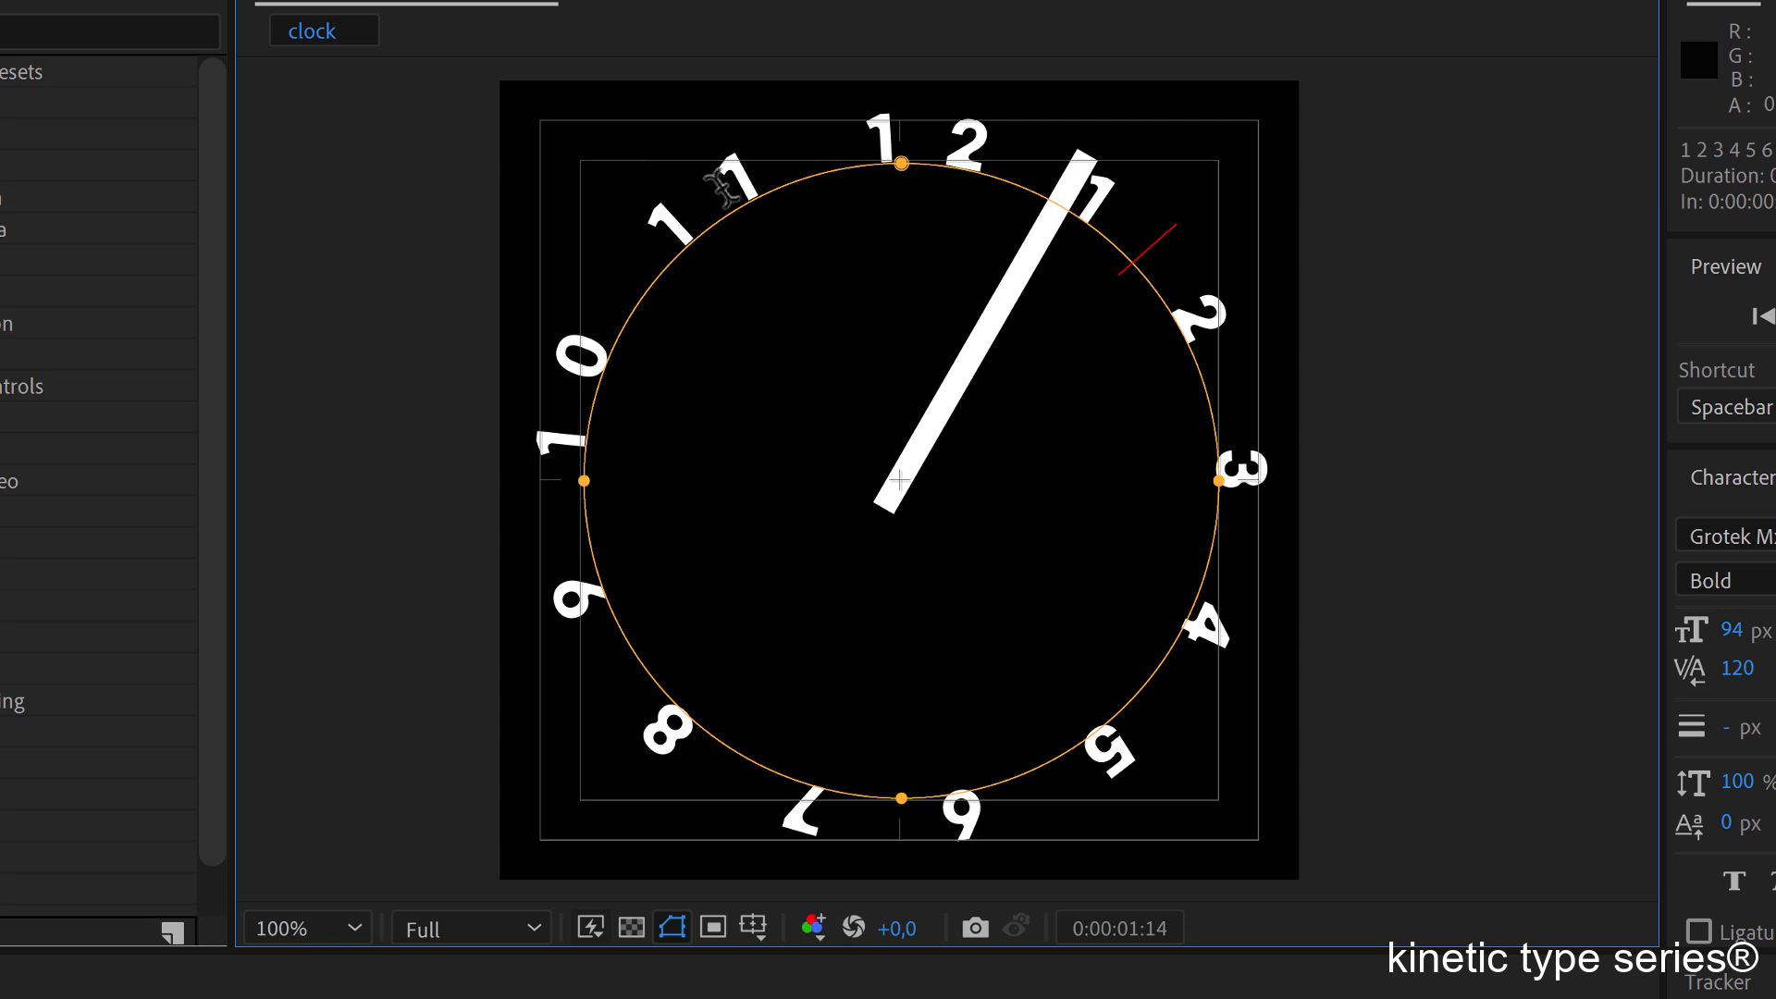
Tighten the kerning between the two digits of the number 11 to -680.
{"action": "left_click", "coordinate": [728, 188]}
{"action": "key", "text": "alt+Right"}
{"action": "key", "text": "alt+Right"}
{"action": "key", "text": "alt+Right"}
{"action": "key", "text": "alt+Right"}
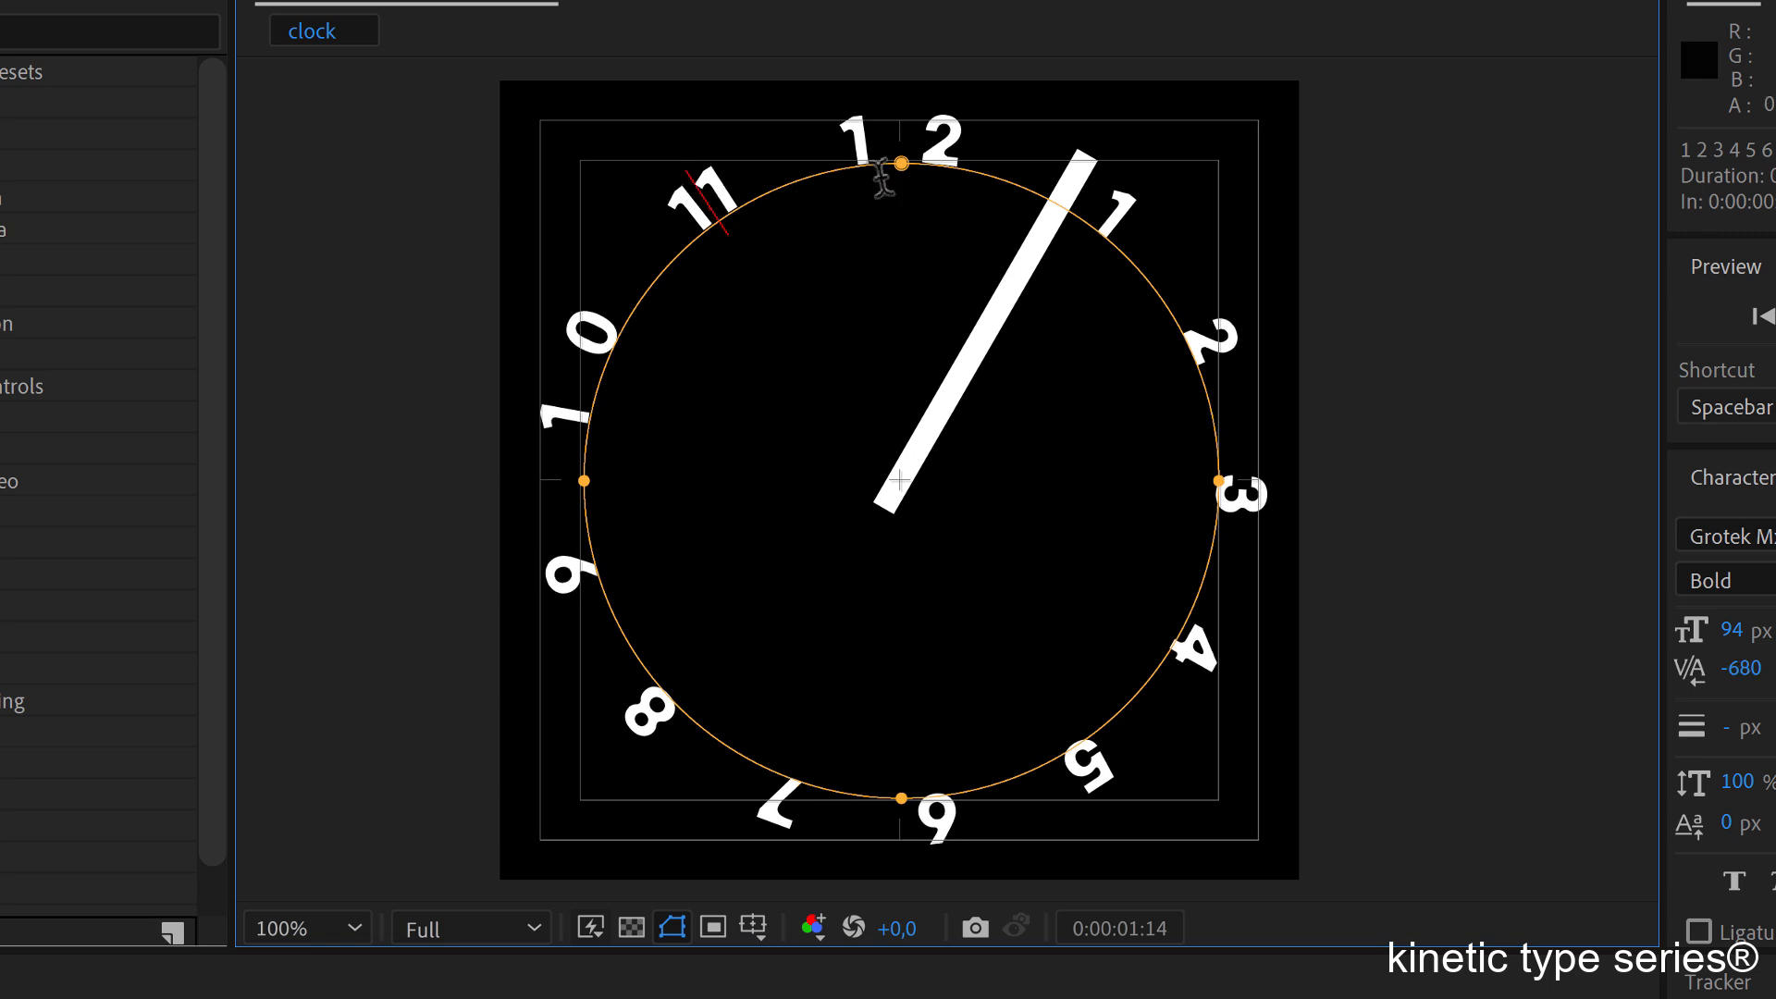
Tighten the kerning between the two digits of the number 12 to -500.
{"action": "left_click", "coordinate": [902, 183]}
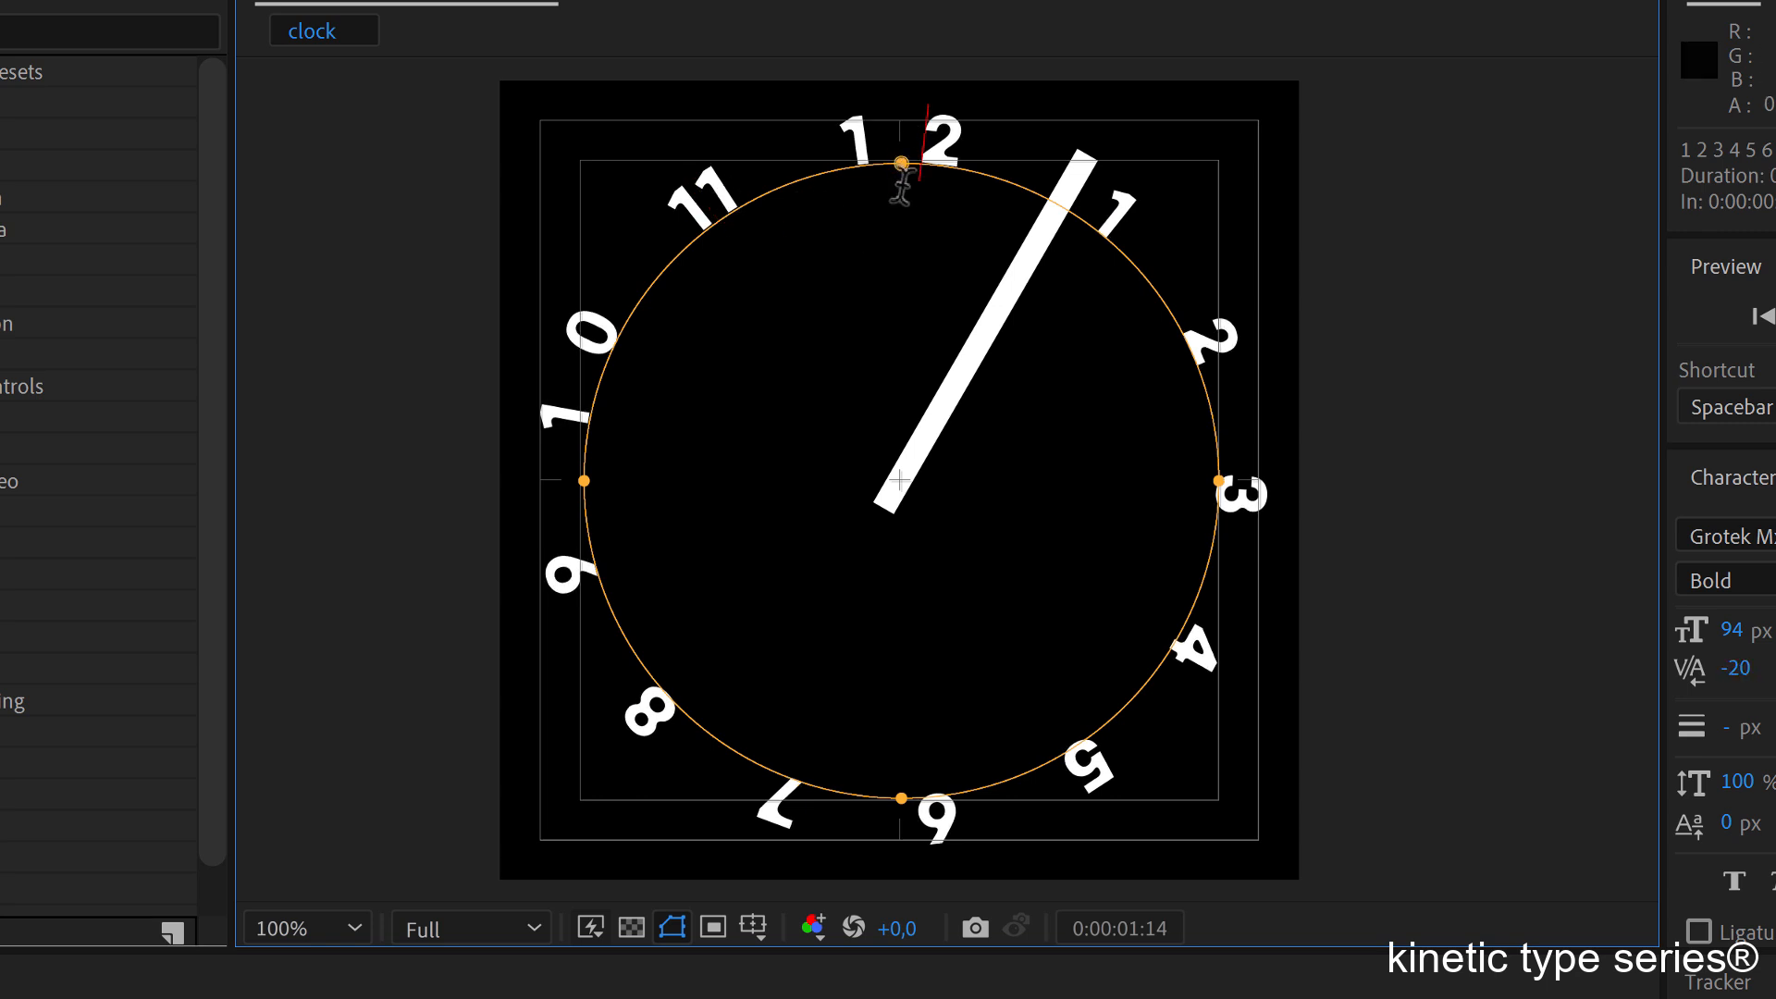
{"action": "key", "text": "alt+Left"}
{"action": "key", "text": "alt+Left"}
{"action": "key", "text": "alt+Left"}
{"action": "key", "text": "alt+Left"}
{"action": "key", "text": "alt+Left"}
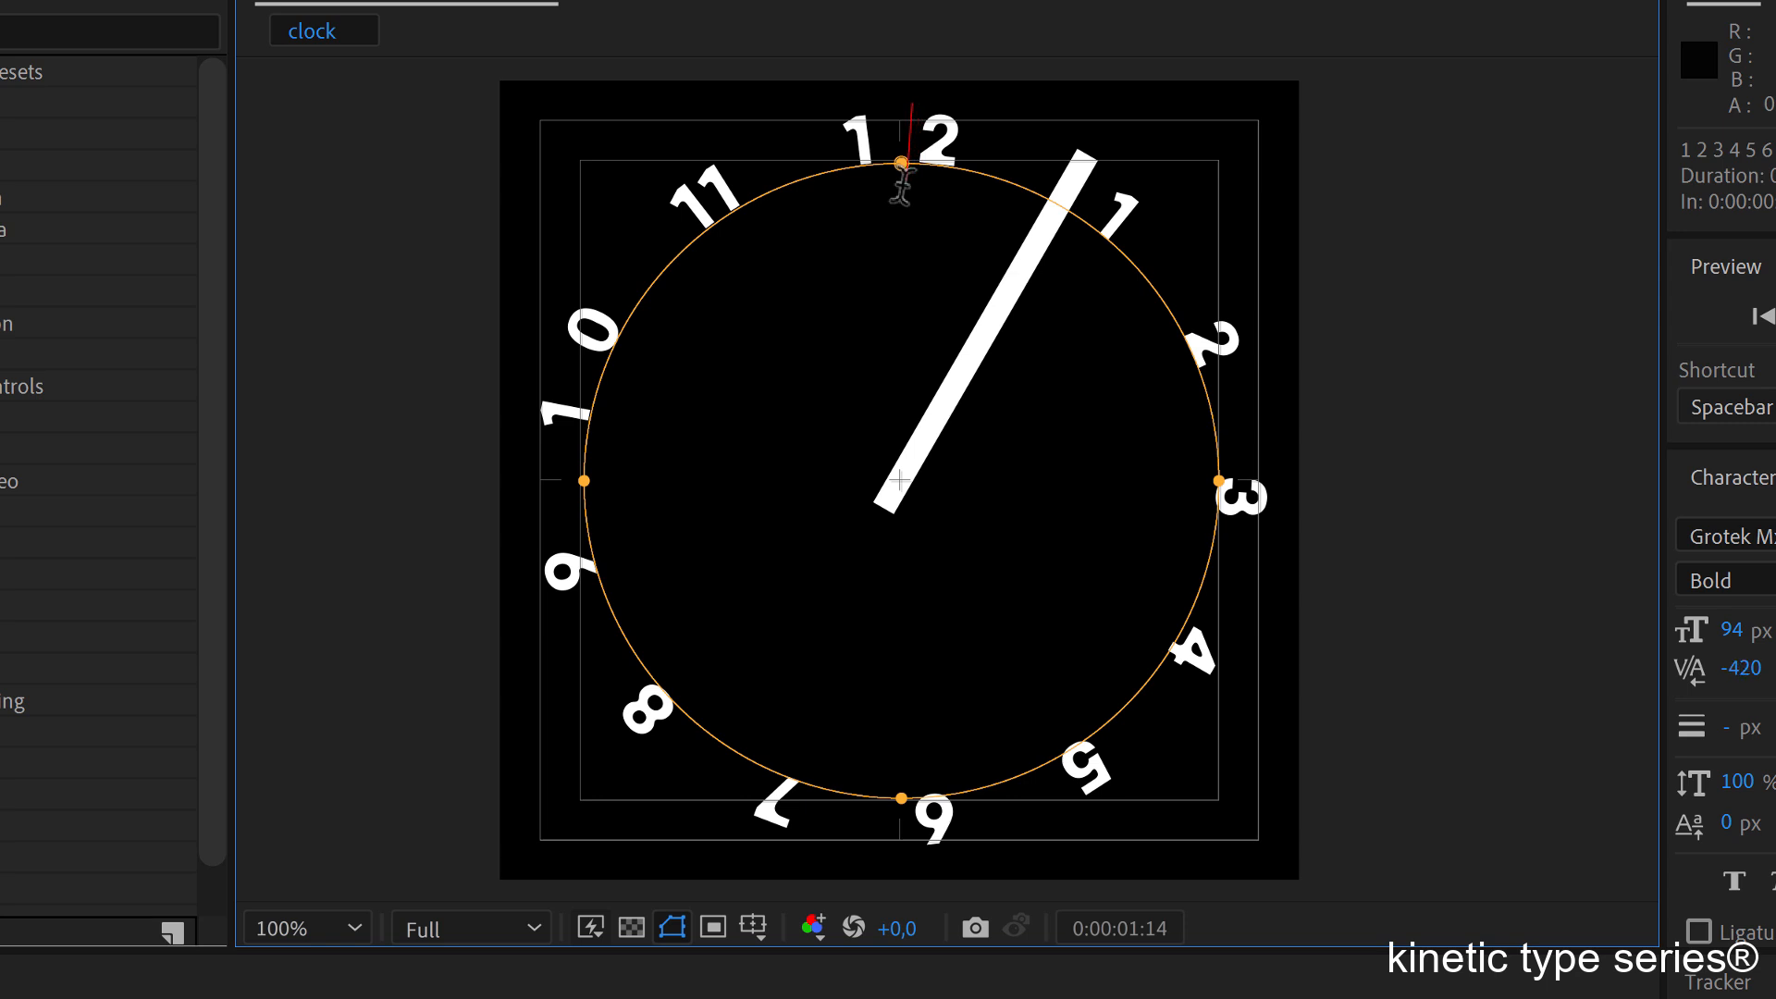
{"action": "key", "text": "alt+Left"}
{"action": "key", "text": "alt+Left"}
{"action": "key", "text": "alt+Left"}
{"action": "key", "text": "alt+Left"}
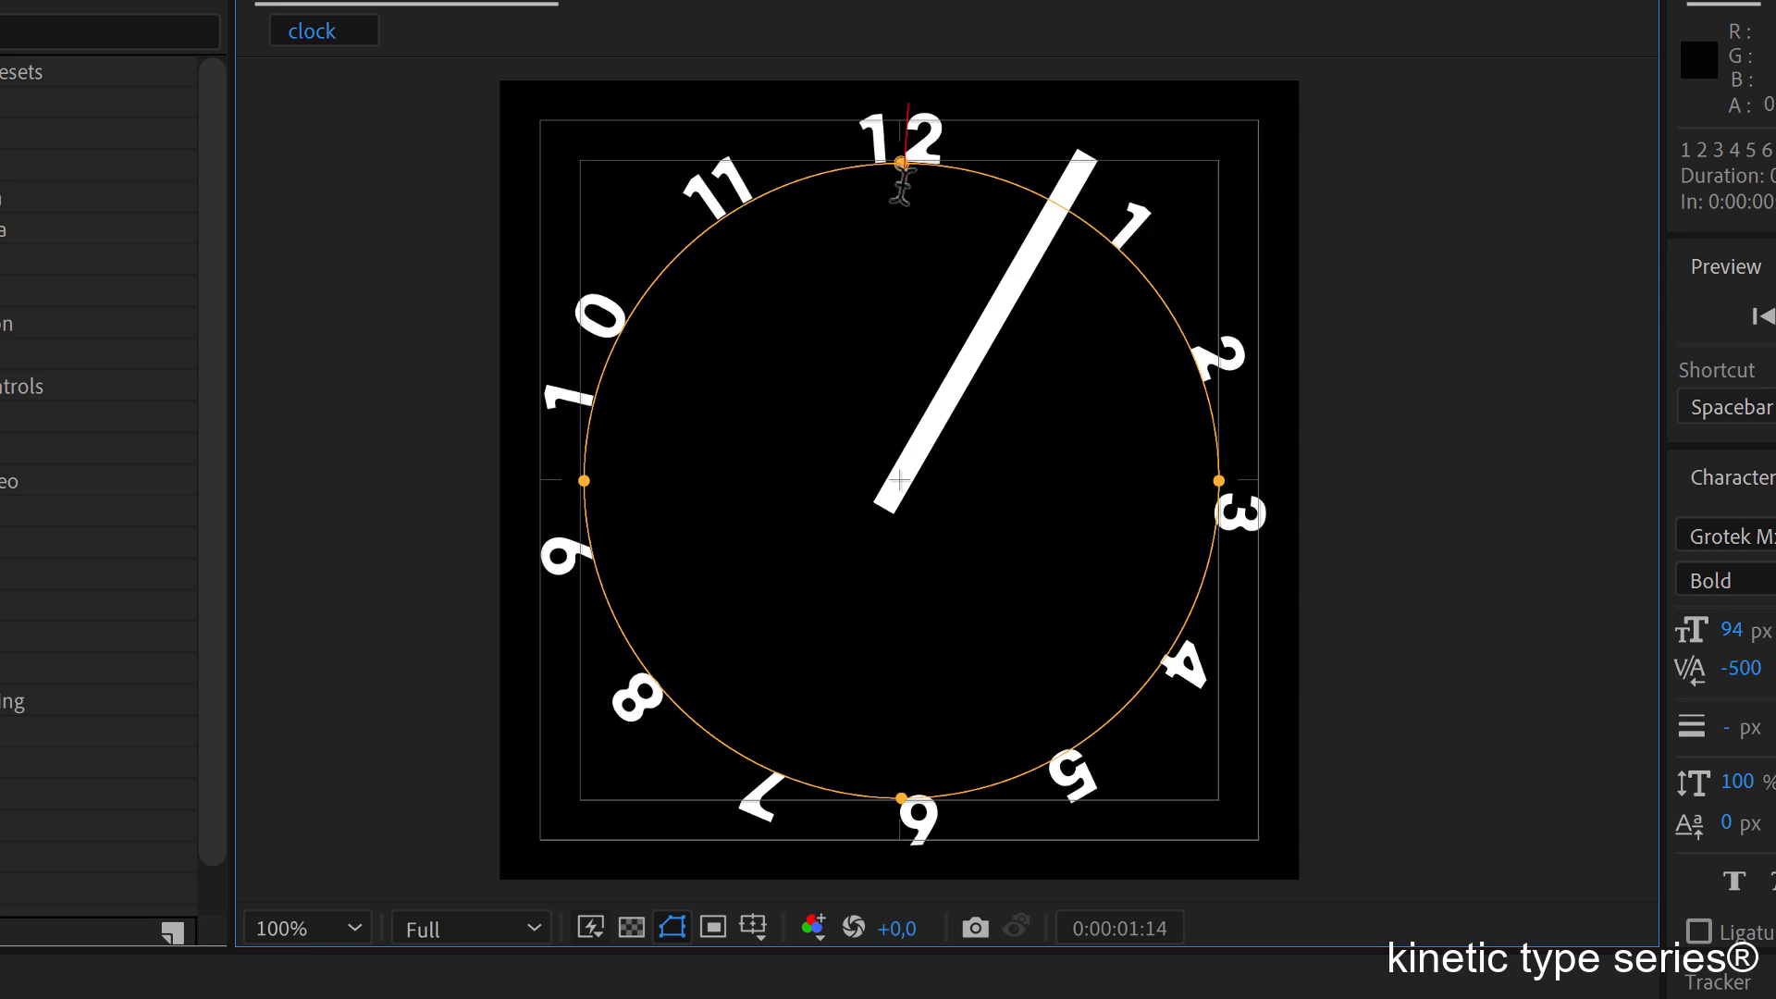
Tighten the kerning between the two digits of the number 10 to -580.
{"action": "left_click", "coordinate": [585, 349]}
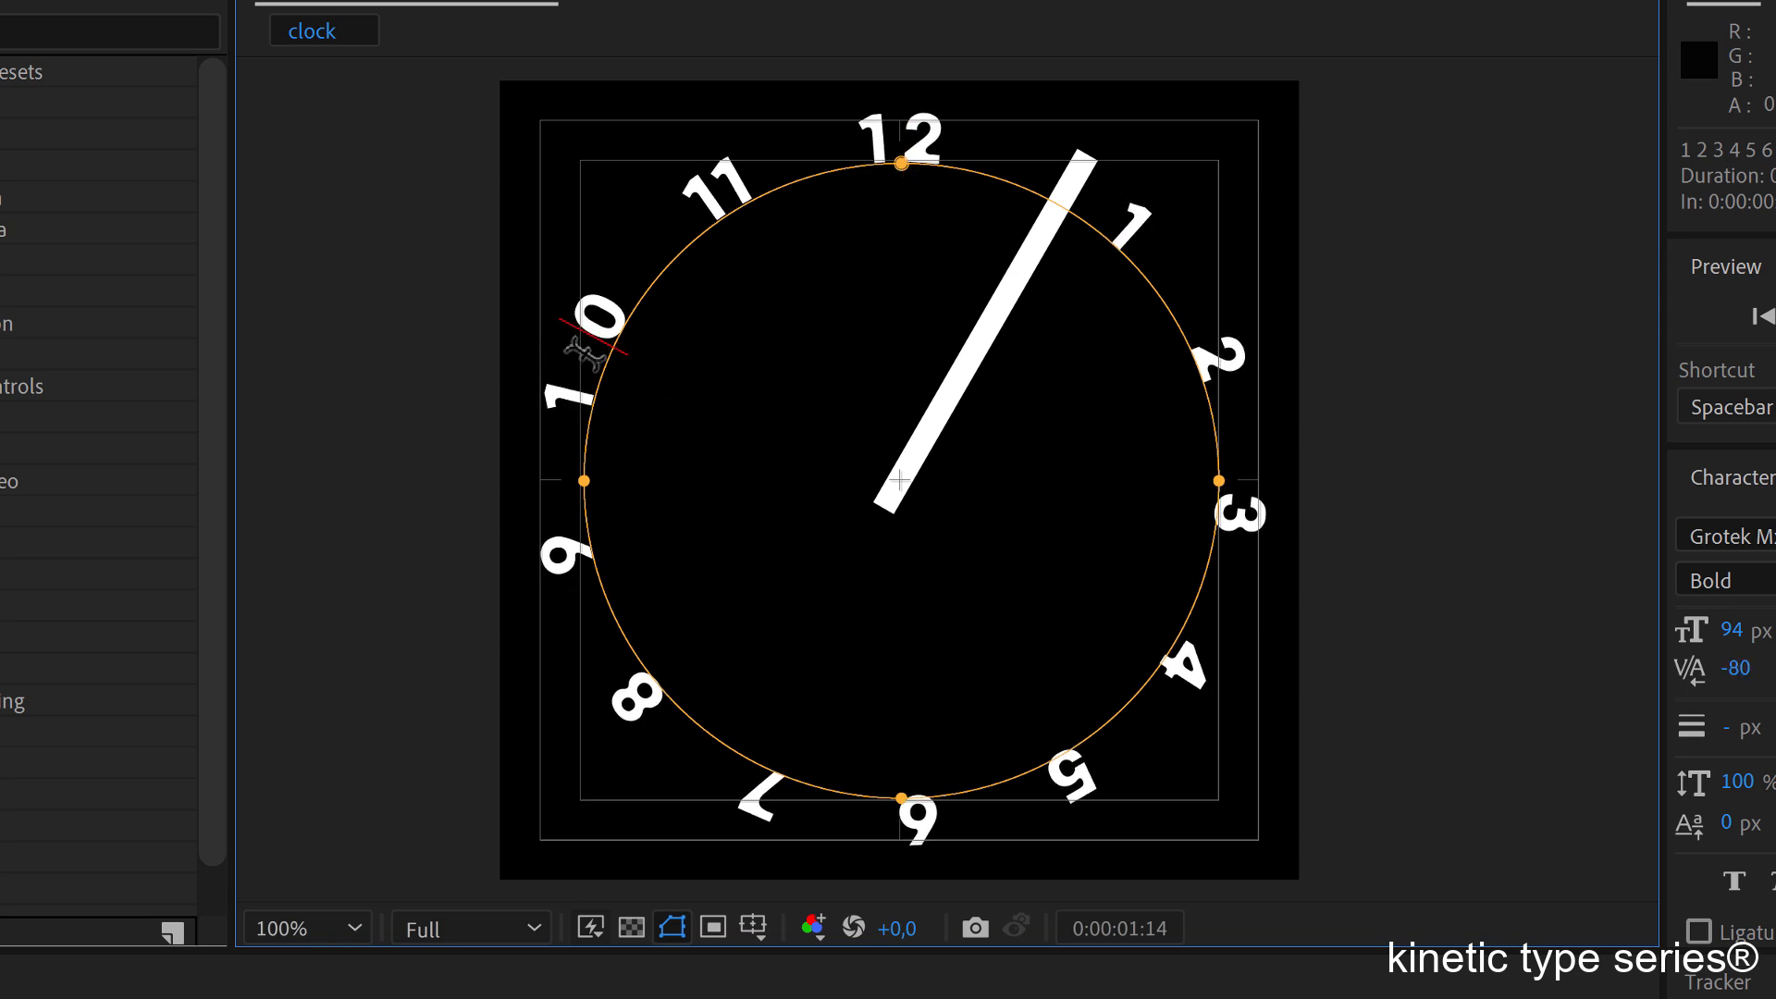
{"action": "key", "text": "alt+Left"}
{"action": "key", "text": "alt+Left"}
{"action": "key", "text": "alt+Left"}
{"action": "key", "text": "alt+Left"}
{"action": "key", "text": "alt+Left"}
{"action": "key", "text": "alt+Left"}
{"action": "key", "text": "alt+Left"}
{"action": "key", "text": "alt+Left"}
{"action": "key", "text": "alt+Left"}
{"action": "key", "text": "alt+Left"}
{"action": "key", "text": "alt+Left"}
{"action": "key", "text": "alt+Left"}
{"action": "key", "text": "alt+Left"}
{"action": "key", "text": "alt+Left"}
{"action": "key", "text": "alt+Left"}
{"action": "key", "text": "alt+Left"}
{"action": "key", "text": "alt+Left"}
{"action": "key", "text": "alt+Left"}
{"action": "key", "text": "alt+Left"}
{"action": "key", "text": "alt+Left"}
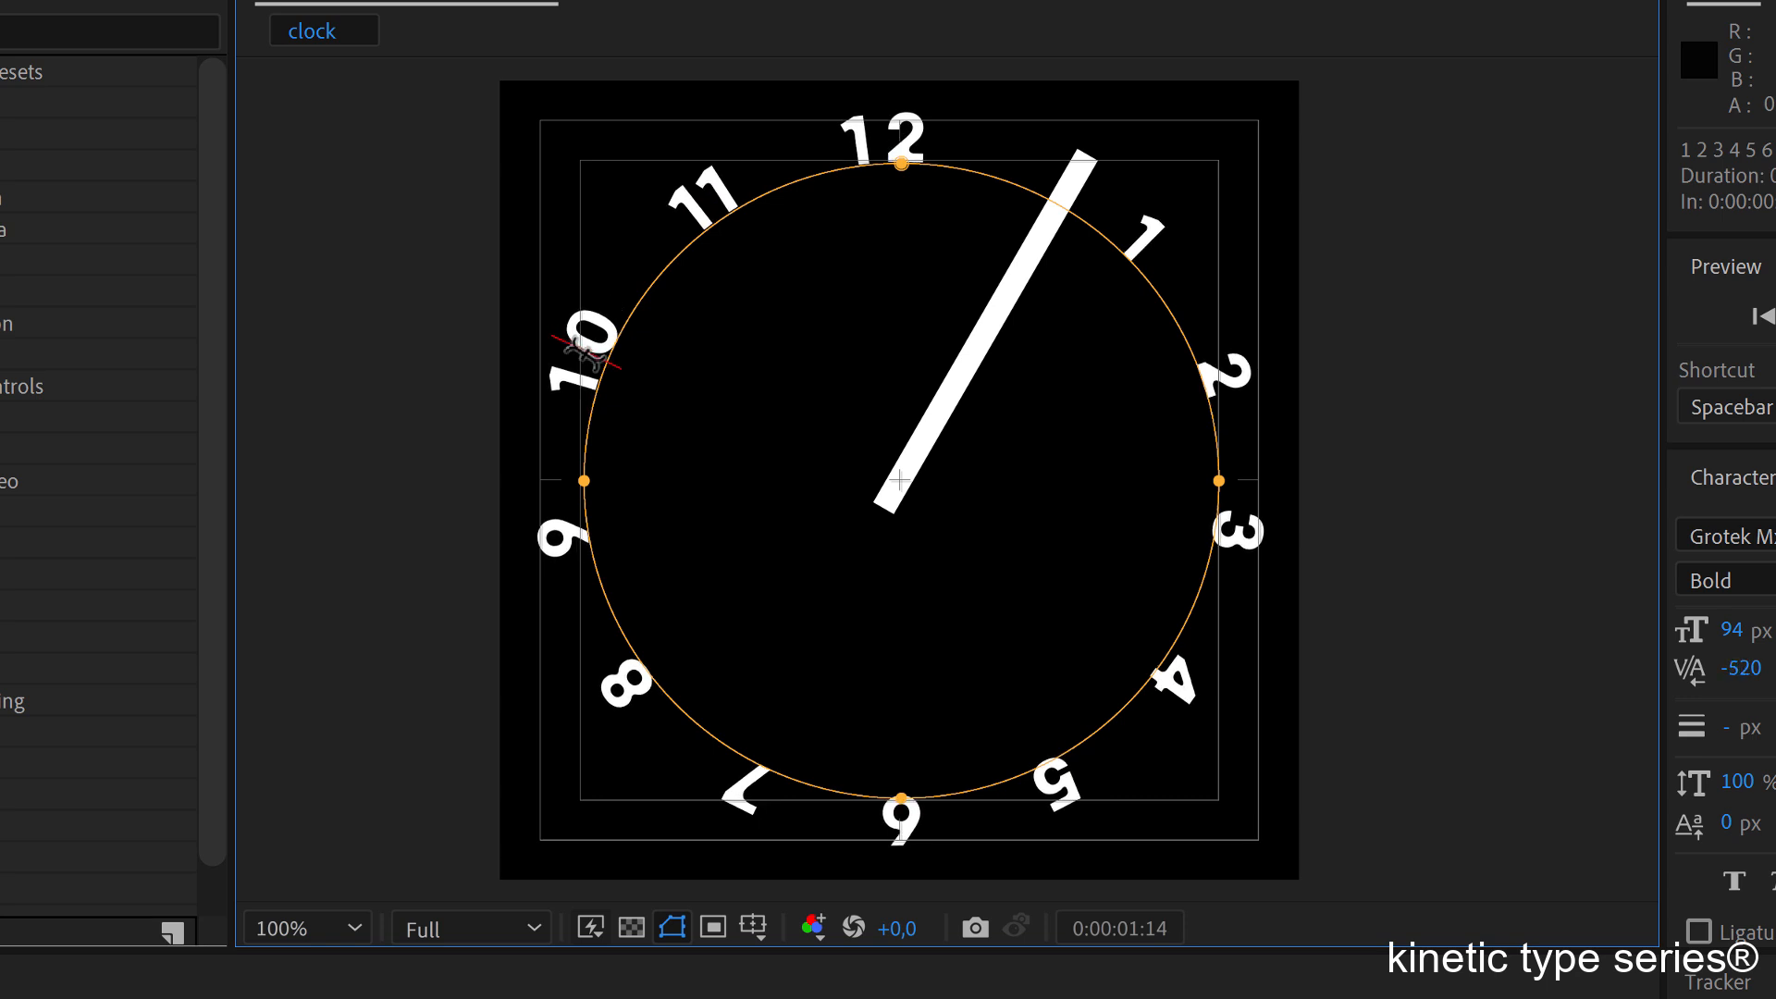
{"action": "key", "text": "alt+Left"}
{"action": "key", "text": "alt+Left"}
{"action": "key", "text": "alt+Left"}
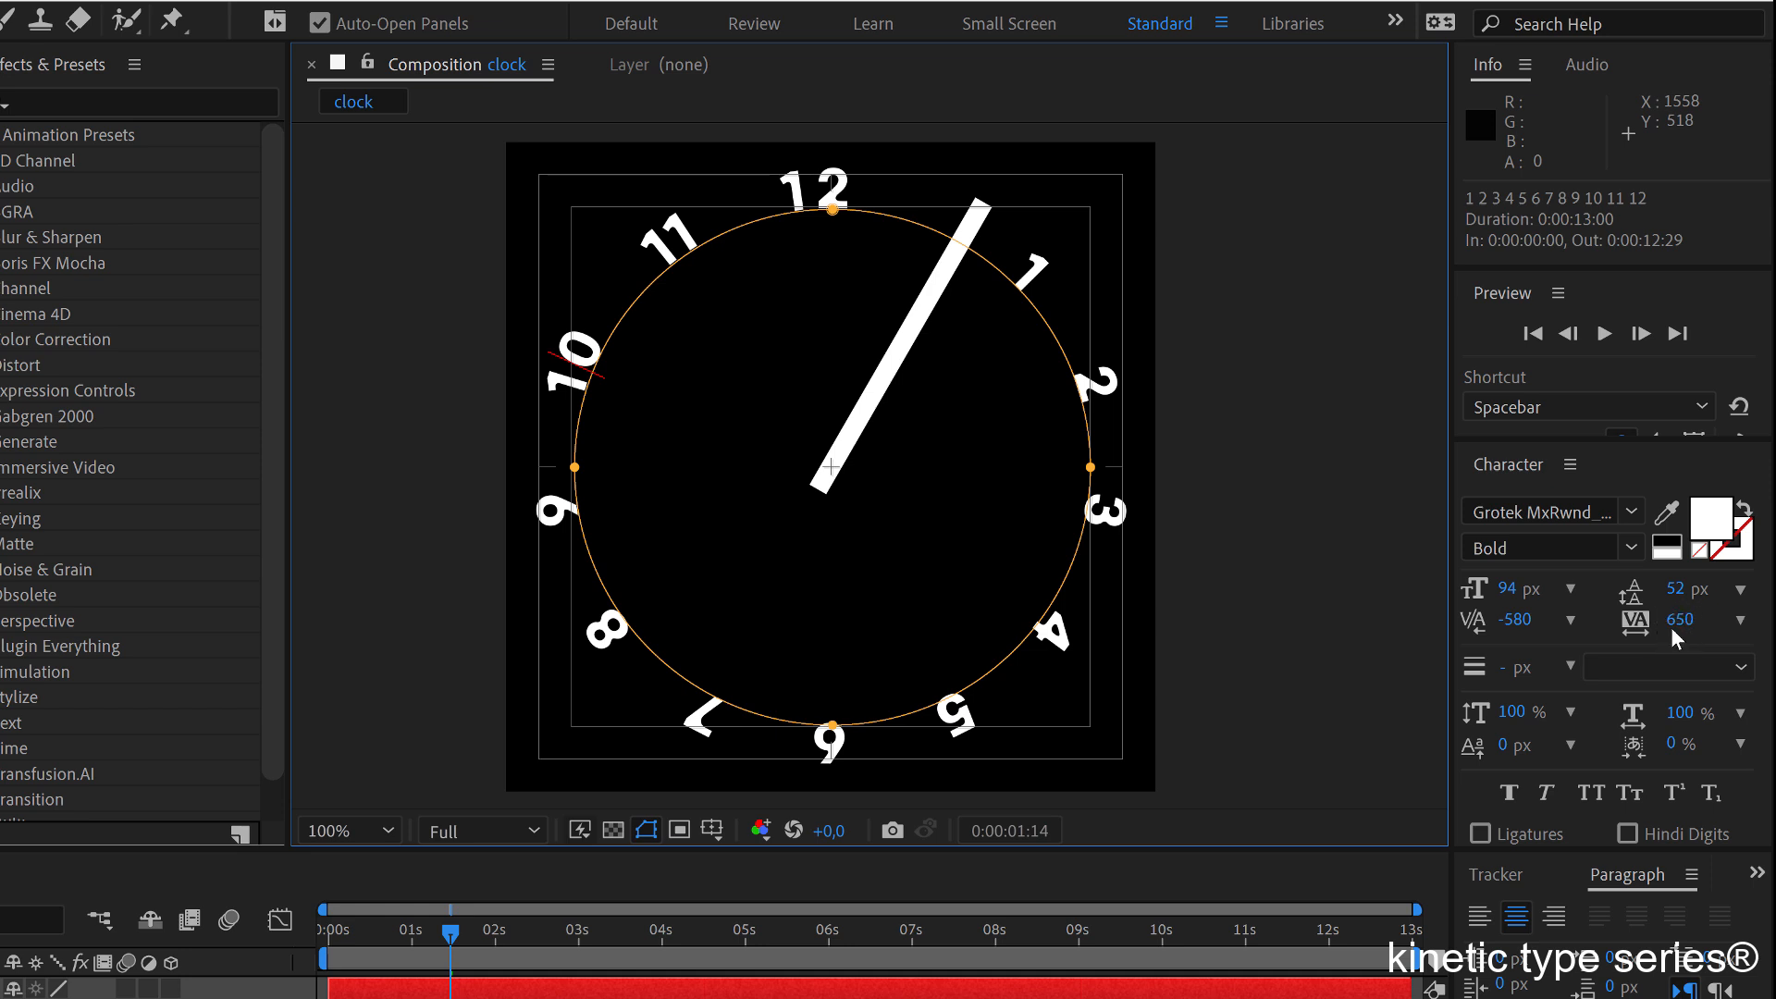
Select all characters of the number text and set their tracking to 664.
{"action": "left_click_drag", "start_coordinate": [1674, 623], "coordinate": [1656, 621]}
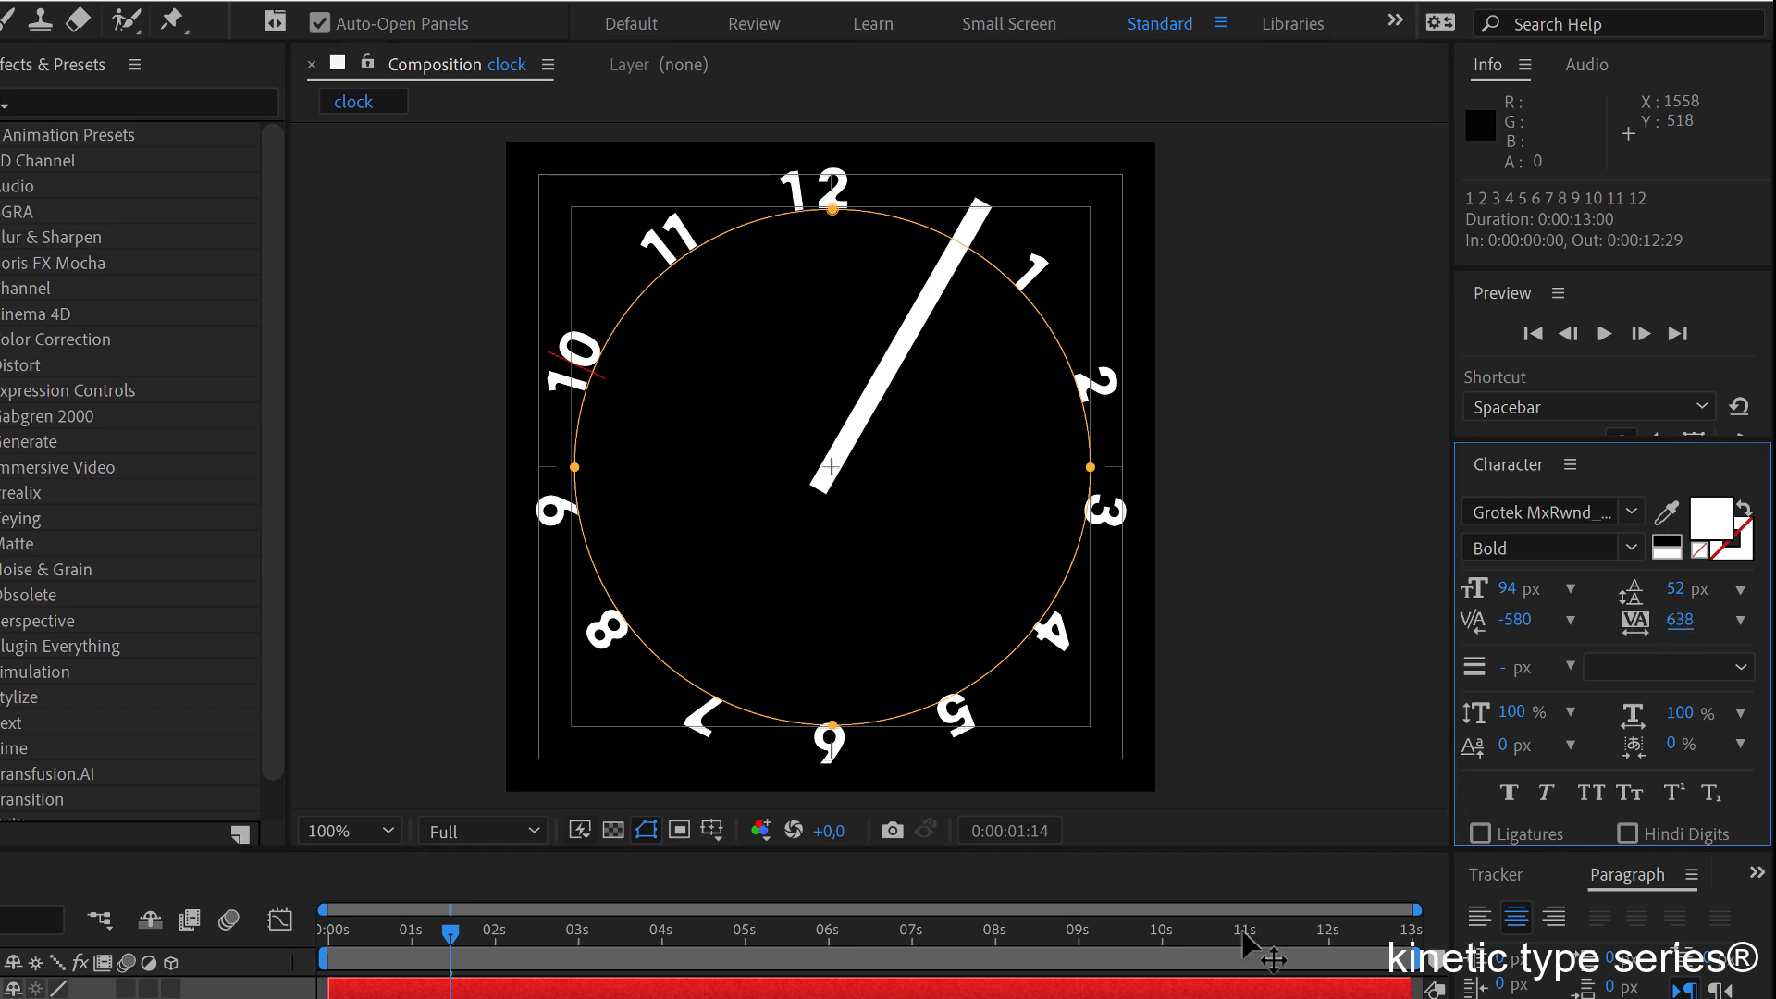
{"action": "double_click", "coordinate": [1150, 993]}
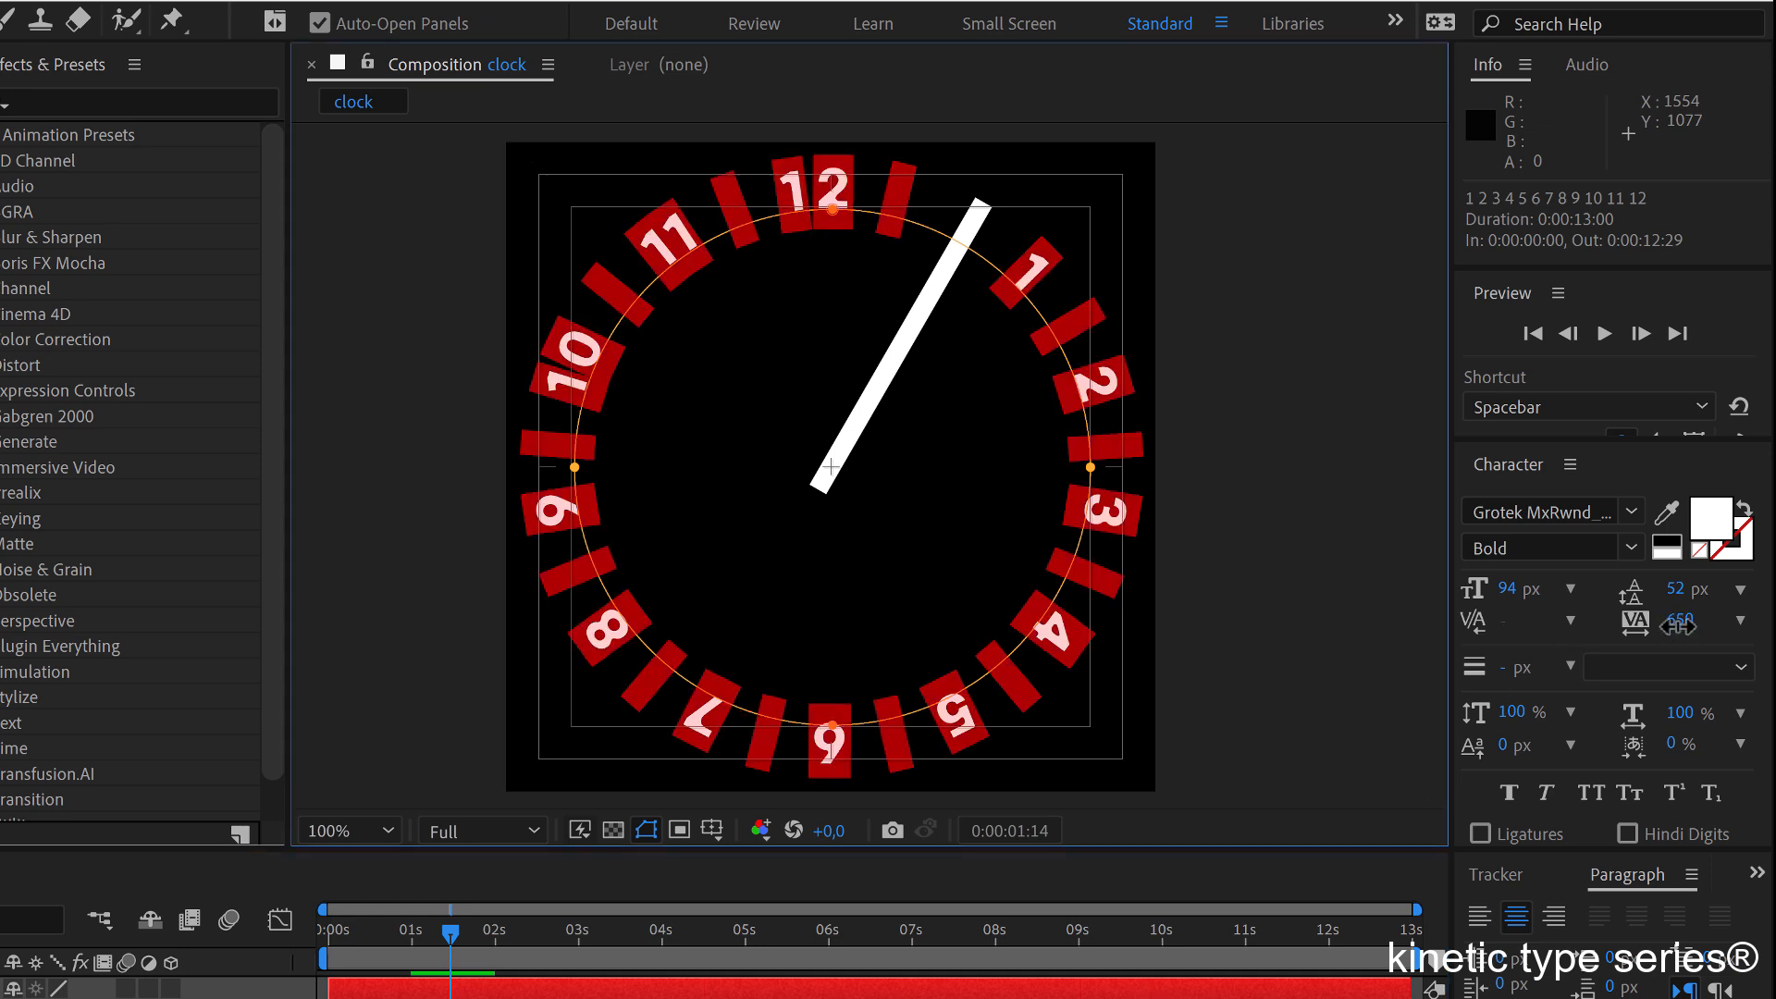
{"action": "left_click_drag", "start_coordinate": [1674, 621], "coordinate": [1661, 625]}
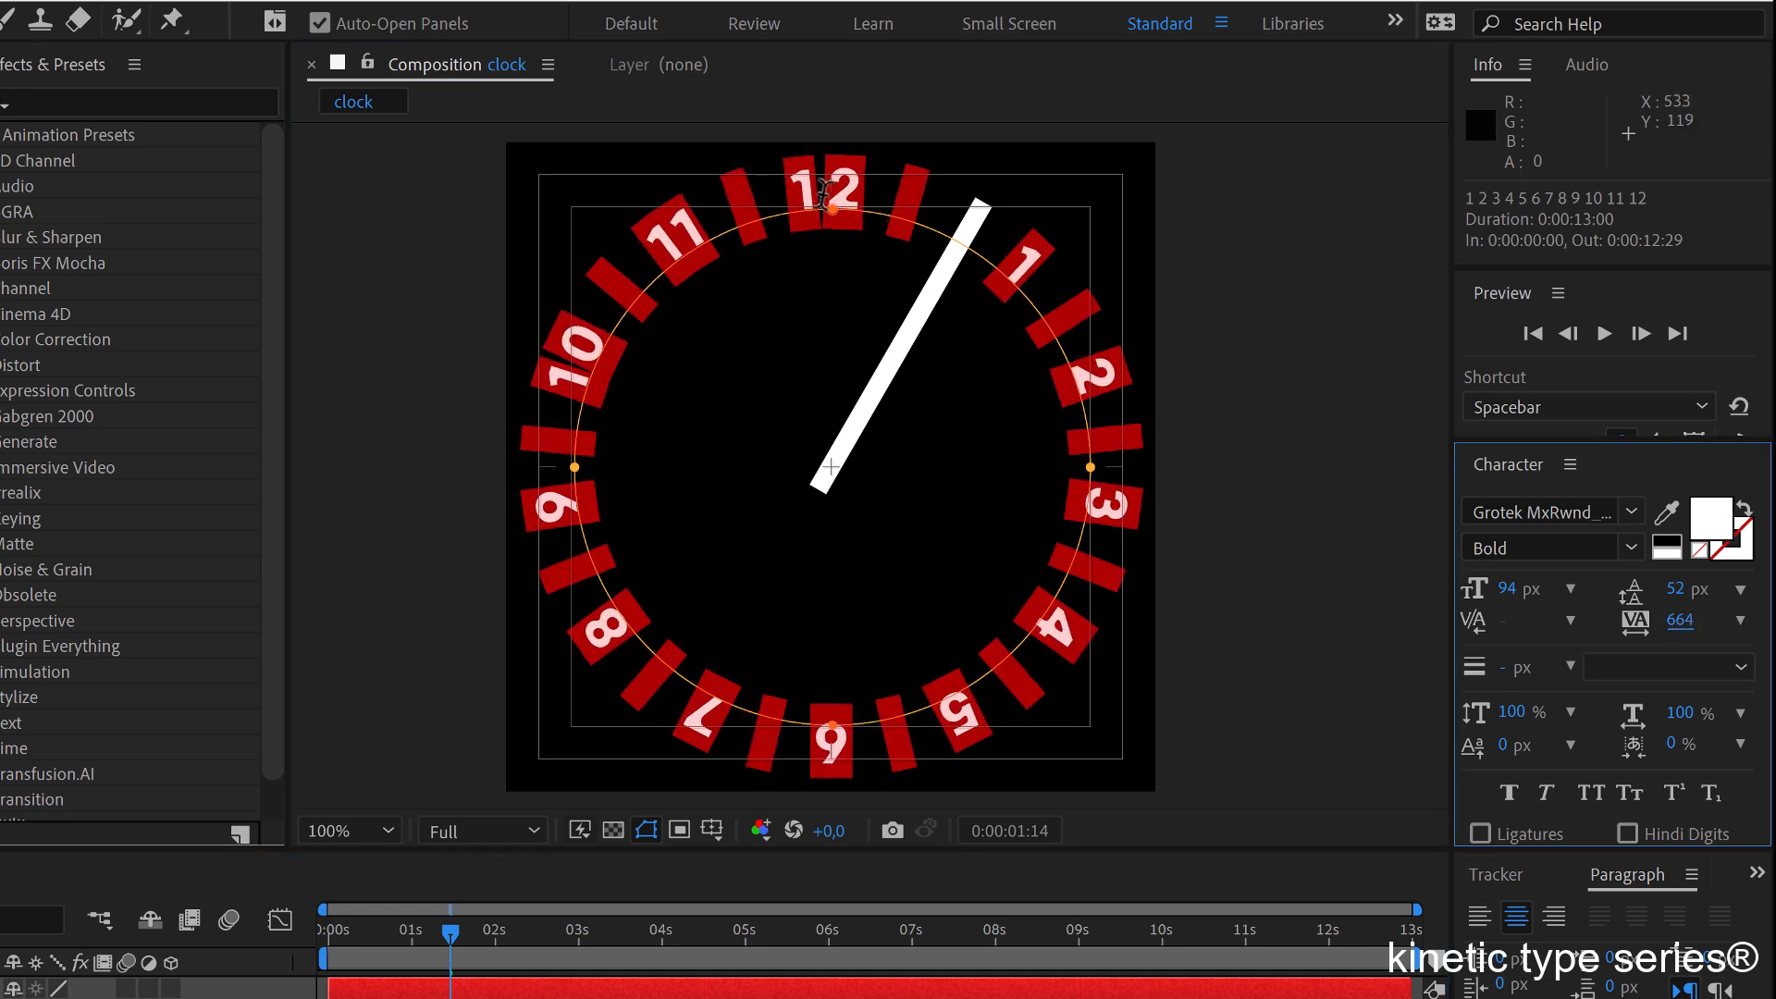
Tighten the kerning in front of the number 1 to -240.
{"action": "left_click", "coordinate": [765, 195]}
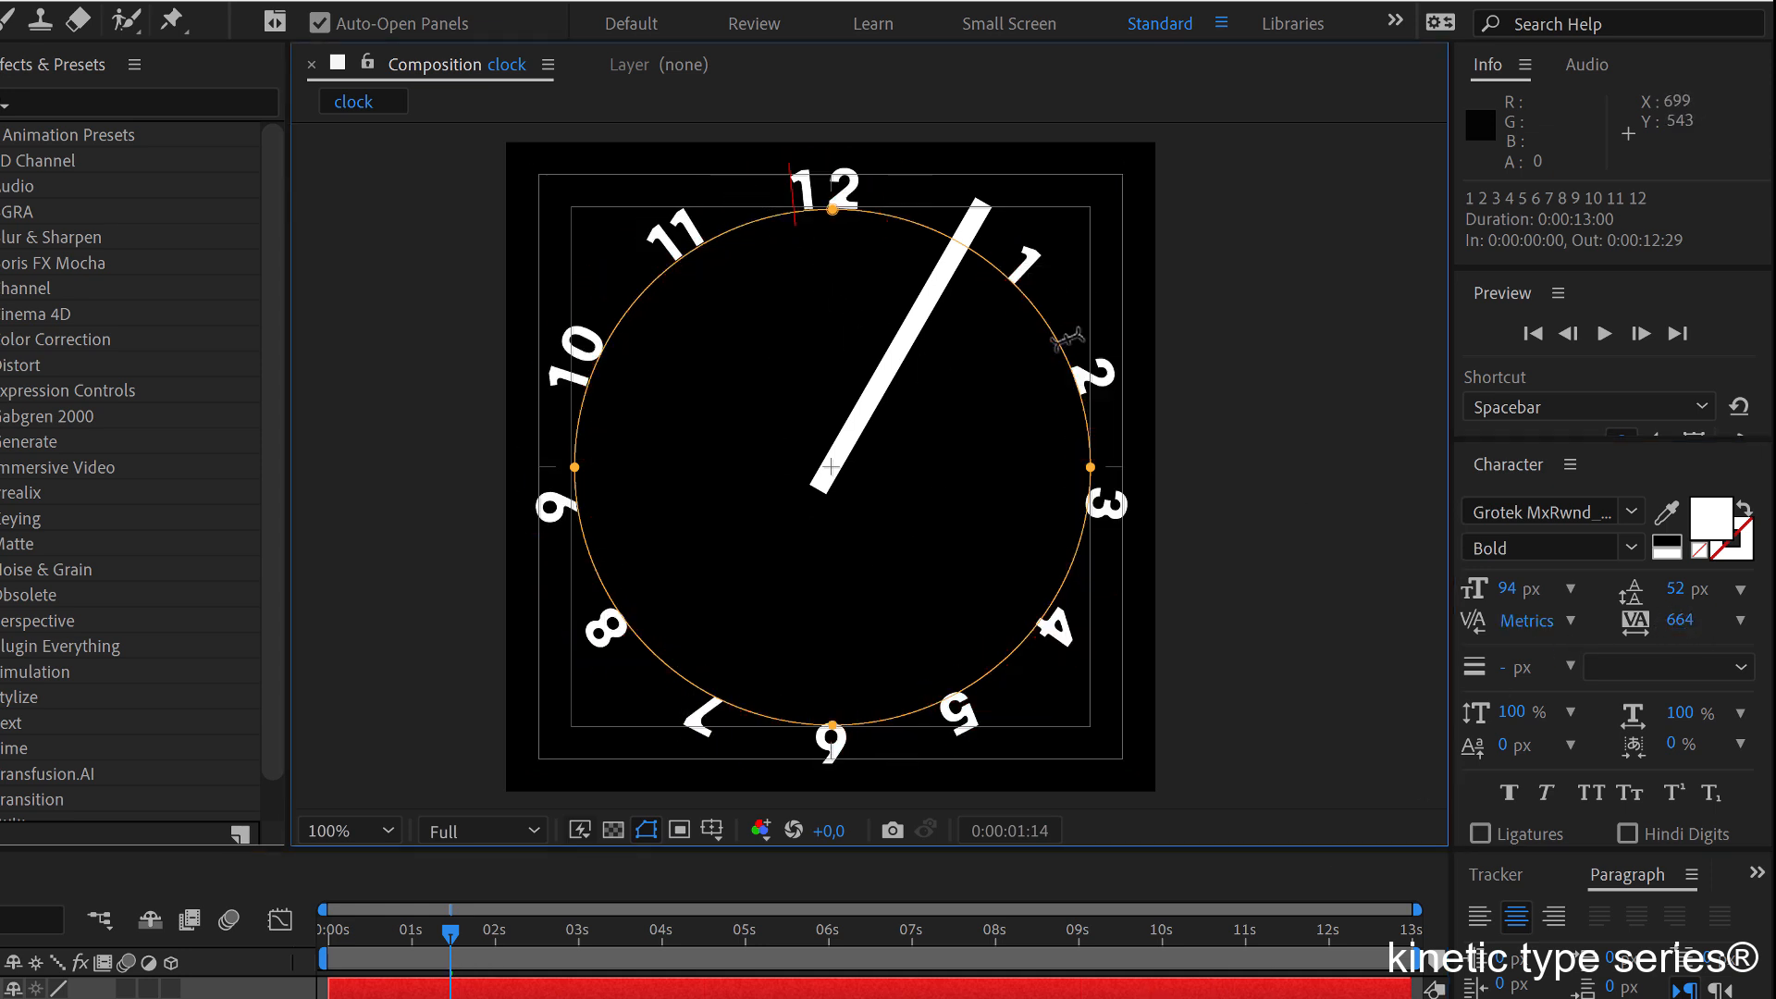
{"action": "left_click", "coordinate": [1005, 257]}
{"action": "key", "text": "alt+Left"}
{"action": "key", "text": "alt+Left"}
{"action": "key", "text": "alt+Left"}
{"action": "key", "text": "alt+Left"}
{"action": "key", "text": "alt+Left"}
{"action": "key", "text": "alt+Left"}
{"action": "key", "text": "alt+Left"}
{"action": "key", "text": "alt+Left"}
{"action": "key", "text": "alt+Left"}
{"action": "key", "text": "alt+Left"}
{"action": "key", "text": "alt+Left"}
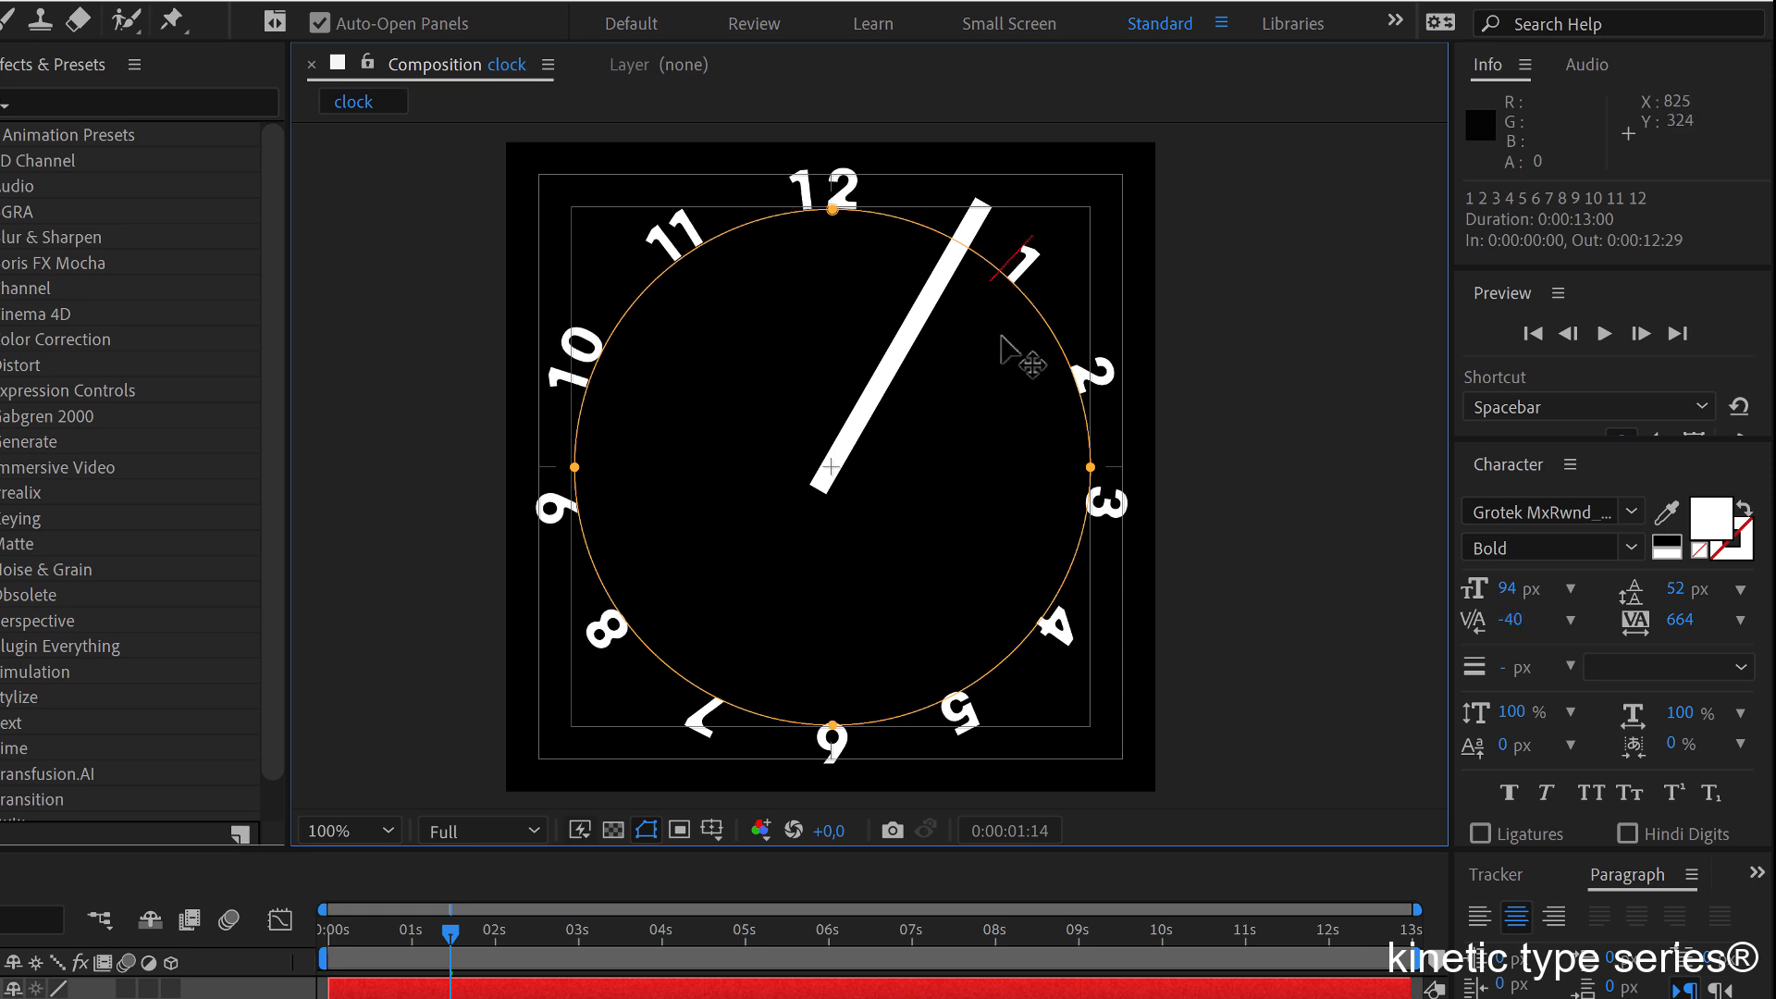
{"action": "key", "text": "alt+Left"}
{"action": "key", "text": "alt+Left"}
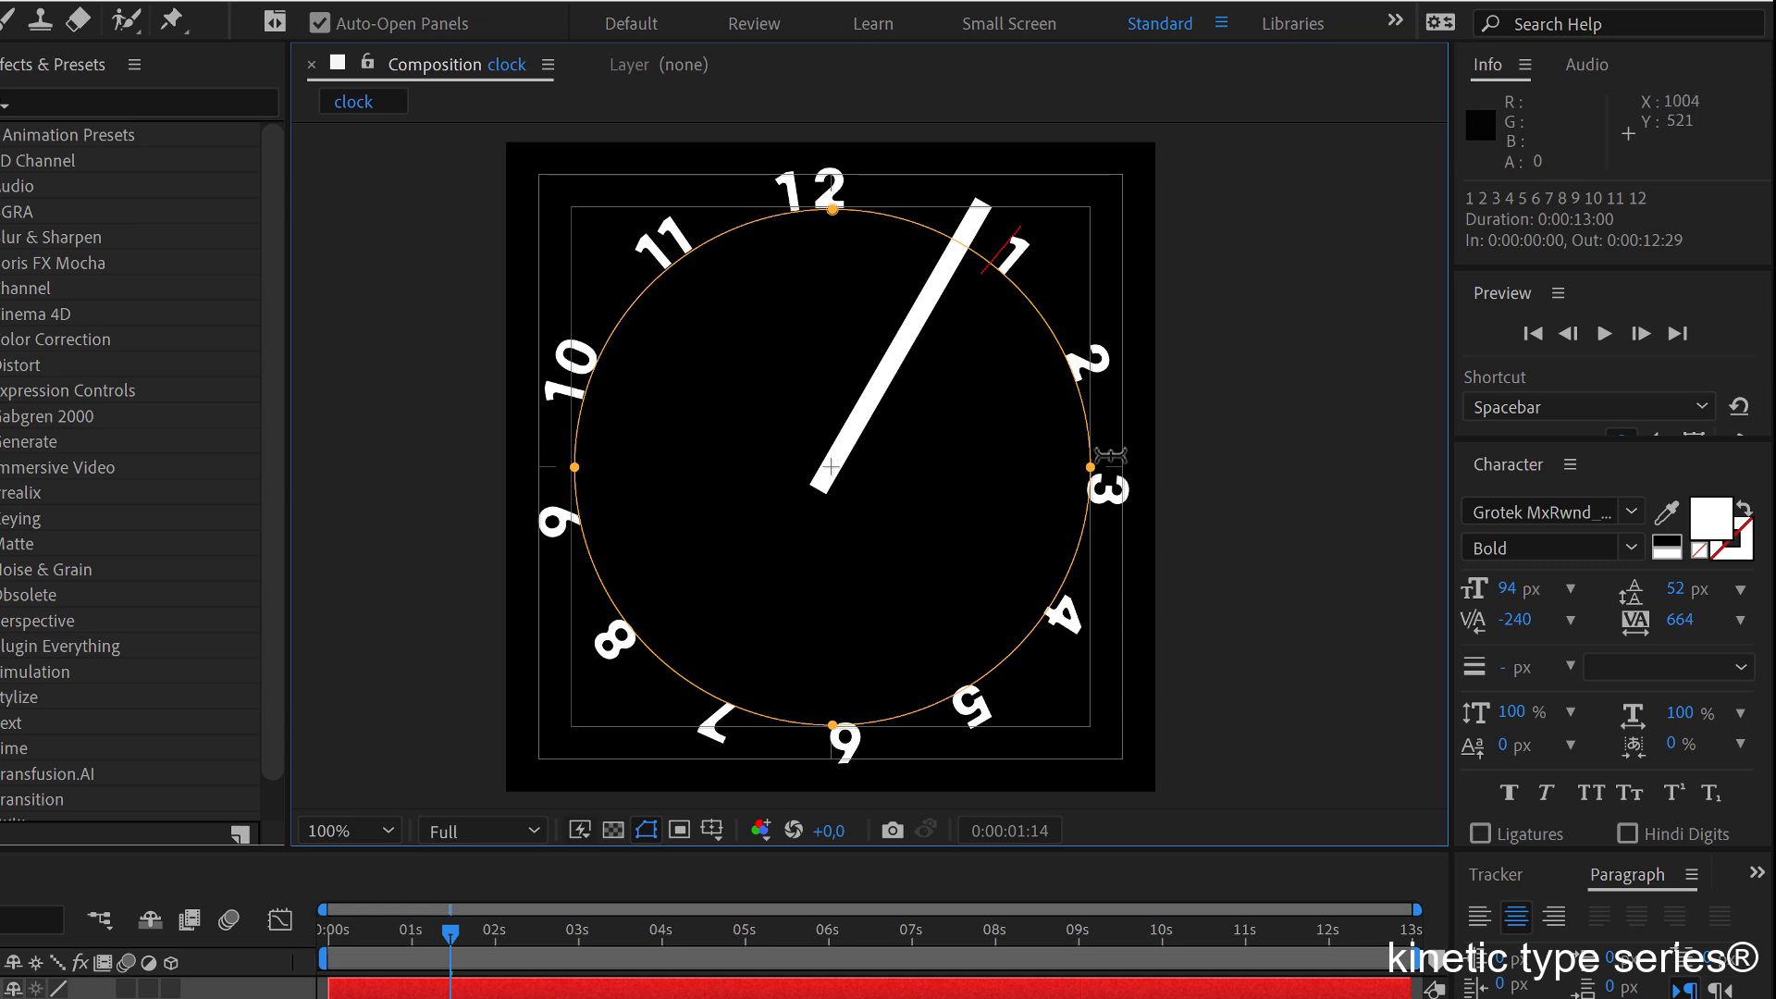
Tighten the kerning in front of the number 3 to -280.
{"action": "left_click", "coordinate": [1094, 480]}
{"action": "key", "text": "alt+Left"}
{"action": "key", "text": "alt+Left"}
{"action": "key", "text": "alt+Left"}
{"action": "key", "text": "alt+Left"}
{"action": "key", "text": "alt+Left"}
{"action": "key", "text": "alt+Left"}
{"action": "key", "text": "alt+Left"}
{"action": "key", "text": "alt+Left"}
{"action": "key", "text": "alt+Left"}
{"action": "key", "text": "alt+Left"}
{"action": "key", "text": "alt+Left"}
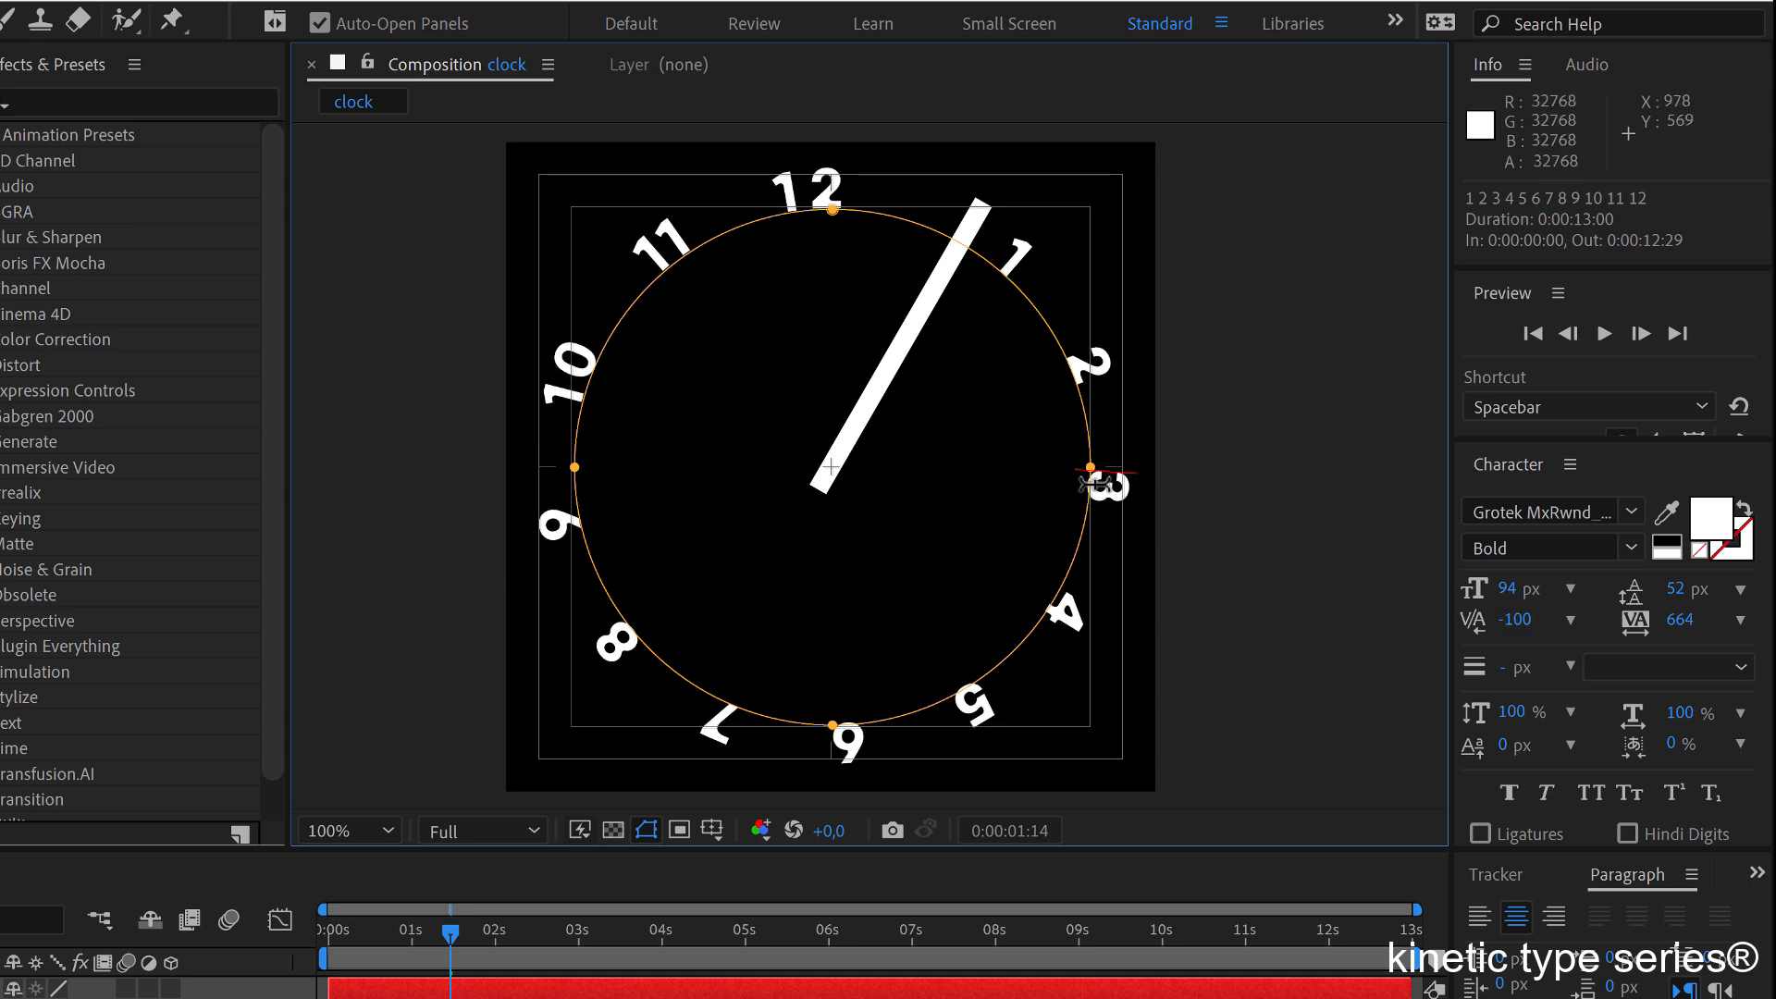
{"action": "key", "text": "alt+Left"}
{"action": "key", "text": "alt+Left"}
{"action": "key", "text": "alt+Left"}
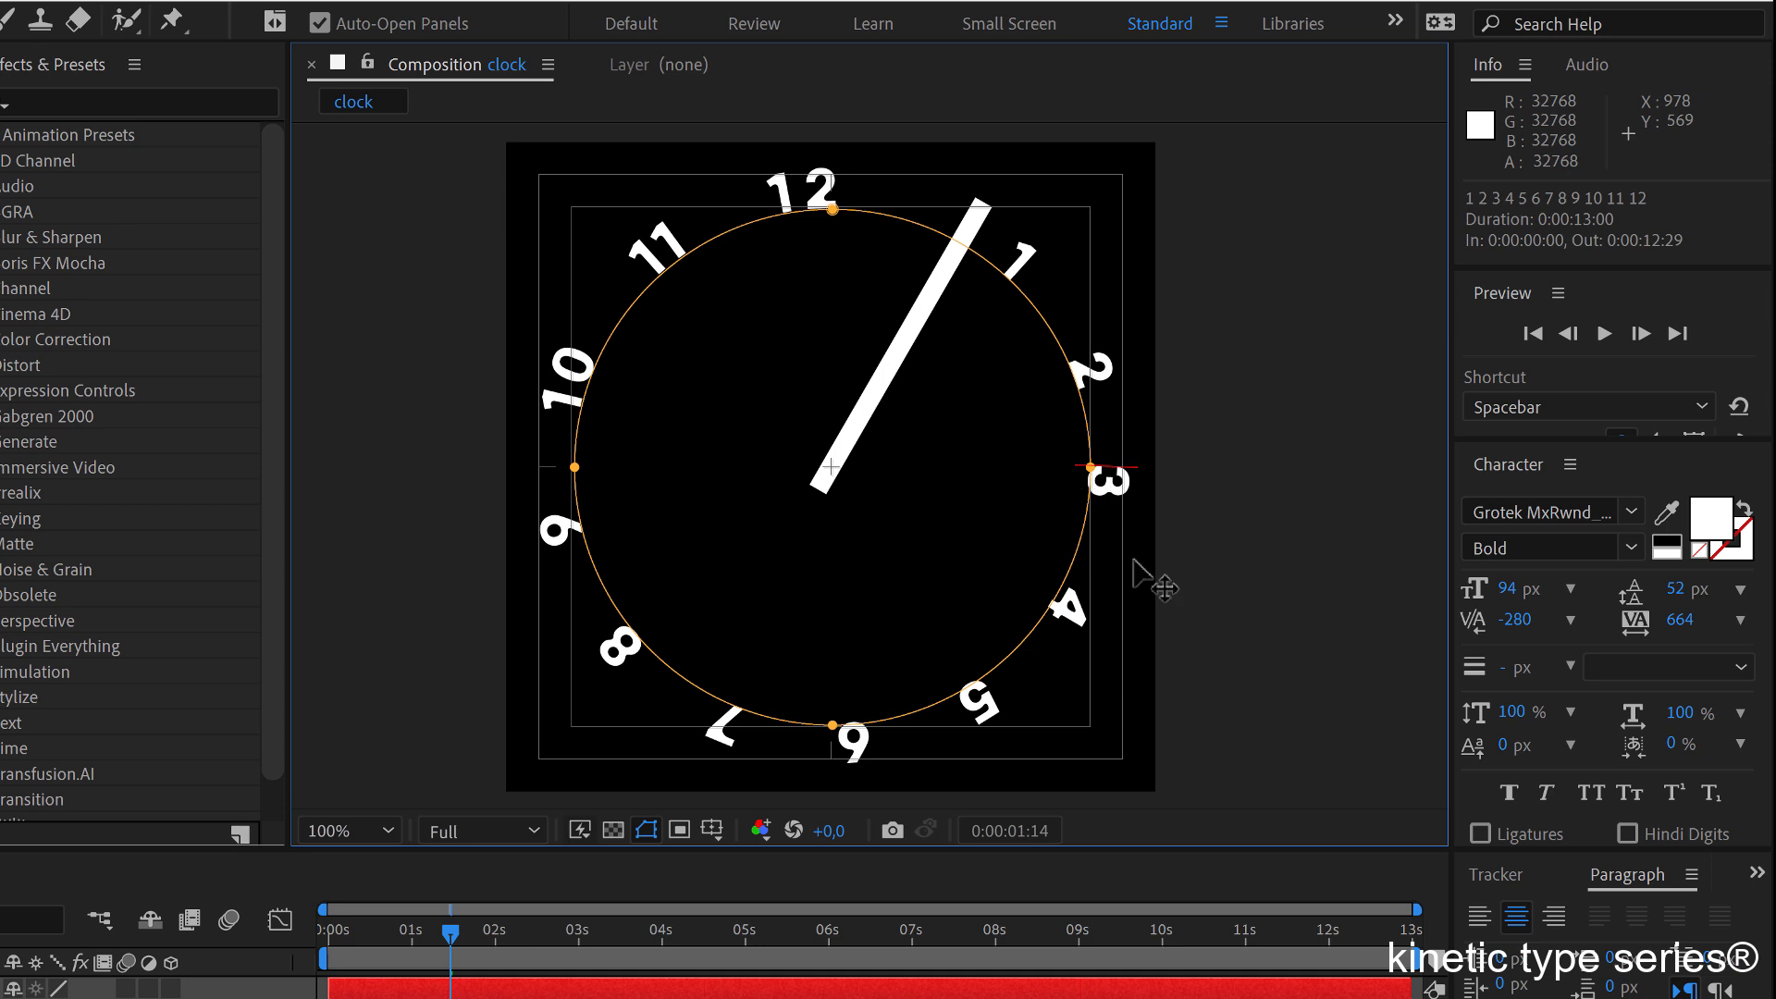
Widen the kerning in front of the number 6 to 120.
{"action": "left_click", "coordinate": [861, 743]}
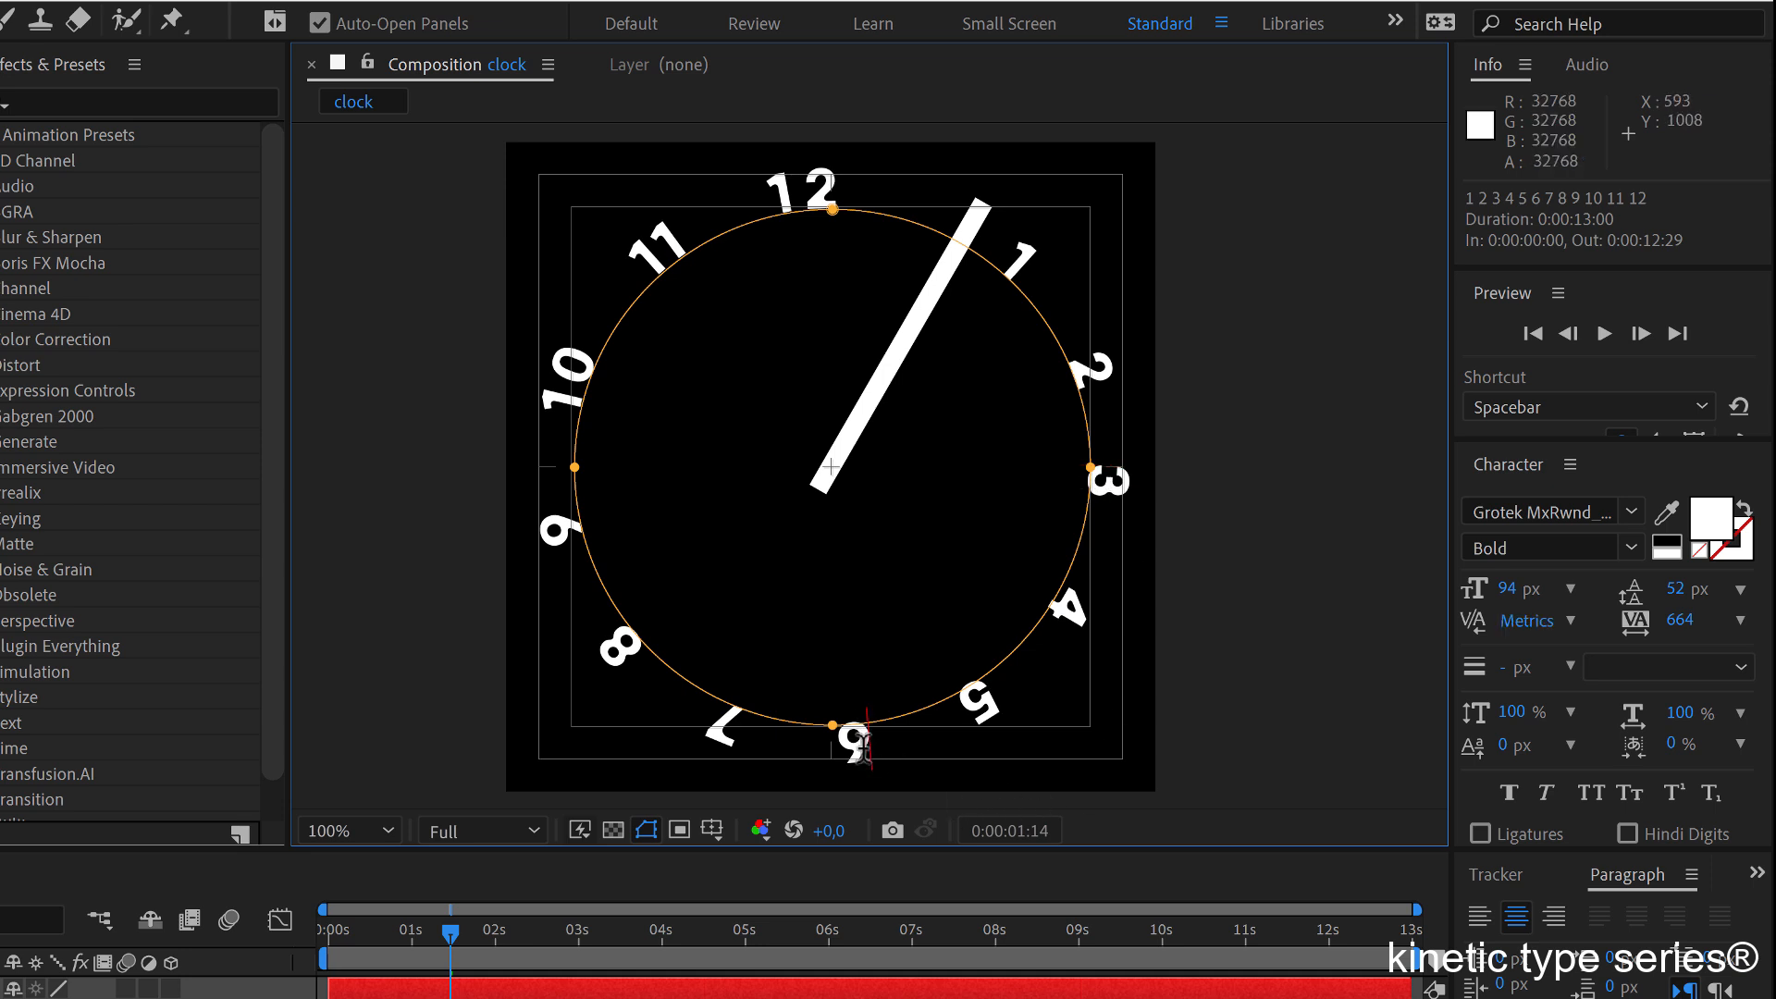
{"action": "key", "text": "alt+Right"}
{"action": "key", "text": "alt+Right"}
{"action": "key", "text": "alt+Right"}
{"action": "key", "text": "alt+Right"}
{"action": "key", "text": "alt+Right"}
{"action": "key", "text": "alt+Right"}
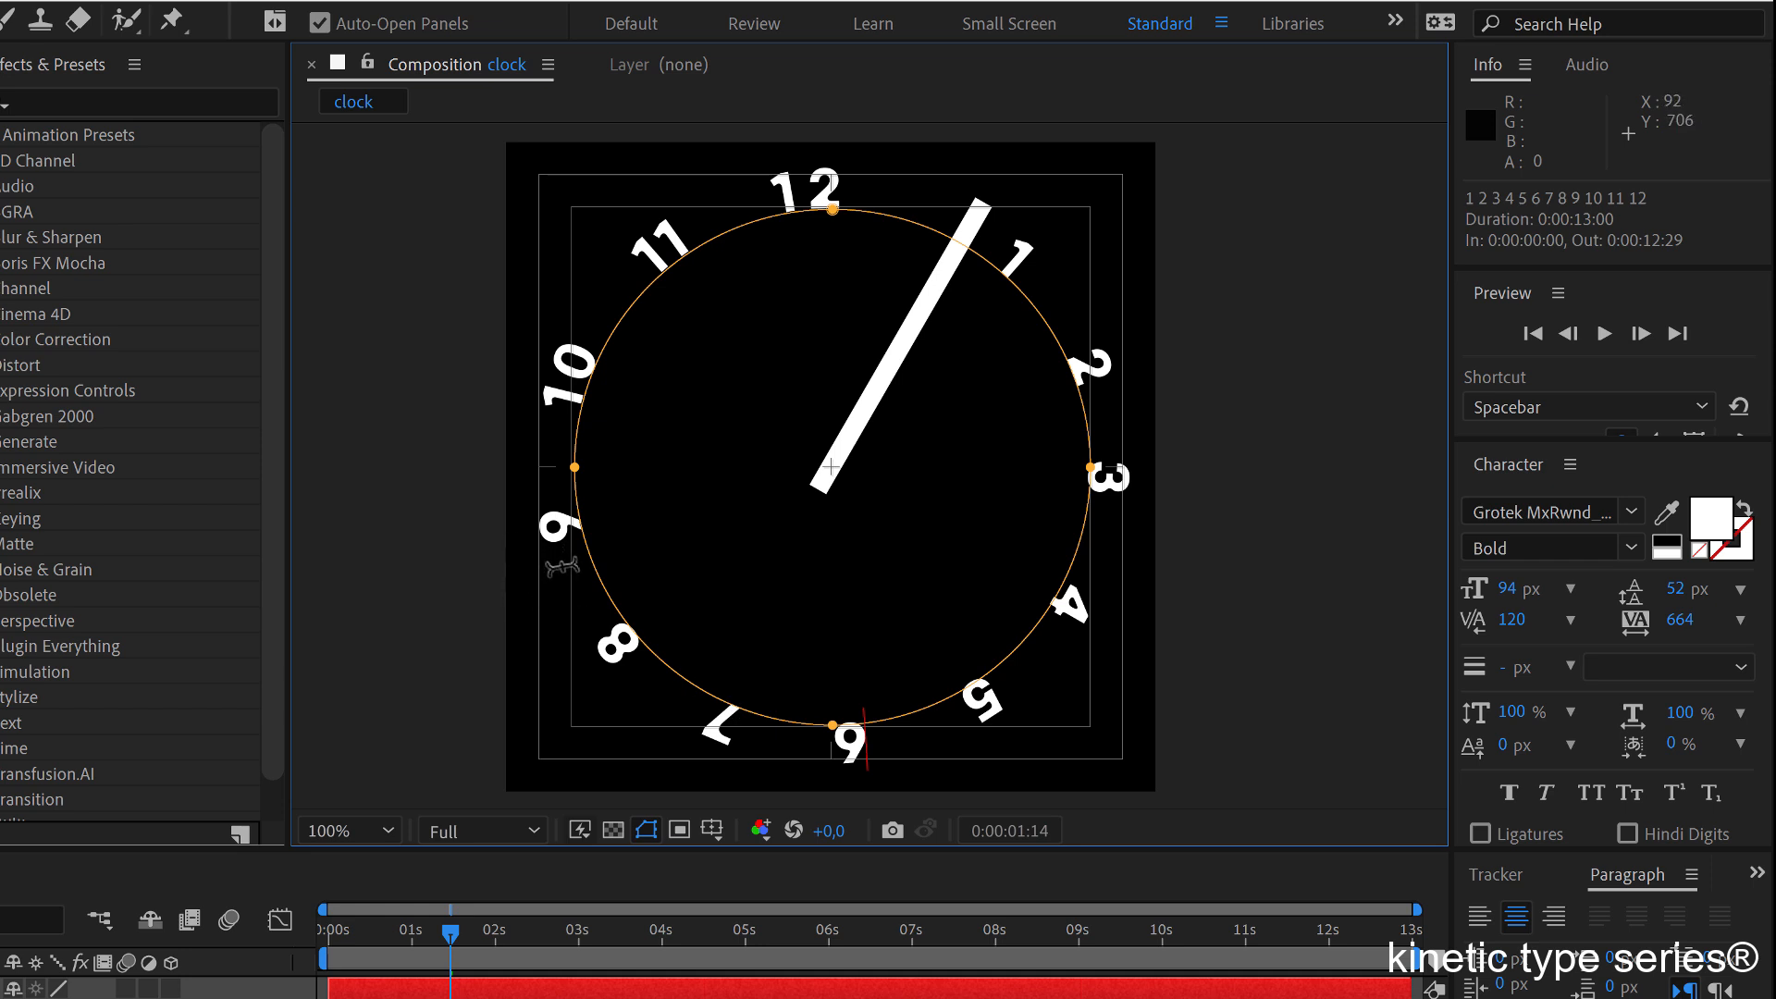
Set the tracking of the whole number text to 661.
{"action": "left_click", "coordinate": [1679, 621]}
{"action": "key", "text": "Down"}
{"action": "key", "text": "Down"}
{"action": "key", "text": "Down"}
{"action": "key", "text": "Down"}
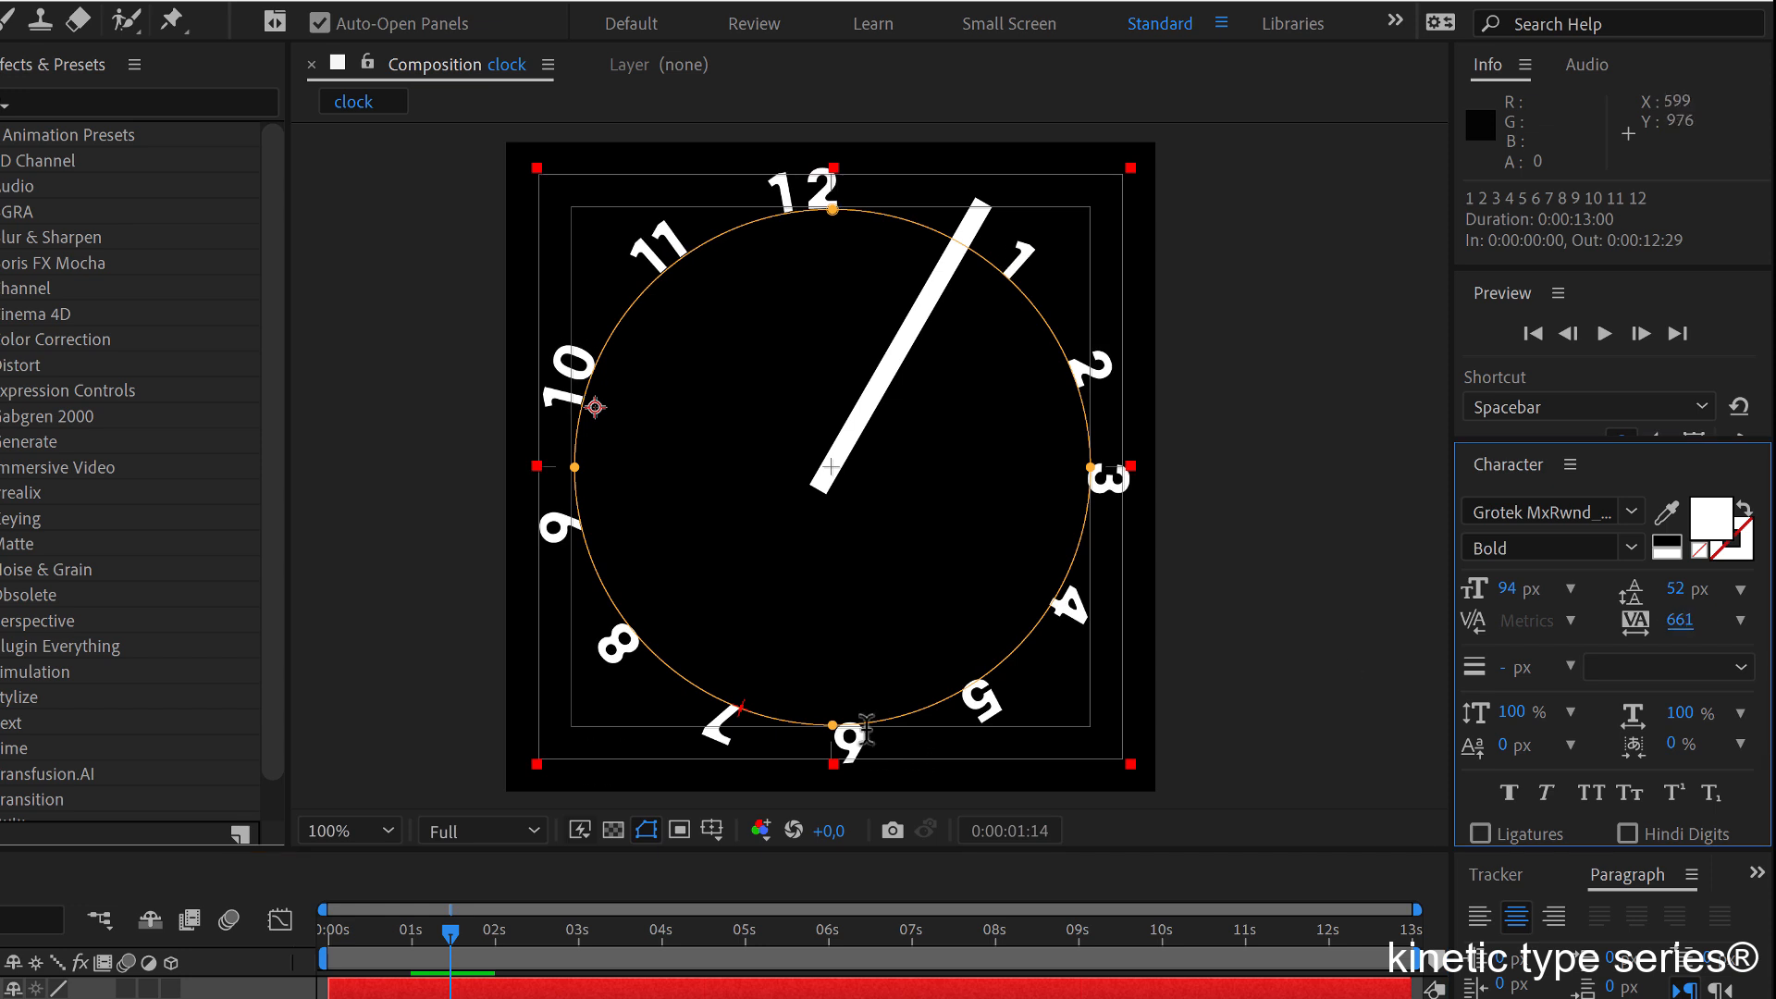
Widen the kerning in front of the number 6 further.
{"action": "left_click", "coordinate": [865, 728]}
{"action": "key", "text": "alt+Right"}
{"action": "key", "text": "alt+Right"}
{"action": "key", "text": "alt+Right"}
{"action": "key", "text": "alt+Right"}
{"action": "key", "text": "alt+Right"}
{"action": "key", "text": "alt+Right"}
{"action": "key", "text": "alt+Right"}
{"action": "key", "text": "alt+Right"}
{"action": "key", "text": "alt+Right"}
{"action": "key", "text": "alt+Right"}
{"action": "key", "text": "alt+Right"}
{"action": "key", "text": "alt+Right"}
{"action": "key", "text": "alt+Right"}
{"action": "key", "text": "alt+Right"}
{"action": "key", "text": "alt+Right"}
{"action": "key", "text": "alt+Right"}
{"action": "key", "text": "alt+Right"}
Widen the kerning in front of the number 8 to 20 and left-align the number text.
{"action": "left_click", "coordinate": [590, 579]}
{"action": "key", "text": "alt+Right"}
{"action": "key", "text": "alt+Right"}
{"action": "key", "text": "ctrl+shift+l"}
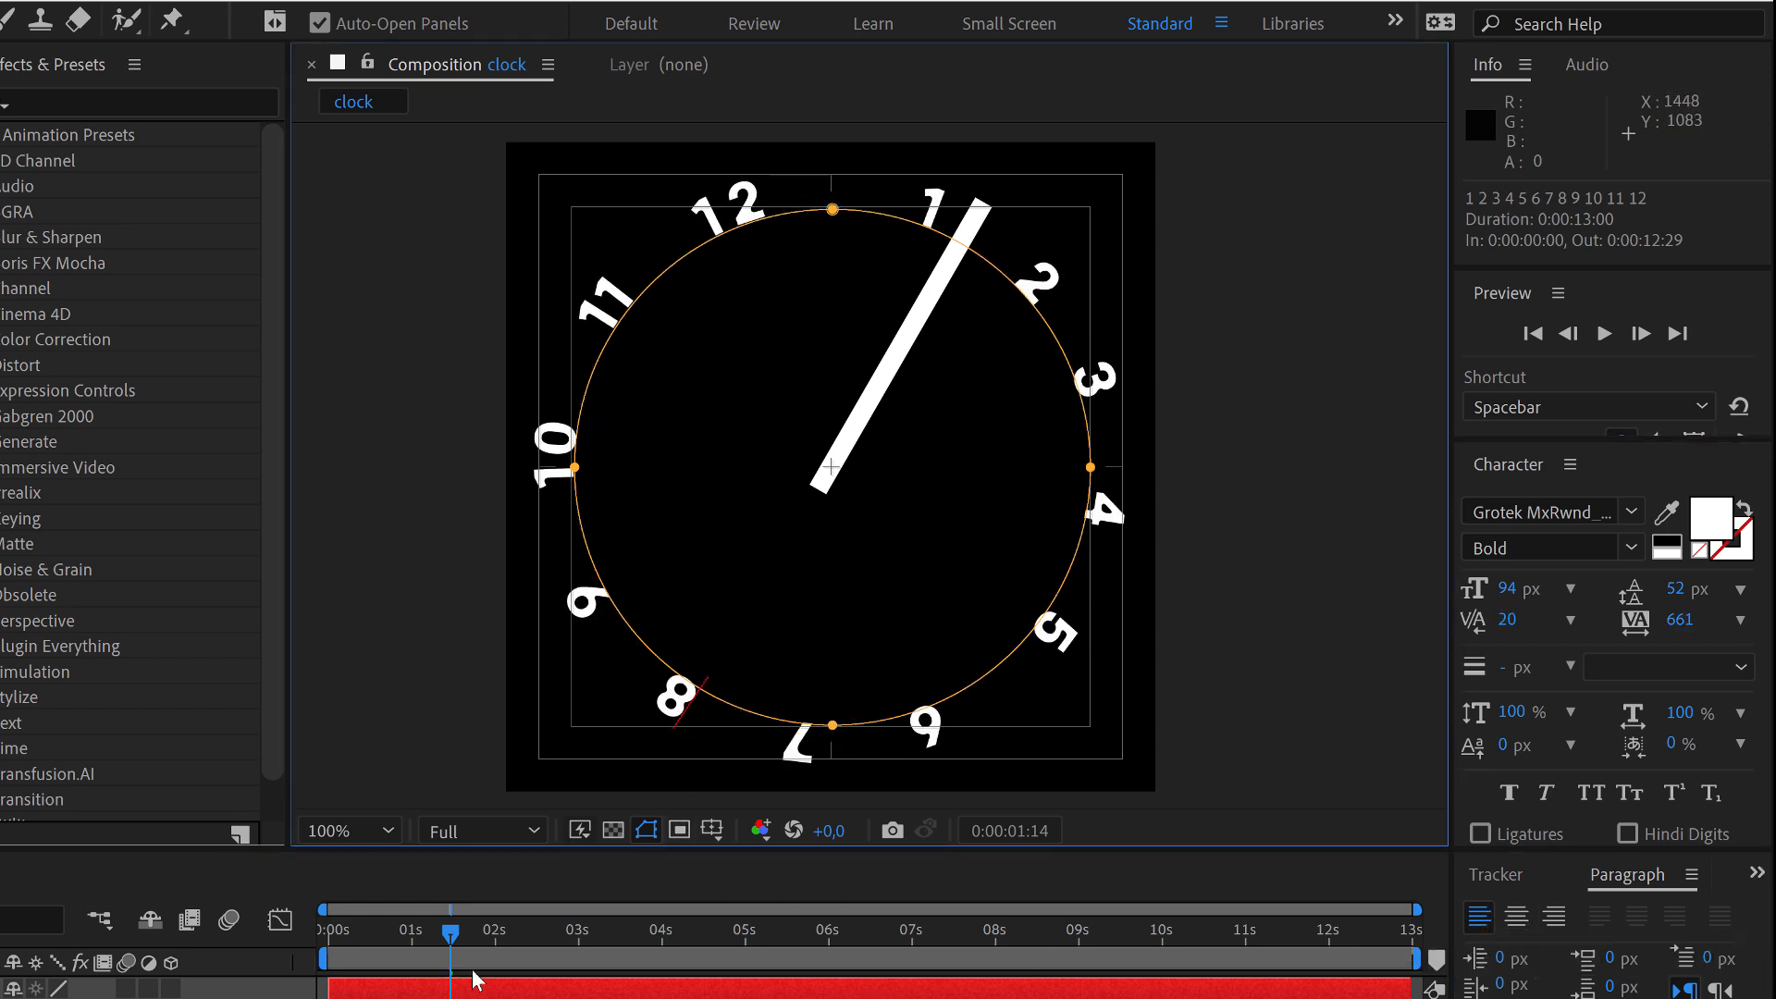
Try to centre-align the number text layer.
{"action": "left_click", "coordinate": [1373, 998]}
{"action": "left_click", "coordinate": [1379, 989]}
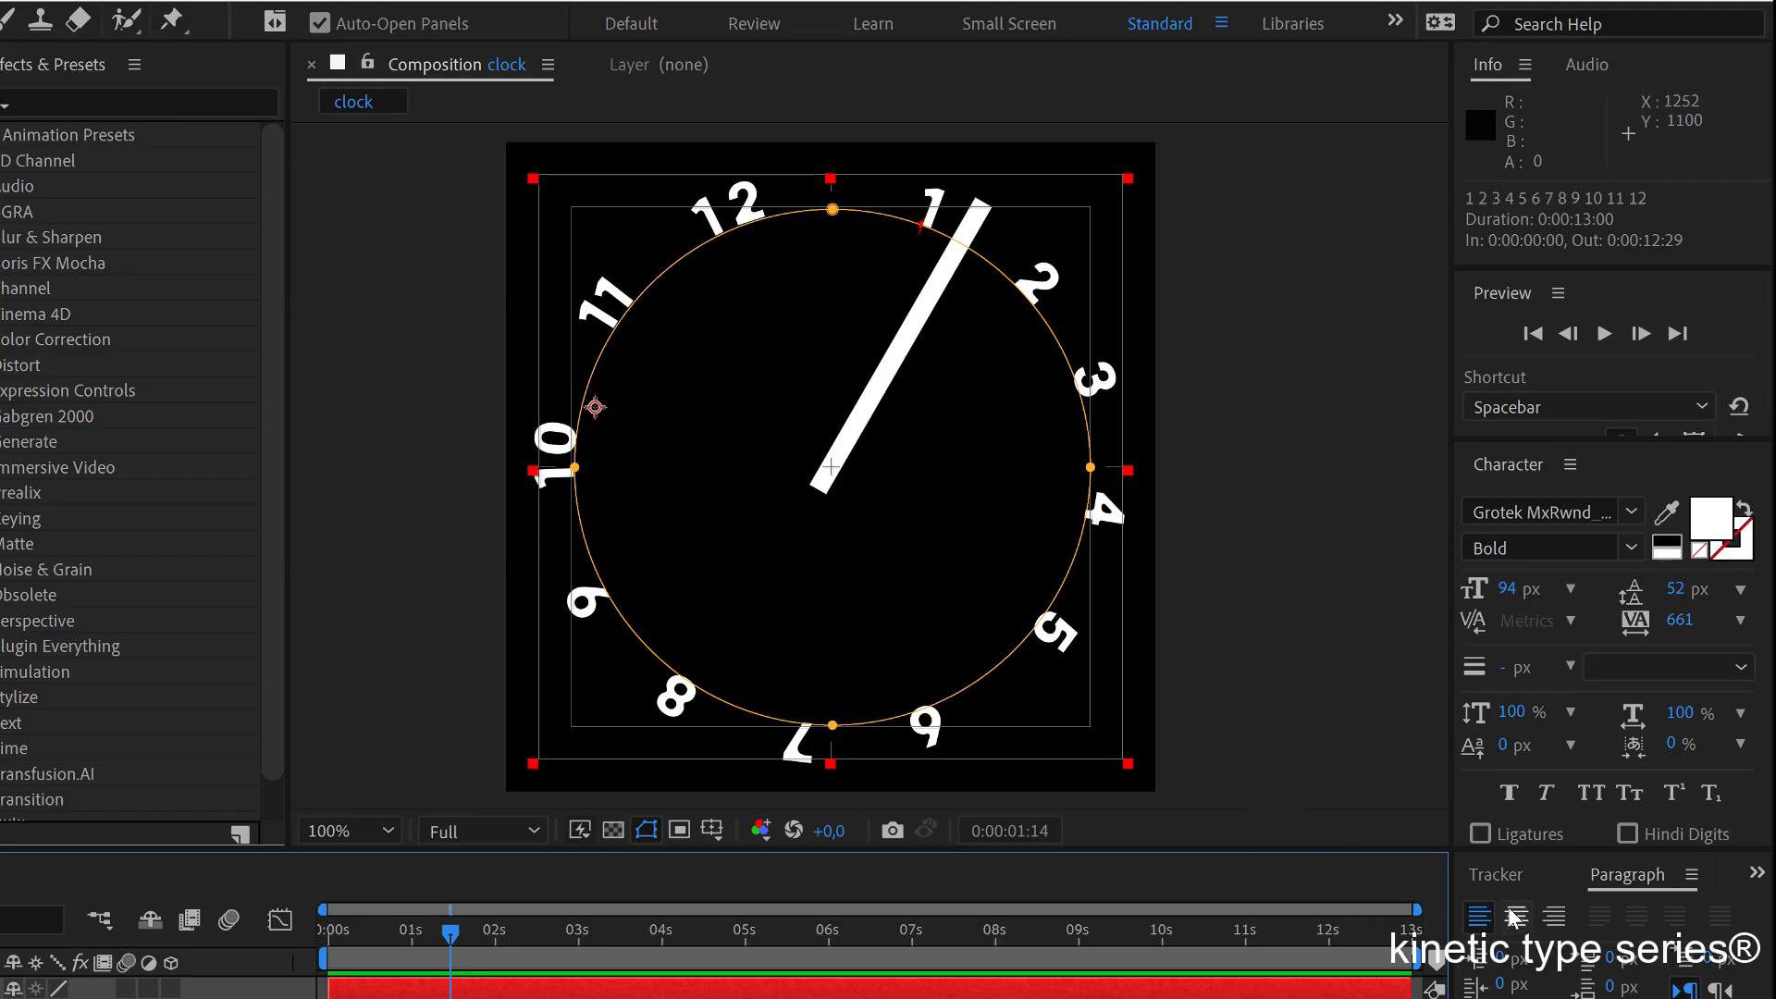
{"action": "left_click", "coordinate": [1513, 916]}
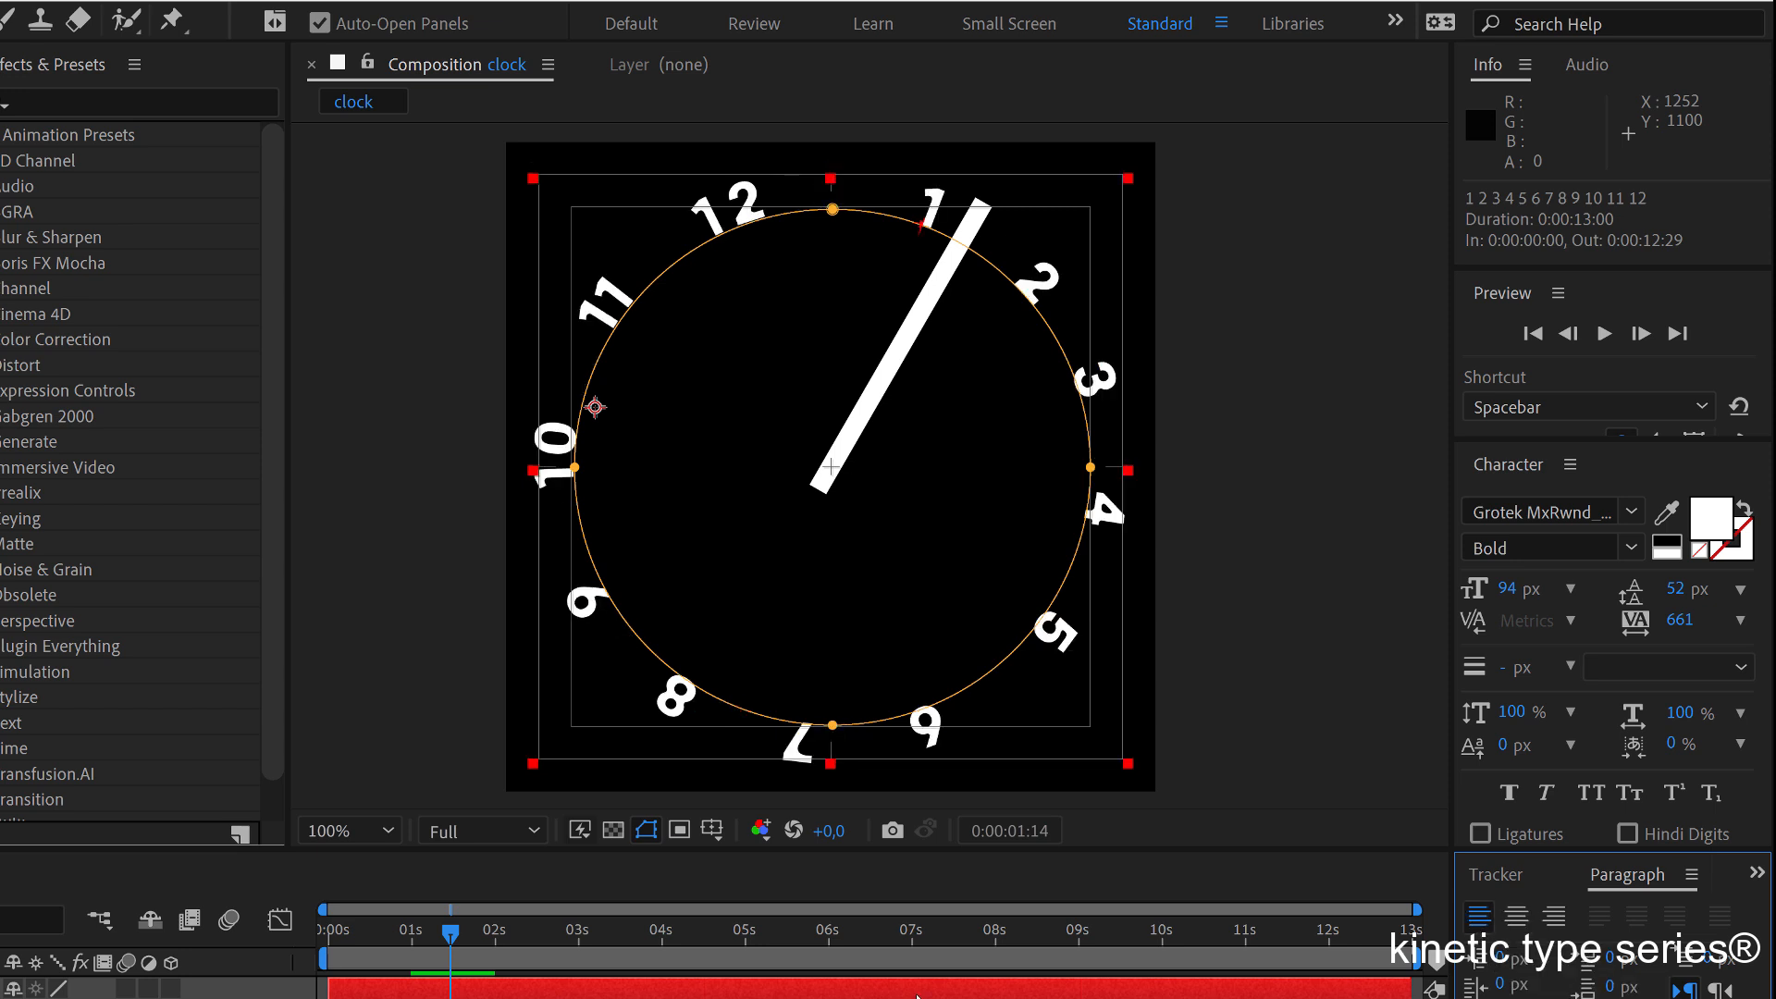
{"action": "left_click", "coordinate": [389, 993]}
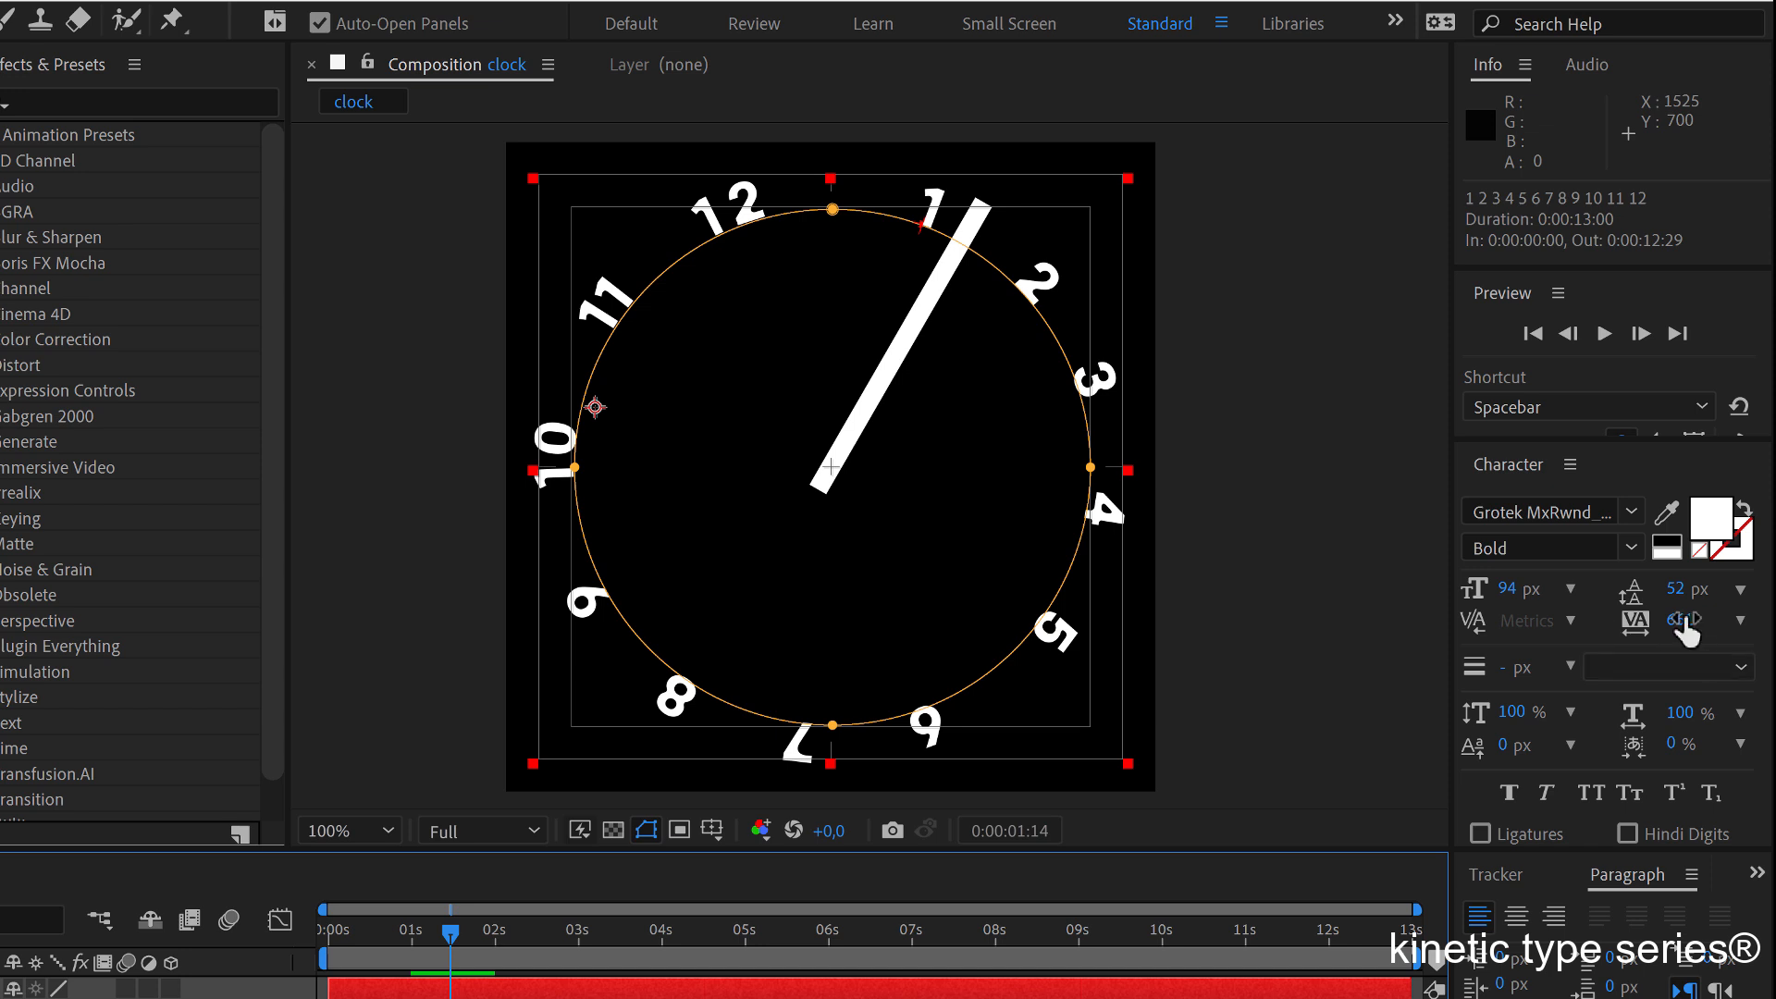
Set the number text's tracking to 723 and widen the kerning in front of the number 6.
{"action": "left_click_drag", "start_coordinate": [1684, 621], "coordinate": [1720, 621]}
{"action": "left_click", "coordinate": [912, 193]}
{"action": "left_click", "coordinate": [857, 740]}
{"action": "key", "text": "alt+Right"}
{"action": "key", "text": "alt+Right"}
{"action": "key", "text": "alt+Right"}
{"action": "key", "text": "alt+Right"}
Widen the kerning in front of the number 9.
{"action": "left_click", "coordinate": [562, 541]}
{"action": "key", "text": "alt+Right"}
{"action": "key", "text": "alt+Right"}
{"action": "key", "text": "alt+Right"}
{"action": "key", "text": "alt+Right"}
{"action": "key", "text": "alt+Right"}
Tighten the kerning at the number 11 to -720.
{"action": "left_click", "coordinate": [702, 229]}
{"action": "key", "text": "alt+Left"}
{"action": "key", "text": "alt+Left"}
{"action": "key", "text": "alt+Left"}
{"action": "key", "text": "alt+Left"}
{"action": "key", "text": "alt+Left"}
{"action": "key", "text": "alt+Left"}
{"action": "key", "text": "alt+Left"}
{"action": "key", "text": "alt+Left"}
{"action": "key", "text": "alt+Left"}
{"action": "key", "text": "alt+Left"}
{"action": "key", "text": "alt+Left"}
{"action": "key", "text": "alt+Left"}
{"action": "key", "text": "alt+Left"}
{"action": "key", "text": "alt+Left"}
{"action": "key", "text": "alt+Left"}
{"action": "key", "text": "alt+Left"}
{"action": "key", "text": "alt+Left"}
{"action": "key", "text": "alt+Left"}
{"action": "key", "text": "alt+Left"}
{"action": "key", "text": "alt+Left"}
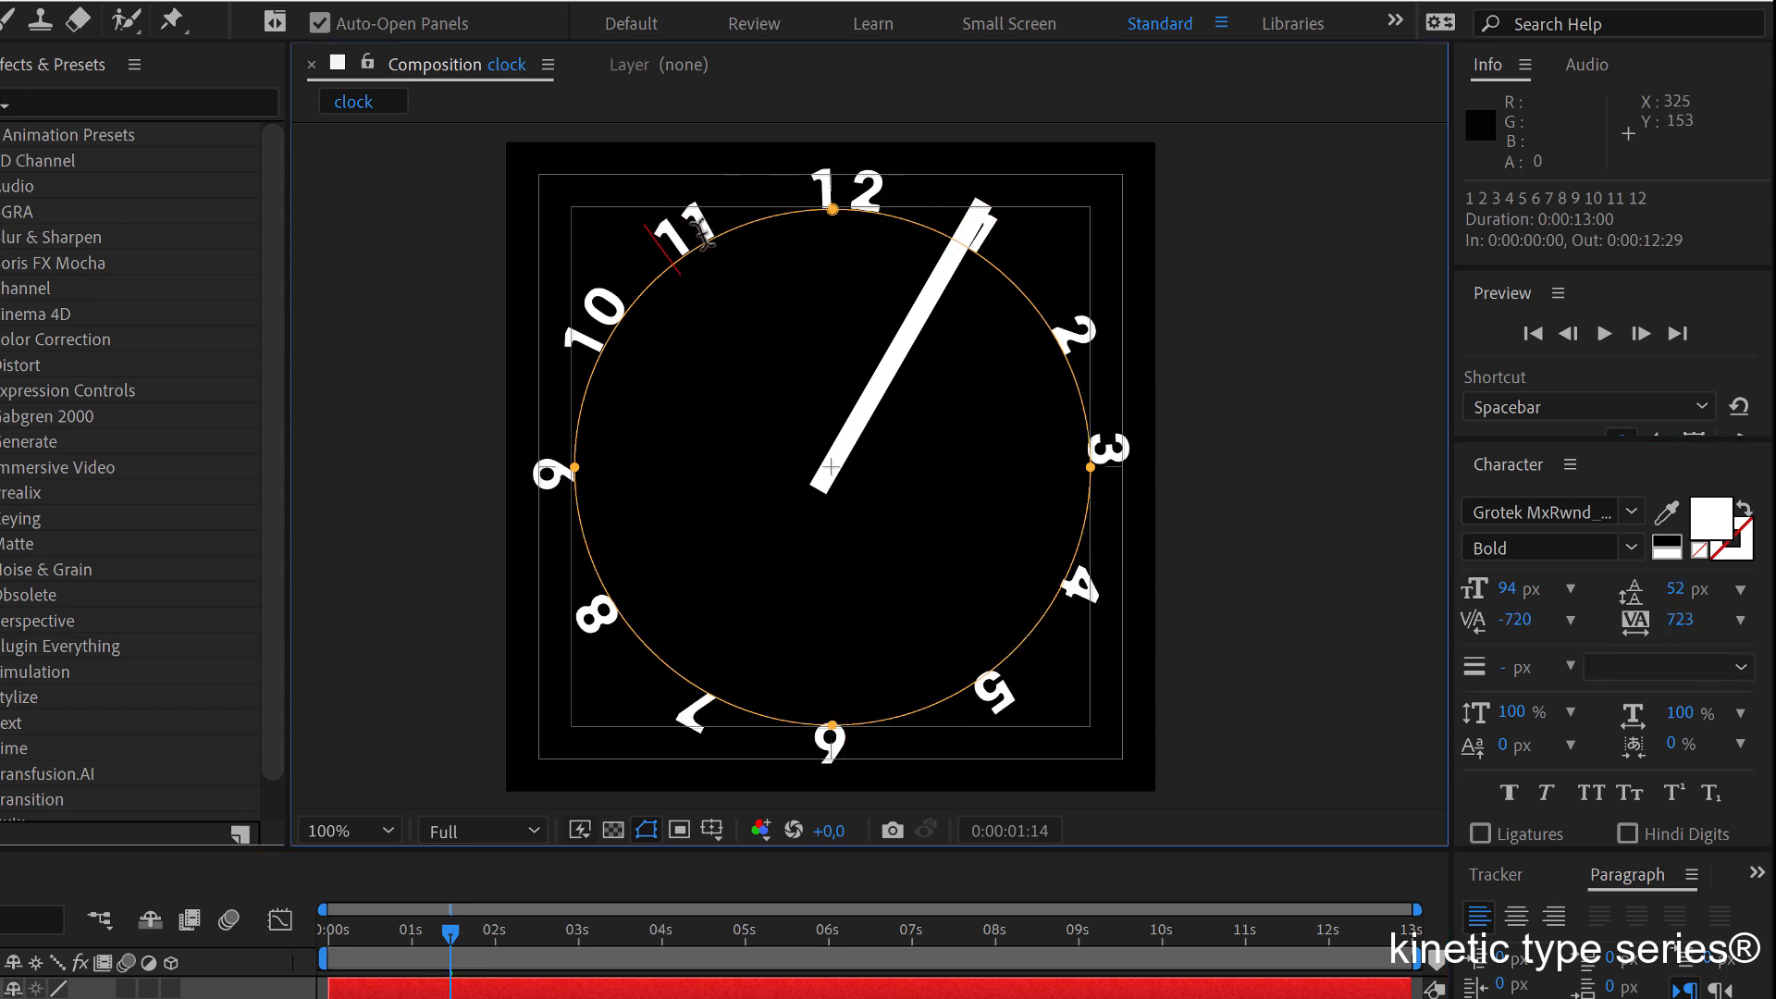
Tighten the kerning in front of the number 10 to -420.
{"action": "left_click", "coordinate": [581, 356]}
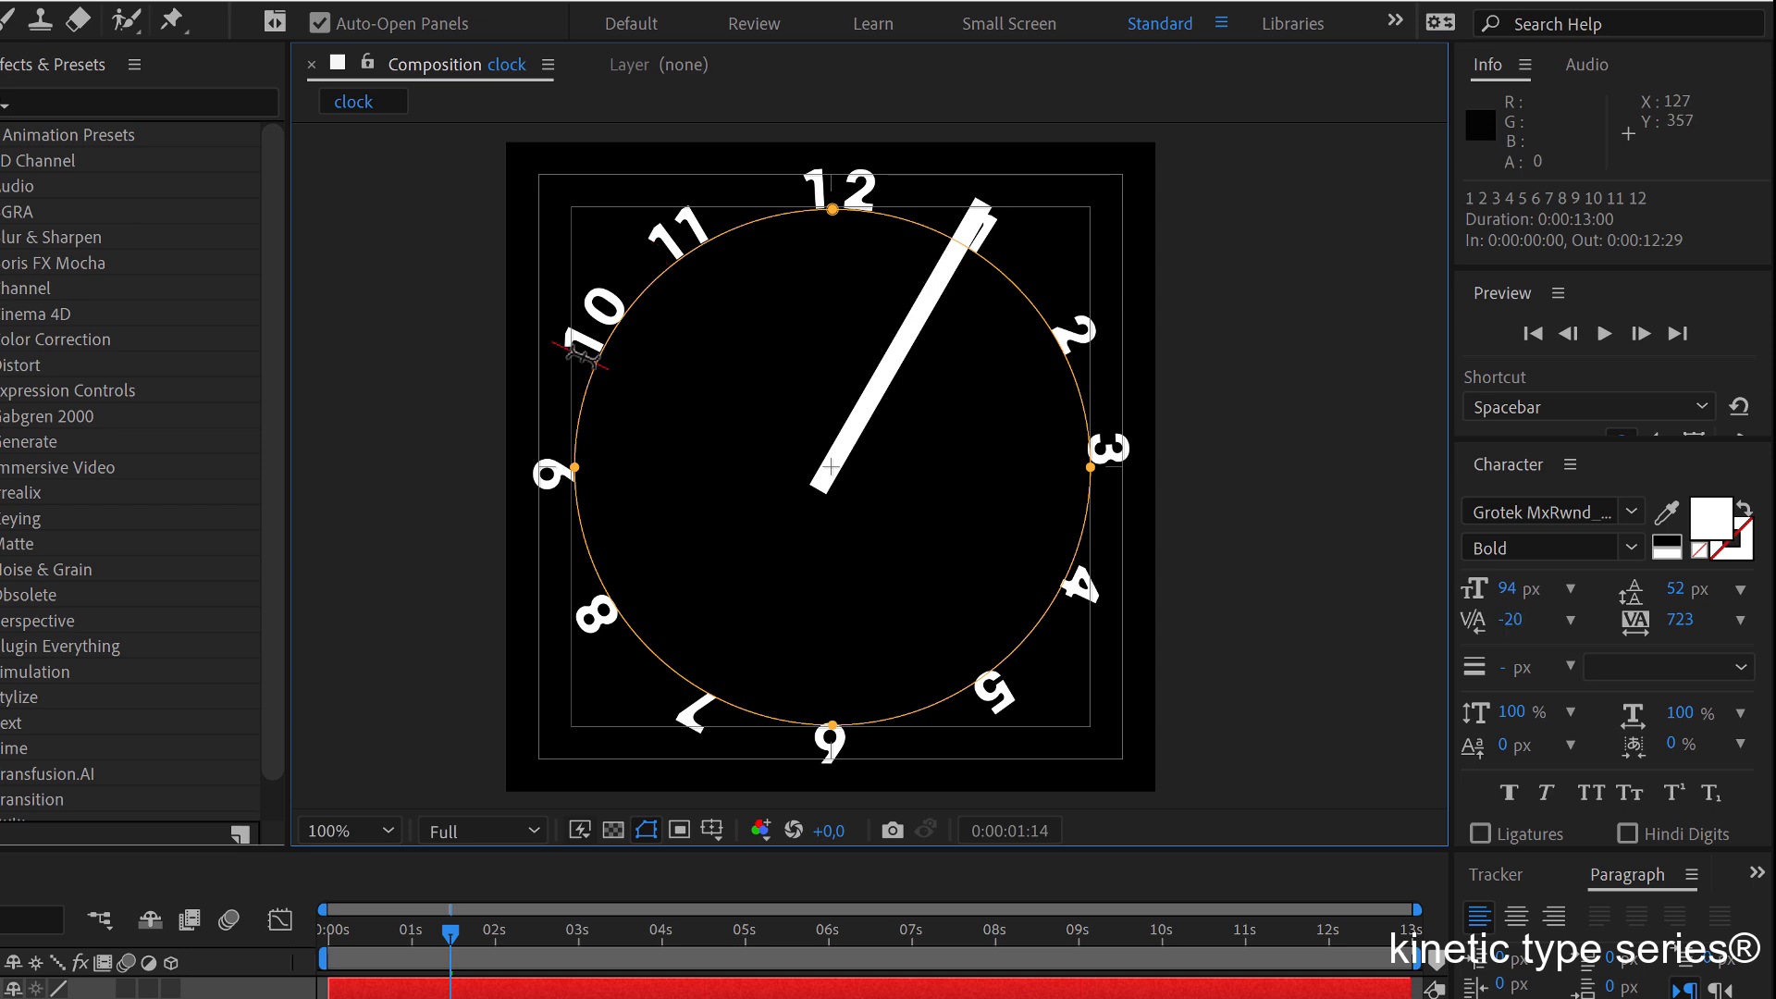
{"action": "key", "text": "alt+Left"}
{"action": "key", "text": "alt+Left"}
{"action": "key", "text": "alt+Left"}
{"action": "key", "text": "alt+Left"}
{"action": "key", "text": "alt+Left"}
{"action": "key", "text": "alt+Left"}
{"action": "key", "text": "alt+Left"}
{"action": "key", "text": "alt+Left"}
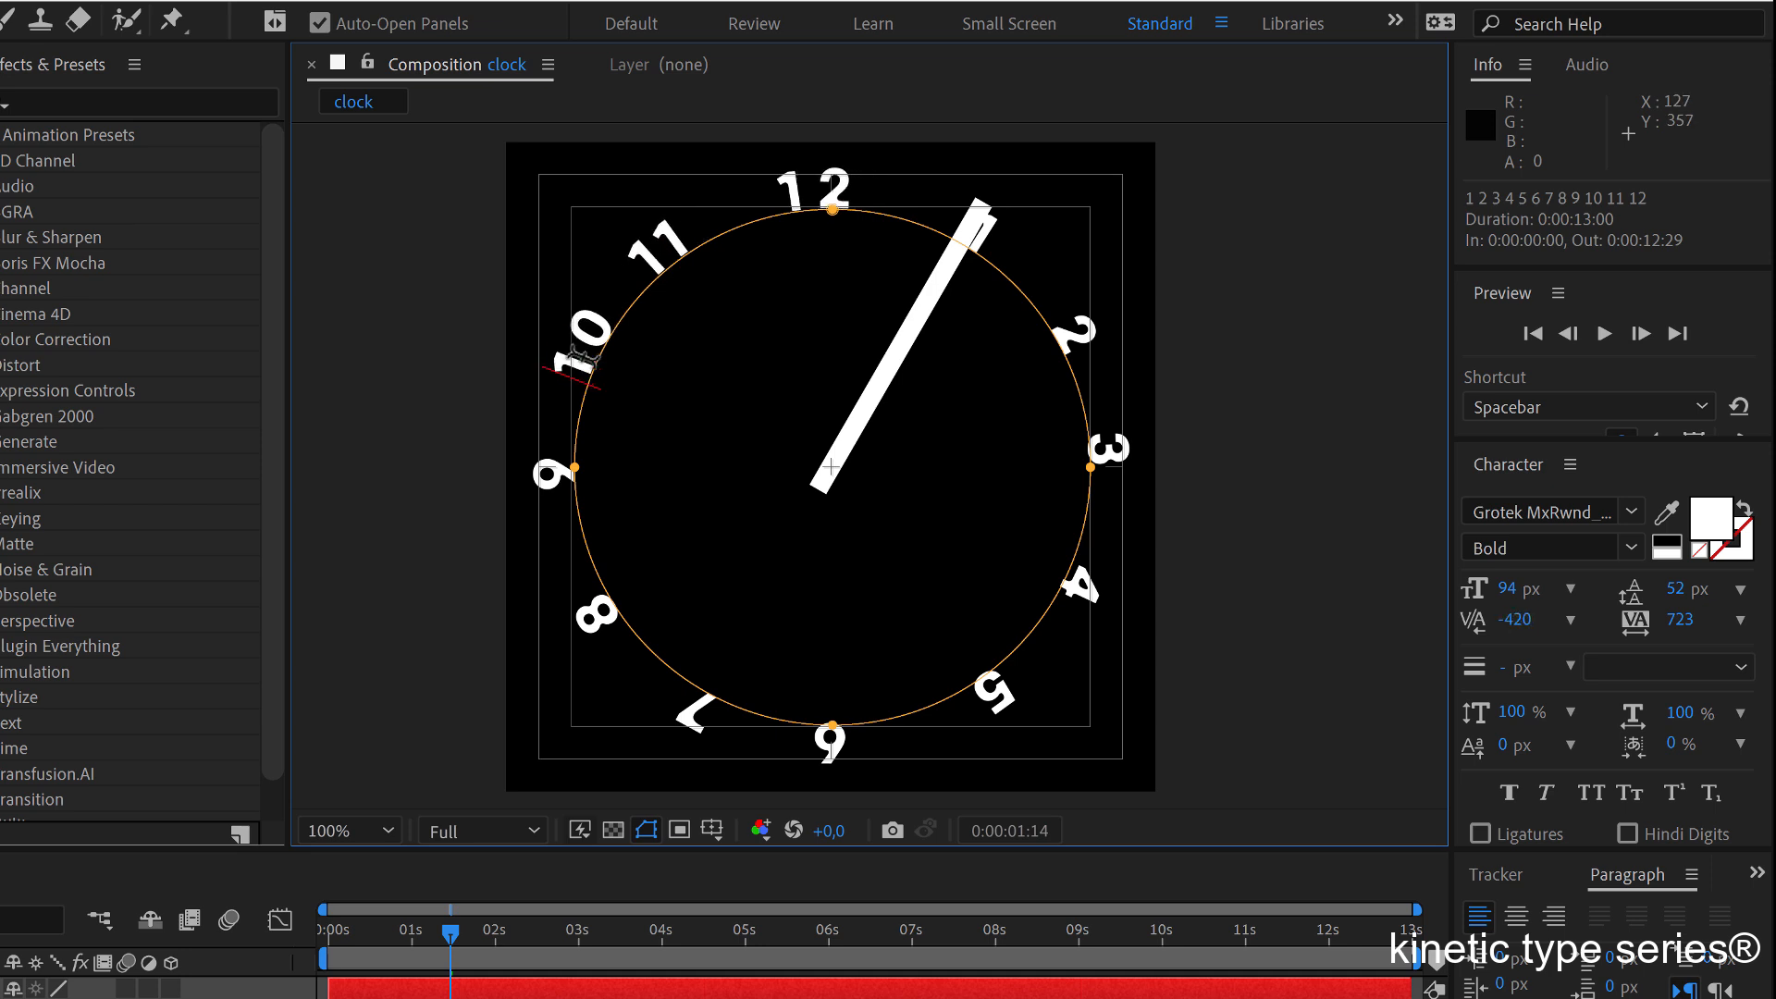
Adjust the kerning in front of the number 11, ending at 60.
{"action": "key", "text": "alt+Left"}
{"action": "key", "text": "alt+Left"}
{"action": "key", "text": "alt+Right"}
{"action": "key", "text": "alt+Right"}
{"action": "key", "text": "alt+Right"}
{"action": "key", "text": "alt+Right"}
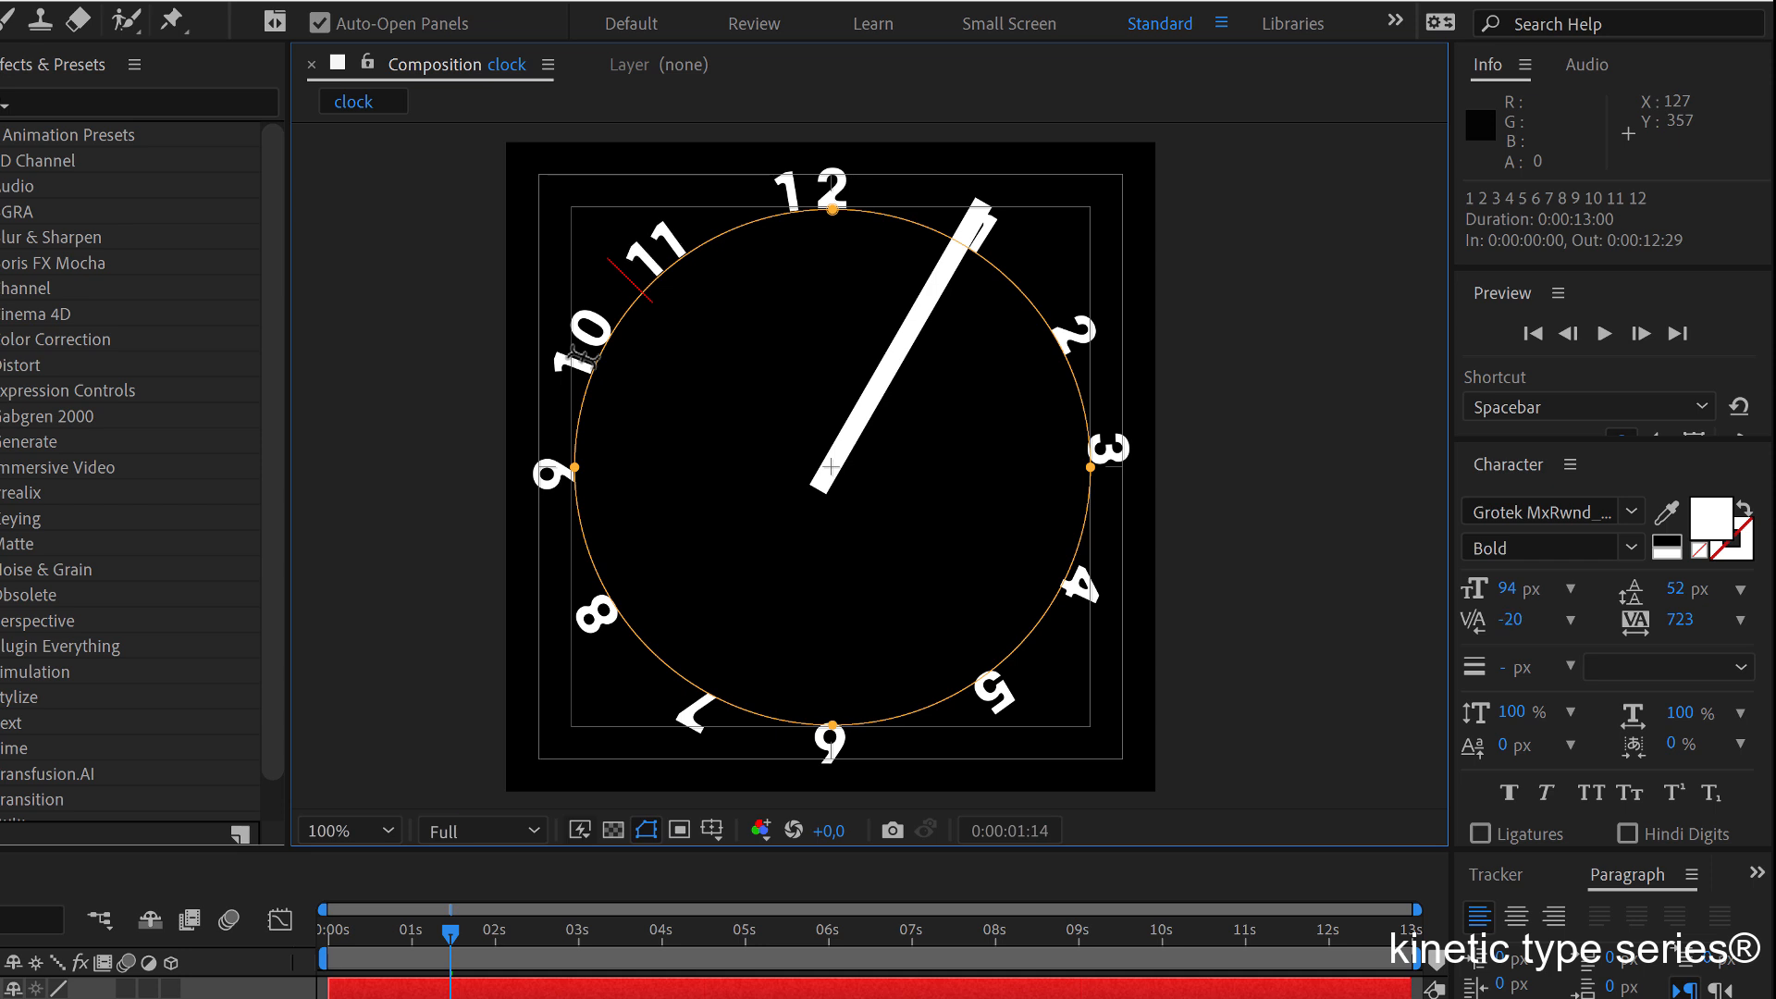
{"action": "key", "text": "alt+Right"}
{"action": "key", "text": "alt+Right"}
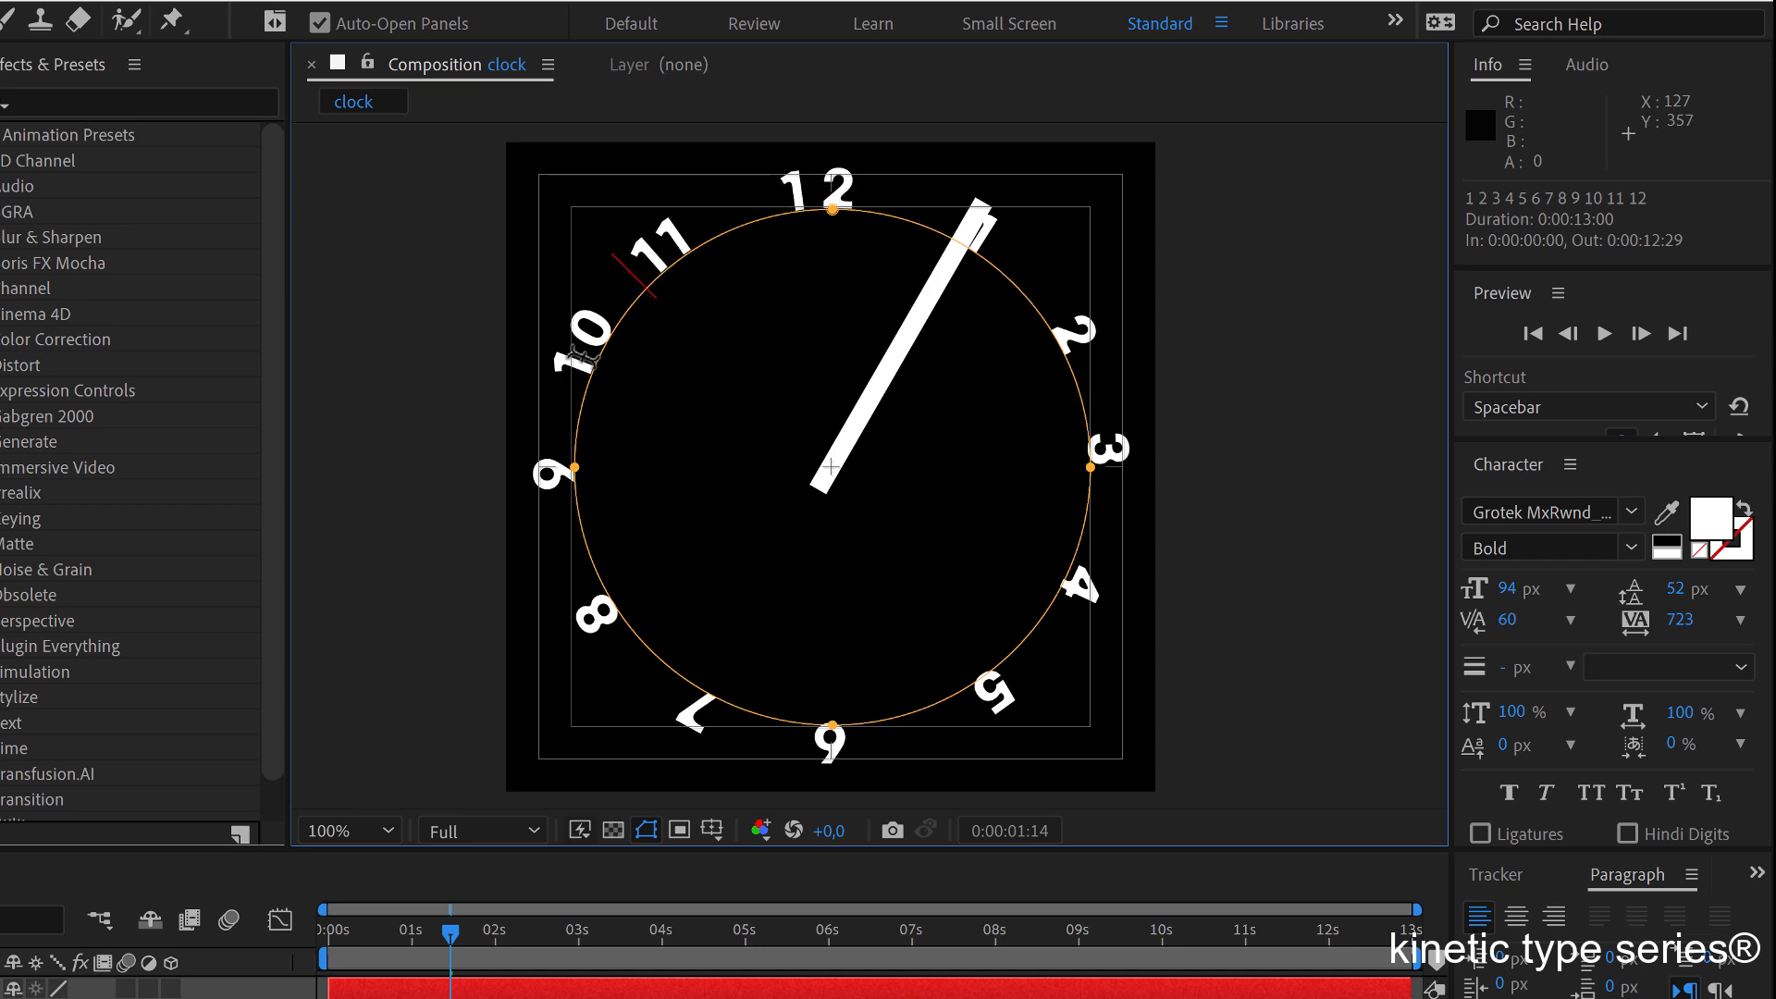
Widen the kerning in front of the number 12 to 100.
{"action": "left_click", "coordinate": [785, 189]}
{"action": "key", "text": "alt+Right"}
{"action": "key", "text": "alt+Right"}
{"action": "key", "text": "alt+Right"}
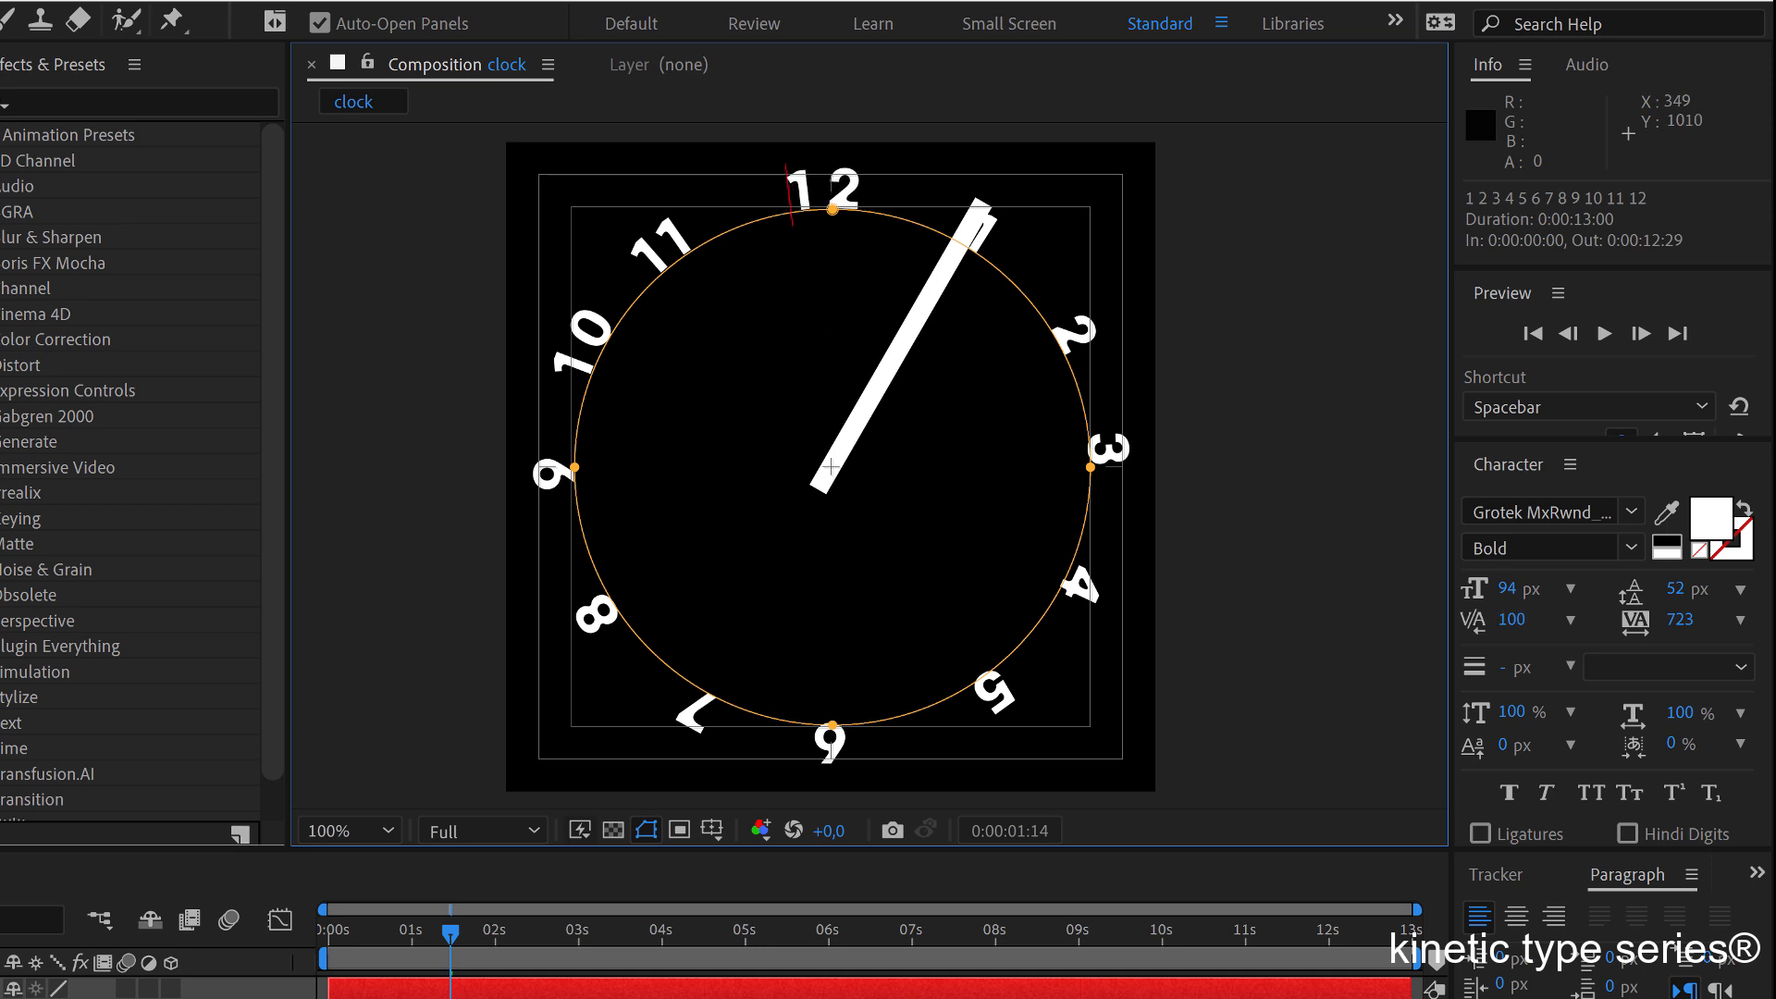
Widen the kerning in front of the number 4 to line it up with the clock hand at 4 seconds.
{"action": "left_click", "coordinate": [690, 988]}
{"action": "left_click_drag", "start_coordinate": [445, 953], "coordinate": [661, 948]}
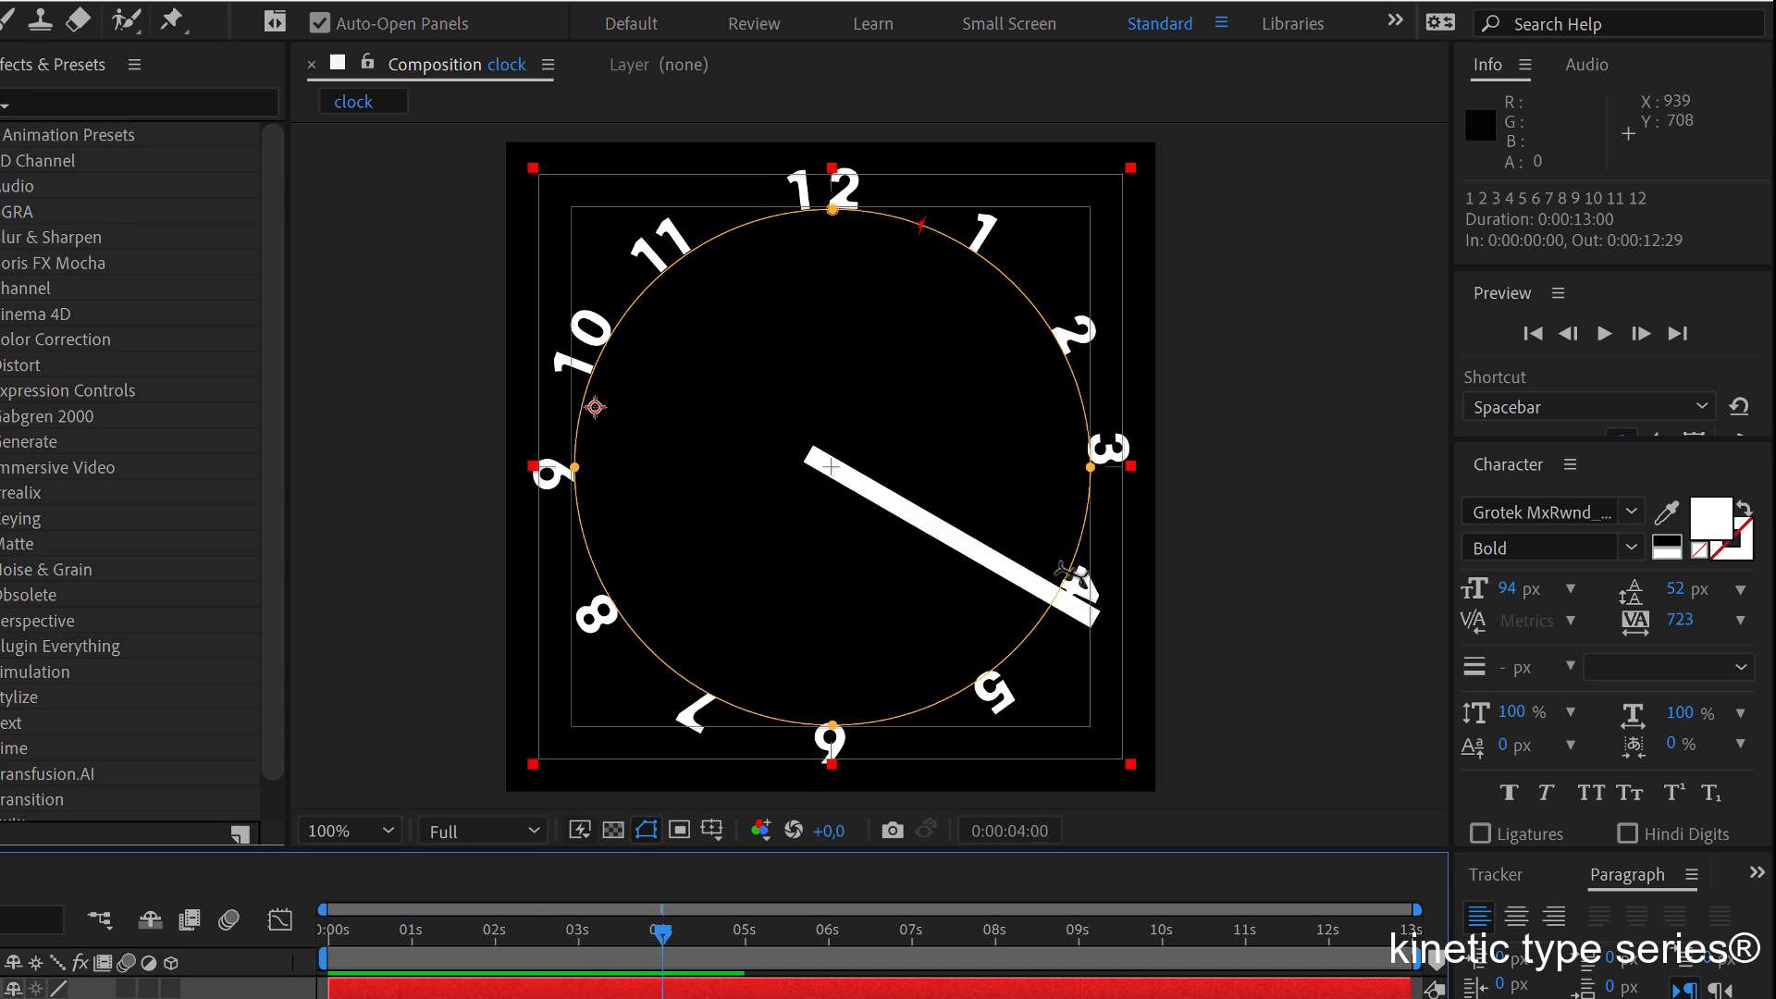
{"action": "left_click", "coordinate": [1083, 561]}
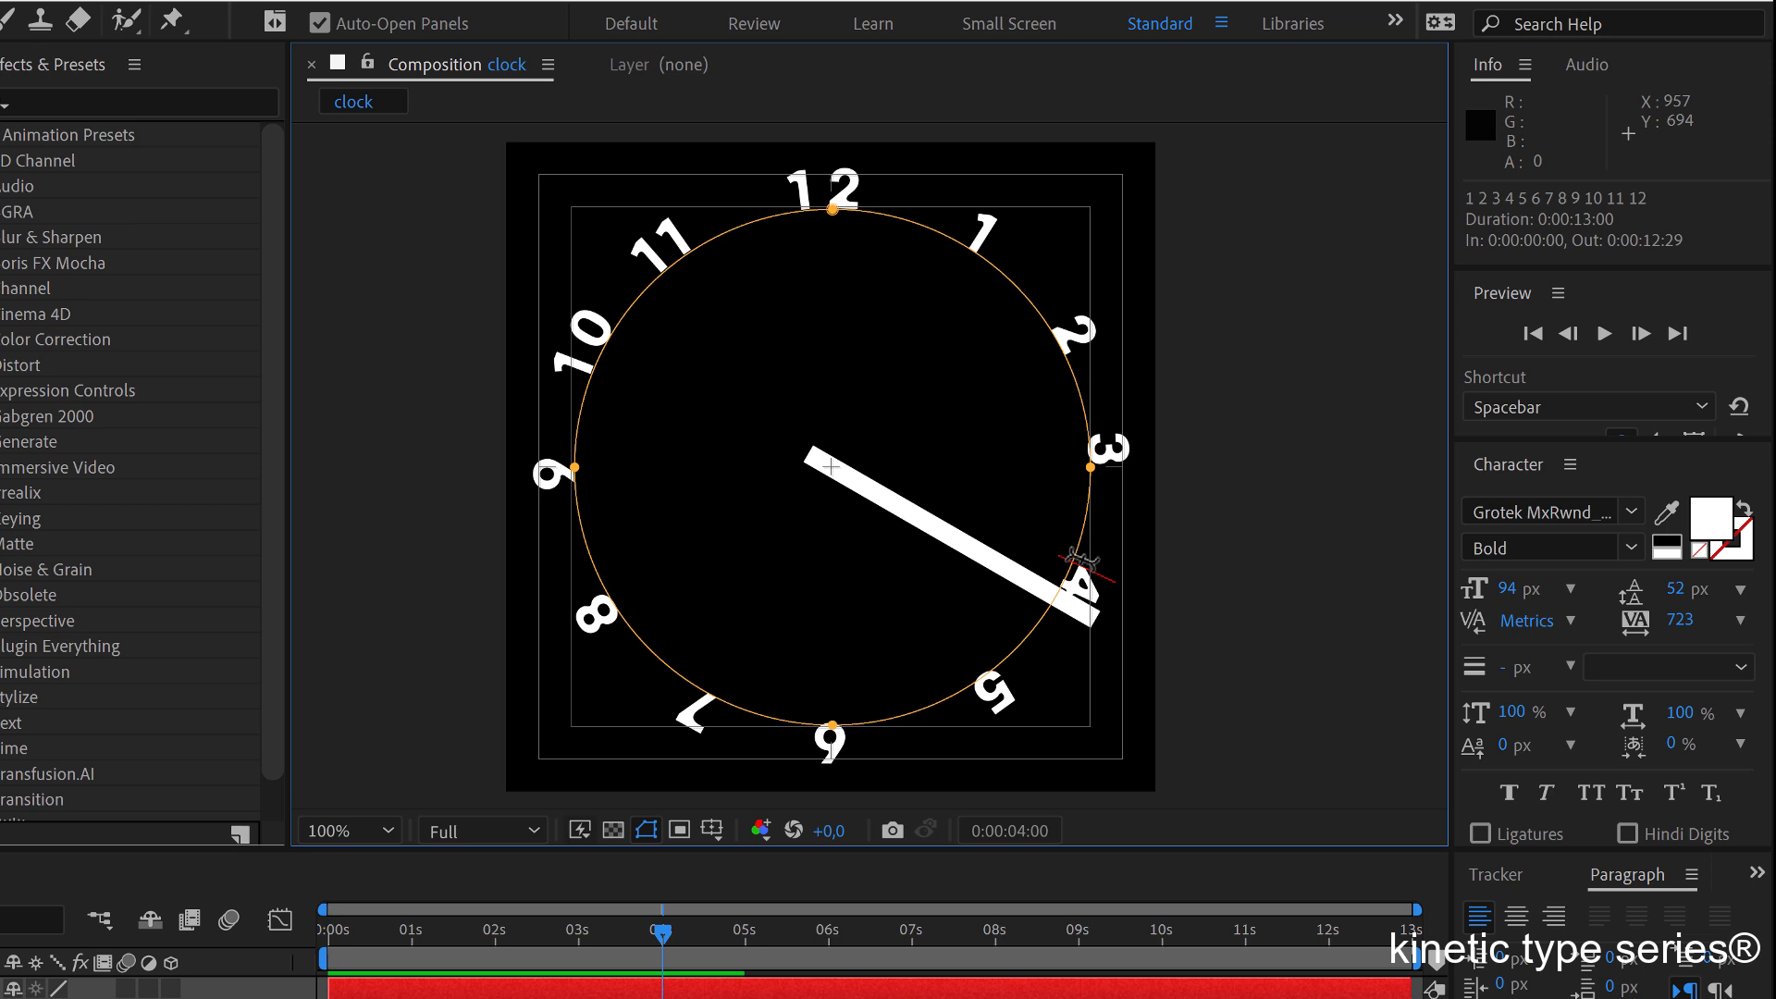
{"action": "key", "text": "alt+Right"}
{"action": "key", "text": "alt+Right"}
{"action": "key", "text": "alt+Right"}
{"action": "key", "text": "alt+Right"}
{"action": "key", "text": "alt+Right"}
{"action": "key", "text": "alt+Right"}
{"action": "key", "text": "alt+Right"}
{"action": "key", "text": "alt+Right"}
{"action": "key", "text": "alt+Right"}
{"action": "key", "text": "alt+Right"}
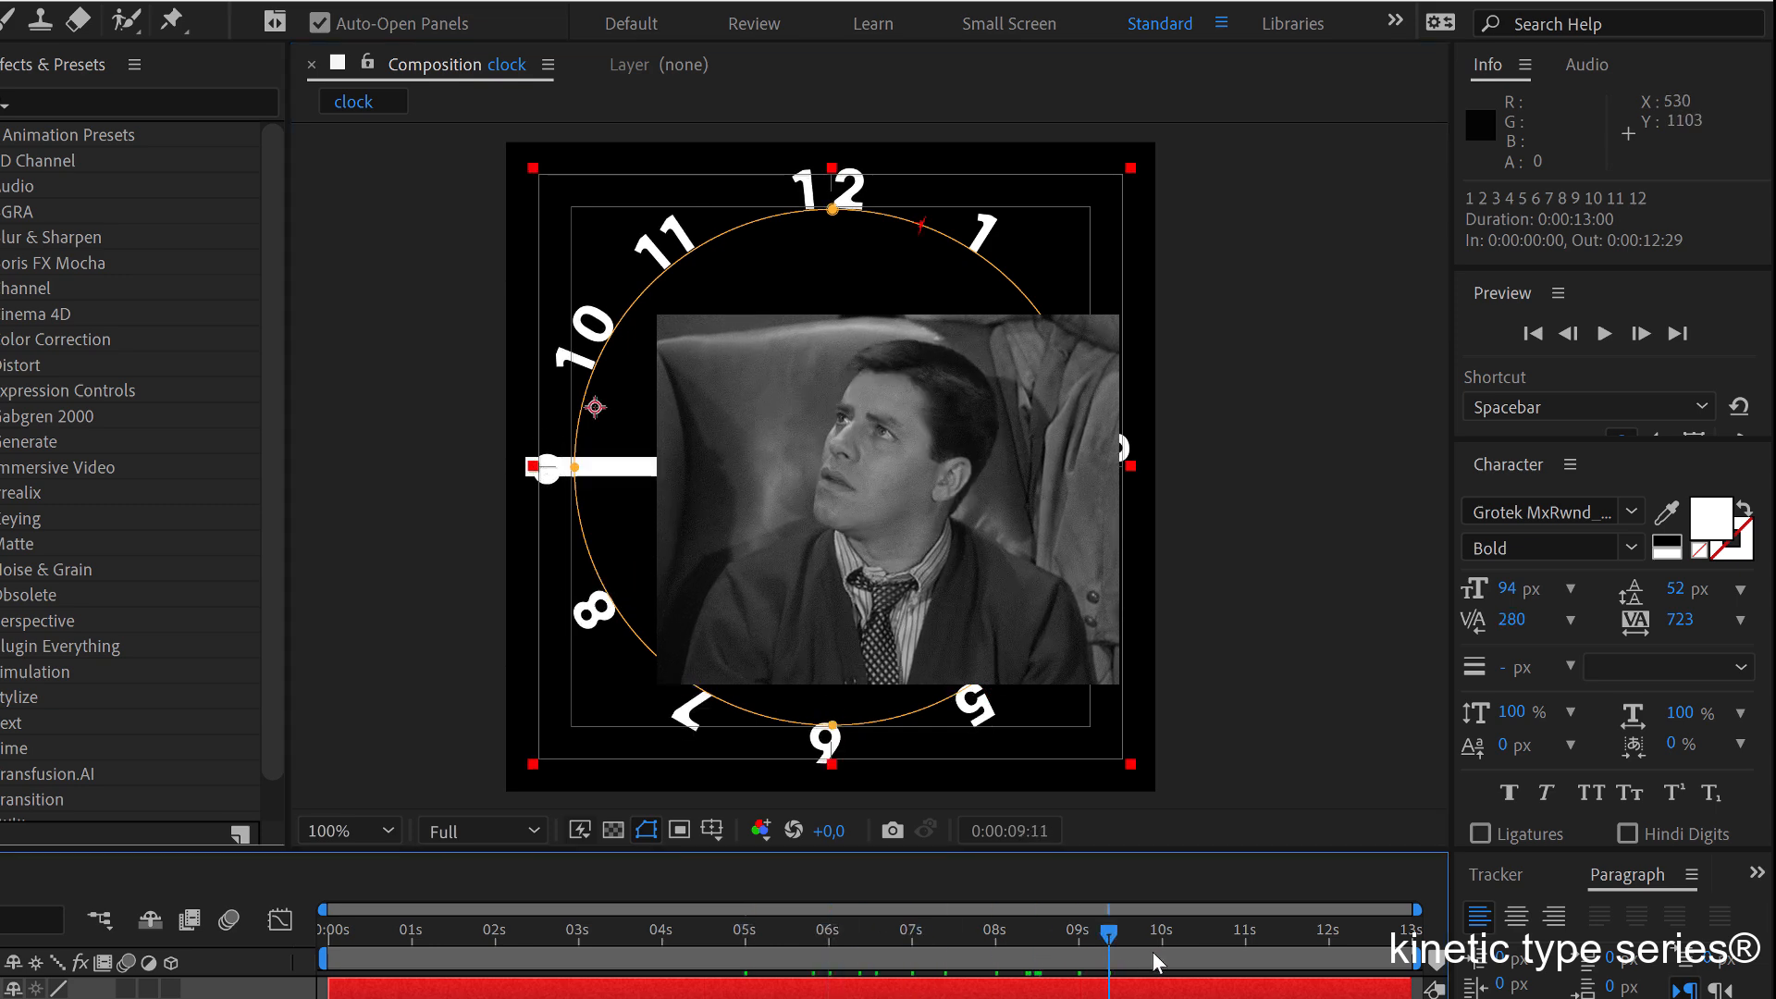
{"action": "left_click_drag", "start_coordinate": [1153, 952], "coordinate": [1174, 952]}
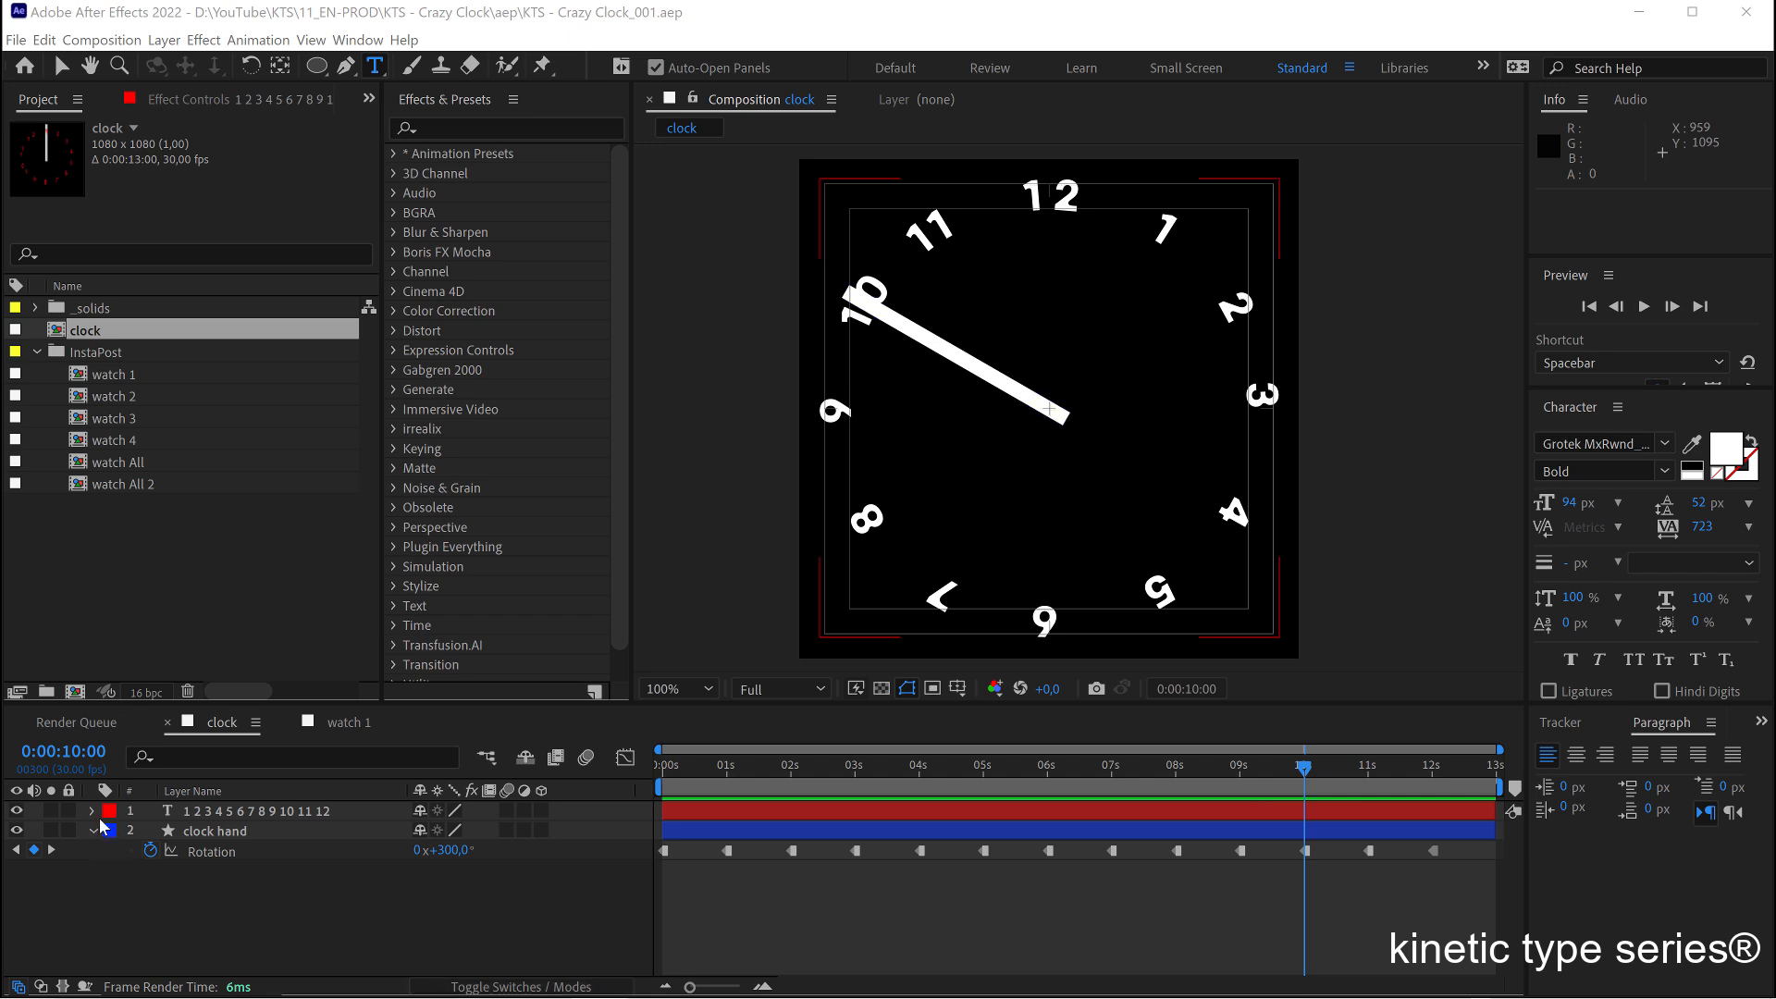
Return to the start of the timeline and add an RGB Fill Color animator to the clock numbers text layer.
{"action": "left_click", "coordinate": [94, 811]}
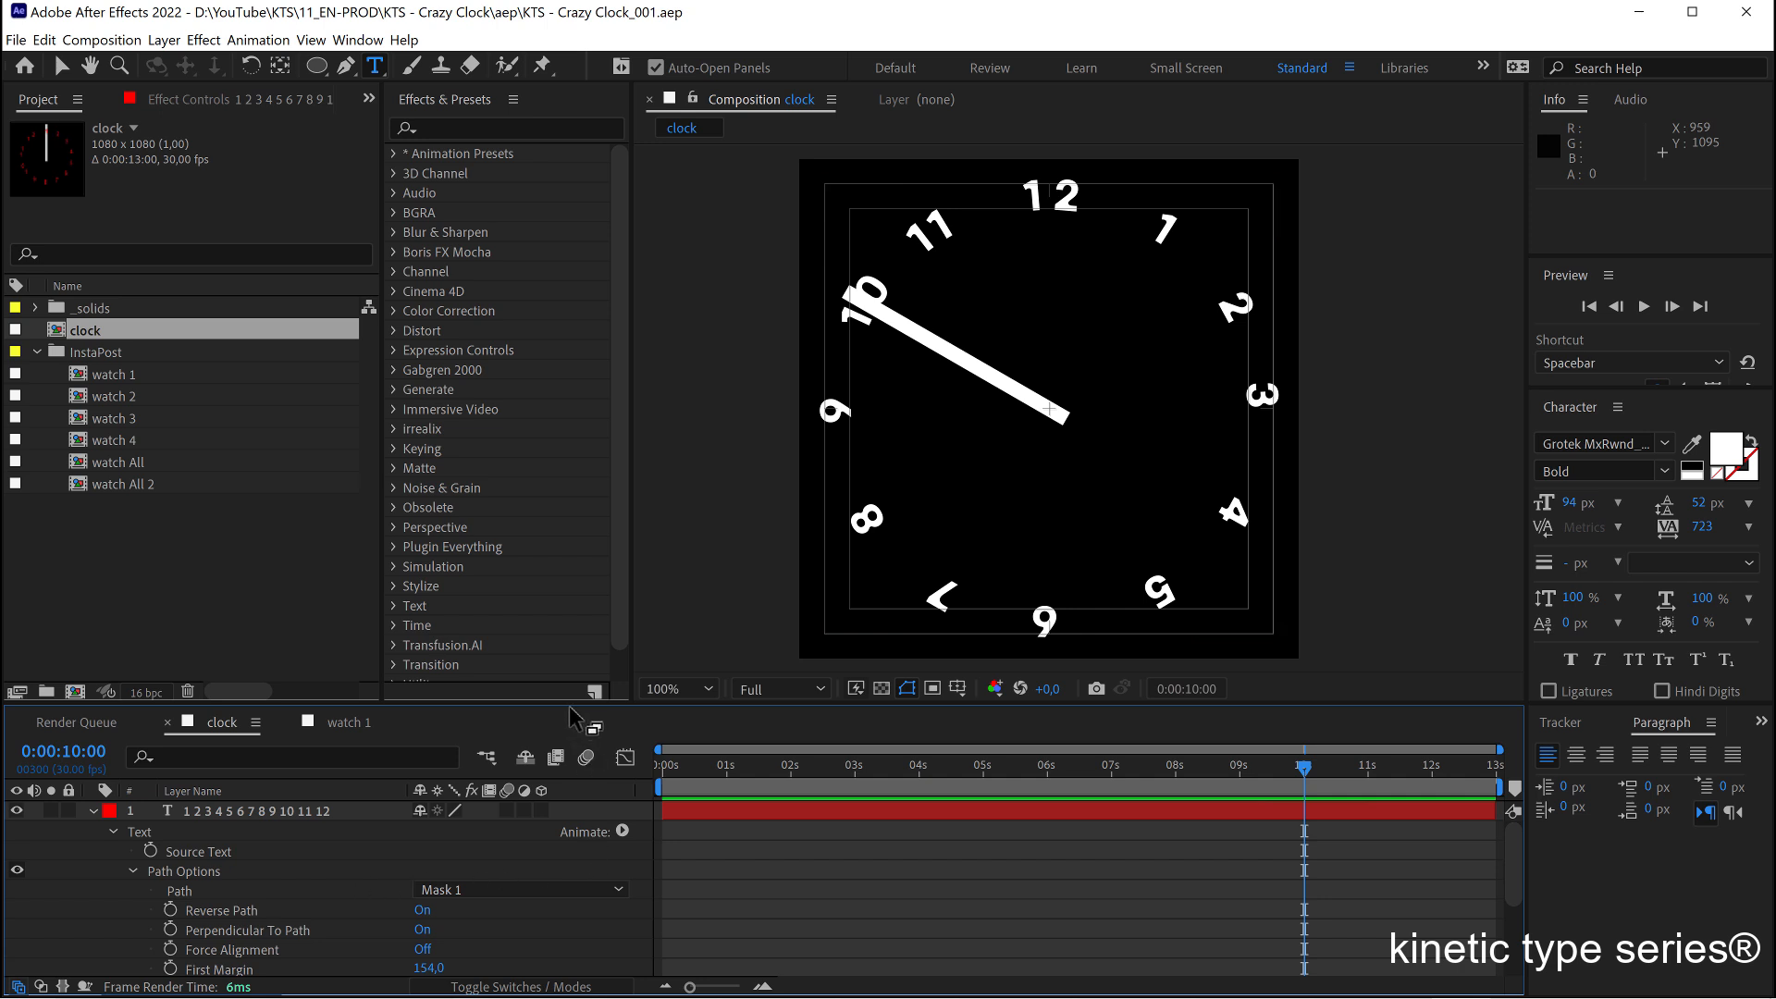
{"action": "left_click_drag", "start_coordinate": [570, 708], "coordinate": [608, 612]}
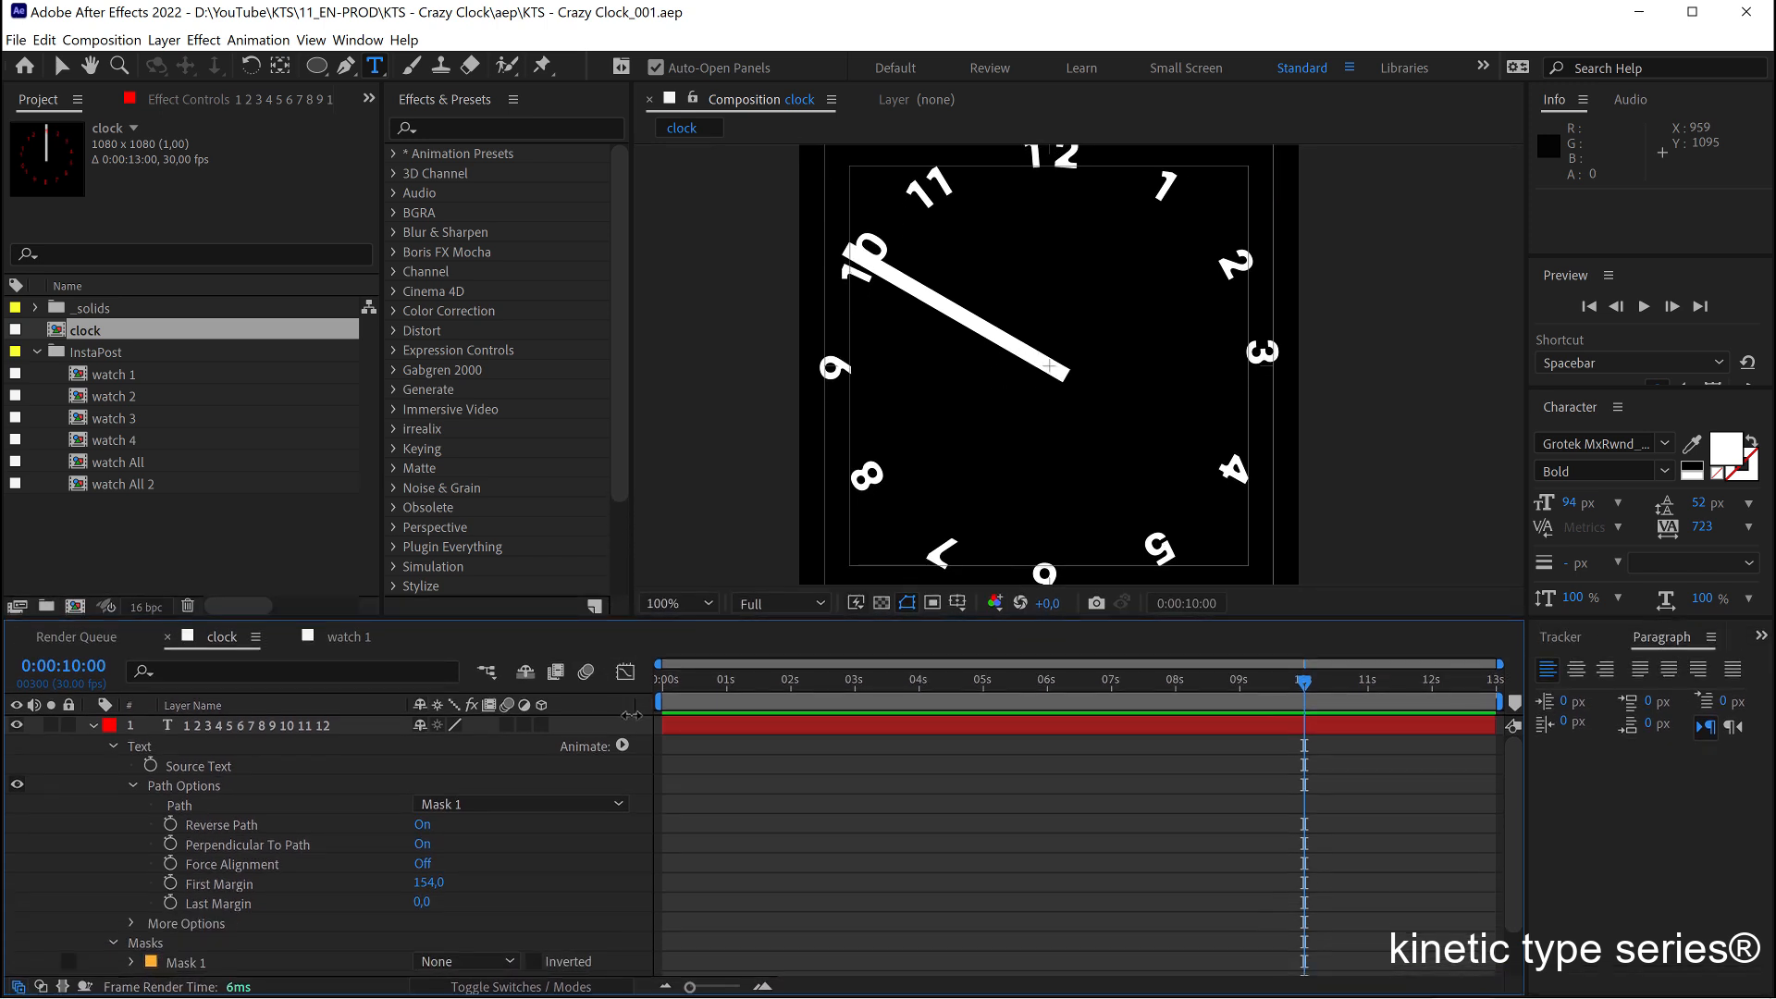
{"action": "left_click", "coordinate": [708, 690]}
{"action": "left_click_drag", "start_coordinate": [740, 700], "coordinate": [641, 691]}
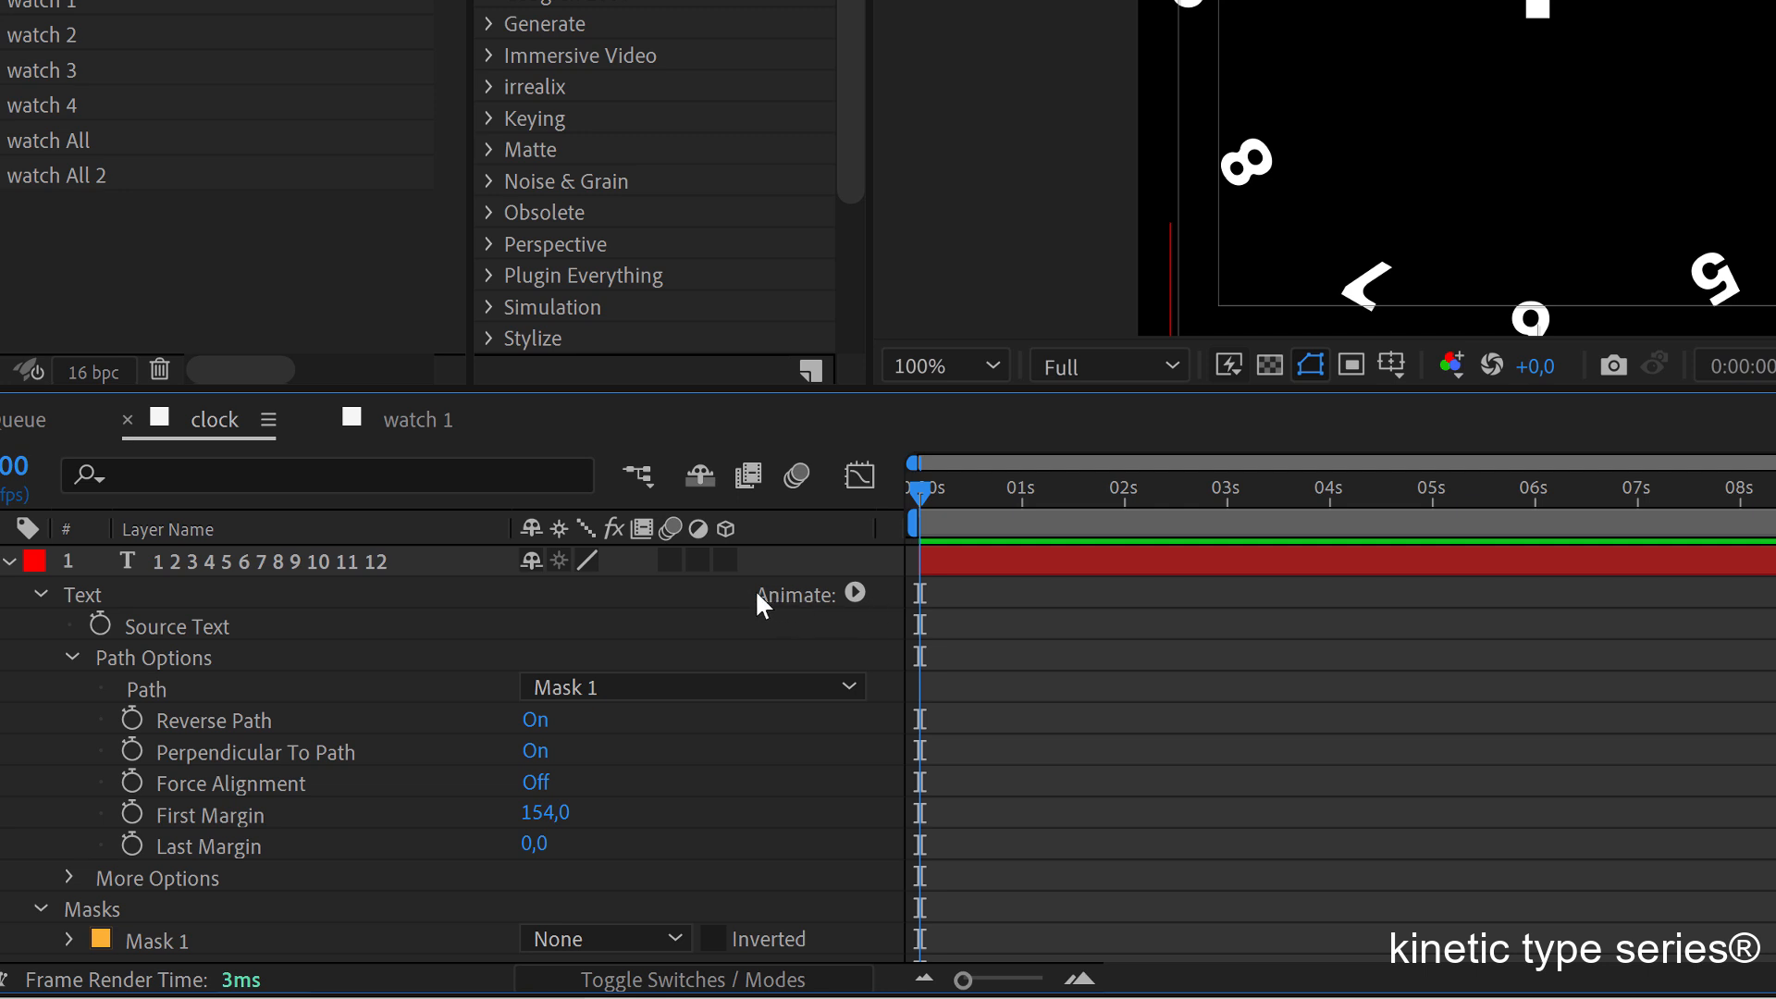
{"action": "left_click", "coordinate": [855, 594]}
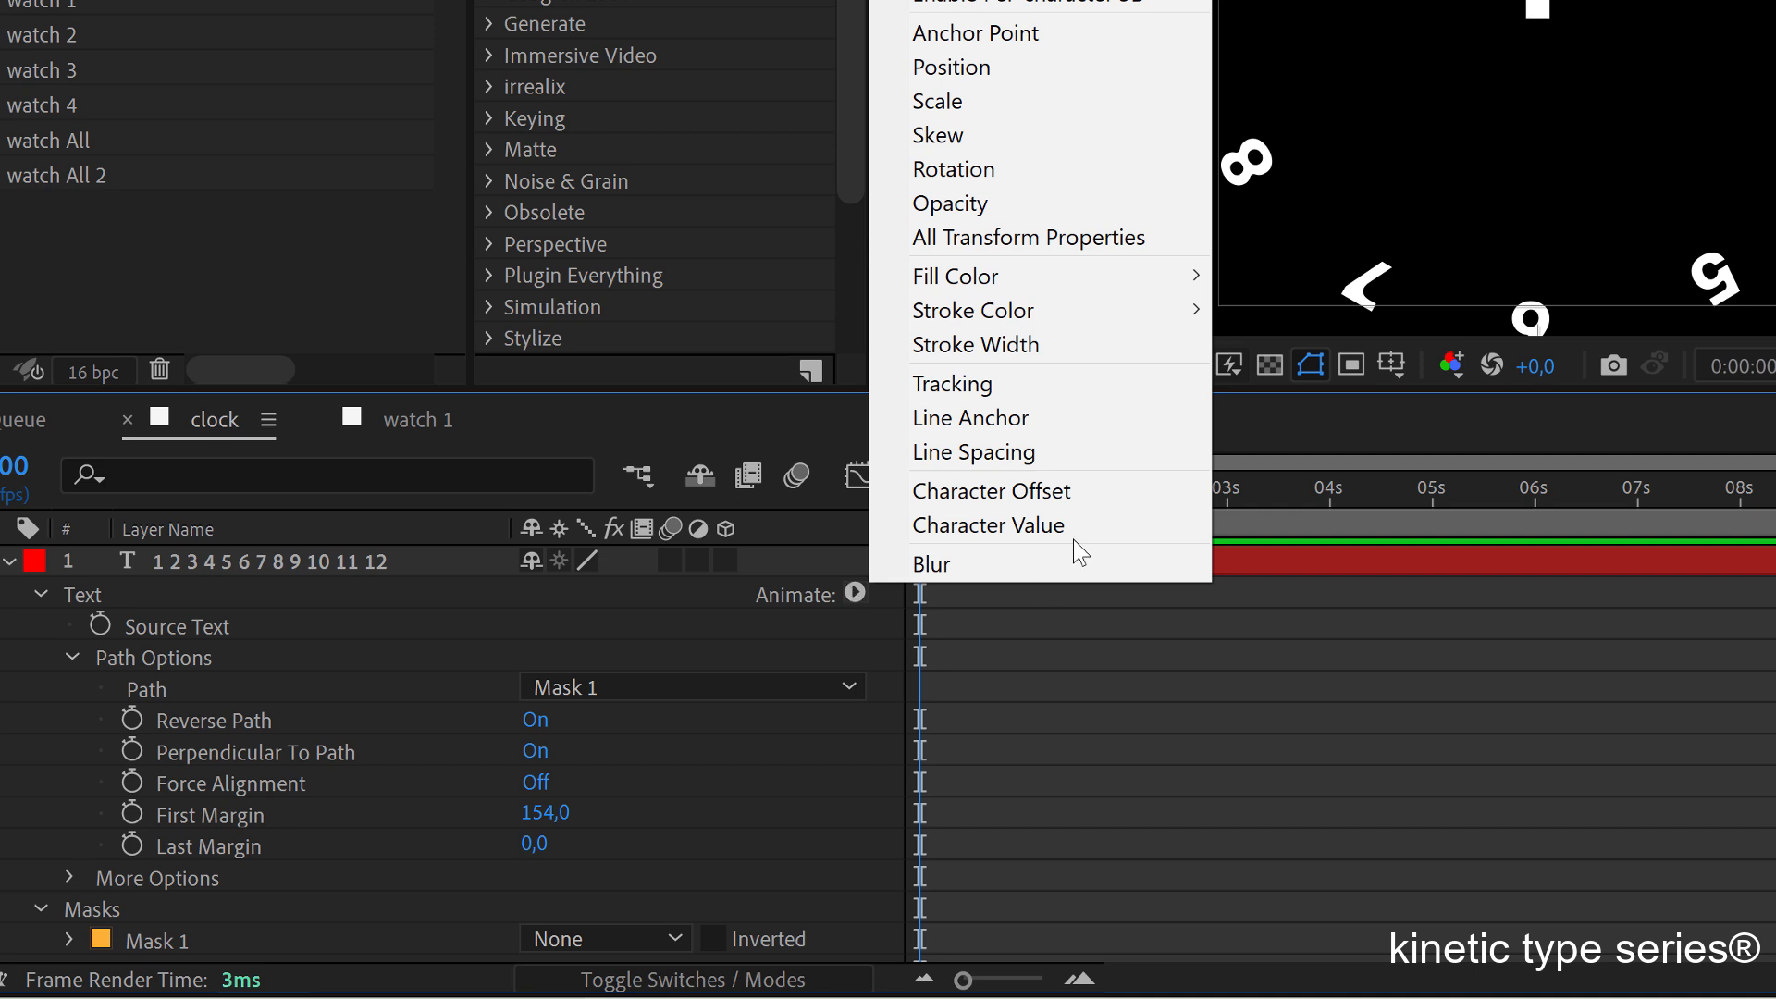
{"action": "mouse_move", "coordinate": [1058, 279]}
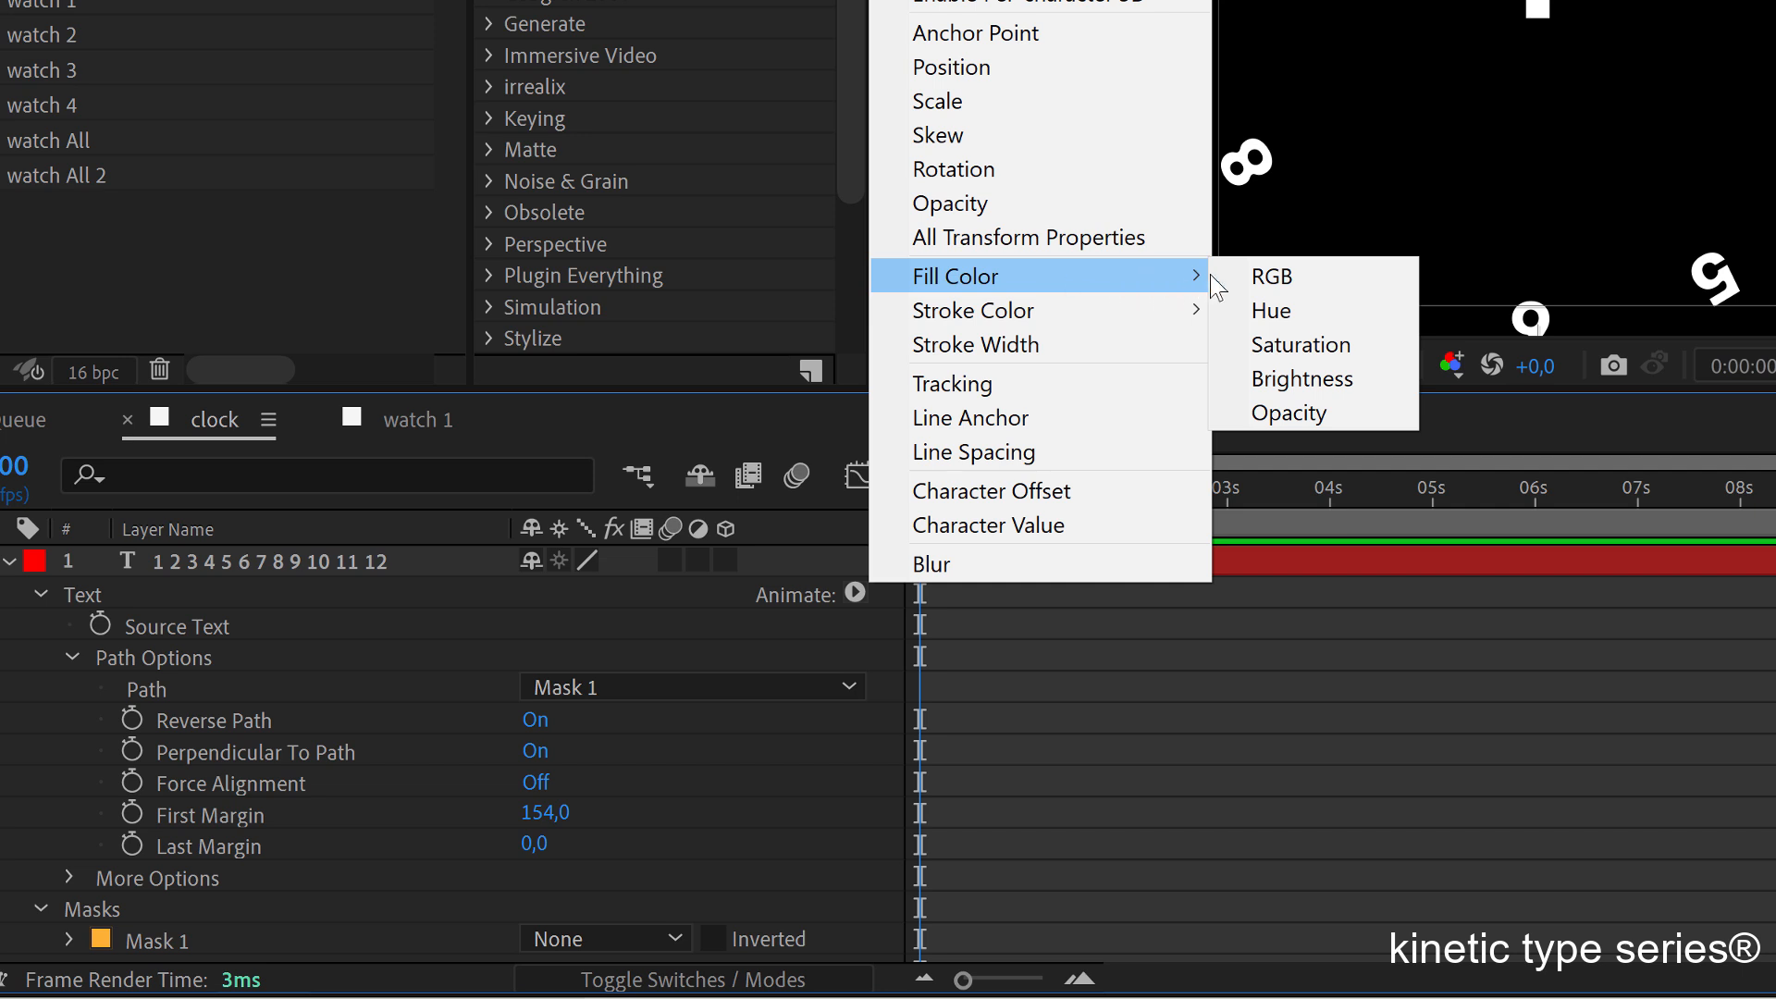
{"action": "left_click", "coordinate": [1259, 275]}
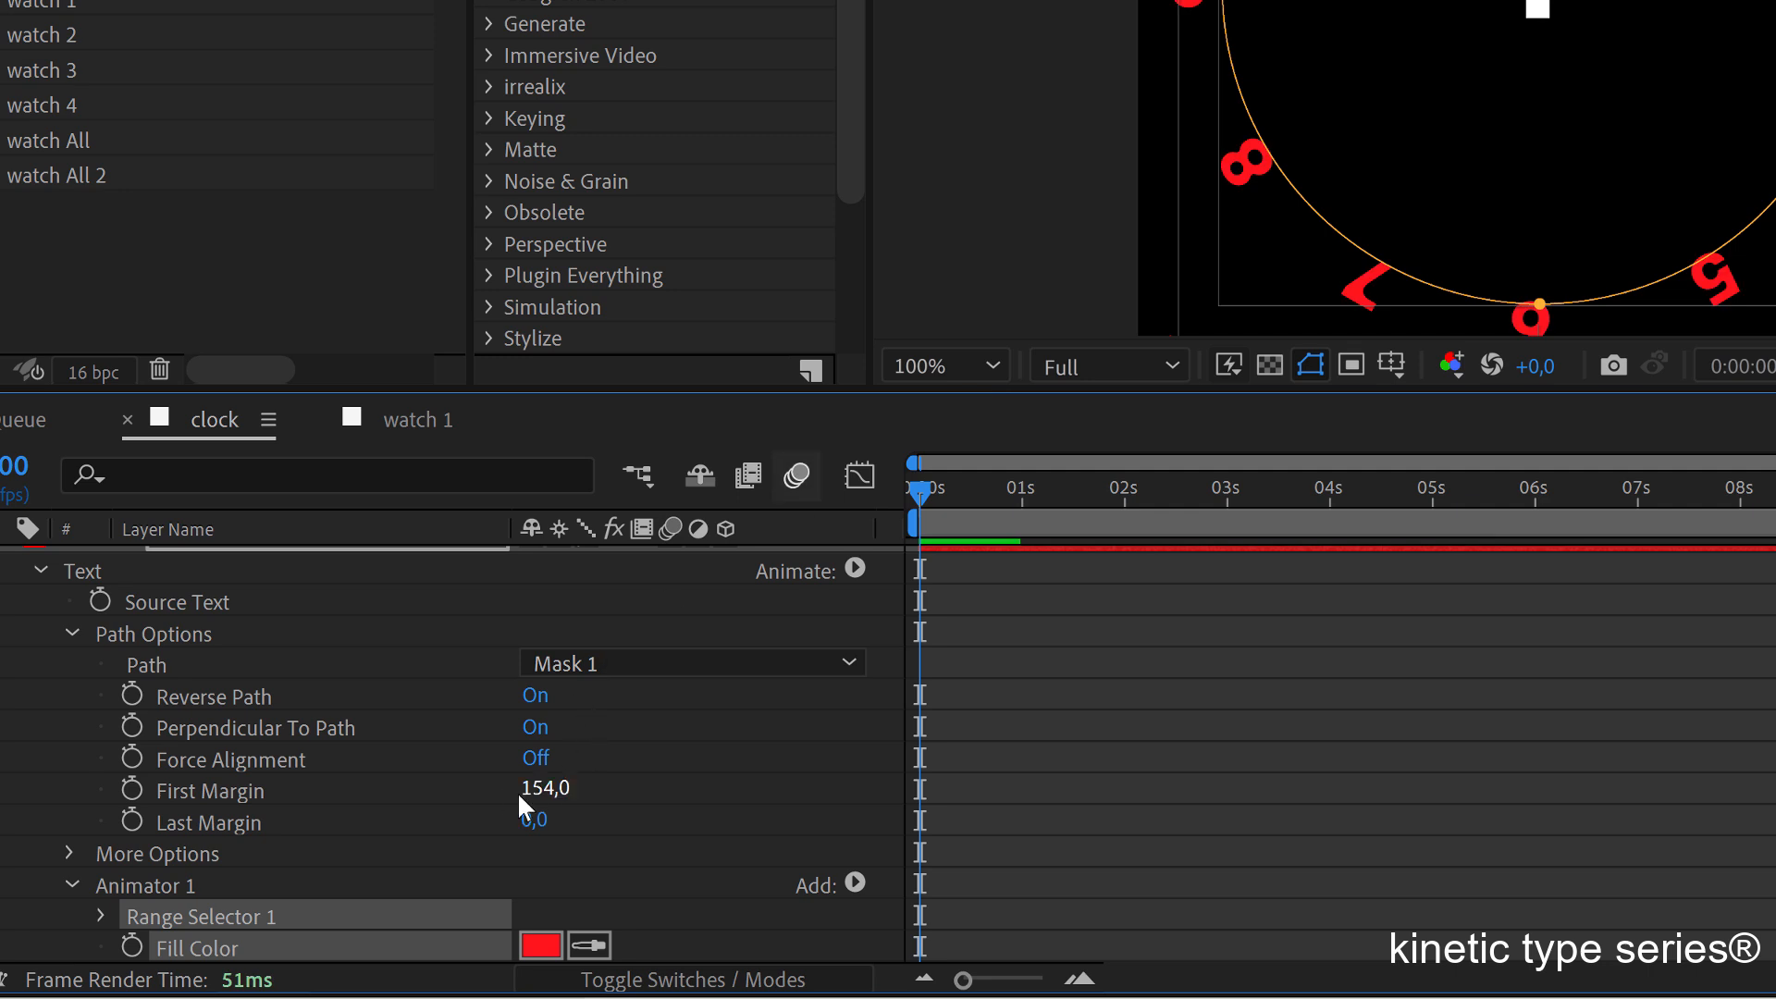
In the animator's advanced range selector options, set Units to Index and Based On to Words.
{"action": "scroll", "coordinate": [348, 814], "scroll_direction": "down", "scroll_amount": 2}
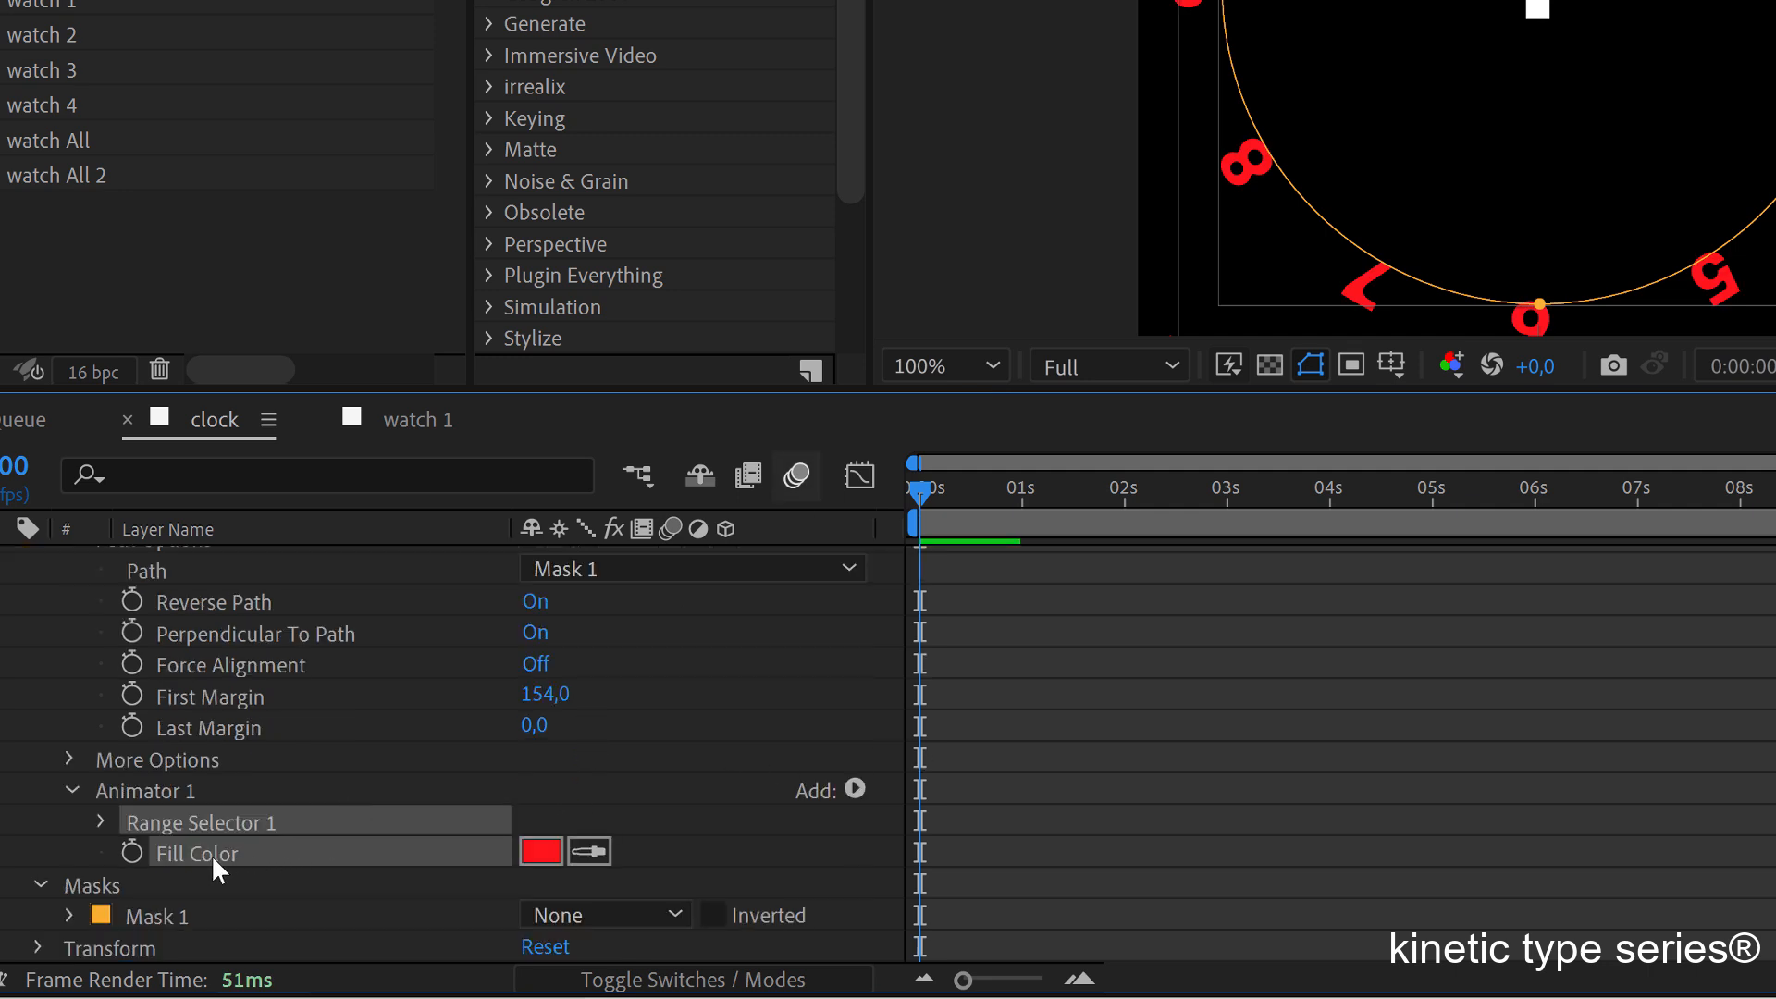
{"action": "left_click", "coordinate": [101, 820]}
{"action": "scroll", "coordinate": [272, 840], "scroll_direction": "down", "scroll_amount": 2}
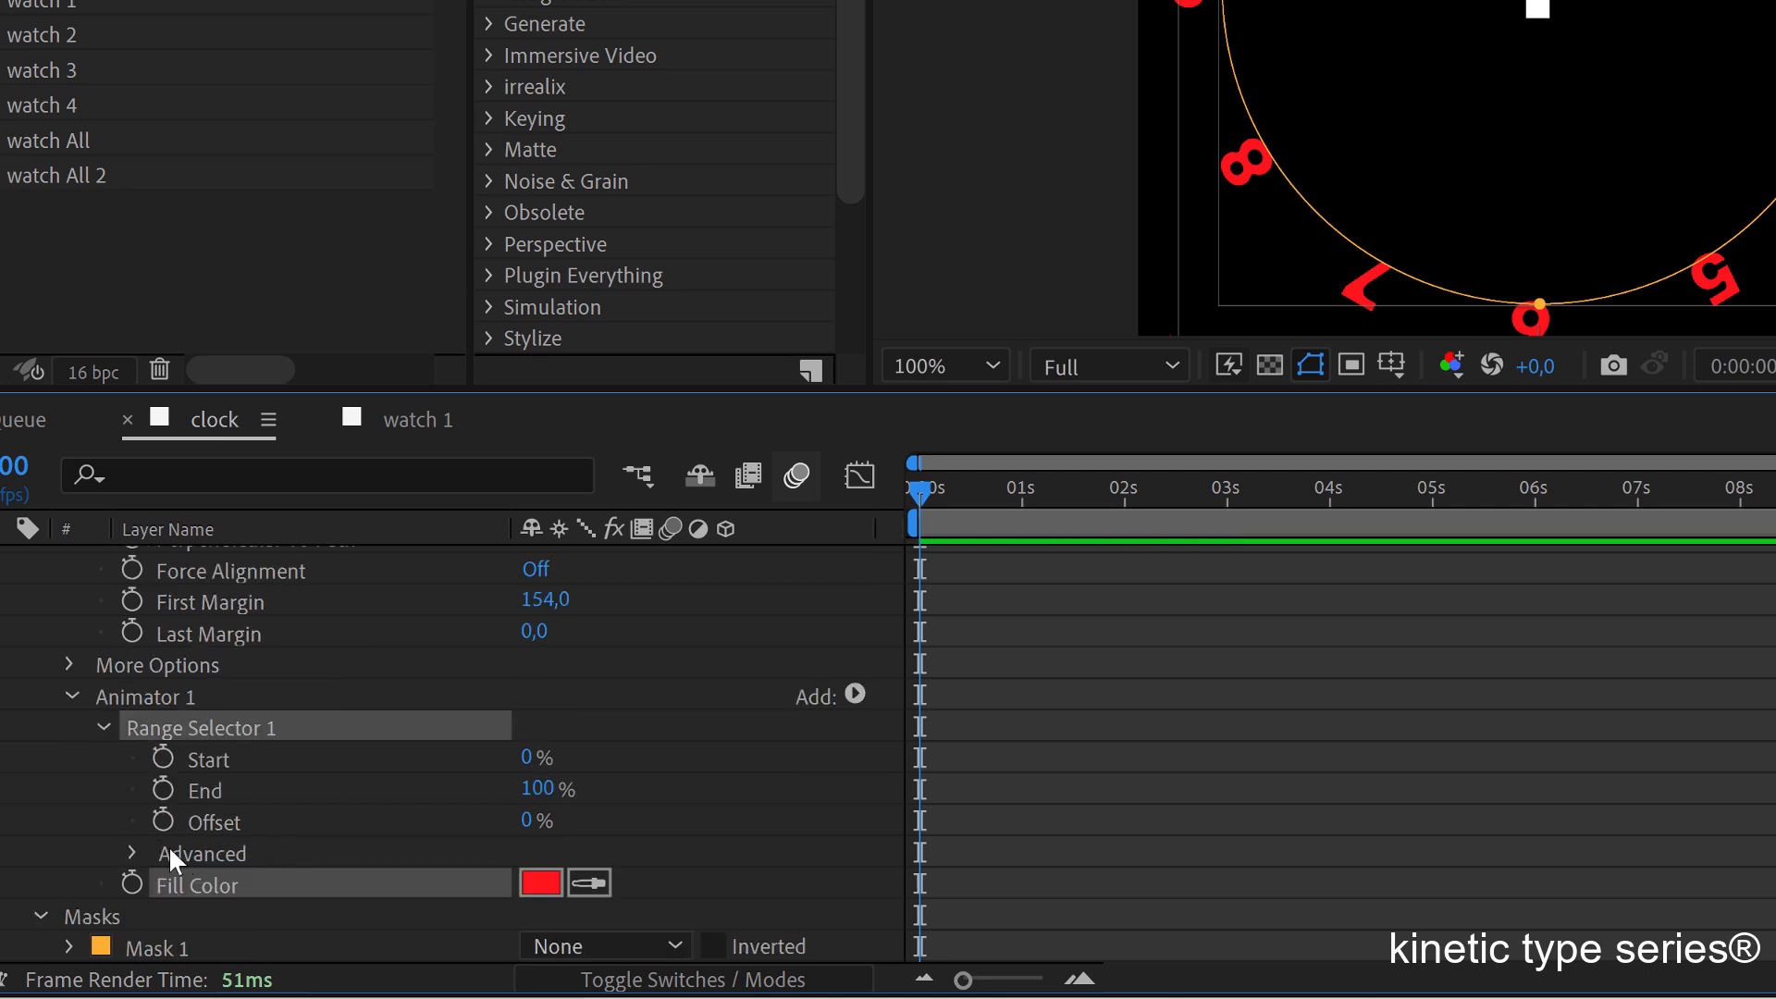
{"action": "left_click", "coordinate": [132, 851]}
{"action": "scroll", "coordinate": [302, 847], "scroll_direction": "down", "scroll_amount": 4}
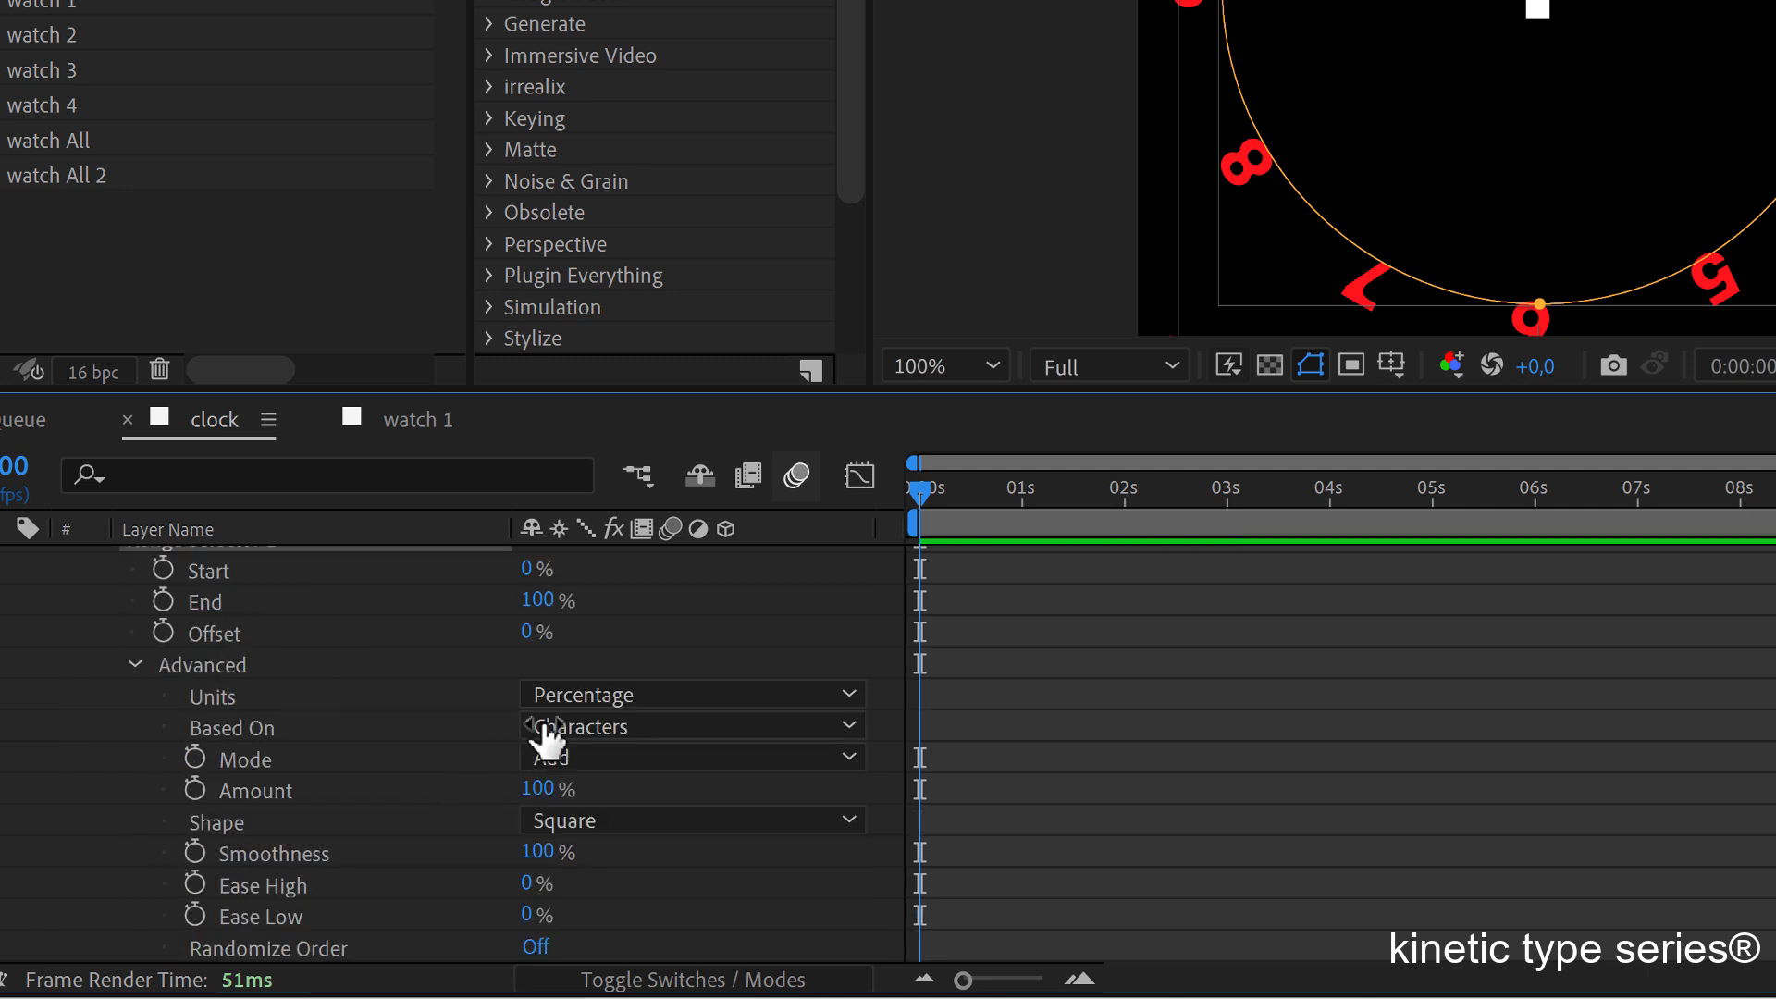
{"action": "left_click", "coordinate": [576, 696]}
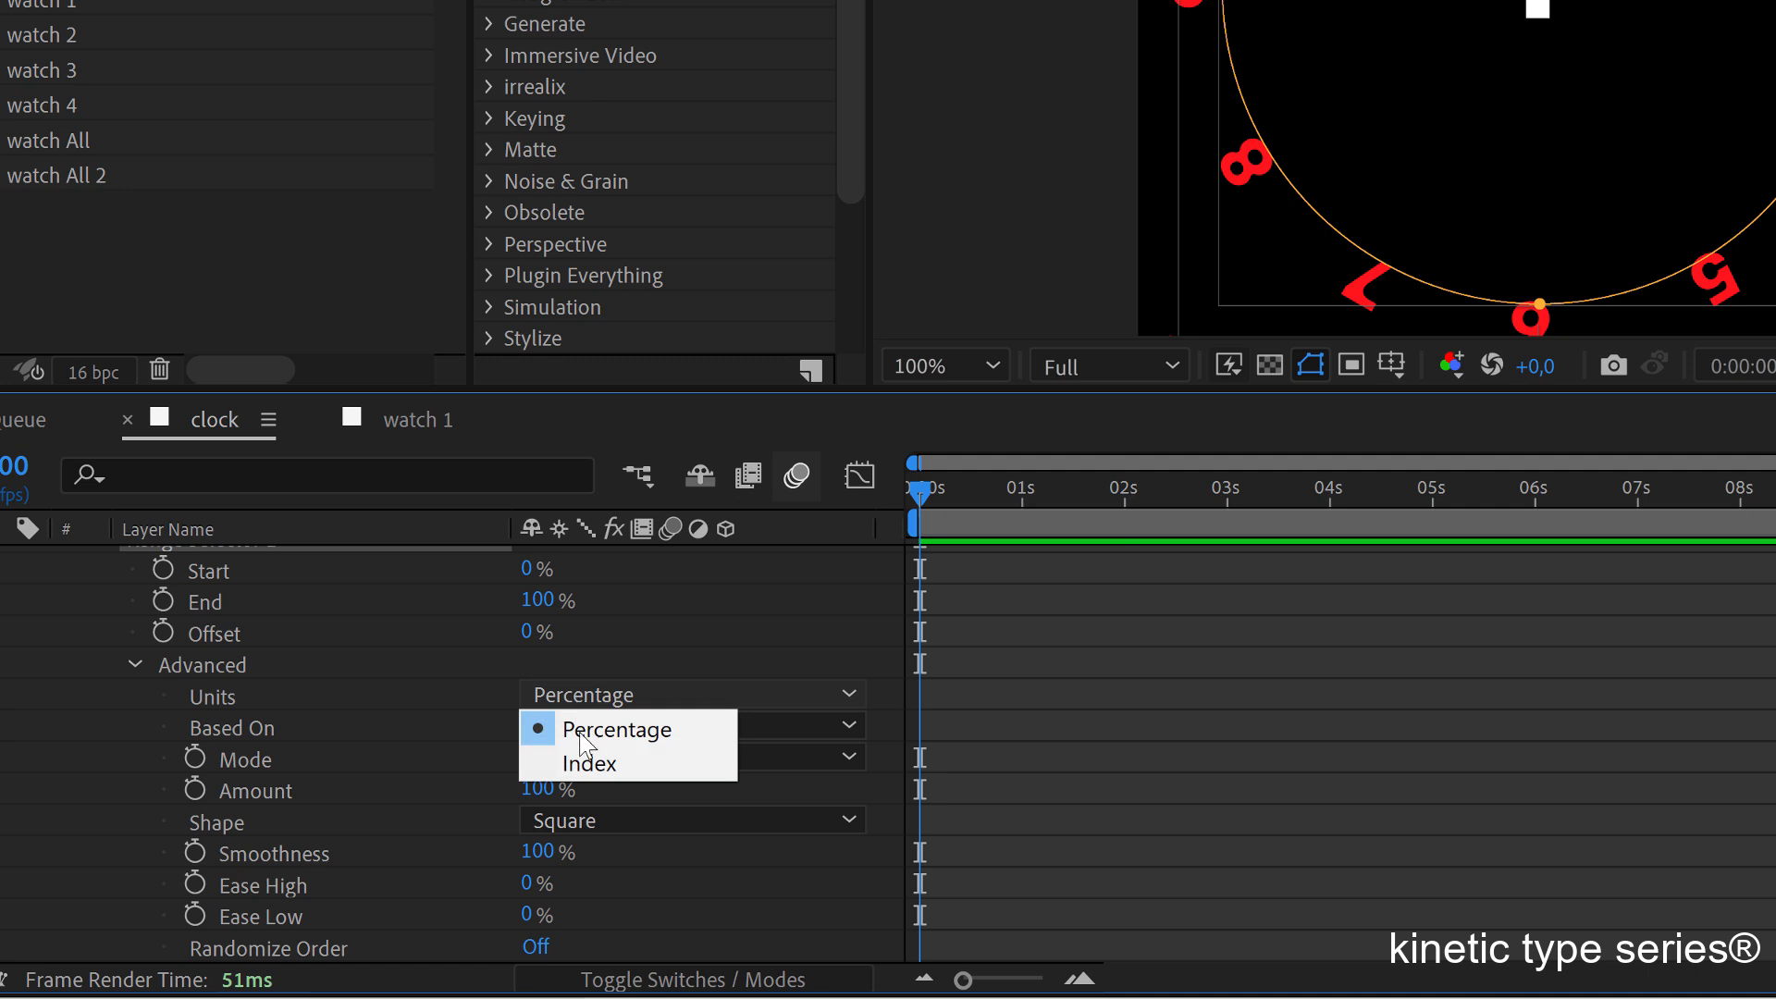
{"action": "left_click", "coordinate": [579, 768]}
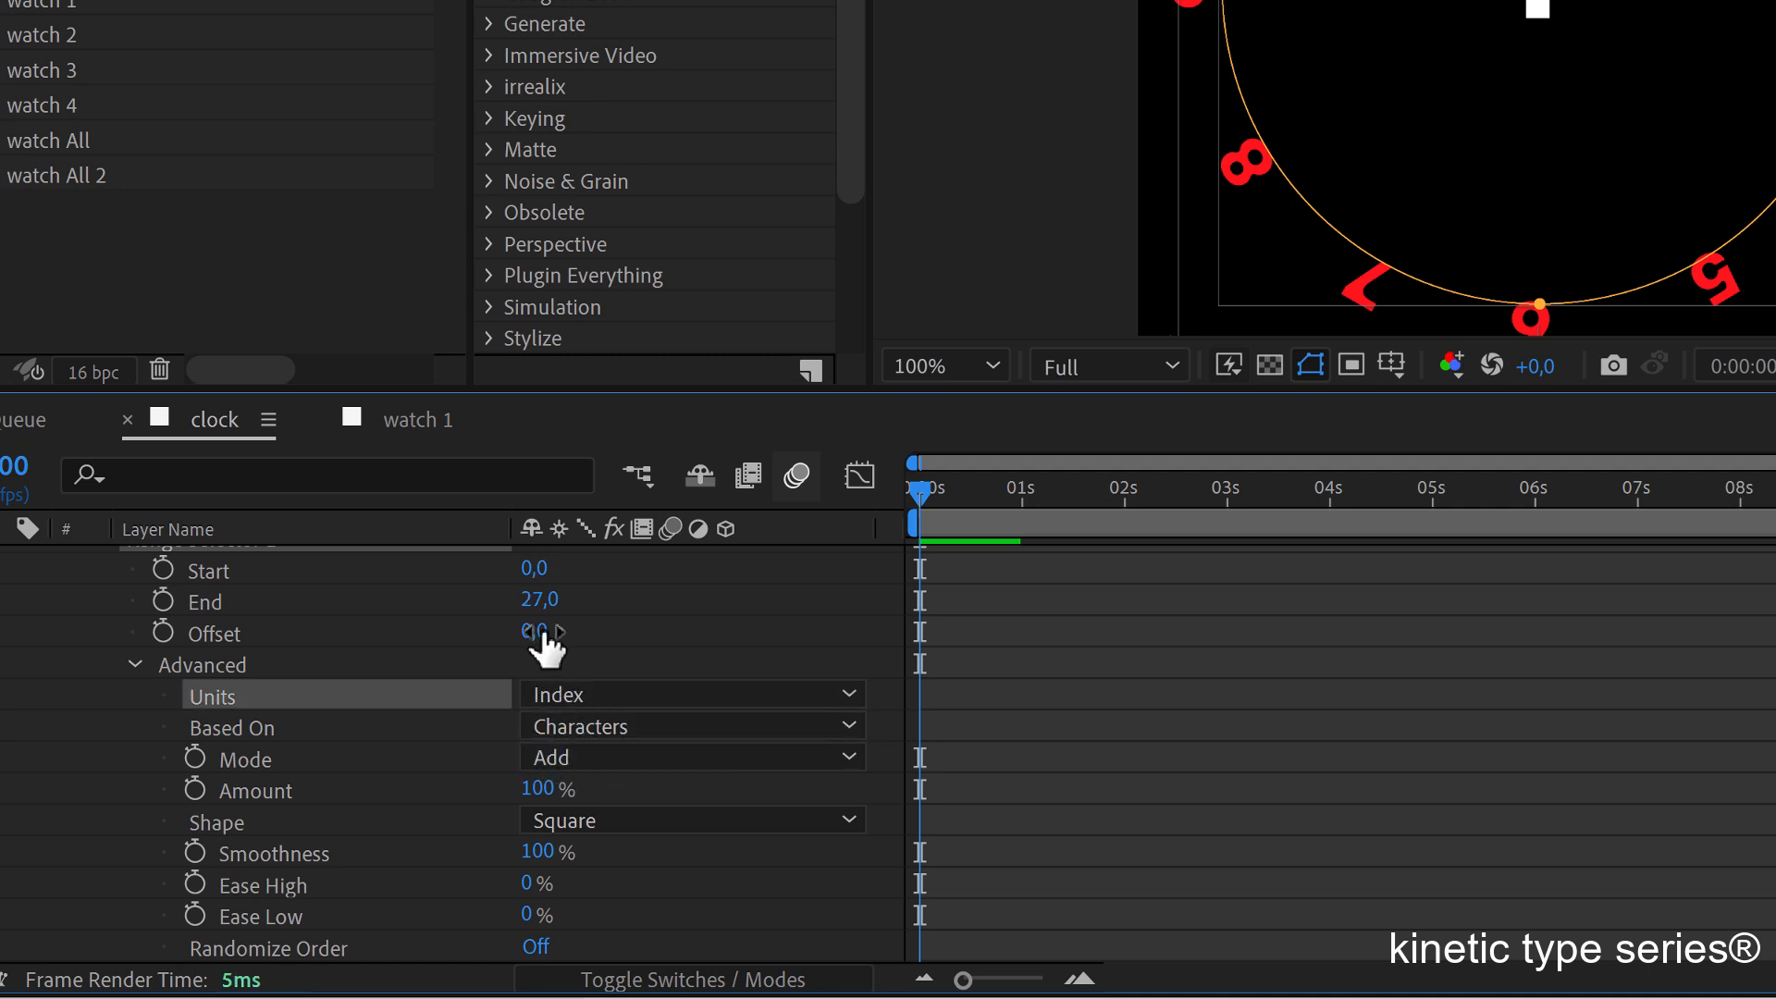
{"action": "scroll", "coordinate": [518, 619], "scroll_direction": "up", "scroll_amount": 2}
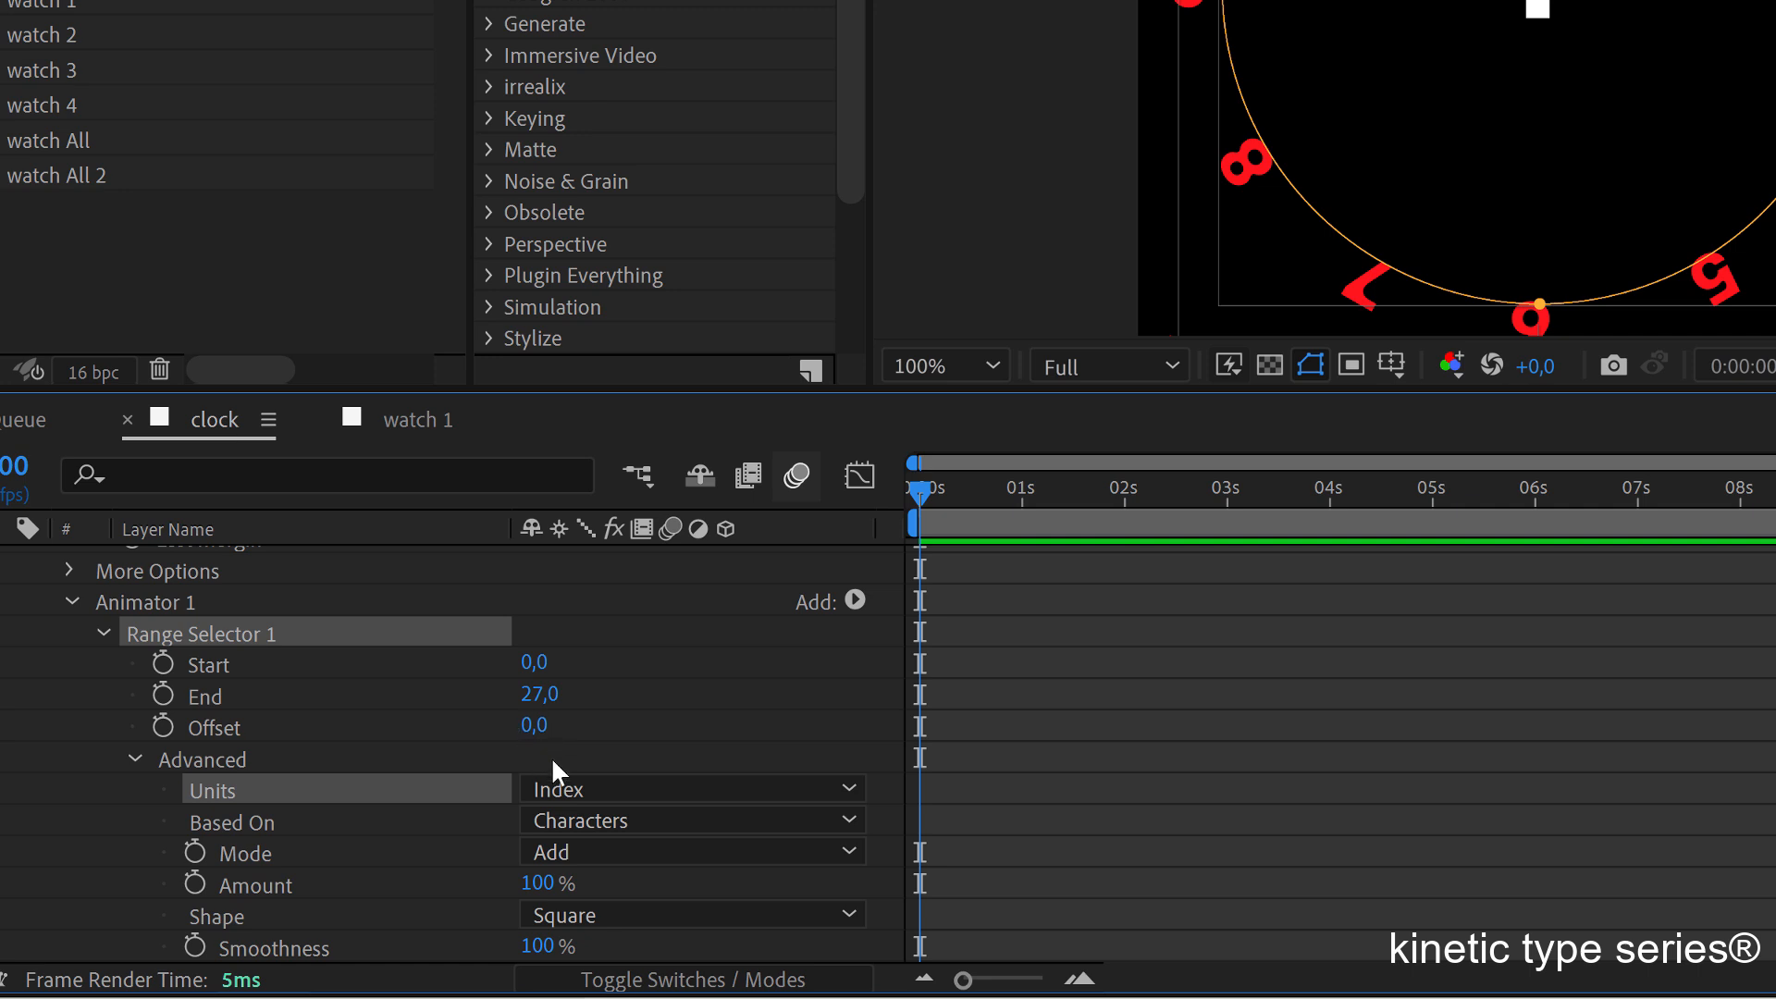
{"action": "left_click", "coordinate": [576, 822]}
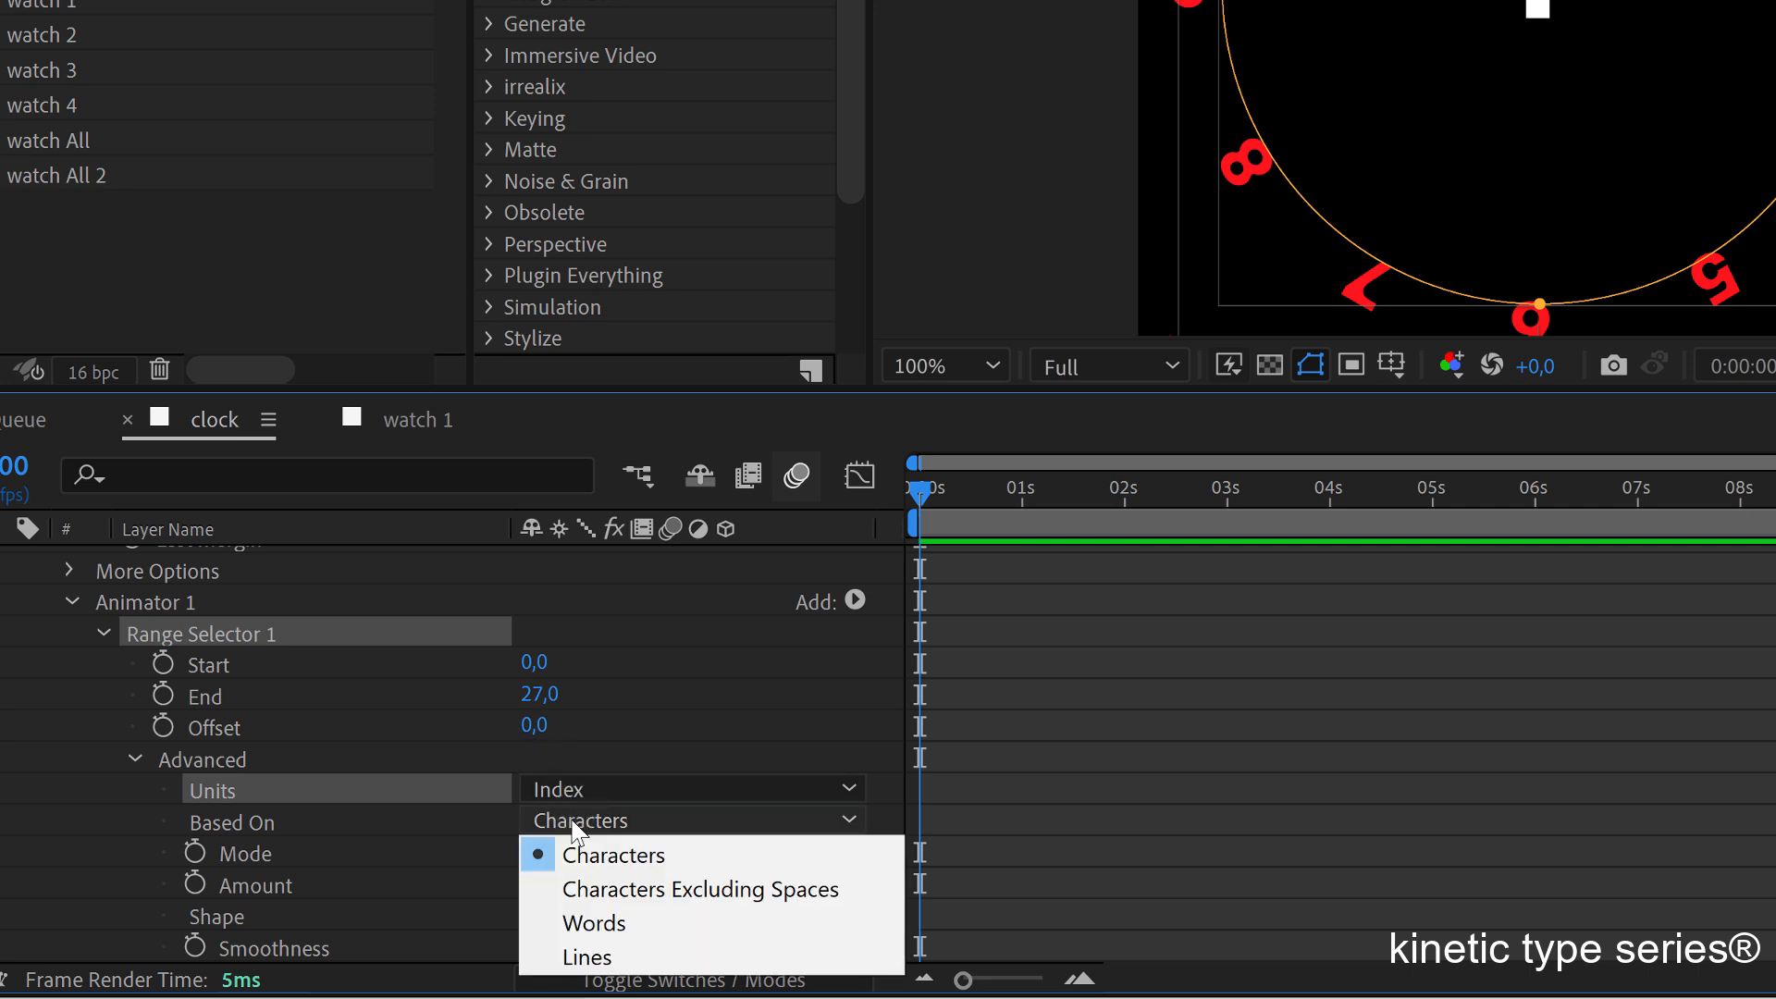
{"action": "left_click", "coordinate": [589, 922]}
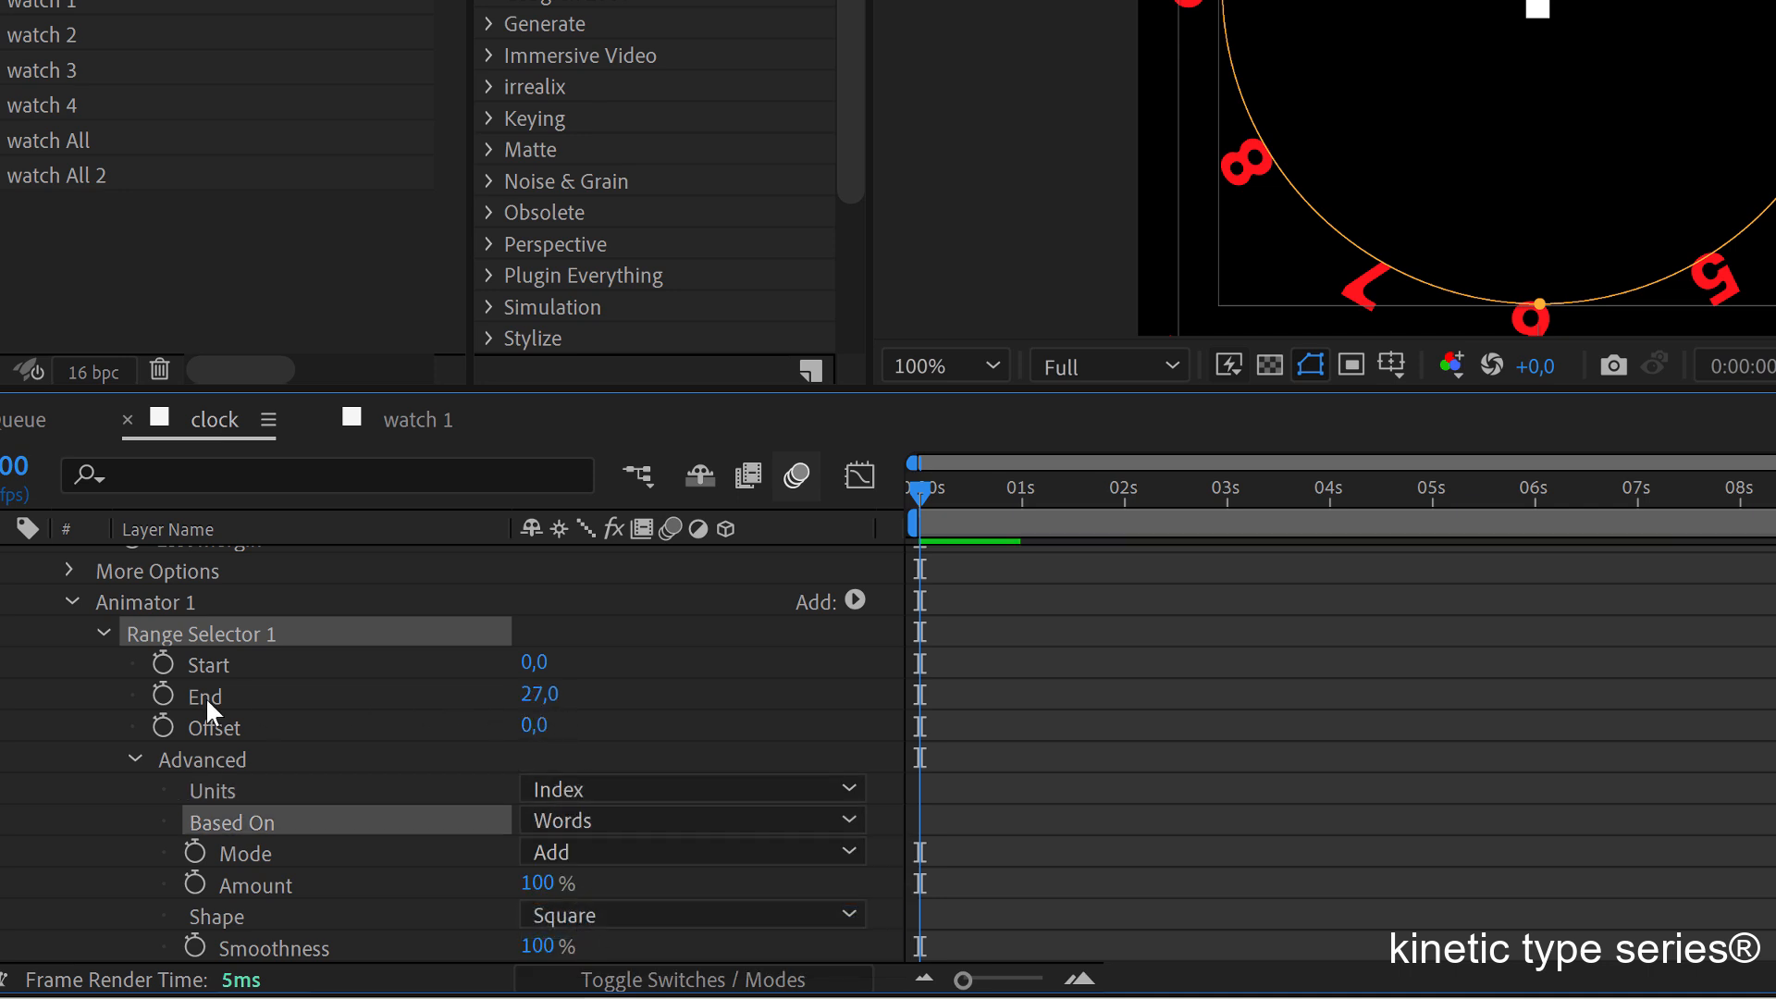
Set the range selector's End to 1 and fit the whole composition in the viewer.
{"action": "left_click", "coordinate": [540, 695]}
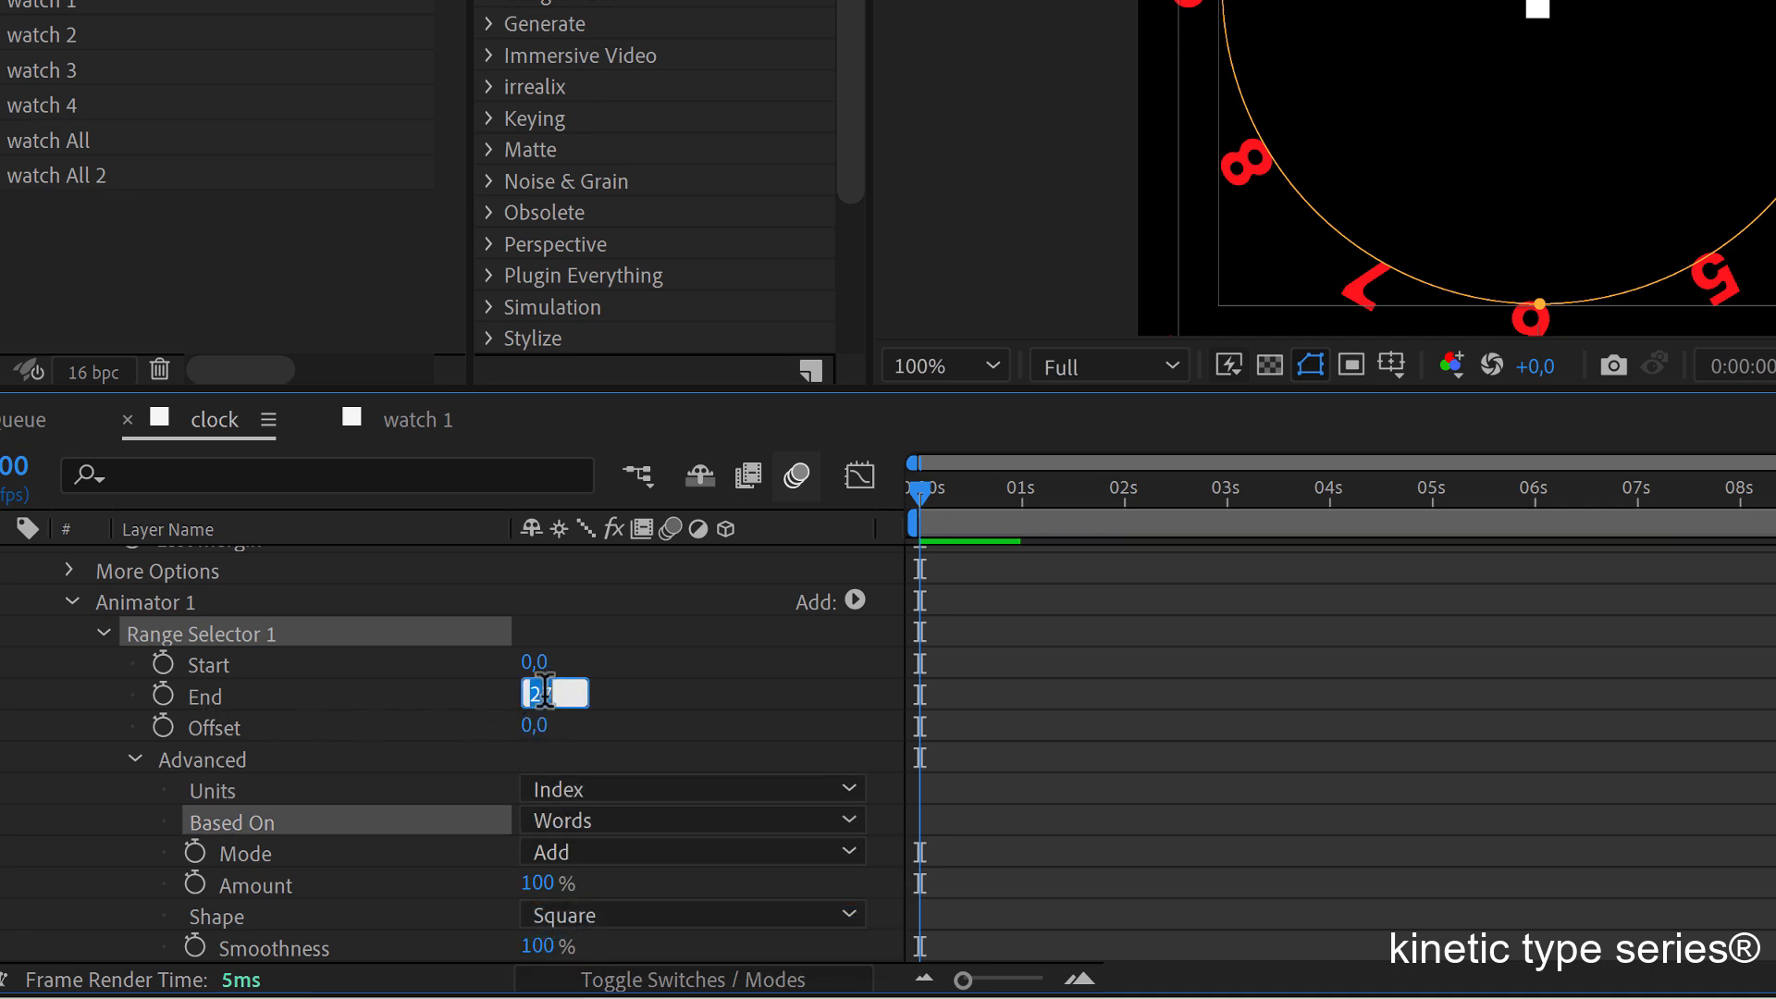
{"action": "type", "text": "1"}
{"action": "left_click", "coordinate": [711, 700]}
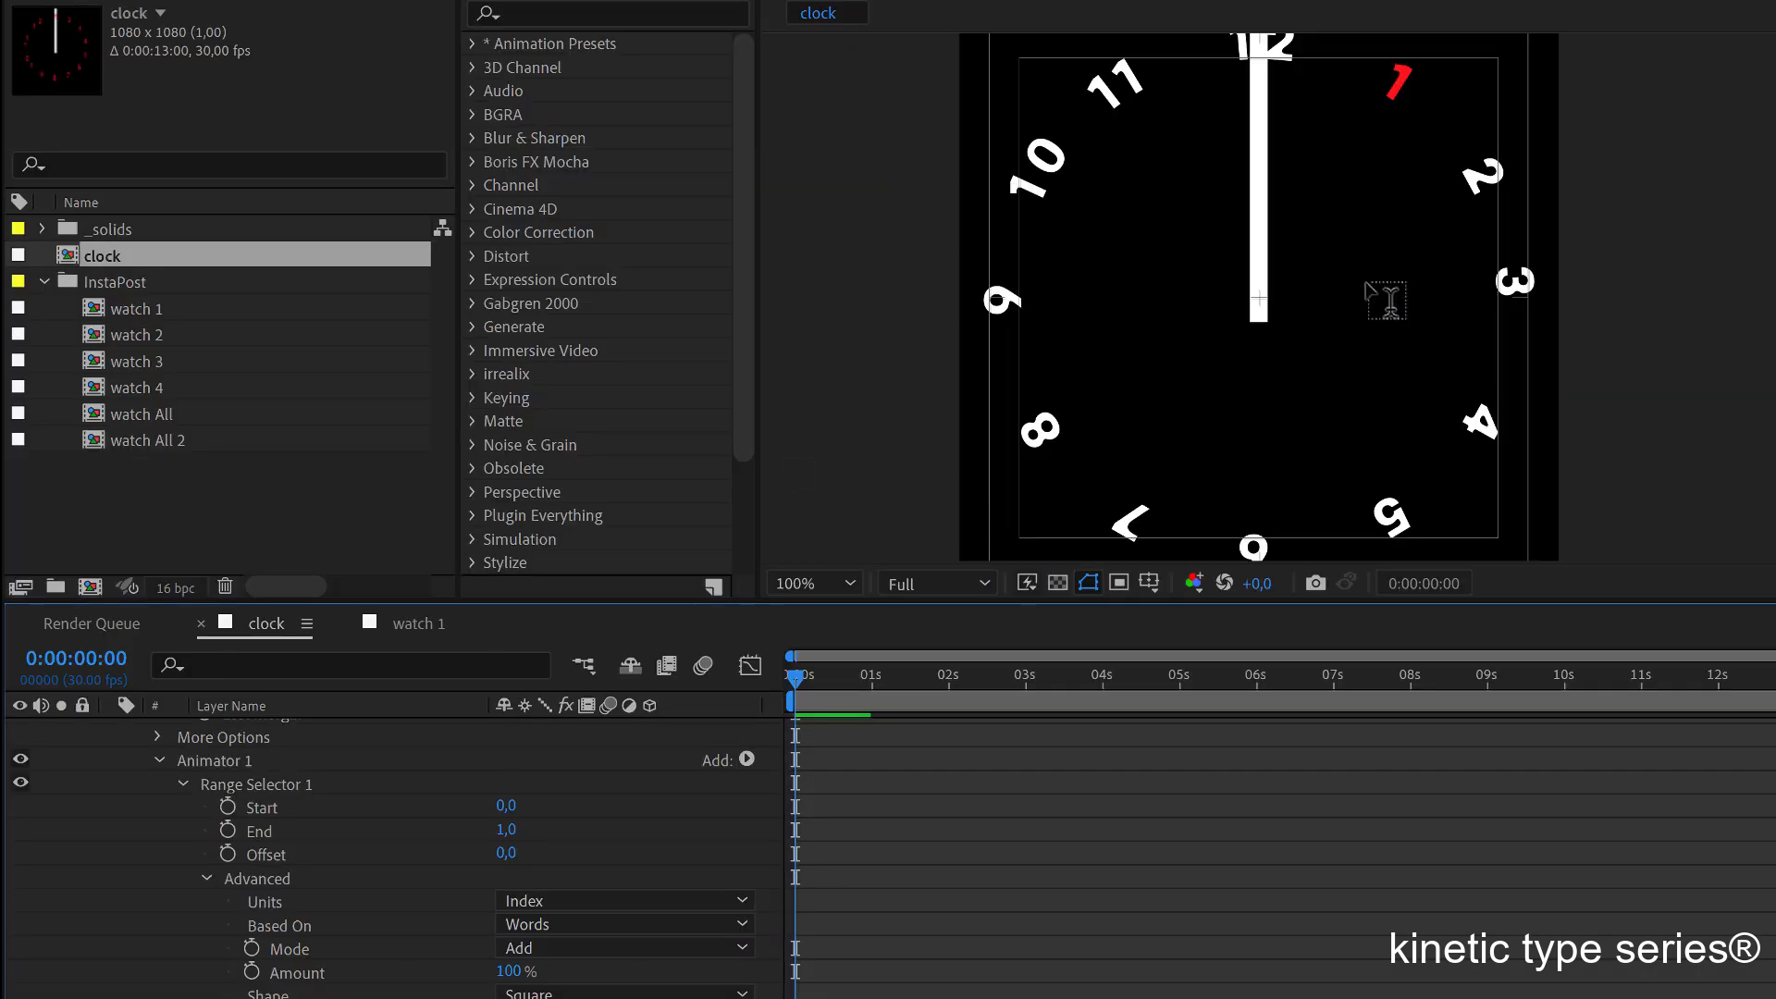
{"action": "left_click", "coordinate": [837, 581]}
{"action": "left_click", "coordinate": [806, 90]}
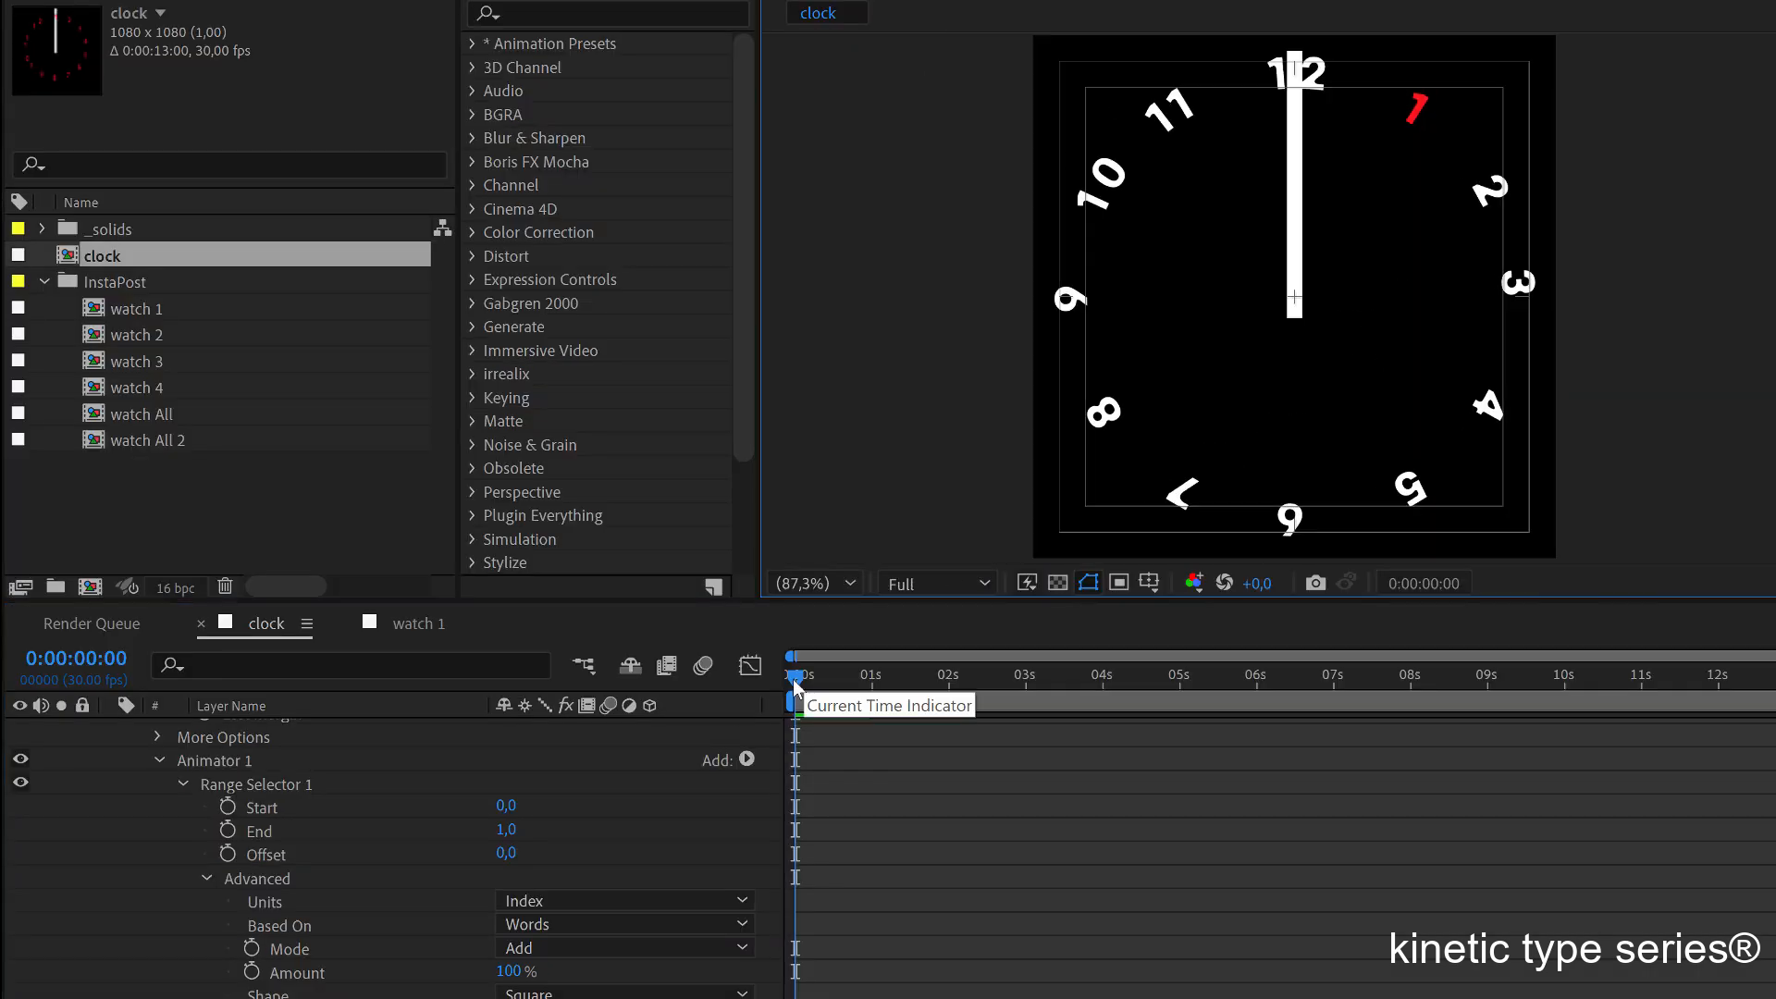
Keyframe the range selector's Offset at -1 at 0 seconds and 0 at 1 second.
{"action": "left_click", "coordinate": [227, 853]}
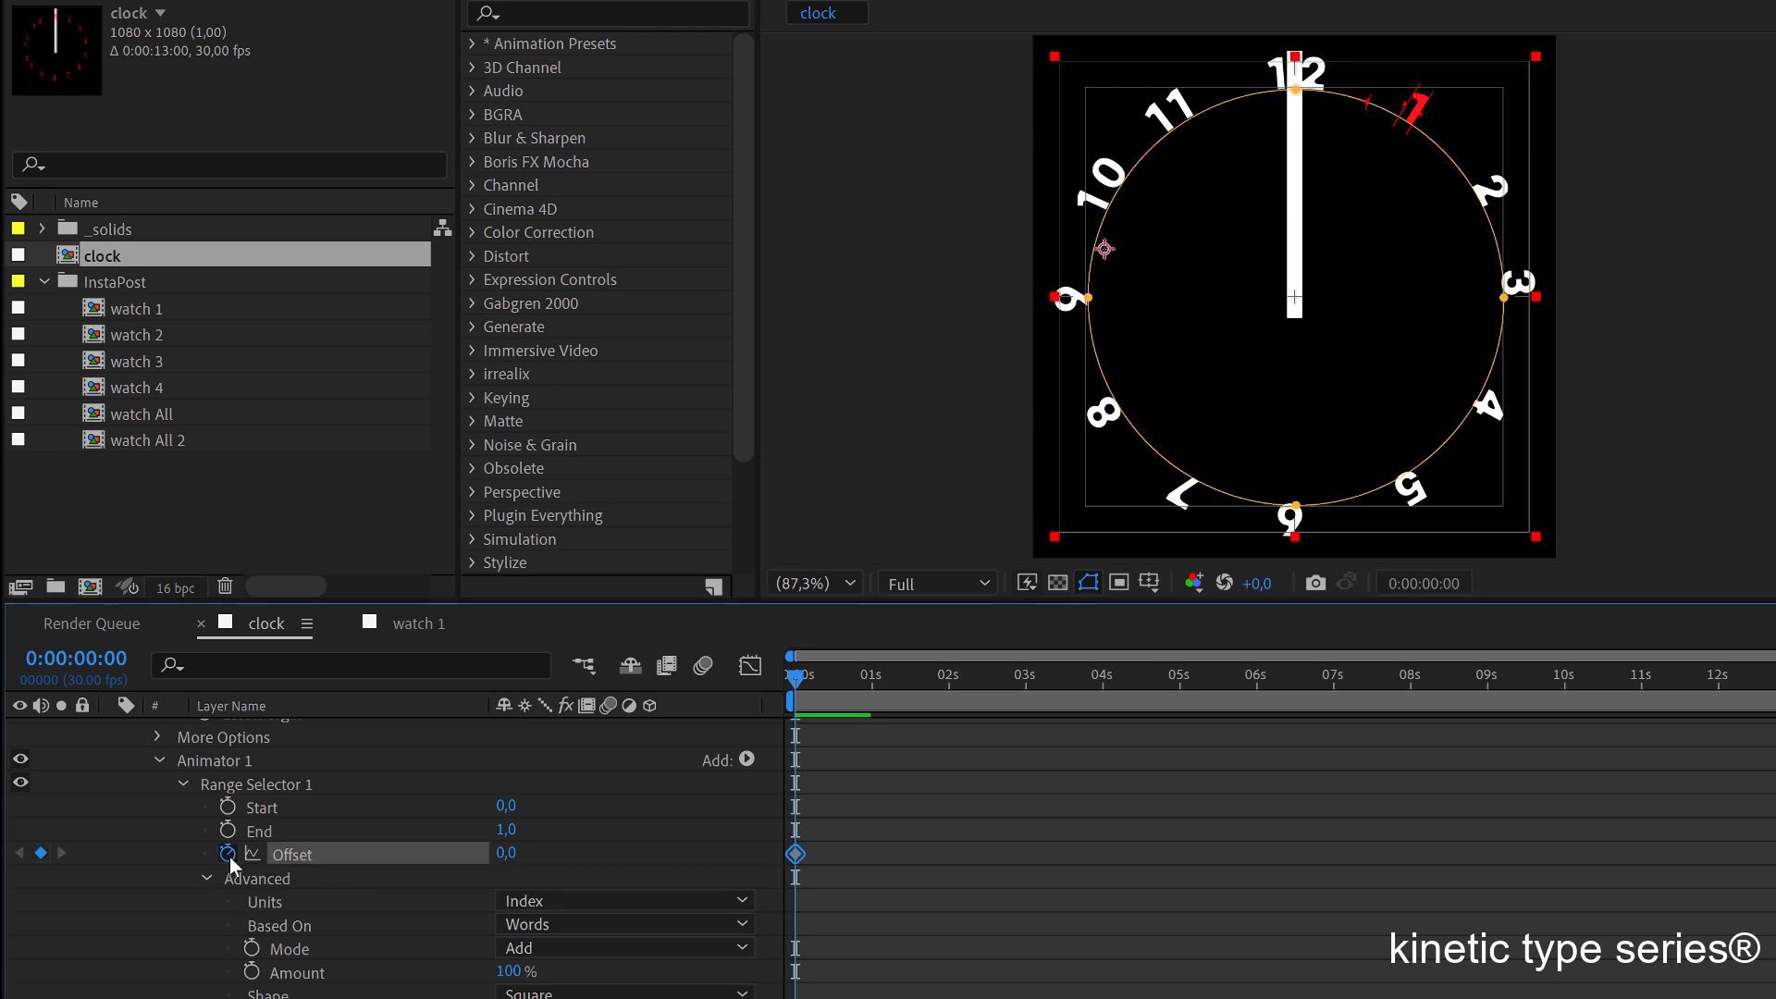
{"action": "left_click_drag", "start_coordinate": [853, 683], "coordinate": [872, 694]}
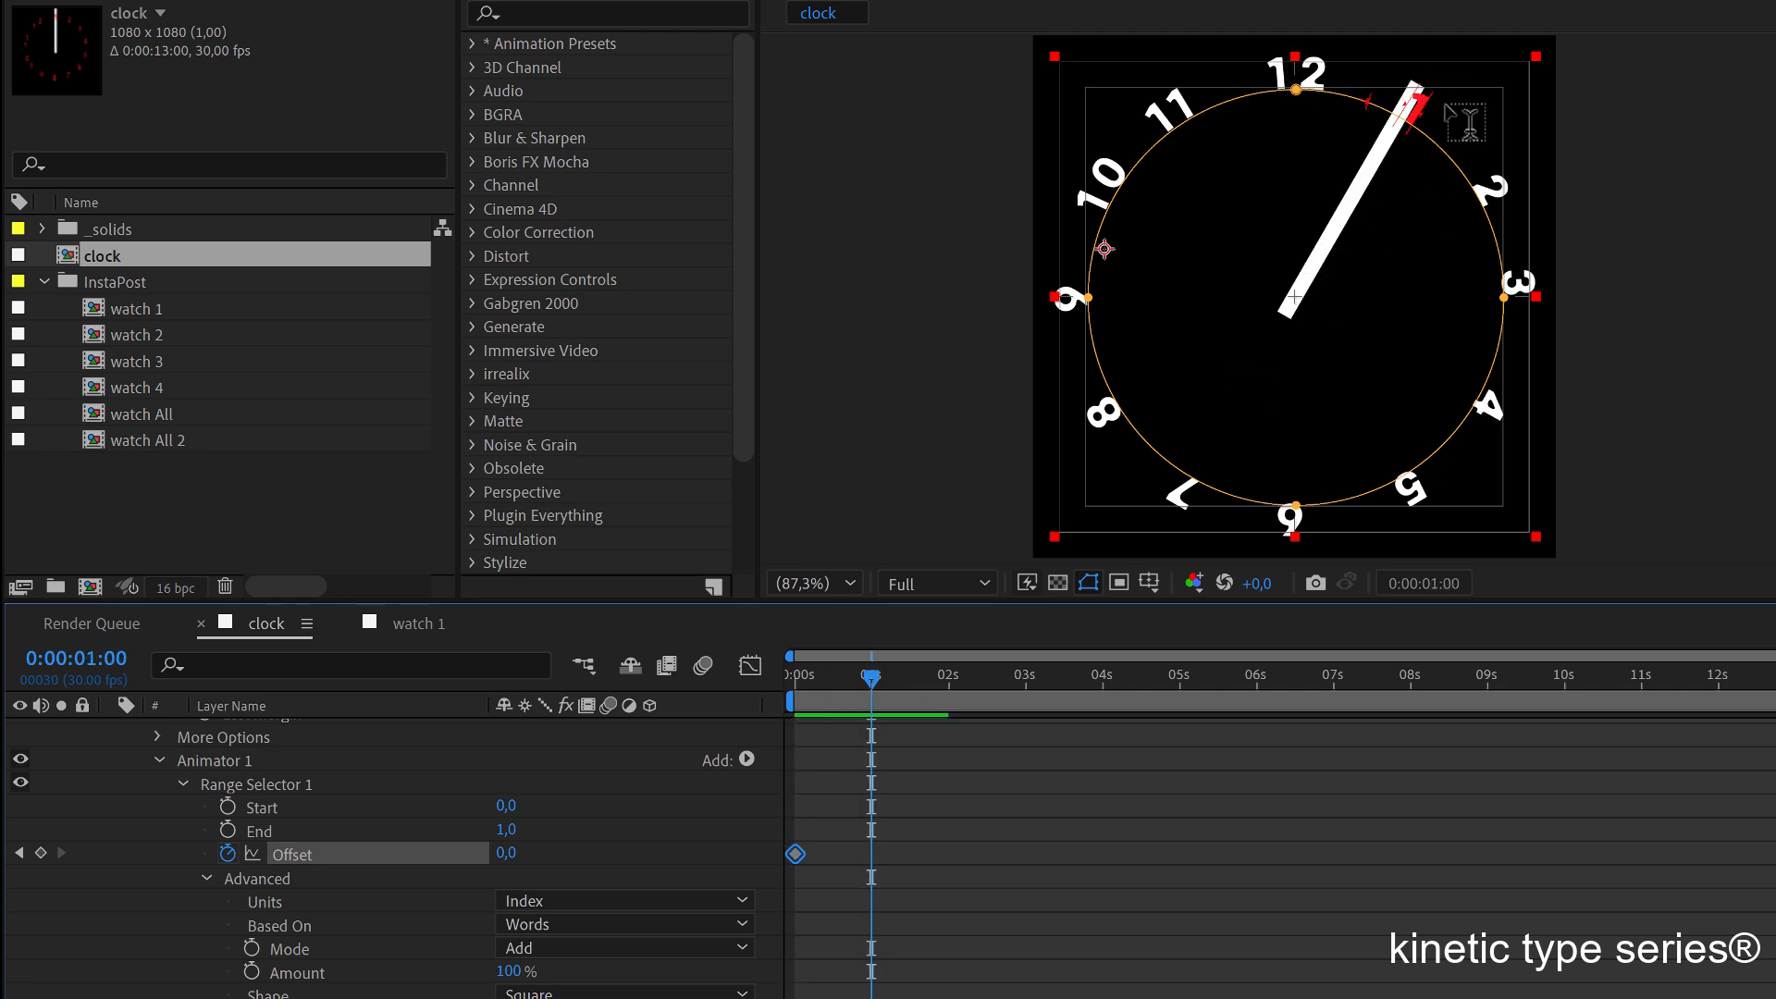
{"action": "left_click", "coordinate": [40, 853]}
{"action": "left_click_drag", "start_coordinate": [847, 670], "coordinate": [758, 675]}
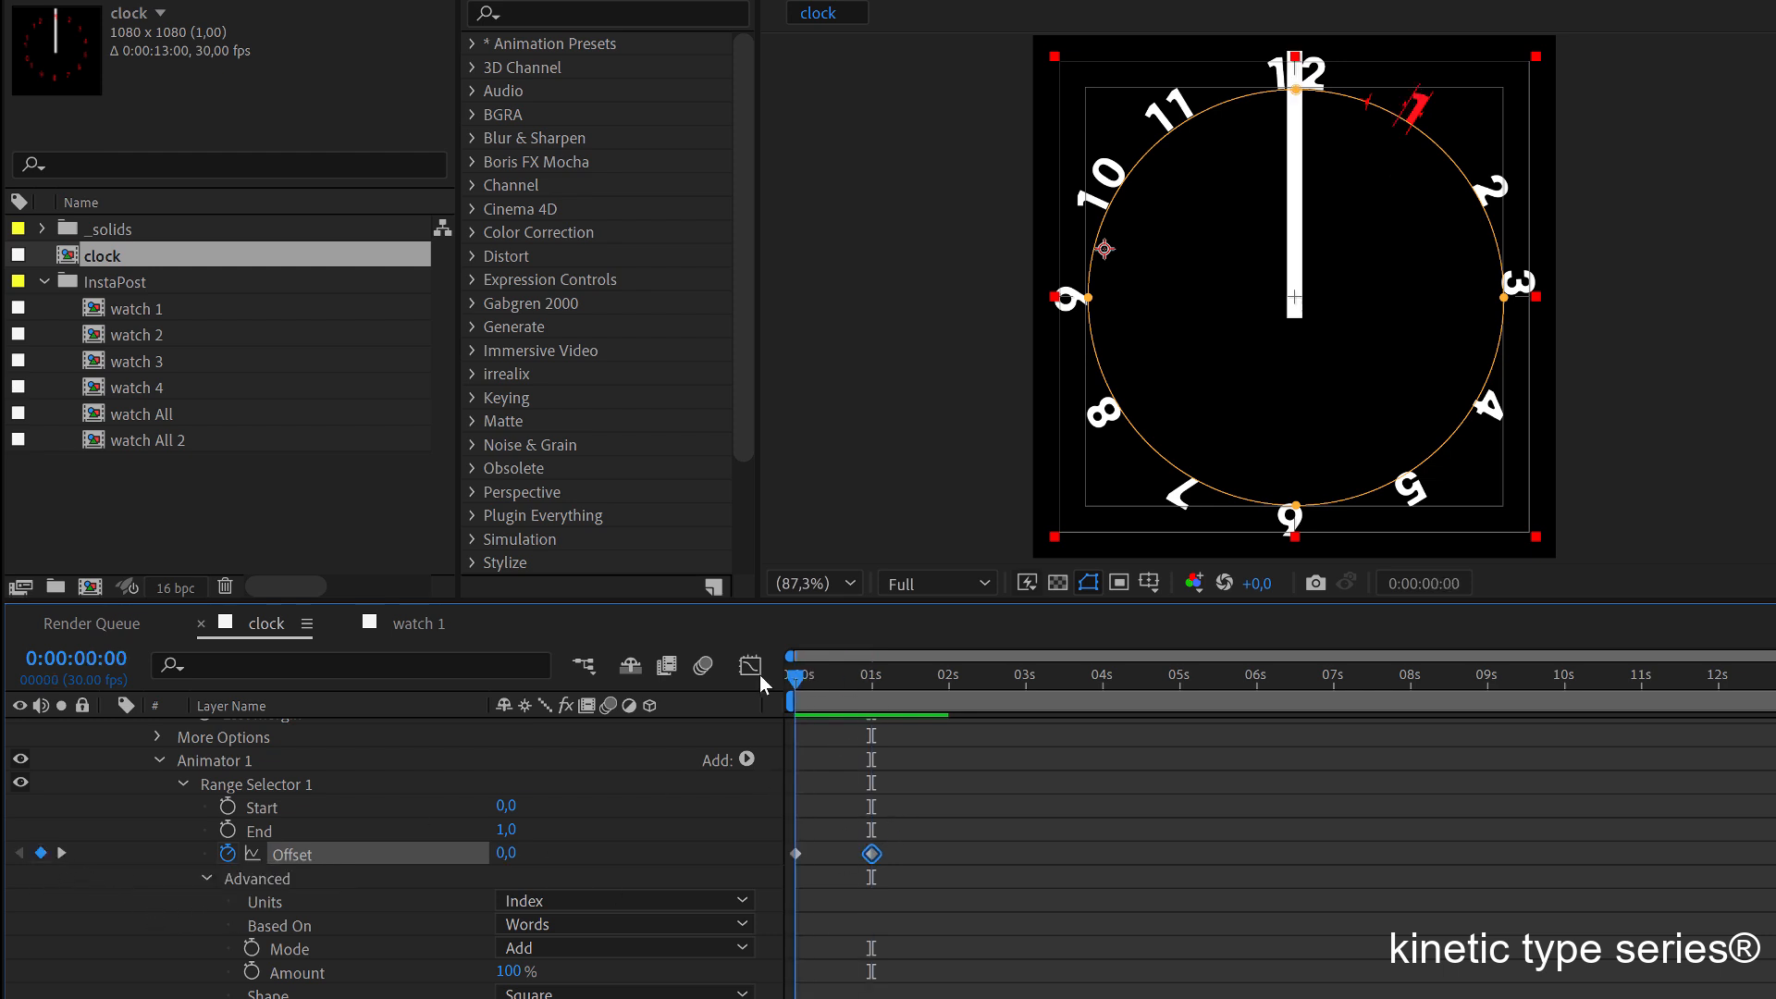
{"action": "left_click", "coordinate": [506, 852]}
{"action": "type", "text": "-1"}
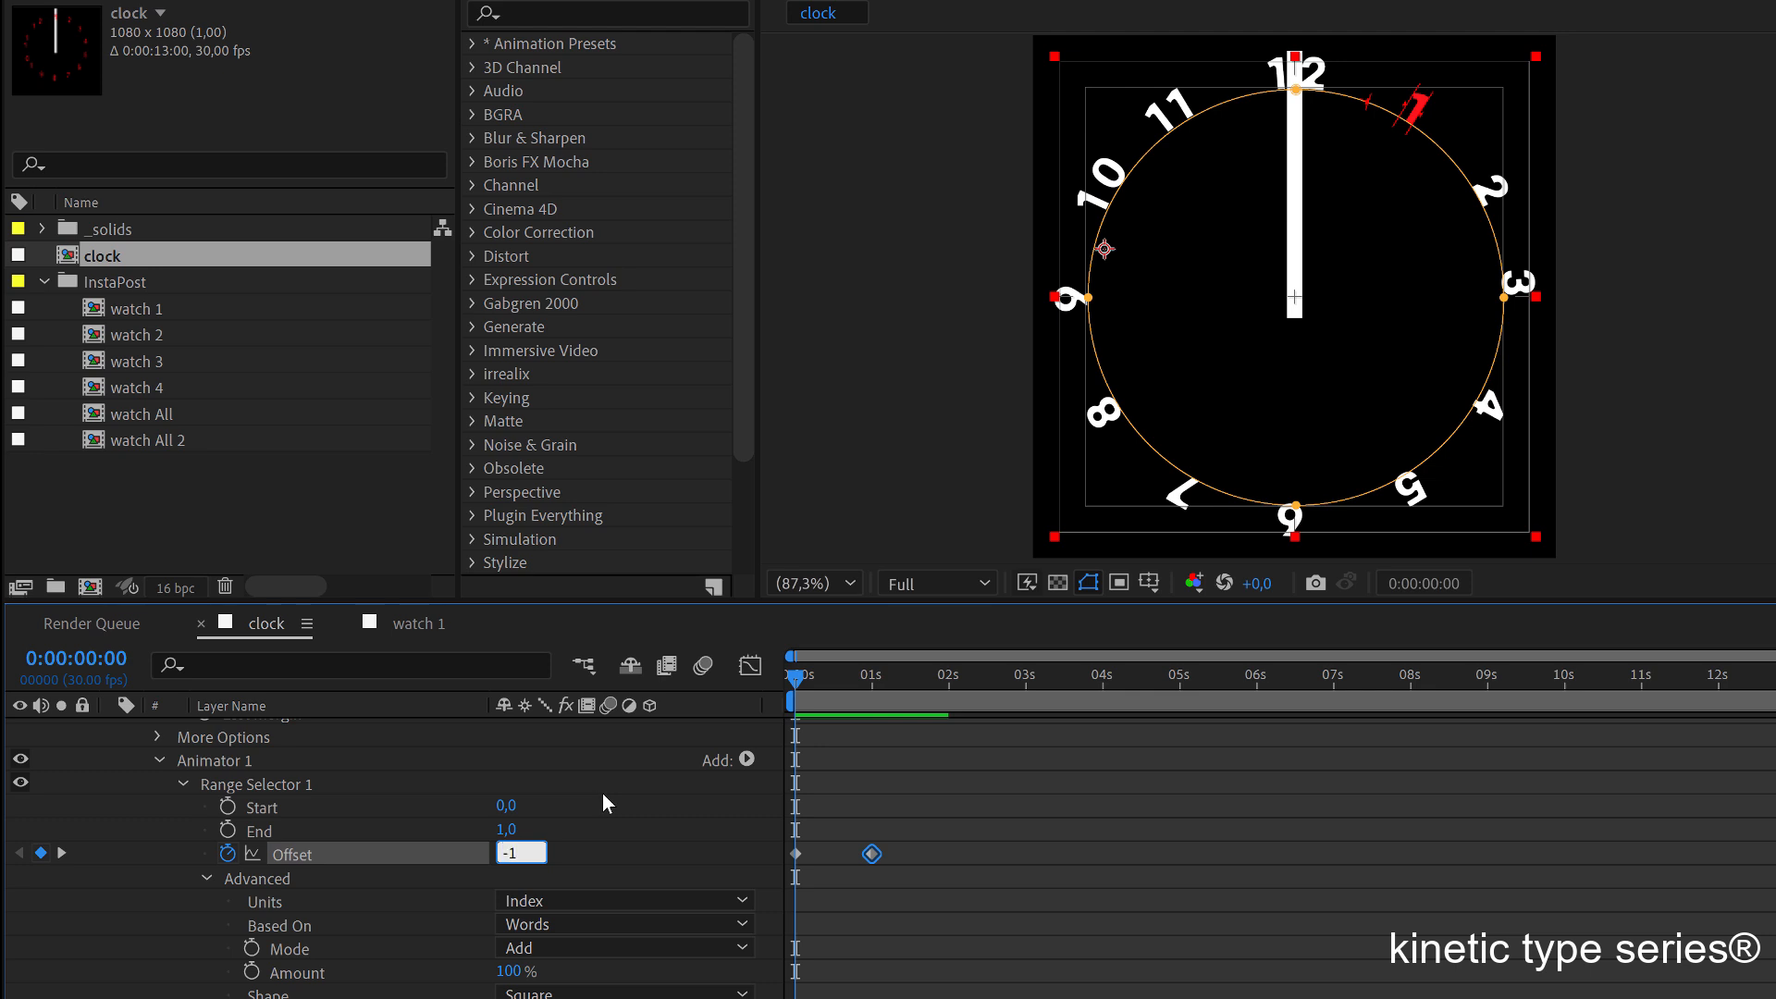
{"action": "key", "text": "Return"}
Add Offset keyframes every second from 2 to 12 seconds, starting at 1 and raising the value by 1 each time.
{"action": "left_click", "coordinate": [948, 689]}
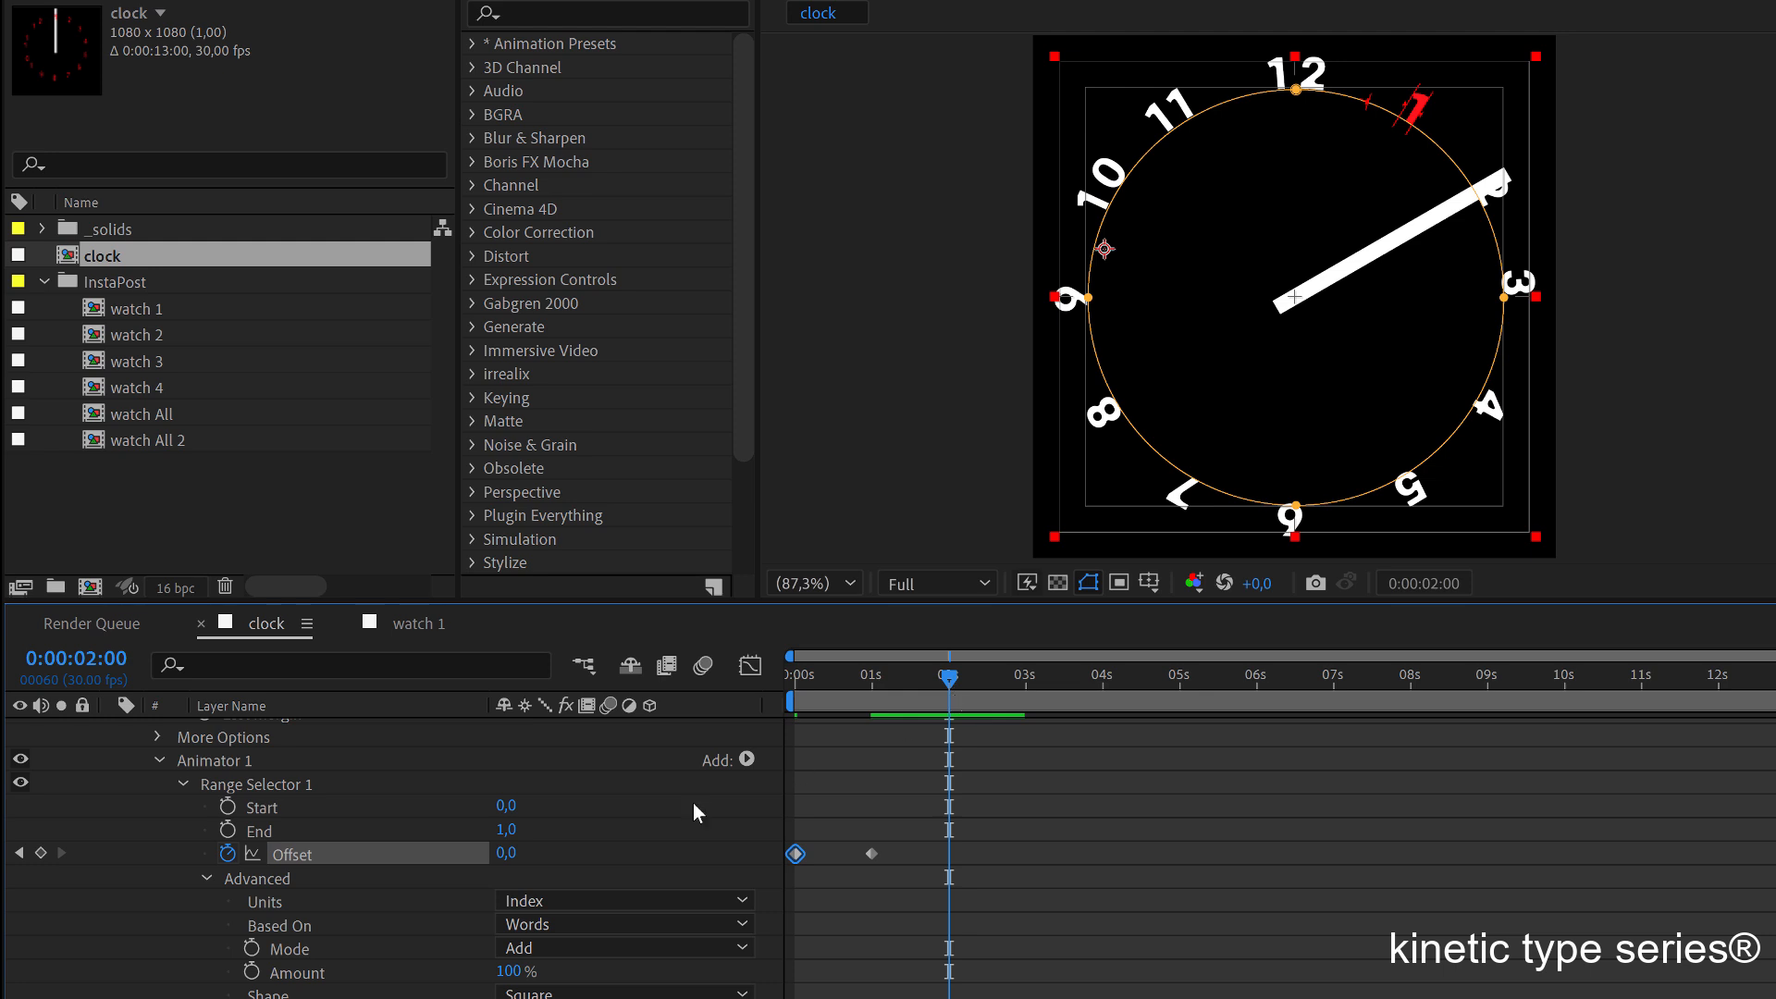
{"action": "left_click", "coordinate": [505, 856]}
{"action": "type", "text": "1"}
{"action": "key", "text": "Return"}
{"action": "left_click", "coordinate": [1024, 690]}
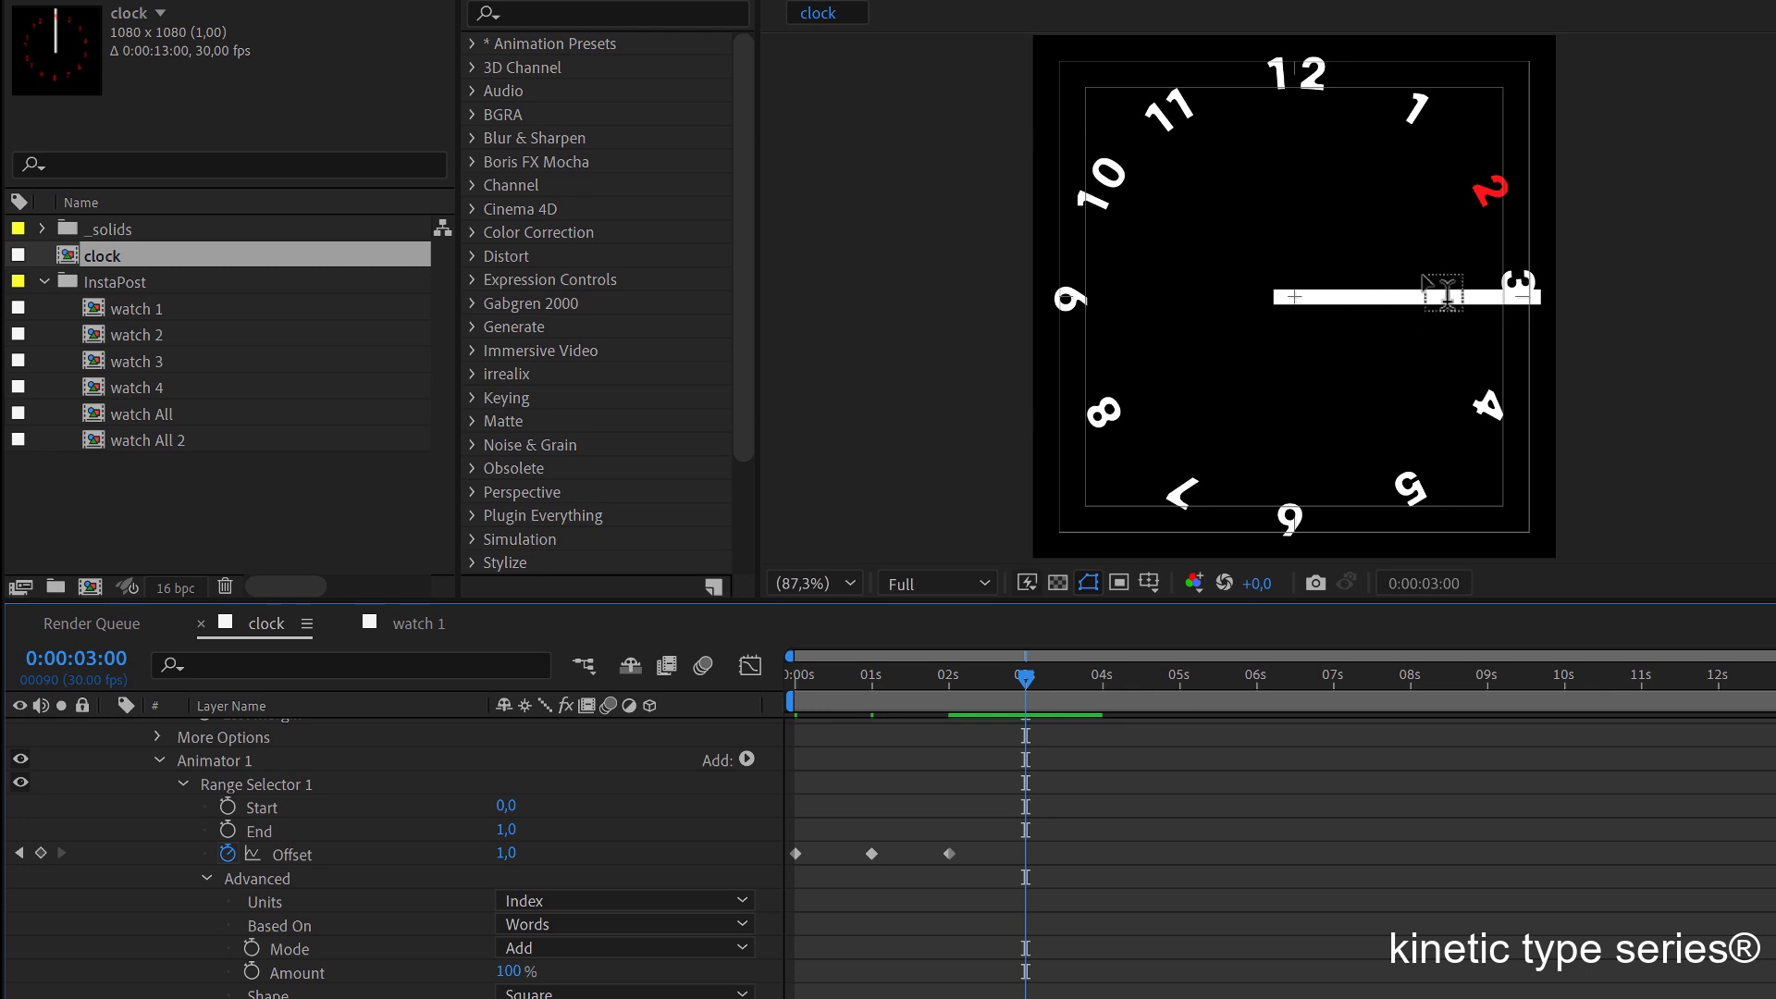
{"action": "left_click", "coordinate": [506, 853]}
{"action": "key", "text": "Return"}
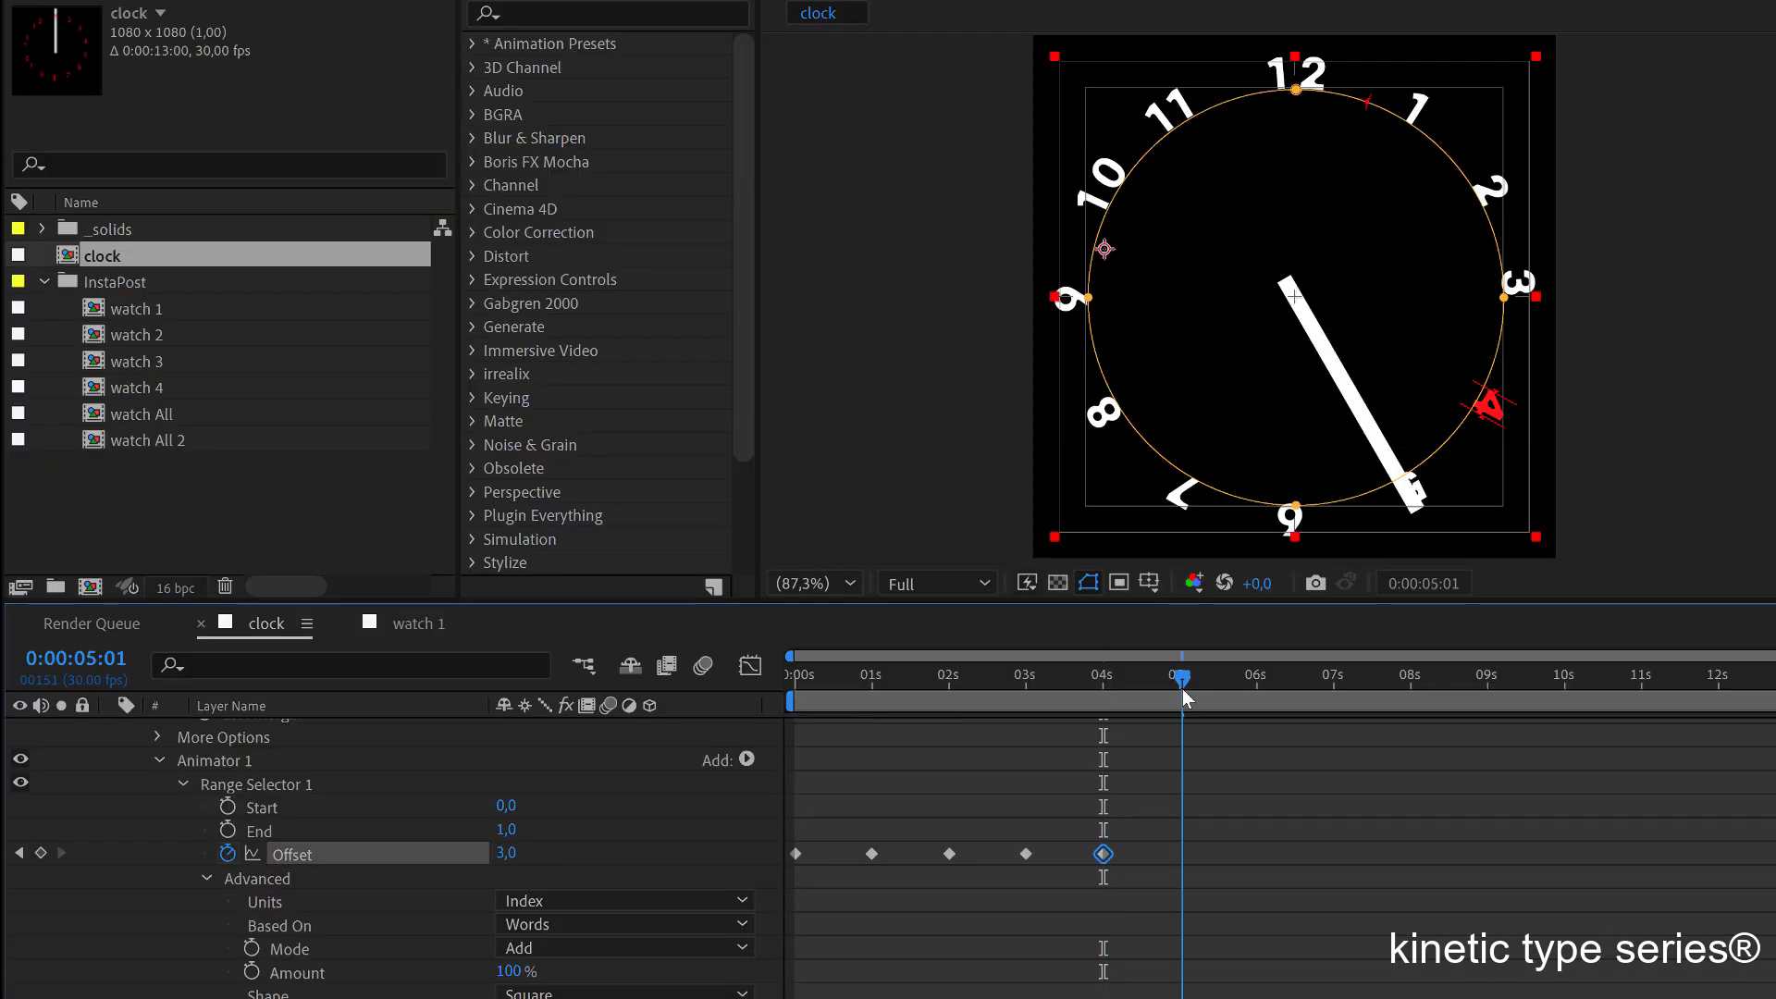
{"action": "type", "text": "6"}
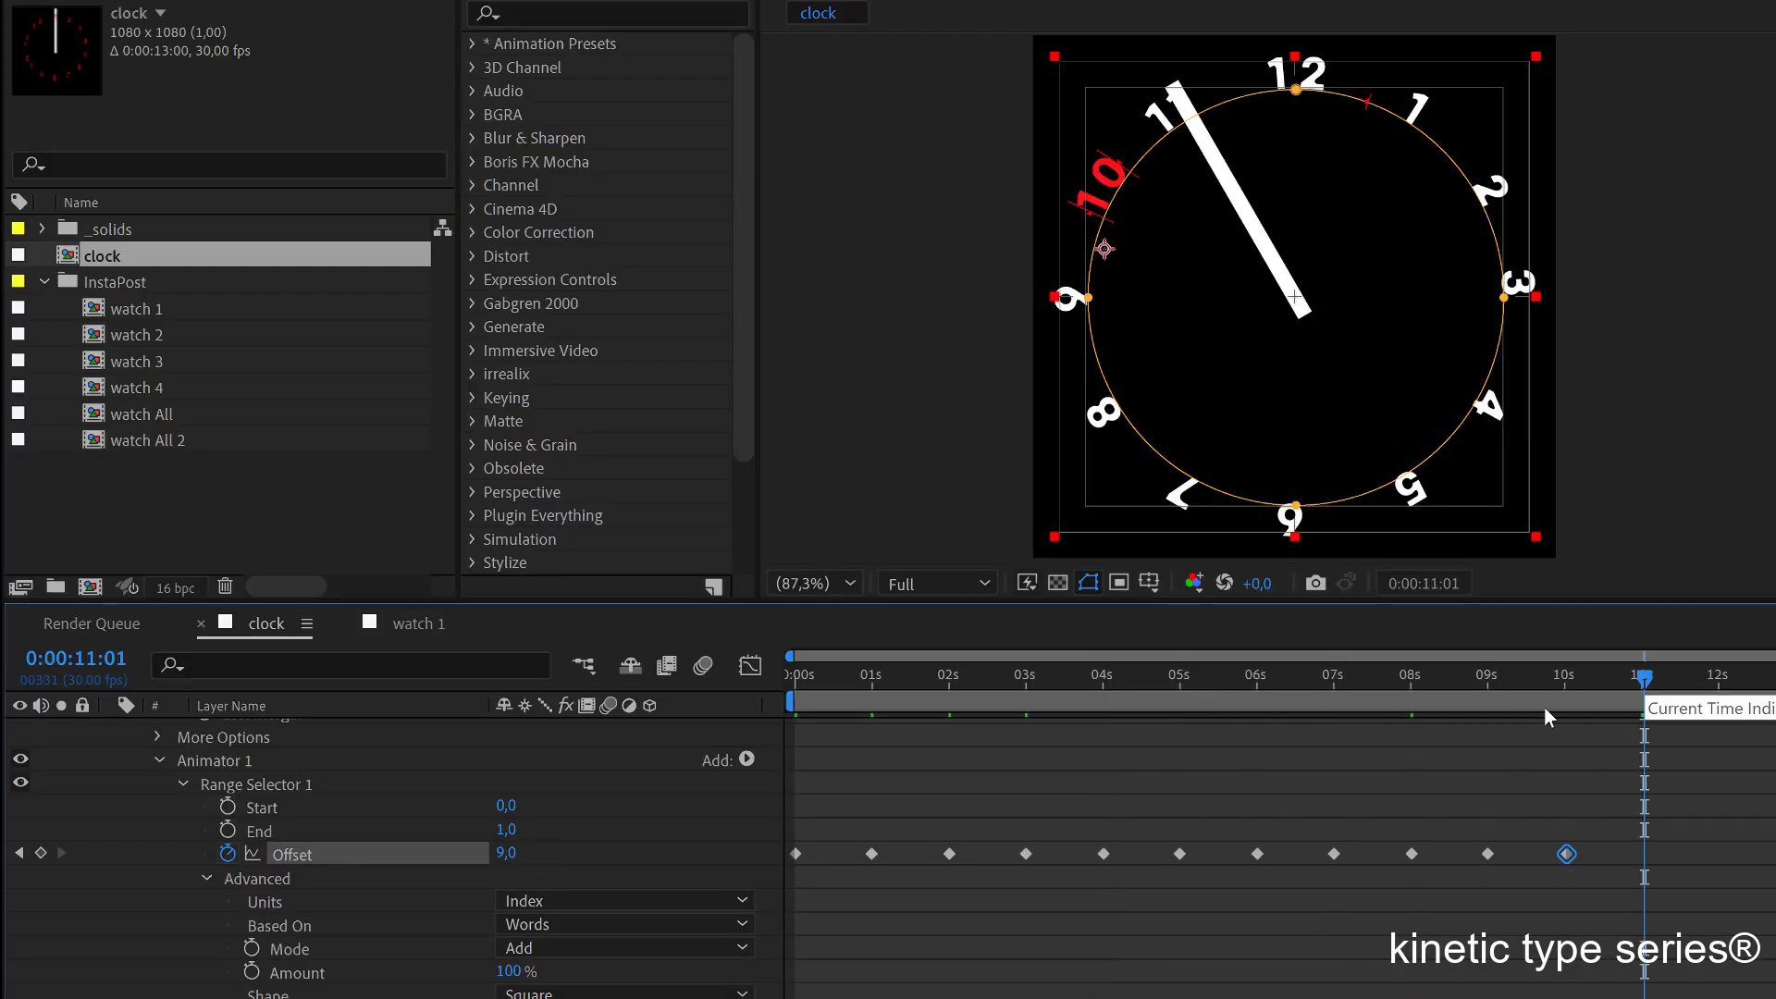
Convert all Offset keyframes to hold keyframes and scrub the timeline to check the red highlight against the hand.
{"action": "left_click_drag", "start_coordinate": [958, 686], "coordinate": [1073, 713]}
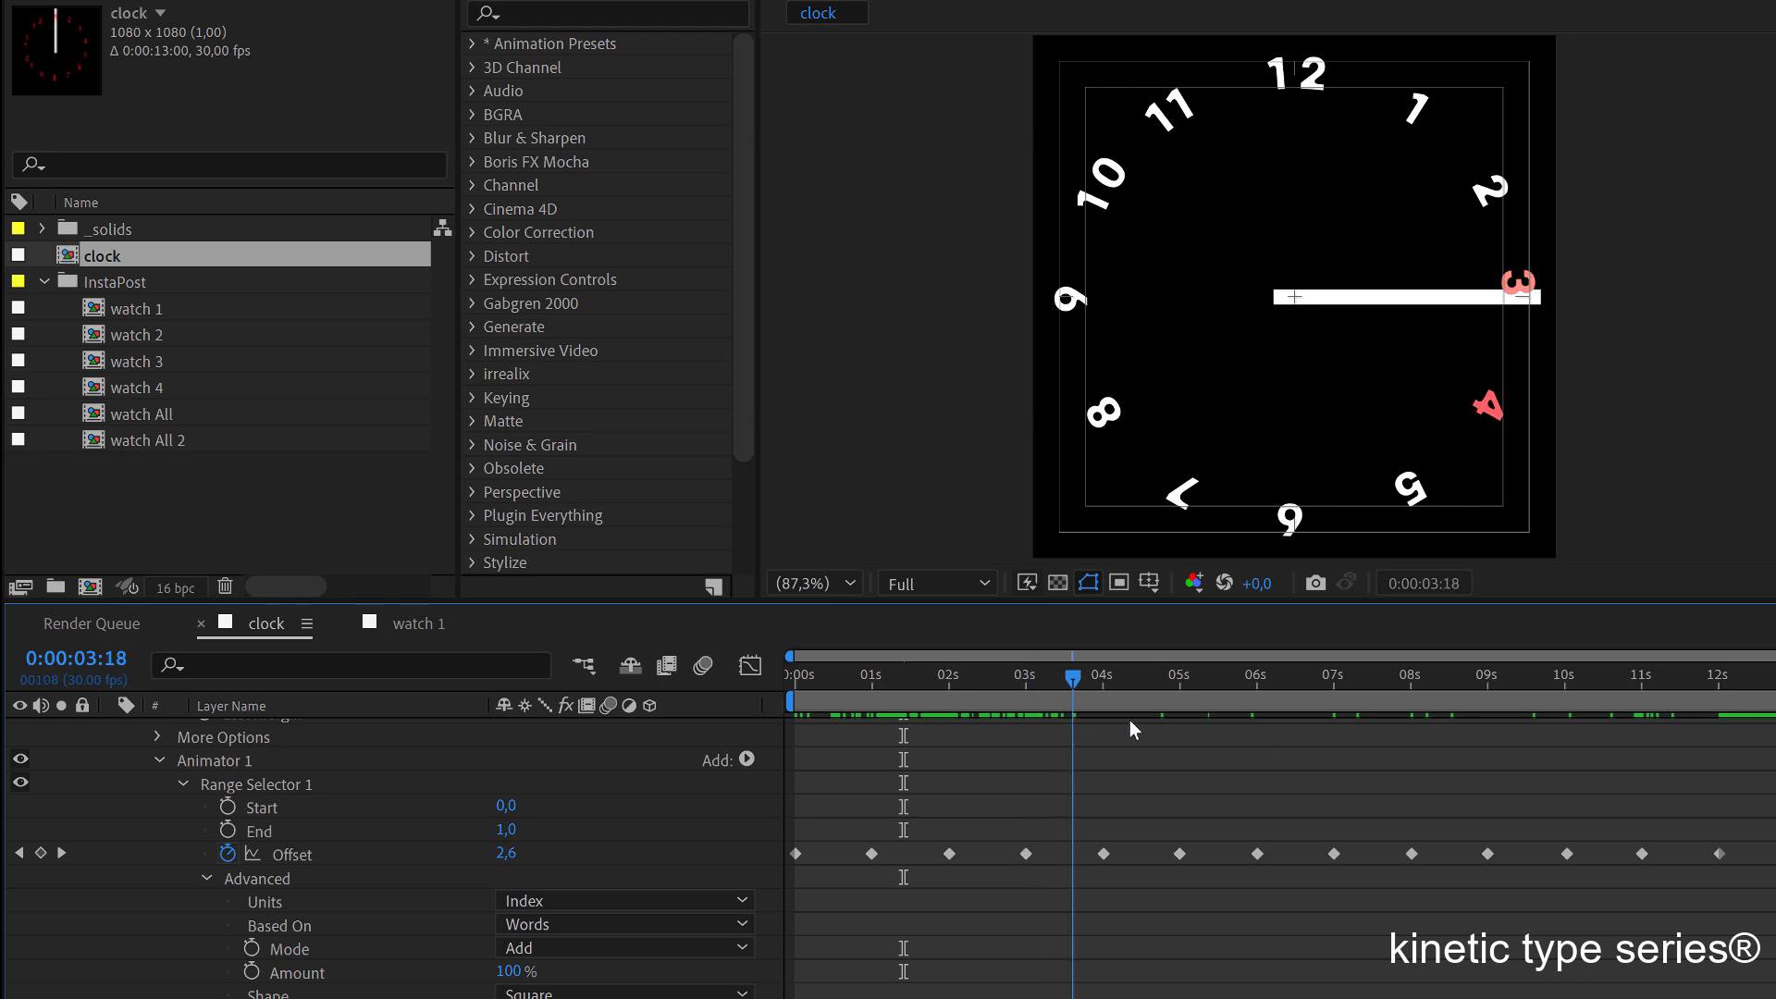
{"action": "left_click_drag", "start_coordinate": [1771, 819], "coordinate": [790, 896]}
{"action": "left_click", "coordinate": [831, 914]}
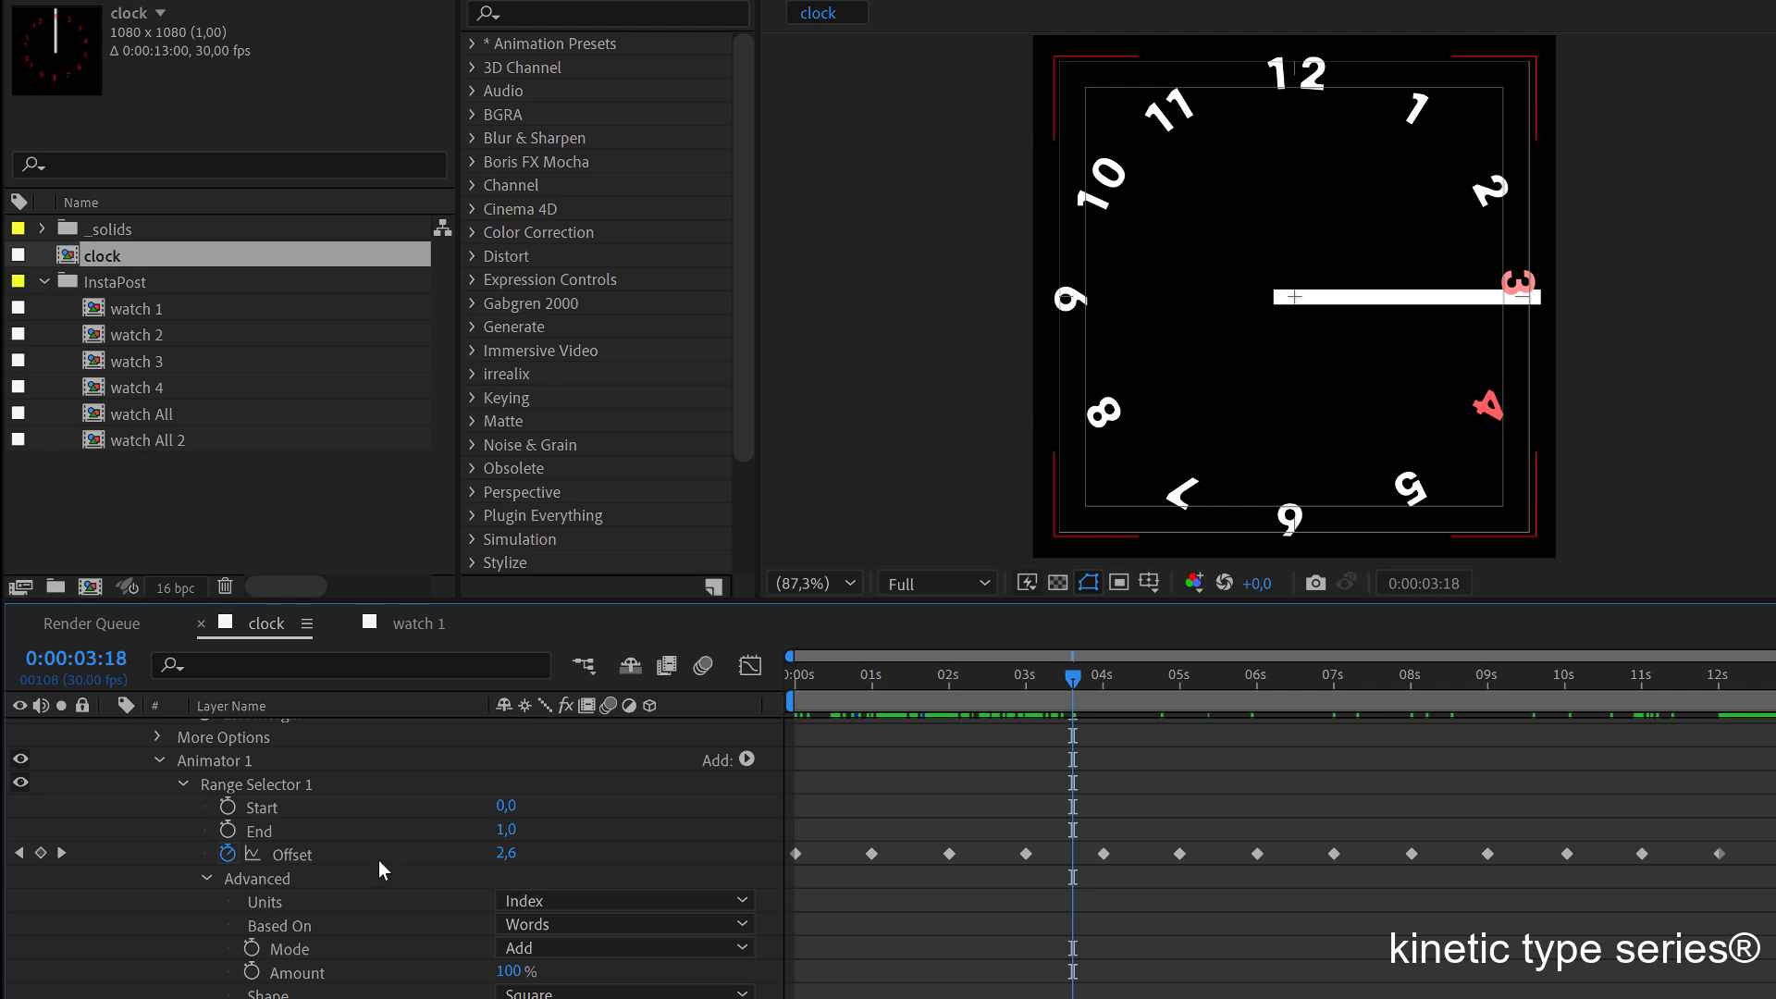
{"action": "left_click", "coordinate": [305, 855]}
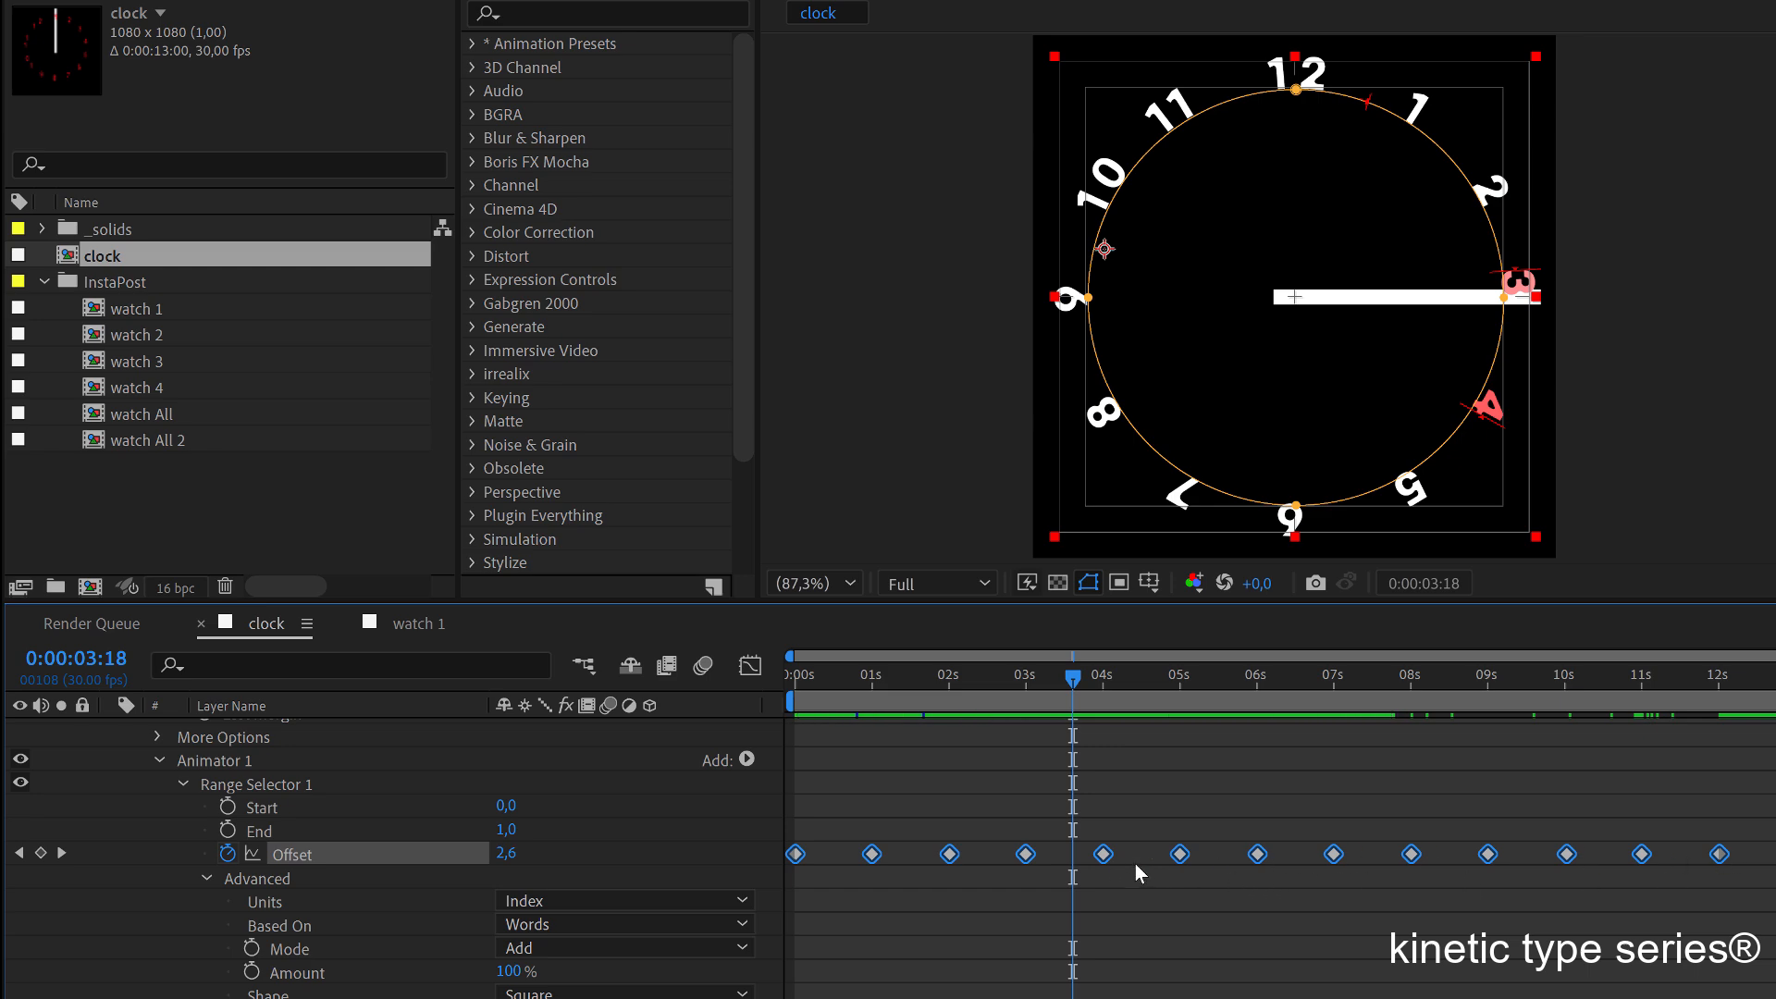
{"action": "right_click", "coordinate": [1104, 855]}
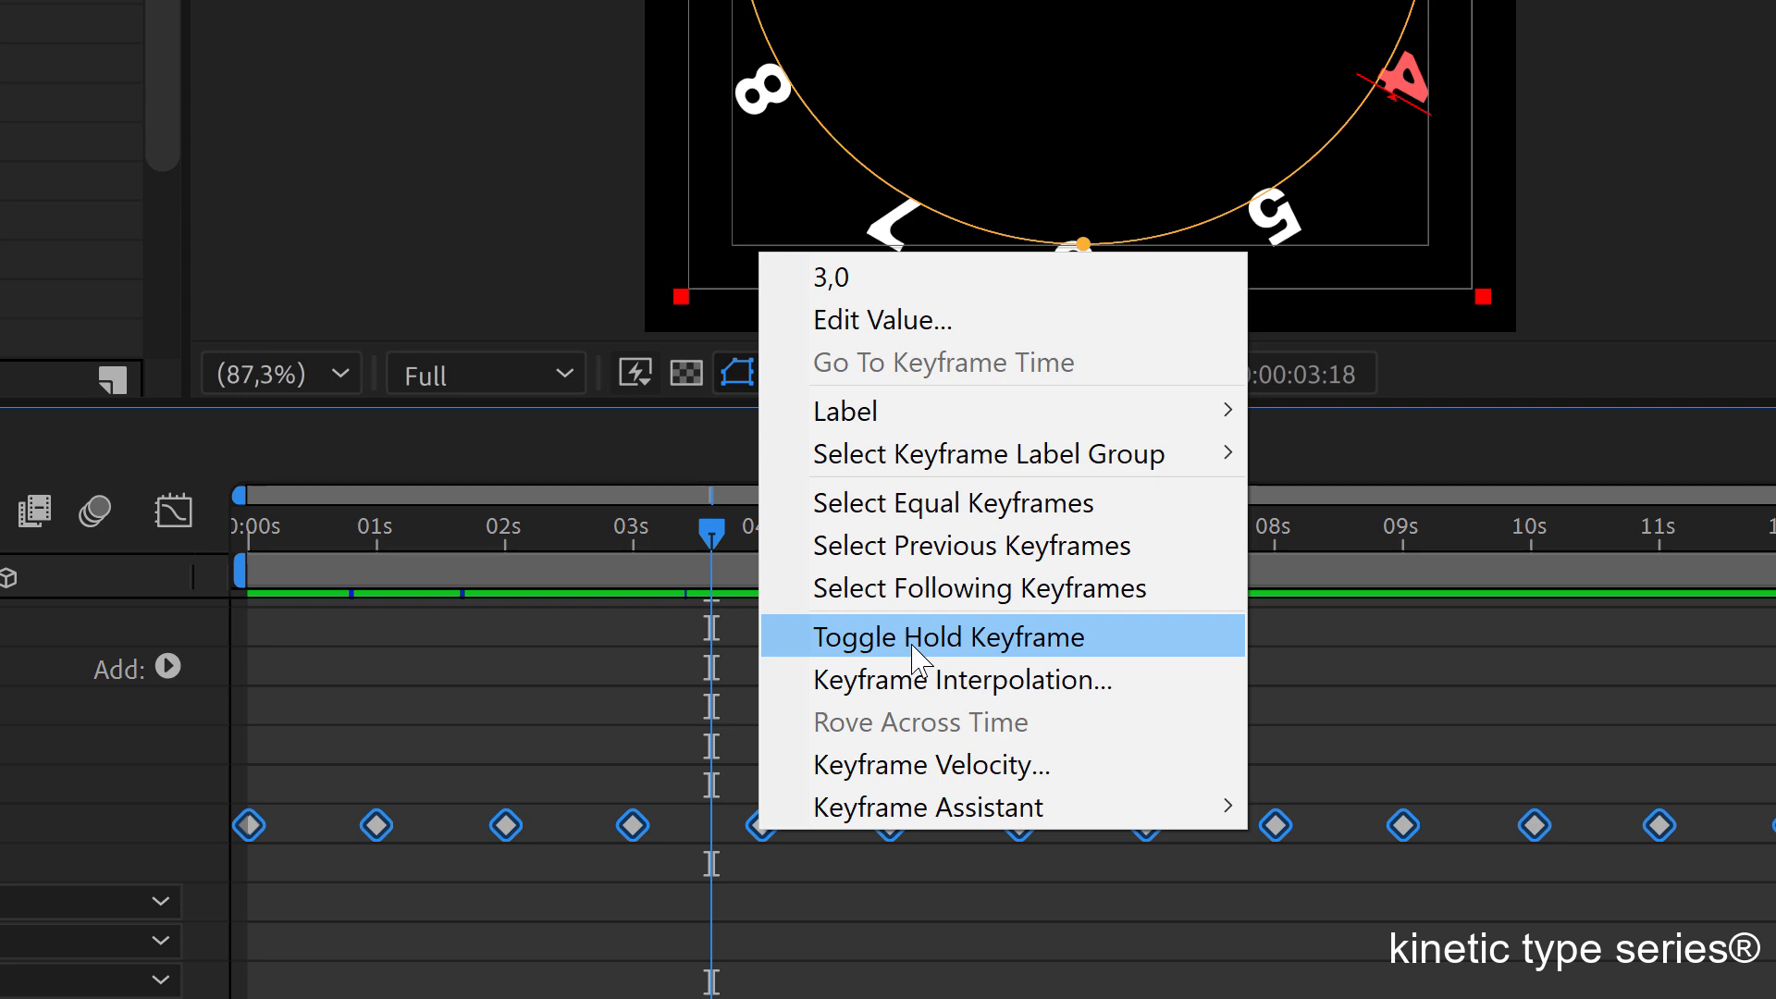
{"action": "left_click", "coordinate": [912, 646]}
{"action": "mouse_move", "coordinate": [504, 545]}
{"action": "left_mouse_down"}
{"action": "mouse_move", "coordinate": [246, 545]}
{"action": "mouse_move", "coordinate": [507, 554]}
{"action": "left_mouse_up"}
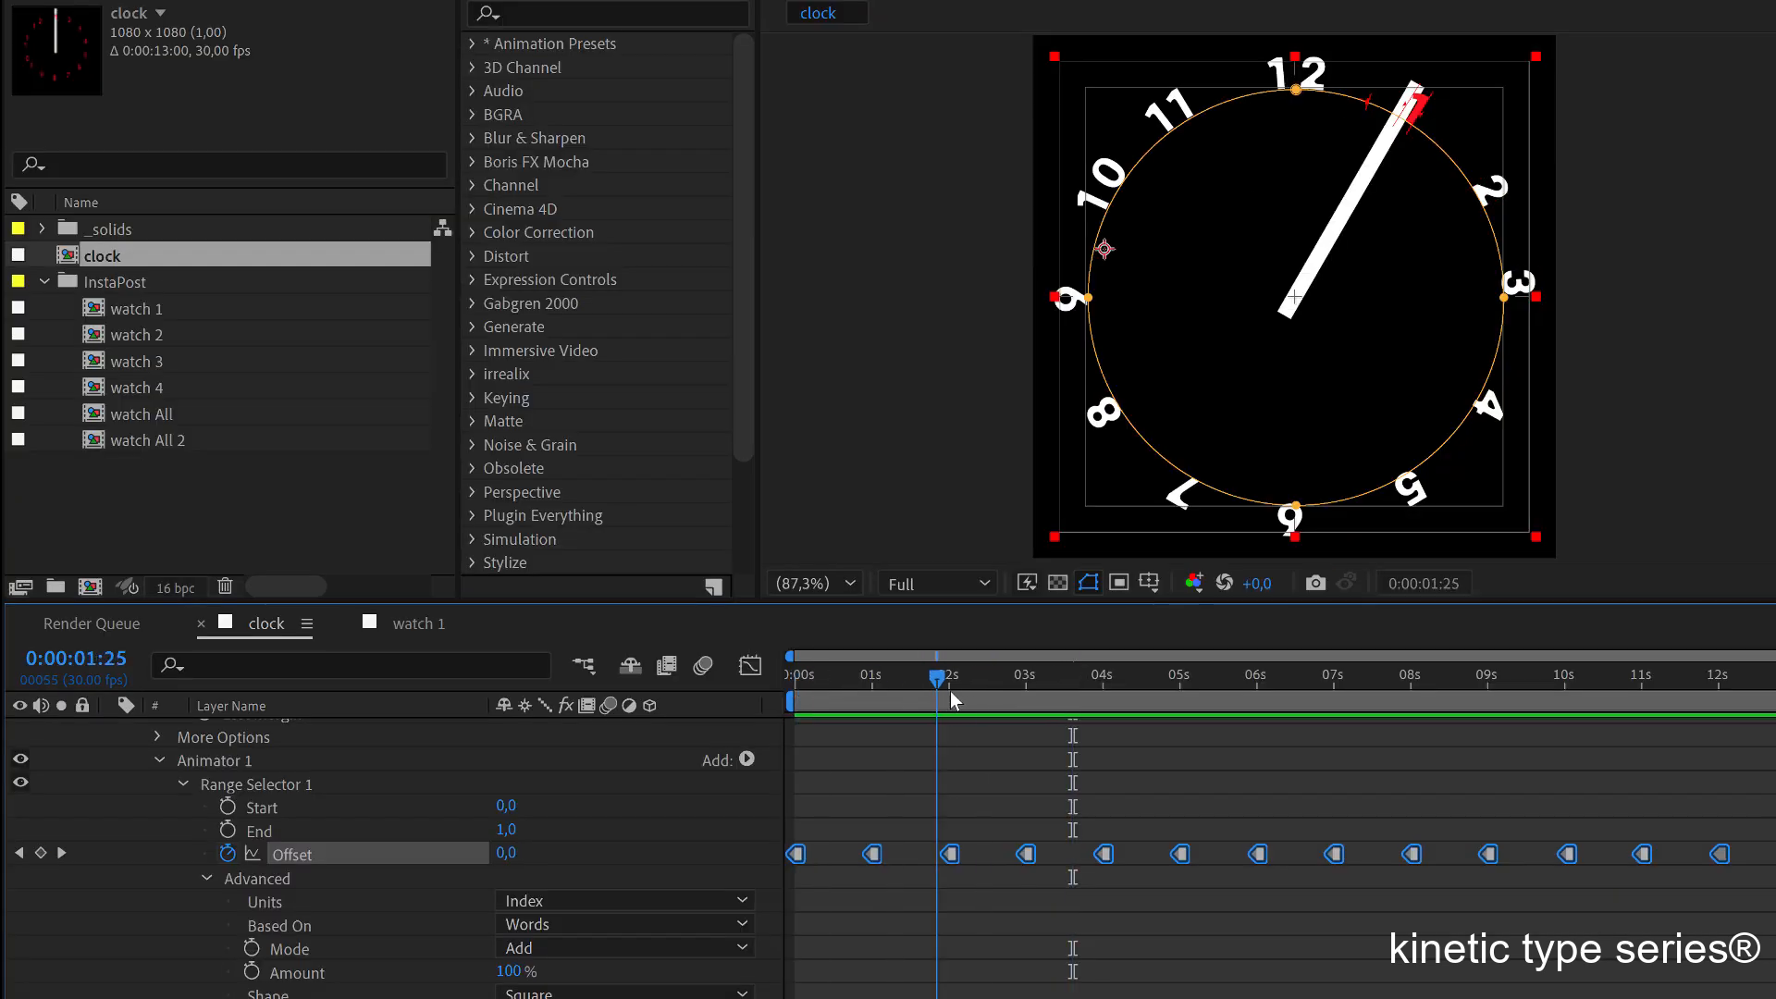
{"action": "left_click_drag", "start_coordinate": [953, 701], "coordinate": [1210, 699]}
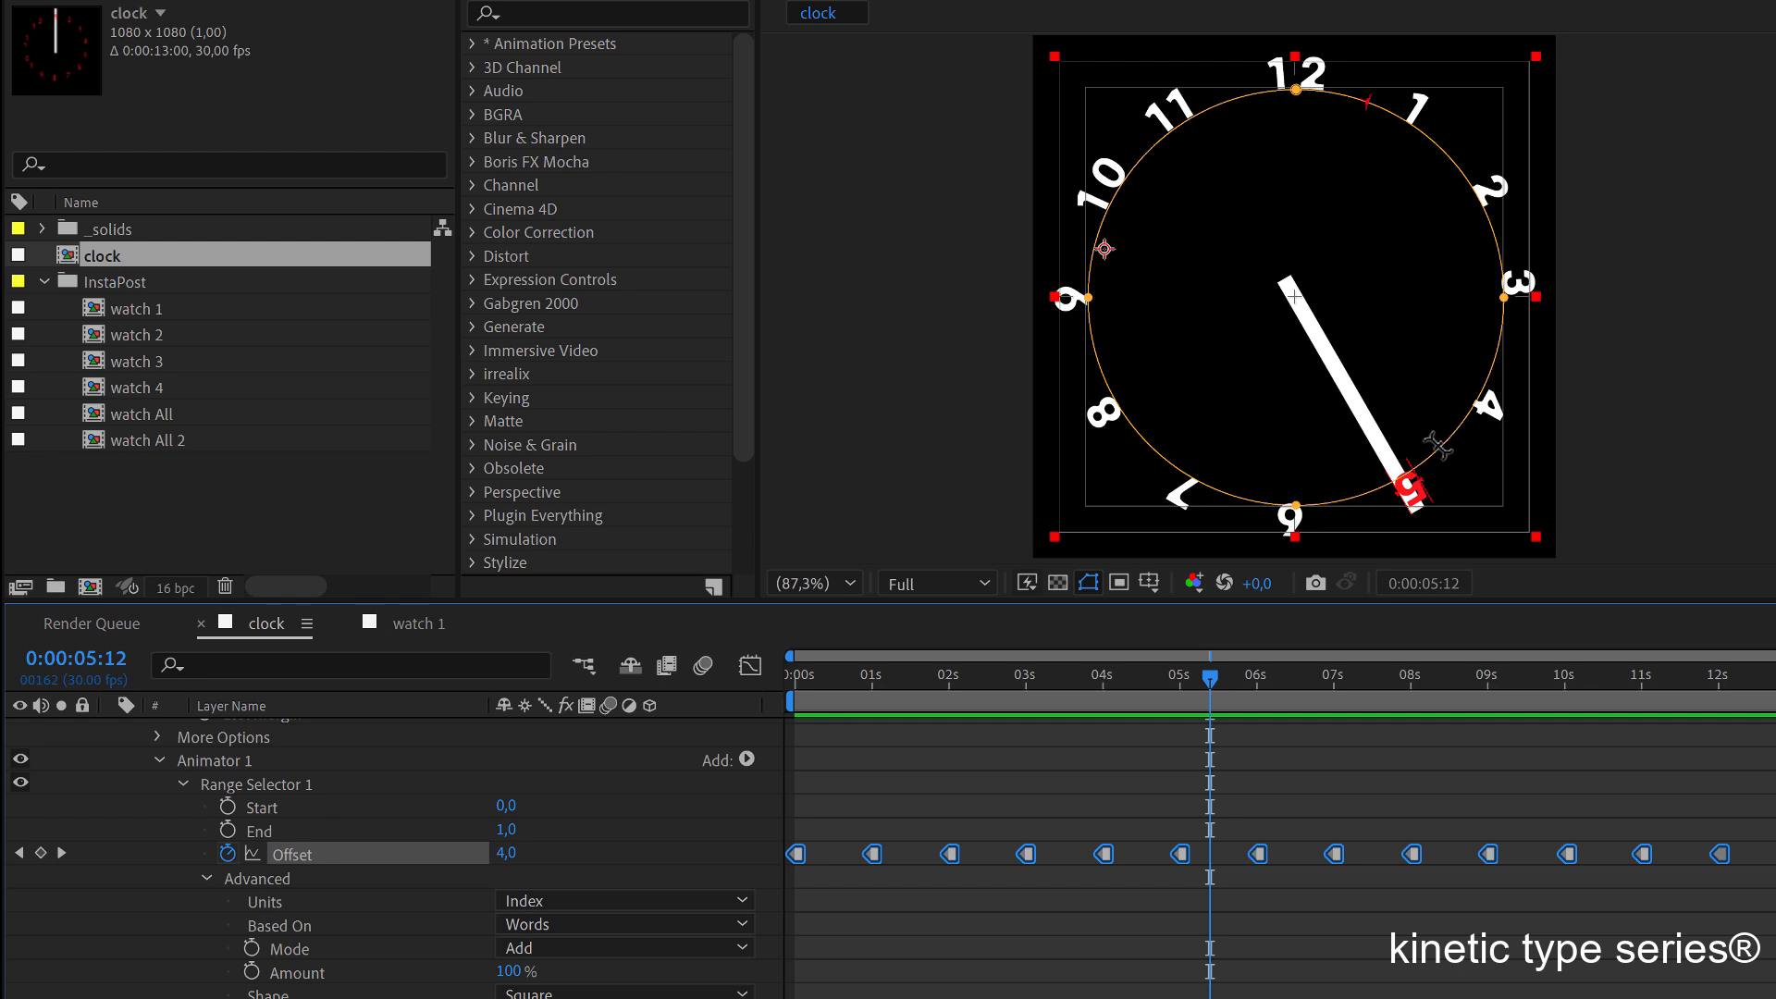
Zoom in on the red 5 at the hand's tip to examine their alignment, and return to the whole clock at 100%.
{"action": "scroll", "coordinate": [1465, 504], "scroll_direction": "up", "scroll_amount": 1}
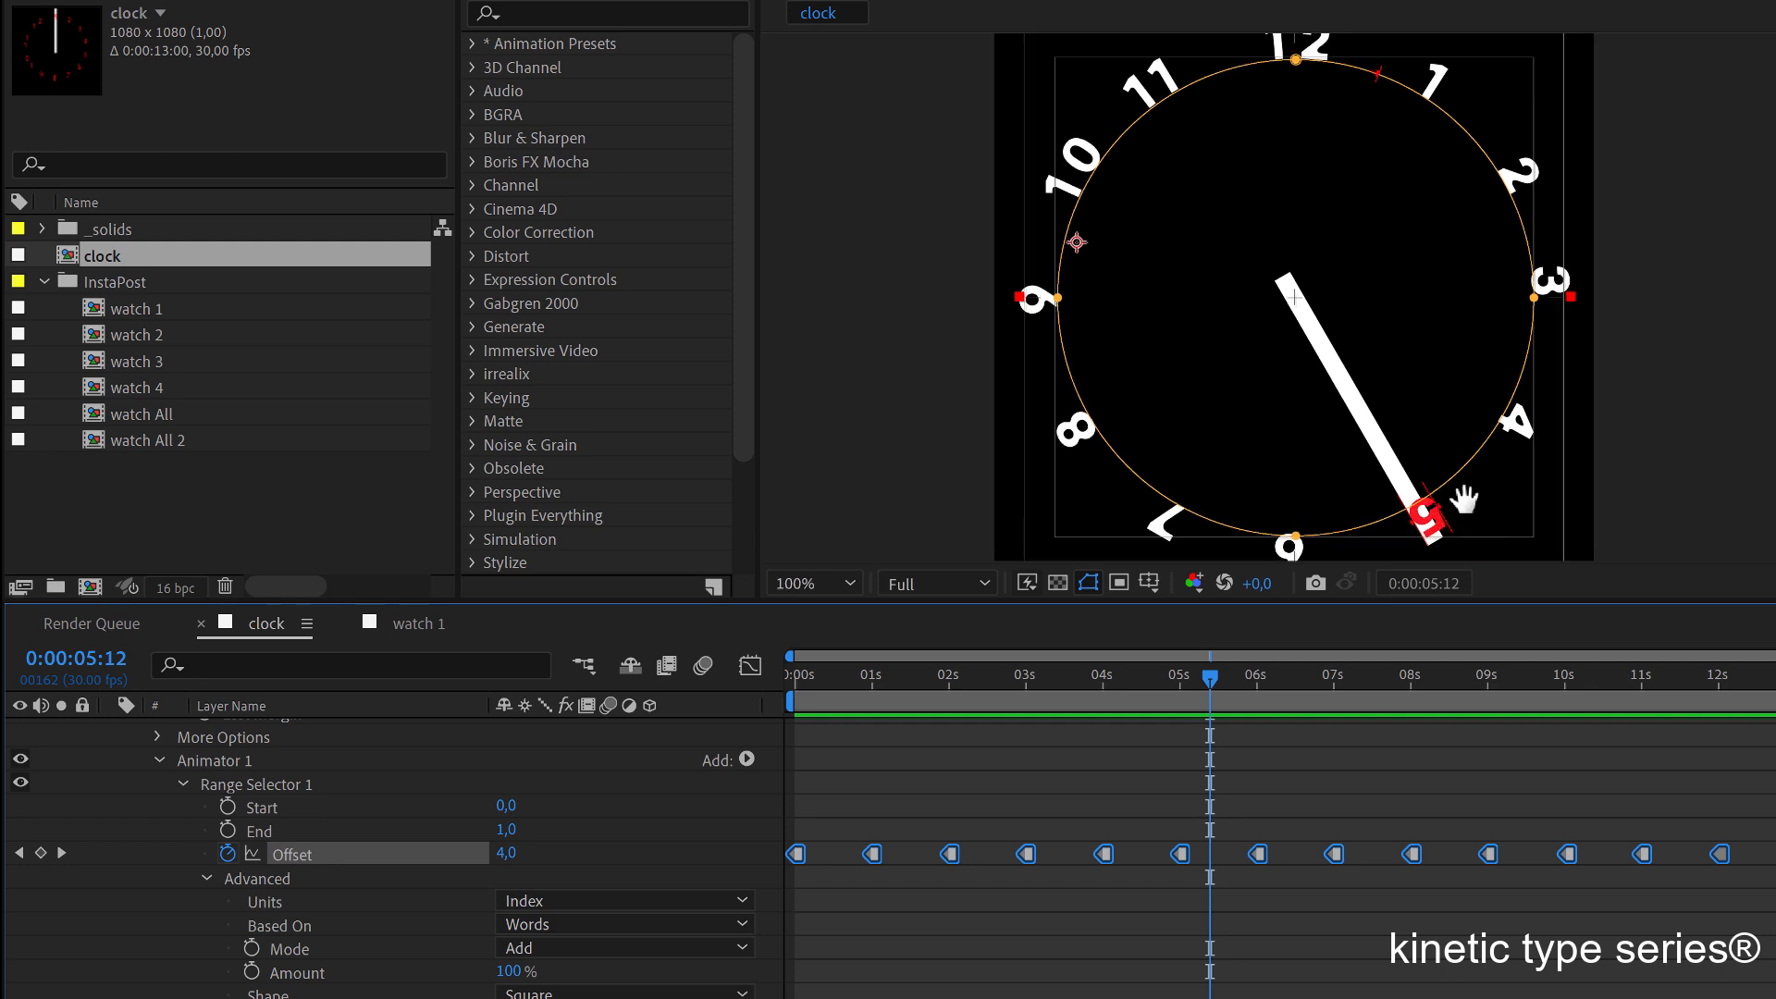
{"action": "left_click_drag", "start_coordinate": [1464, 505], "coordinate": [1267, 222]}
{"action": "key", "text": "period"}
{"action": "key", "text": "period"}
{"action": "key", "text": "period"}
{"action": "key", "text": "period"}
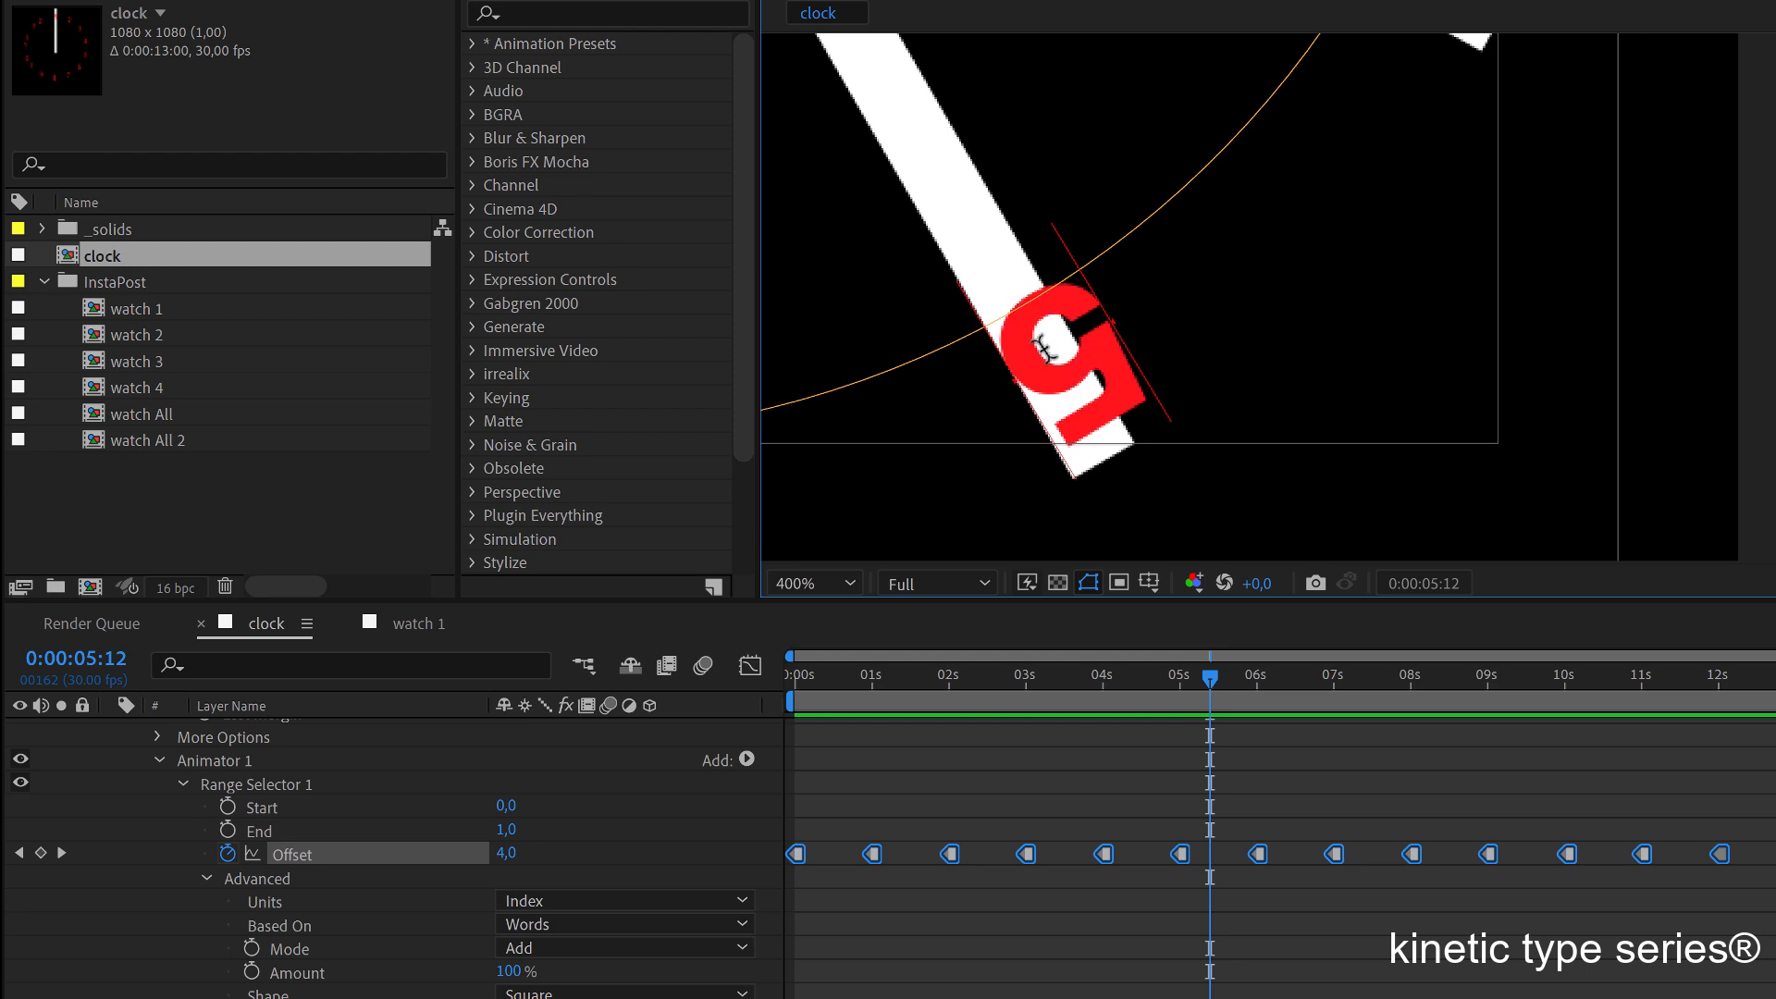
{"action": "key", "text": "comma"}
{"action": "key", "text": "comma"}
{"action": "key", "text": "comma"}
{"action": "key", "text": "comma"}
{"action": "left_click_drag", "start_coordinate": [1101, 337], "coordinate": [1156, 458]}
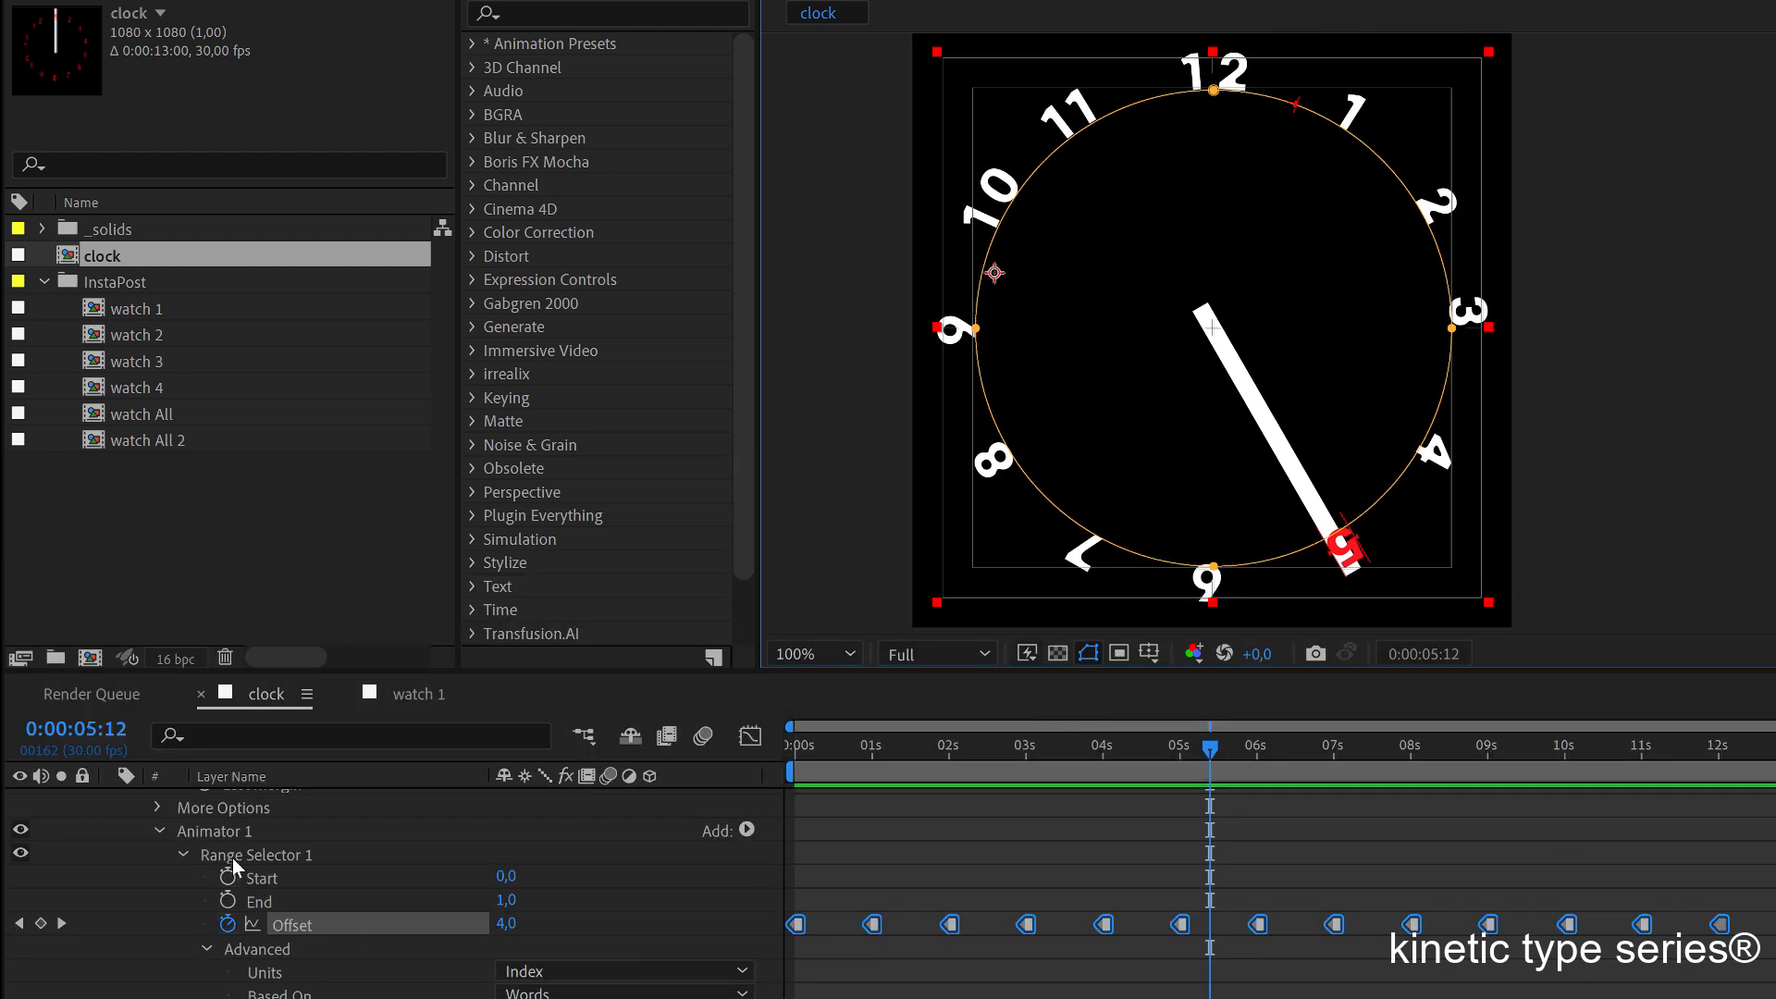
Add a Rotation property to Animator 1, set it to 180°, and scrub the timeline to check the flipped red numbers.
{"action": "left_click", "coordinate": [220, 833]}
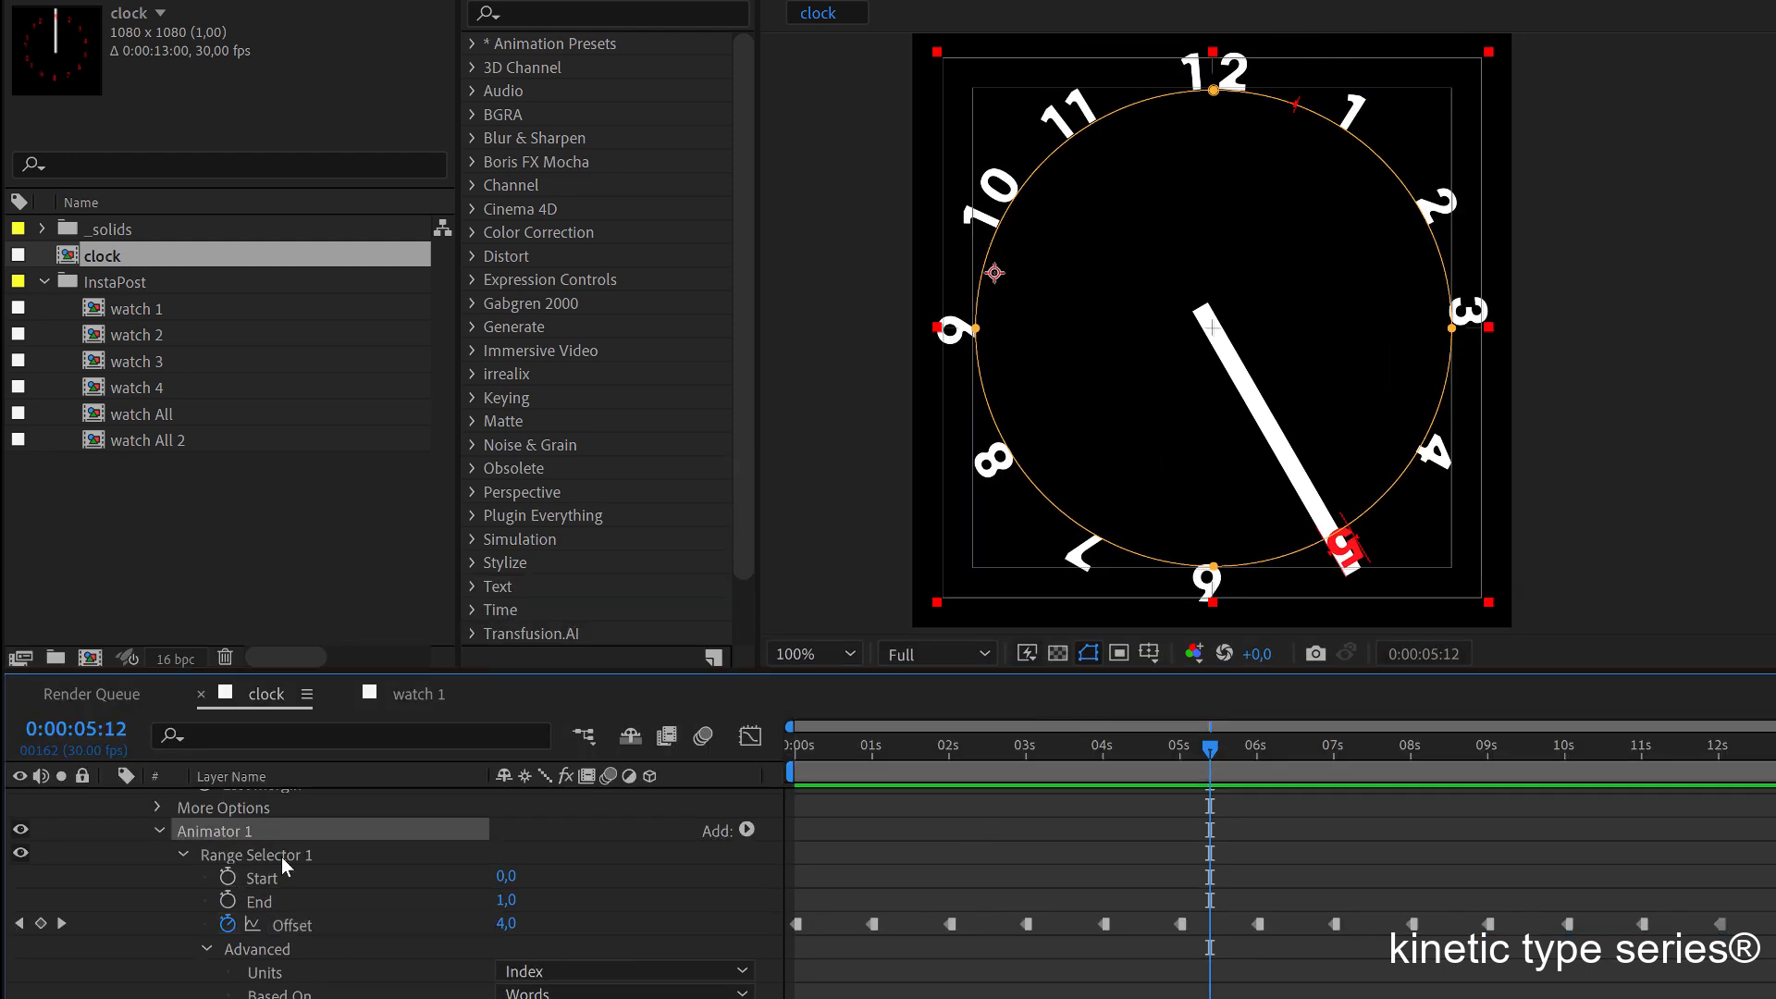
{"action": "scroll", "coordinate": [307, 903], "scroll_direction": "down", "scroll_amount": 3}
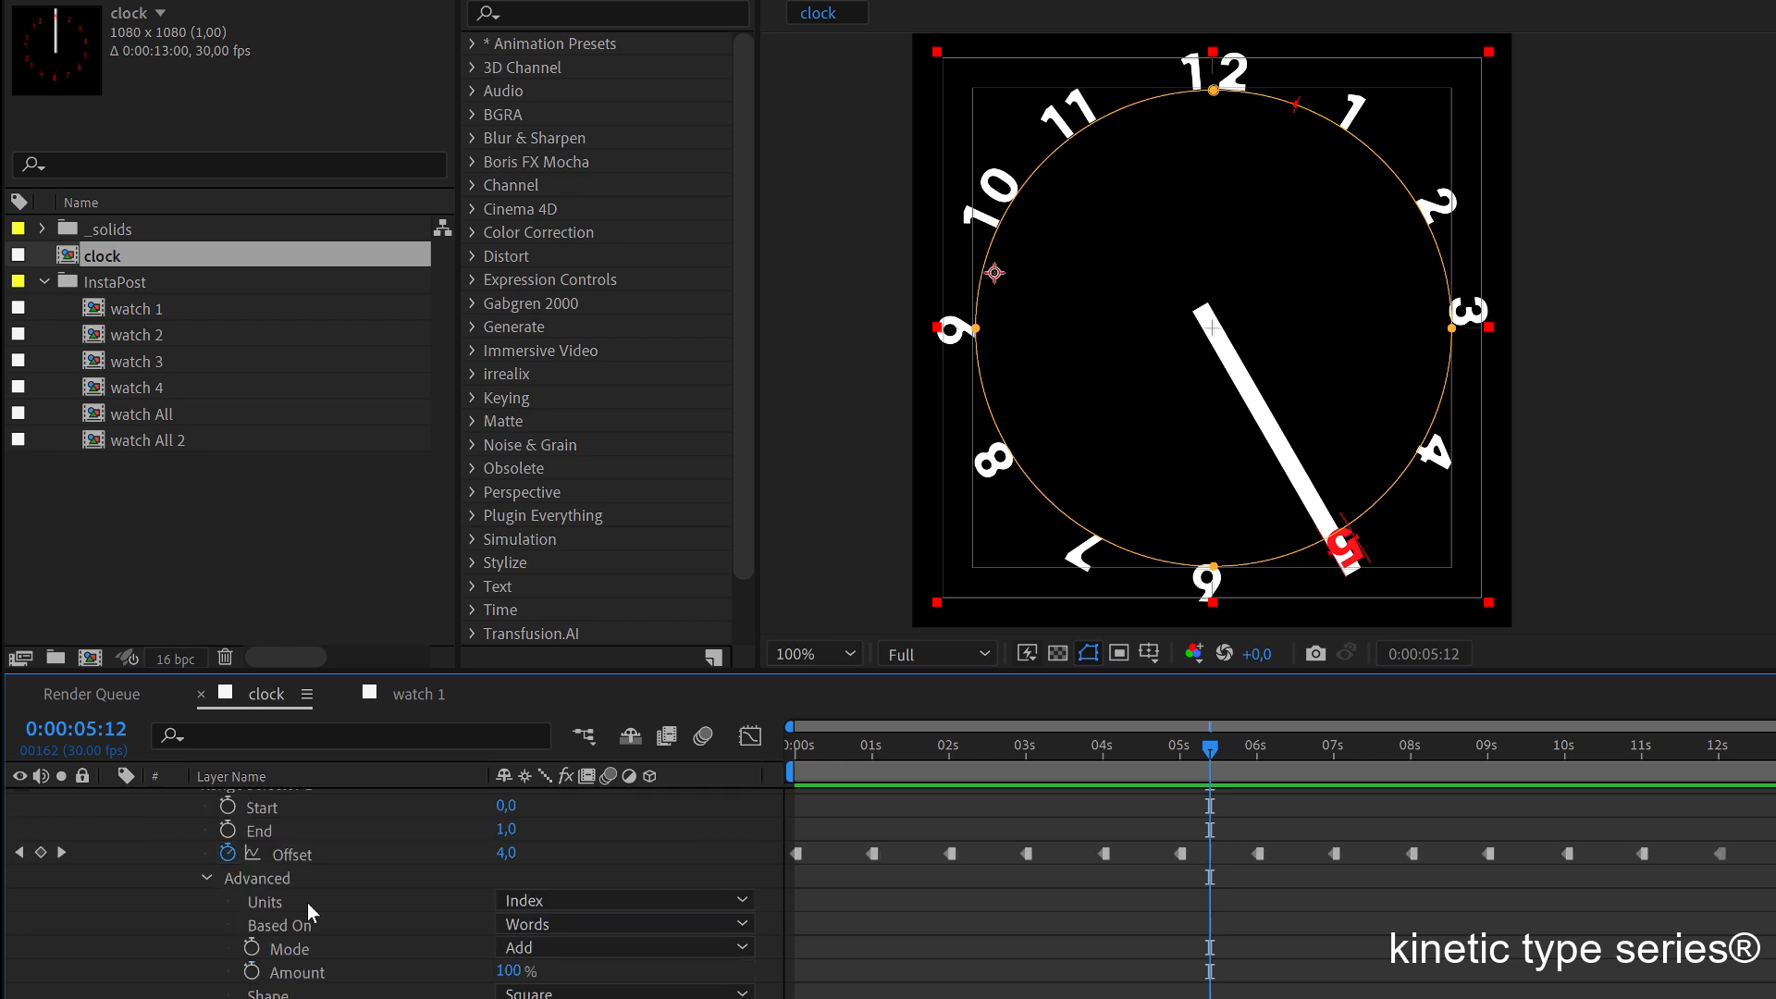
{"action": "left_click", "coordinate": [205, 879]}
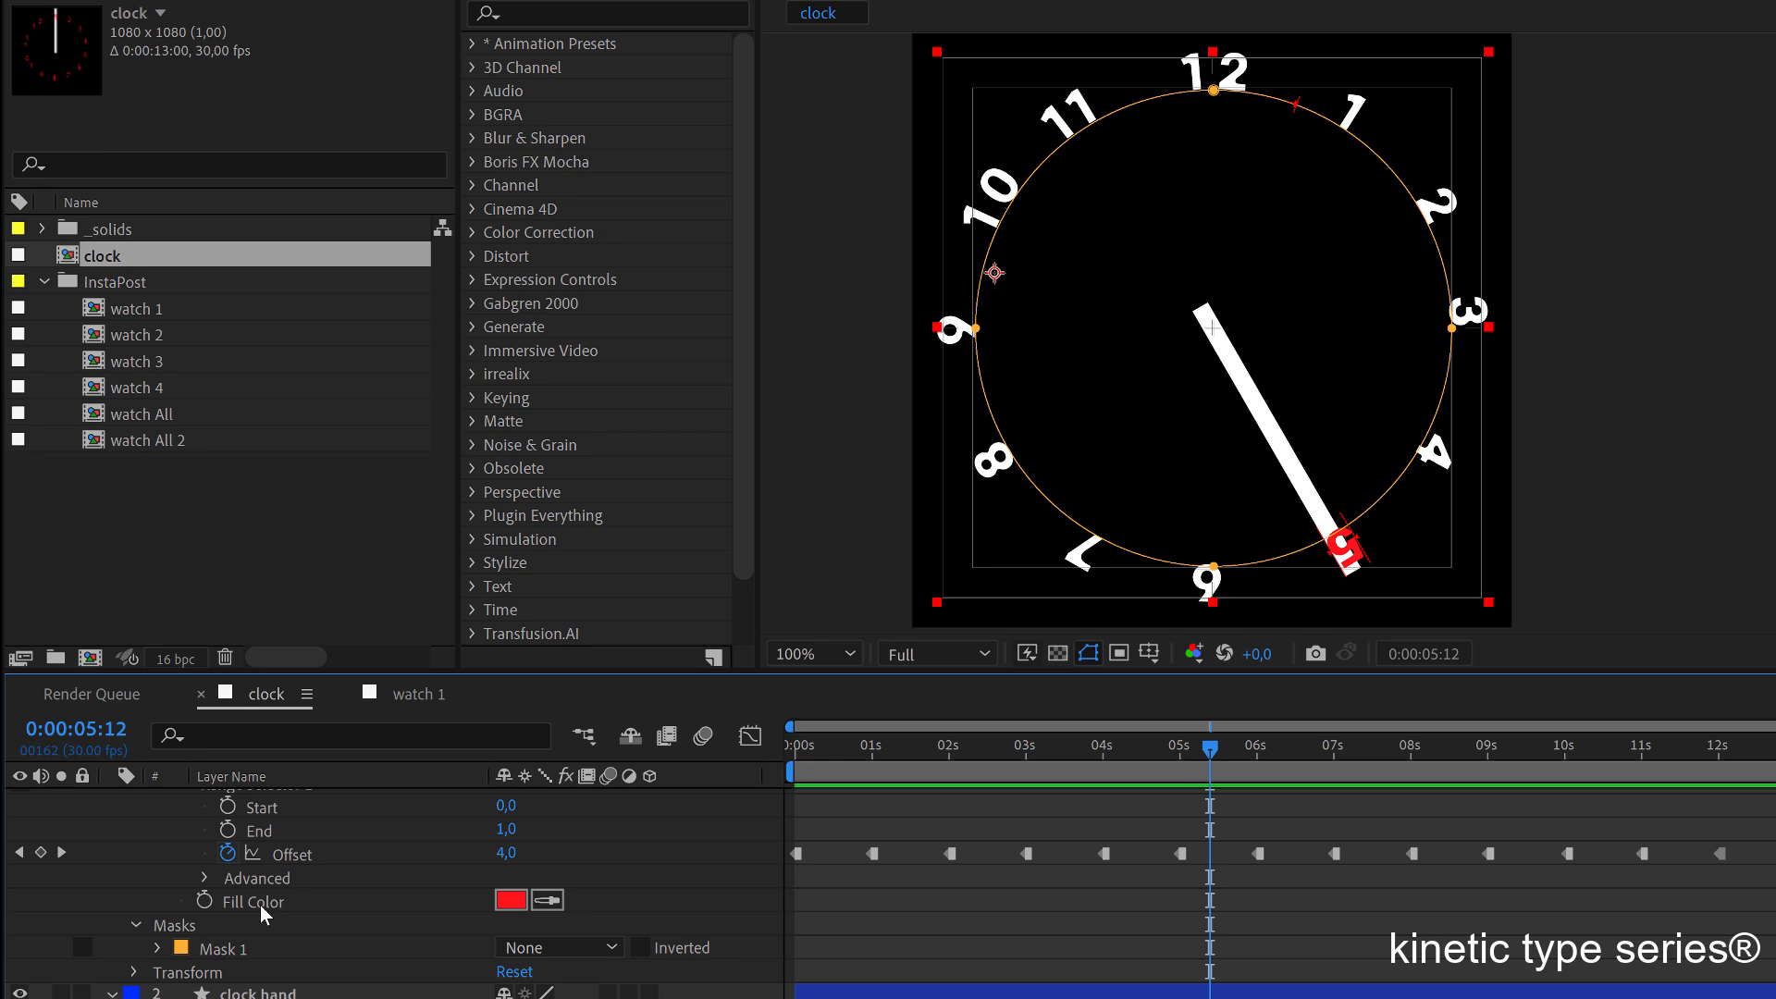
{"action": "scroll", "coordinate": [270, 905], "scroll_direction": "up", "scroll_amount": 6}
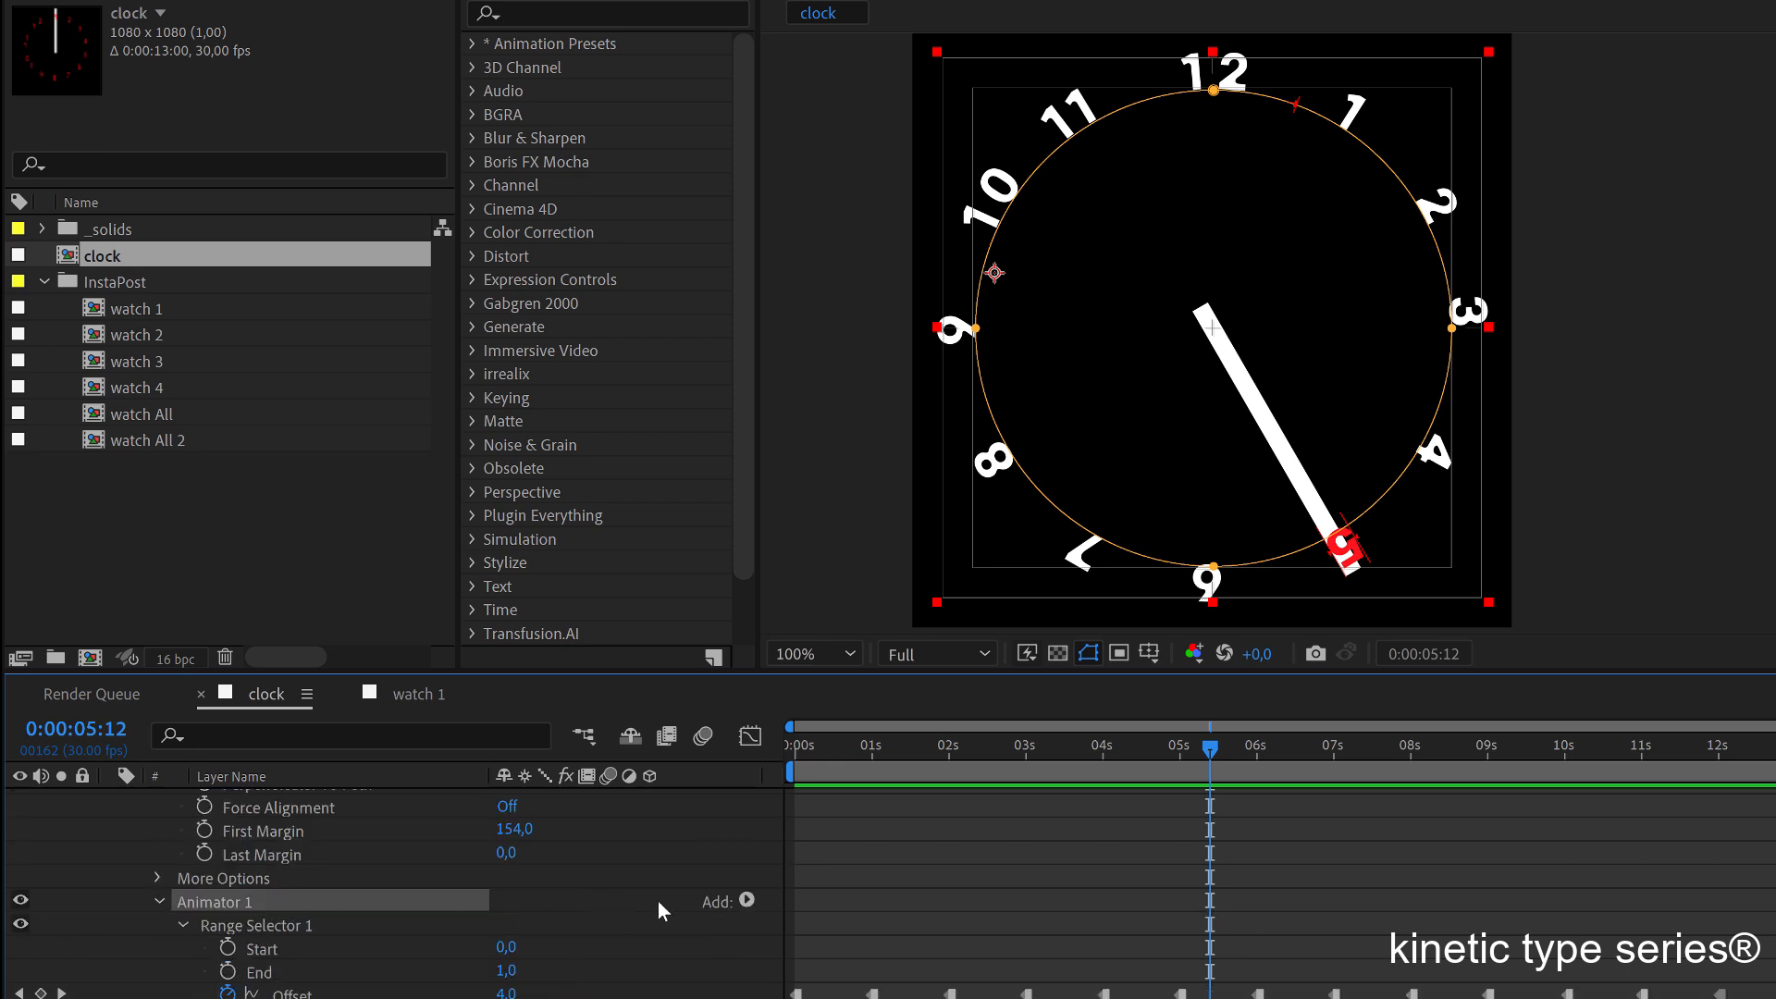
{"action": "left_click", "coordinate": [748, 902]}
{"action": "mouse_move", "coordinate": [779, 907]}
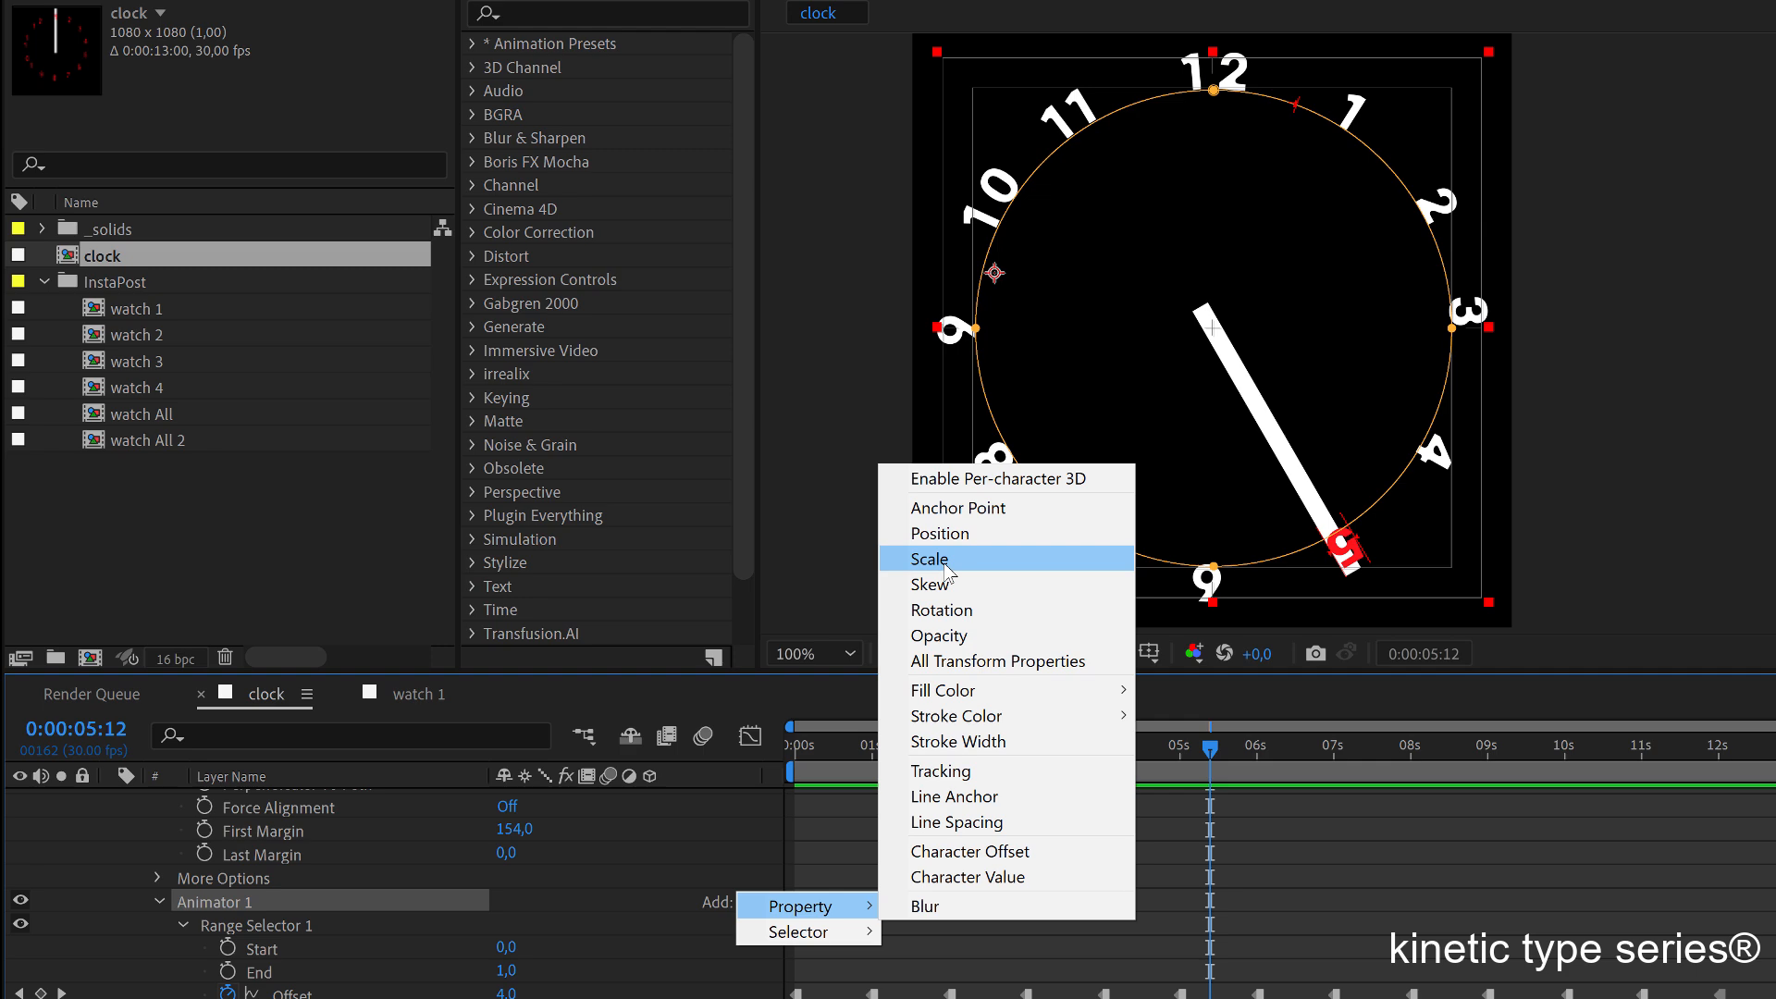
{"action": "left_click", "coordinate": [942, 610]}
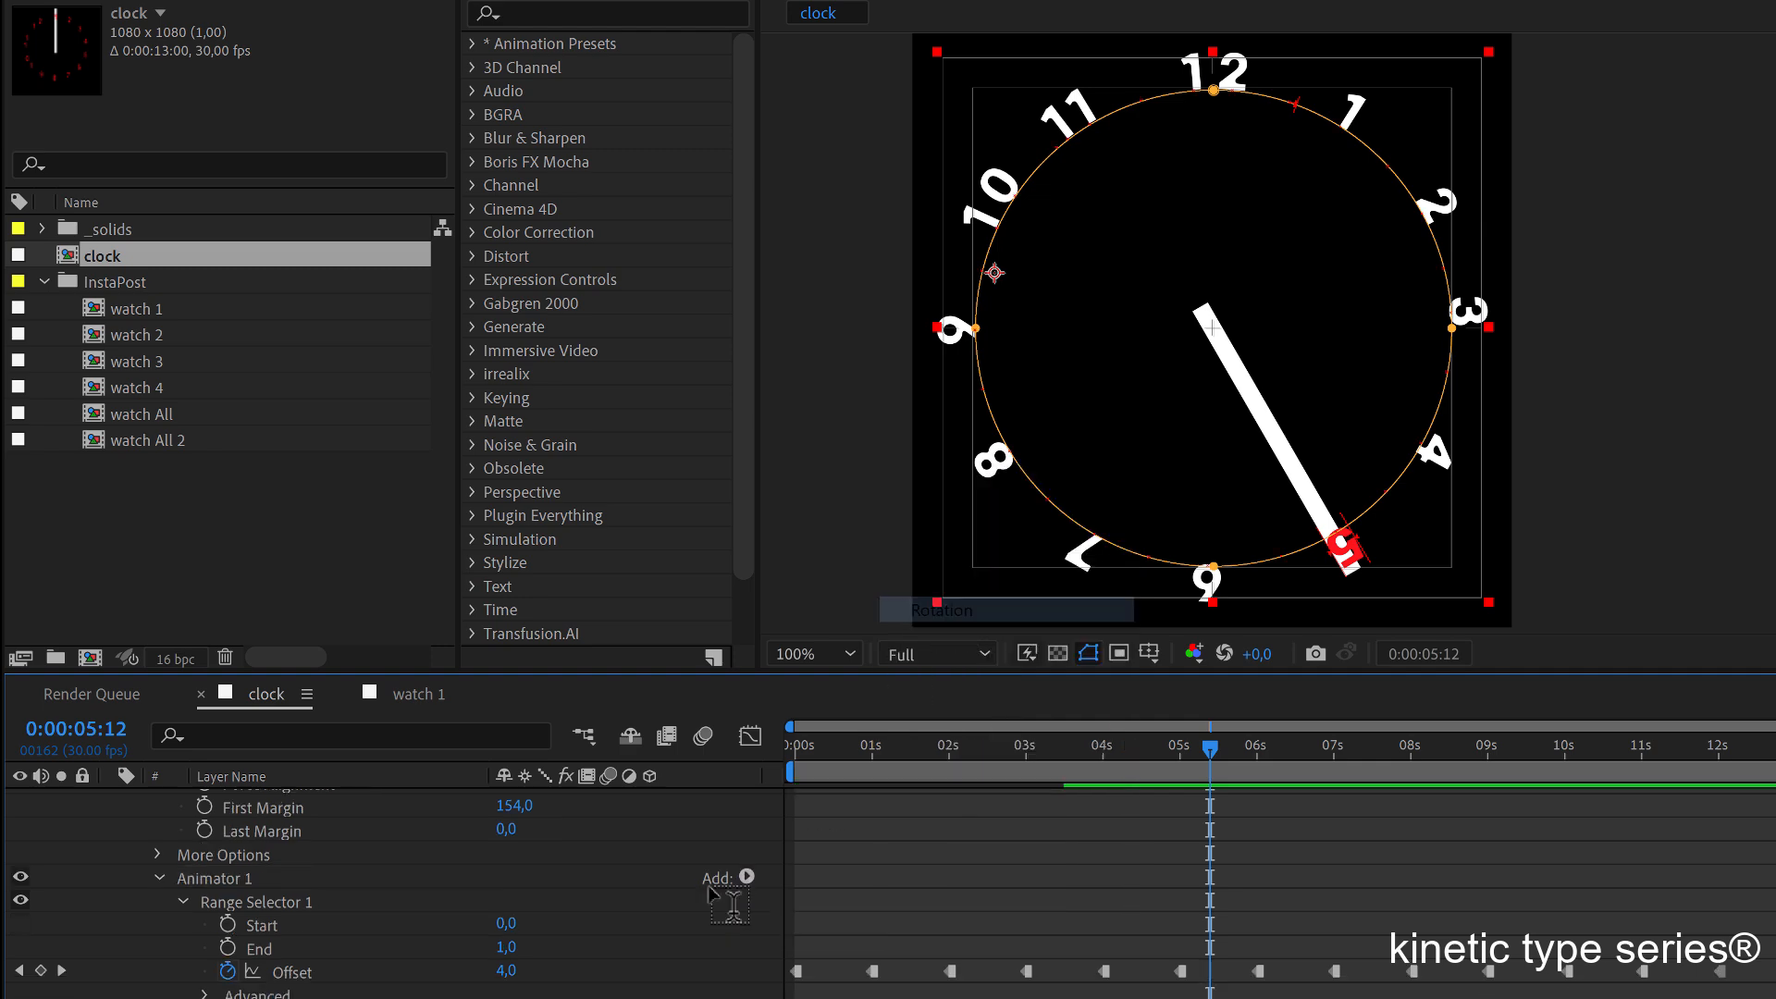
{"action": "left_click", "coordinate": [532, 919]}
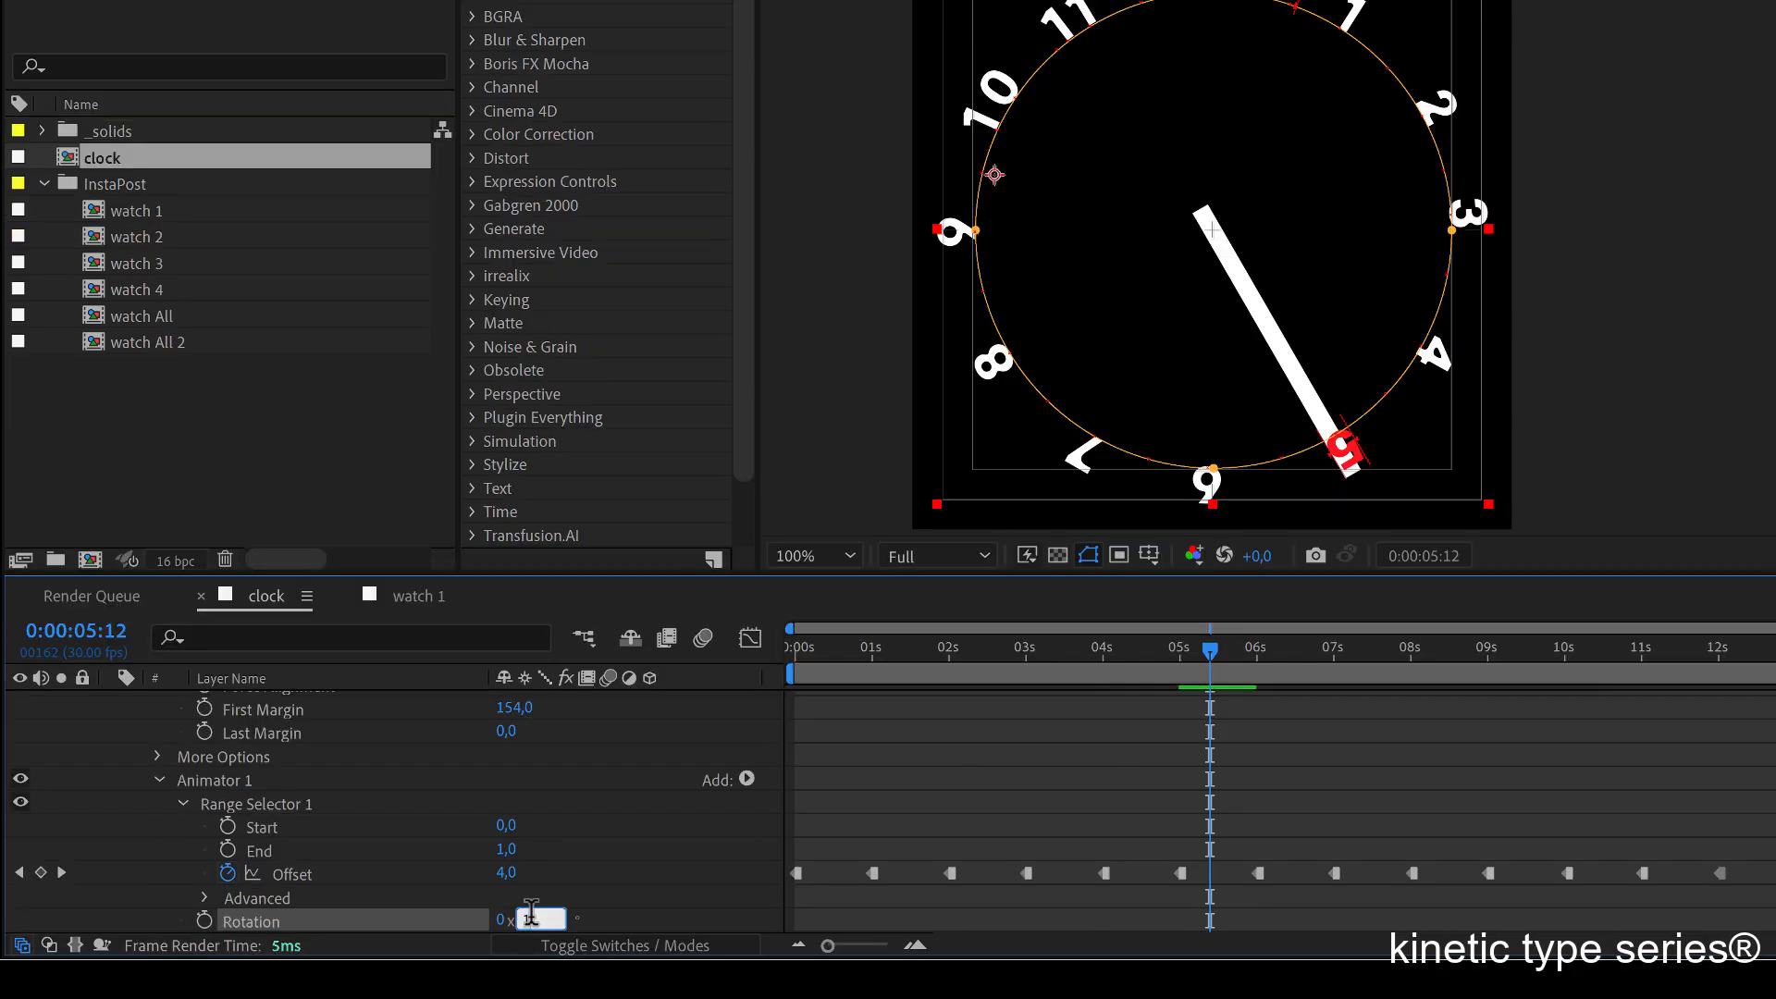
{"action": "type", "text": "180"}
{"action": "left_click", "coordinate": [1049, 807]}
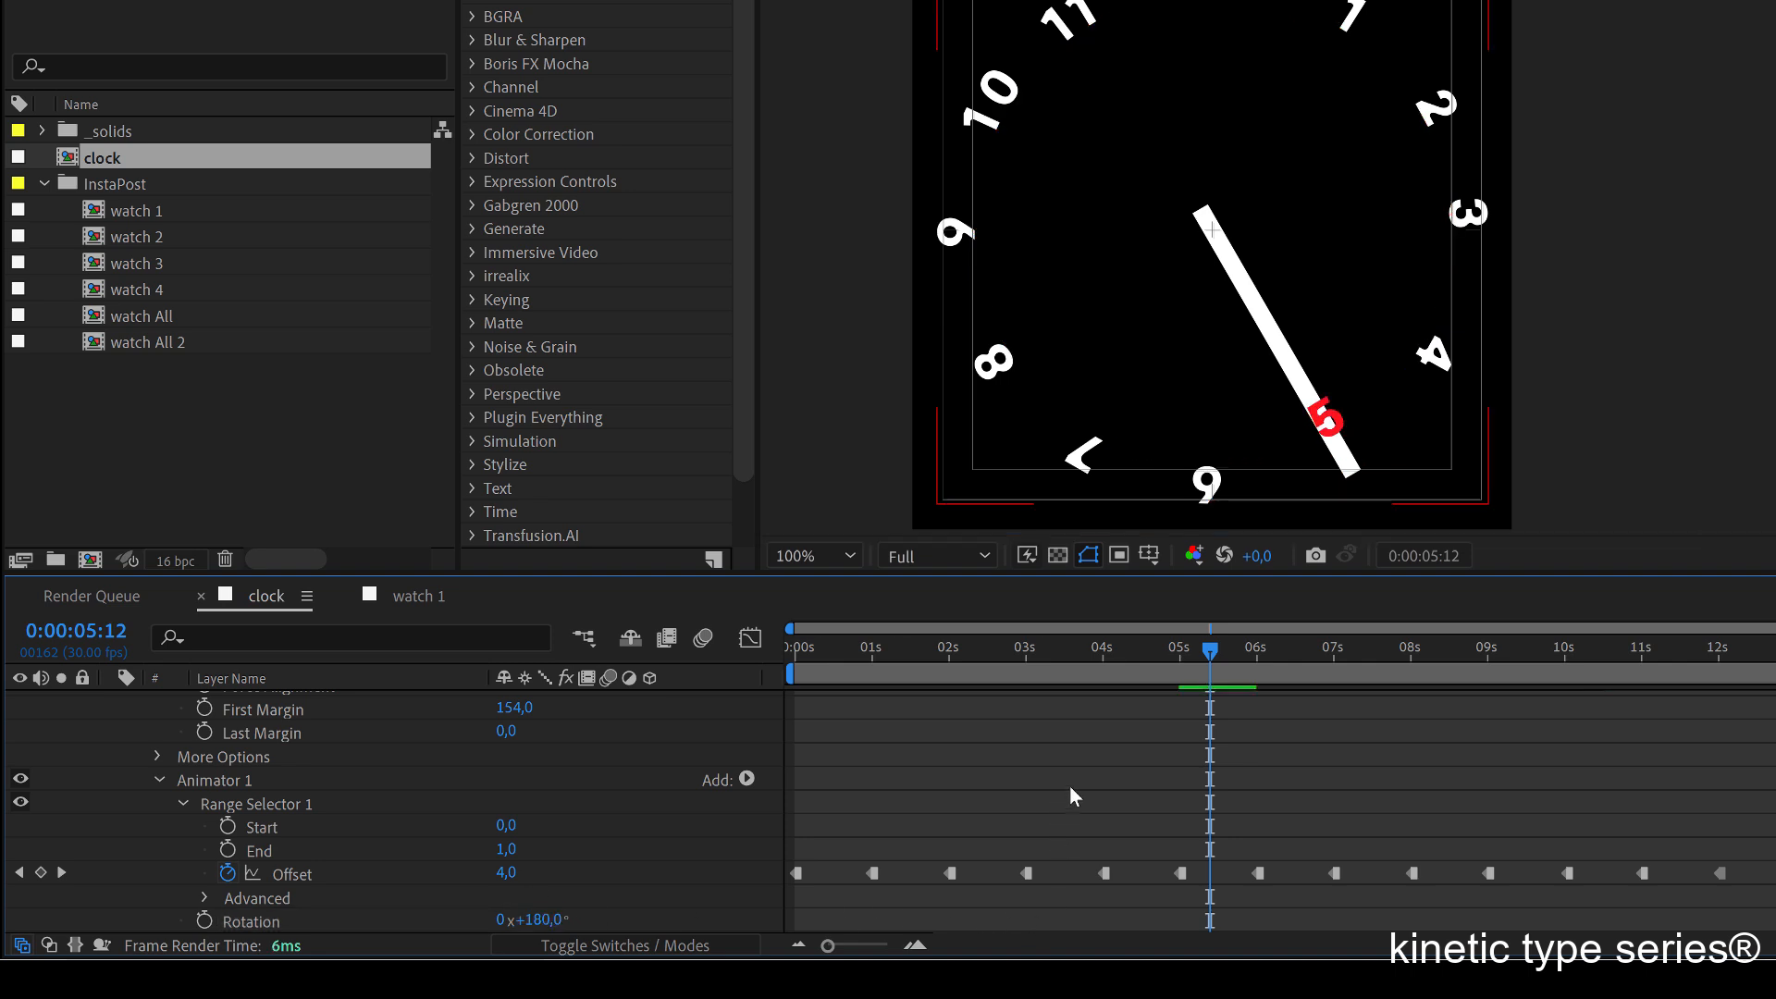
{"action": "left_click_drag", "start_coordinate": [811, 648], "coordinate": [1070, 651]}
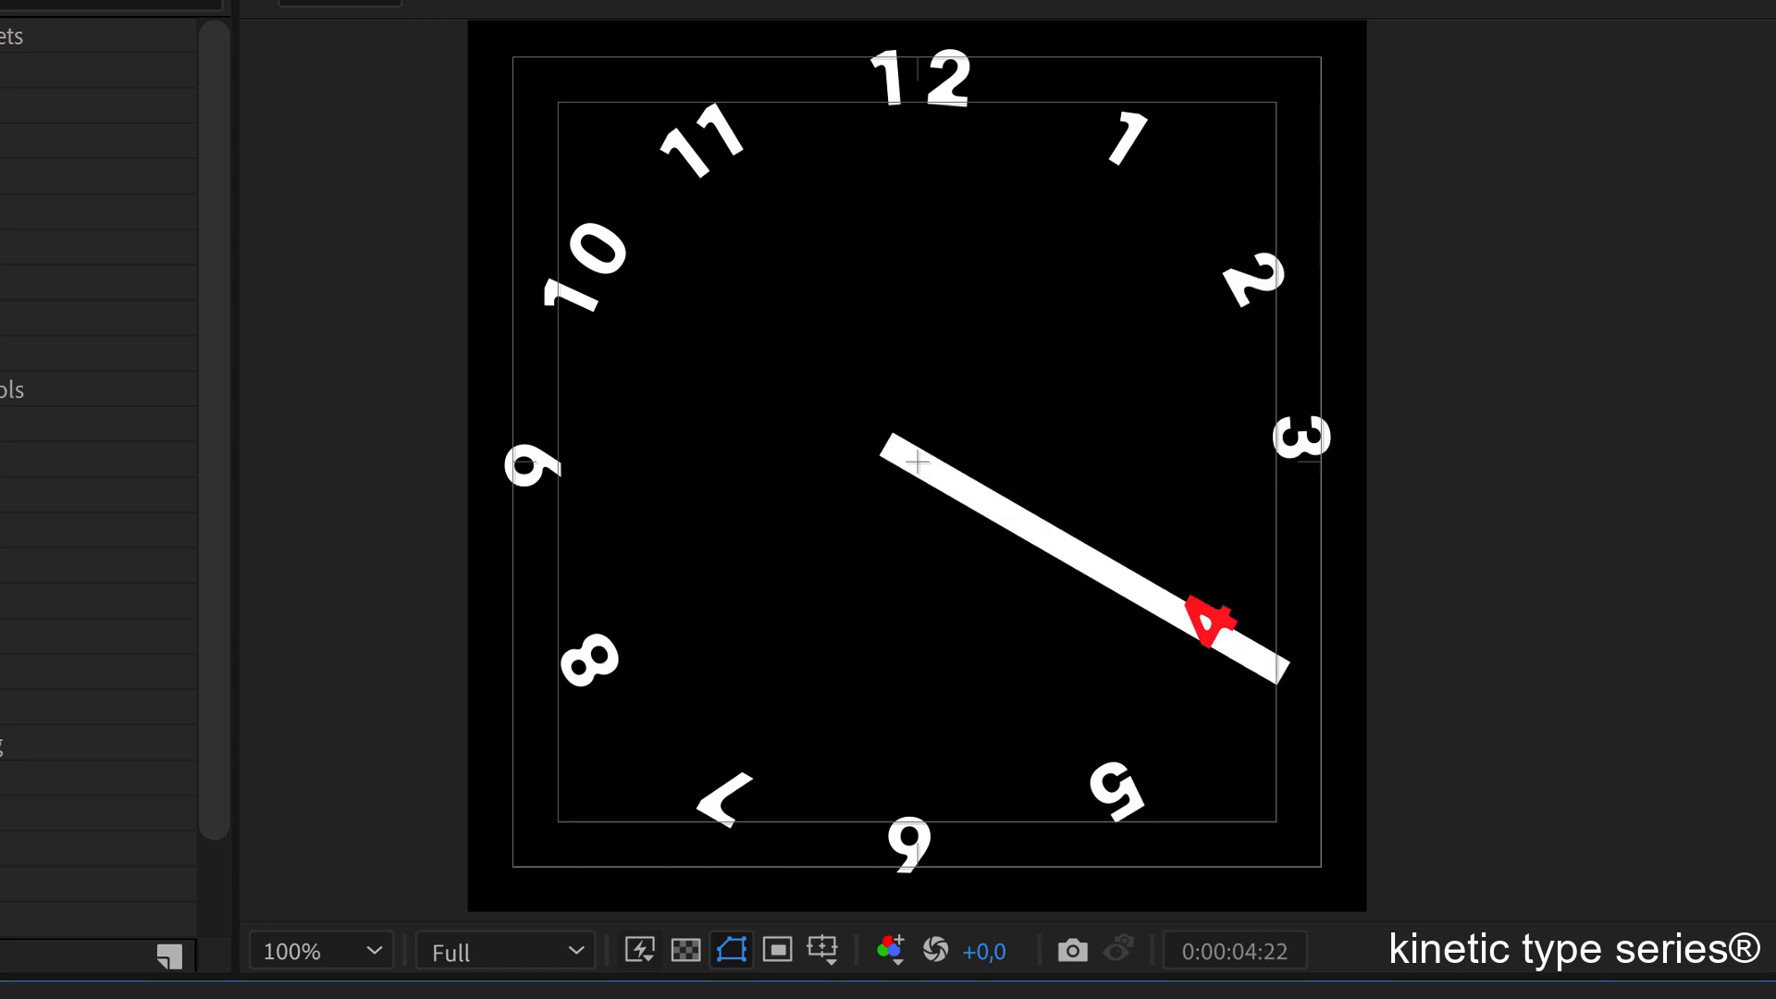
{"action": "left_click_drag", "start_coordinate": [965, 768], "coordinate": [1156, 774]}
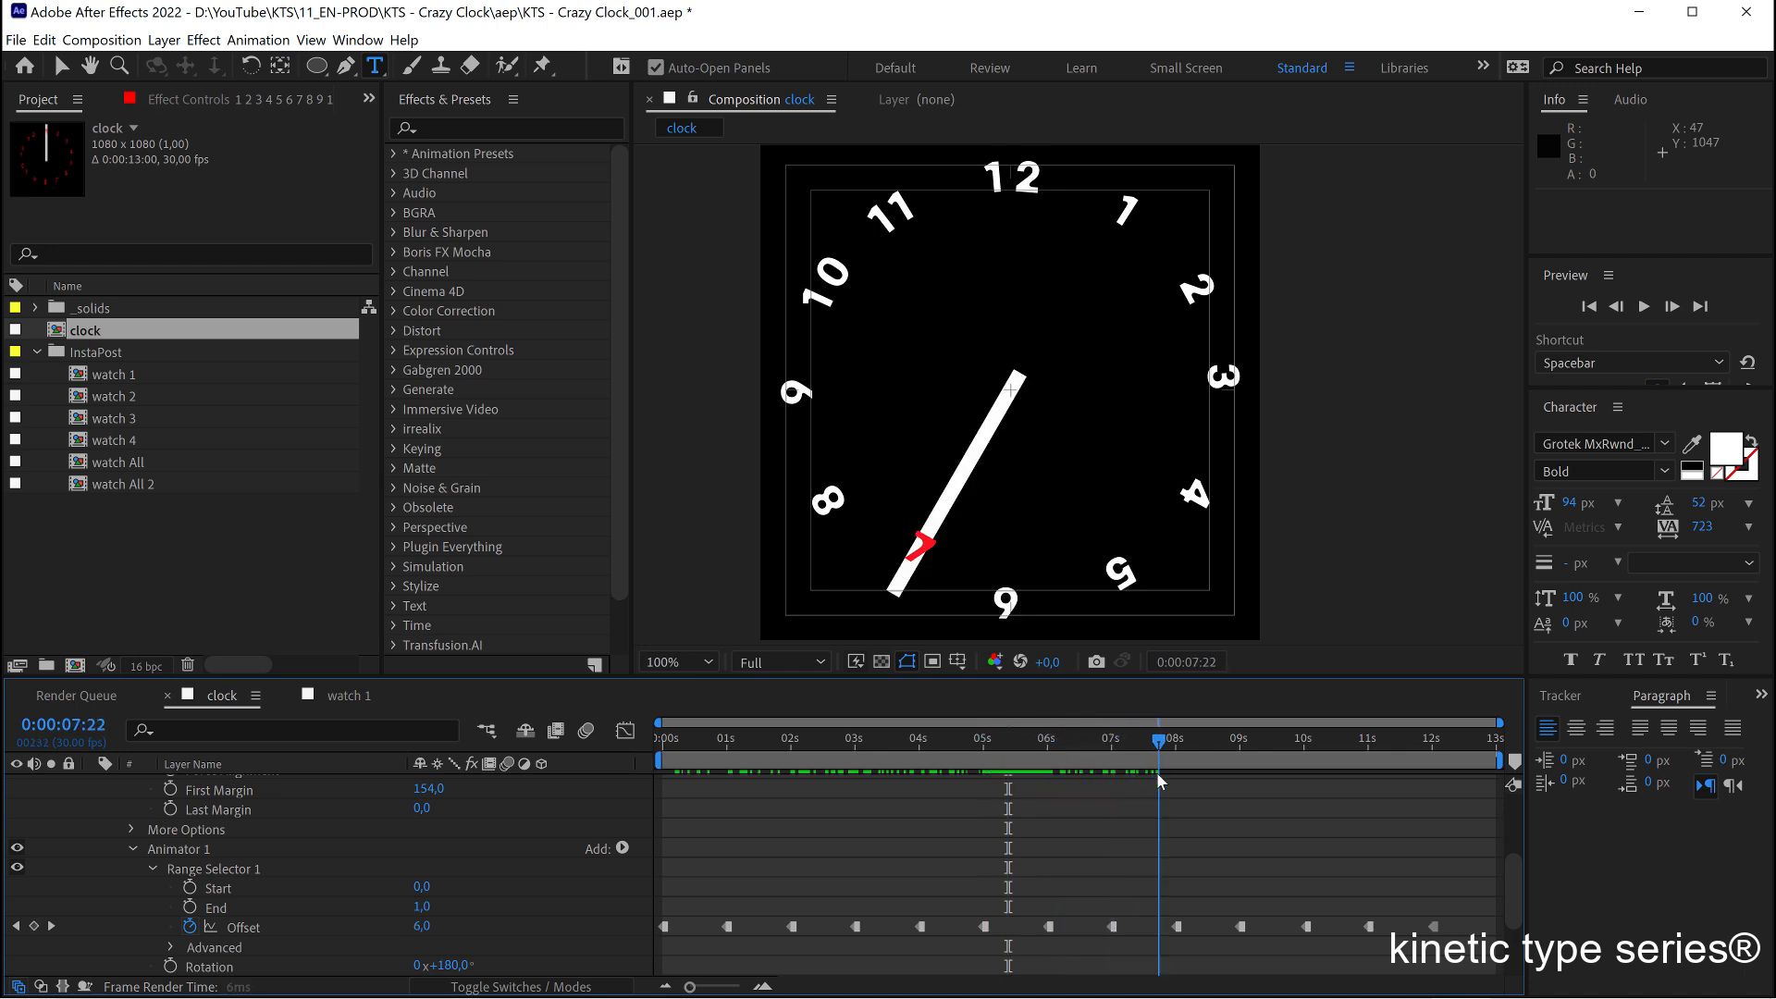
Add a Blur property to Animator 1 and set only its horizontal value to 49.
{"action": "left_click", "coordinate": [208, 852]}
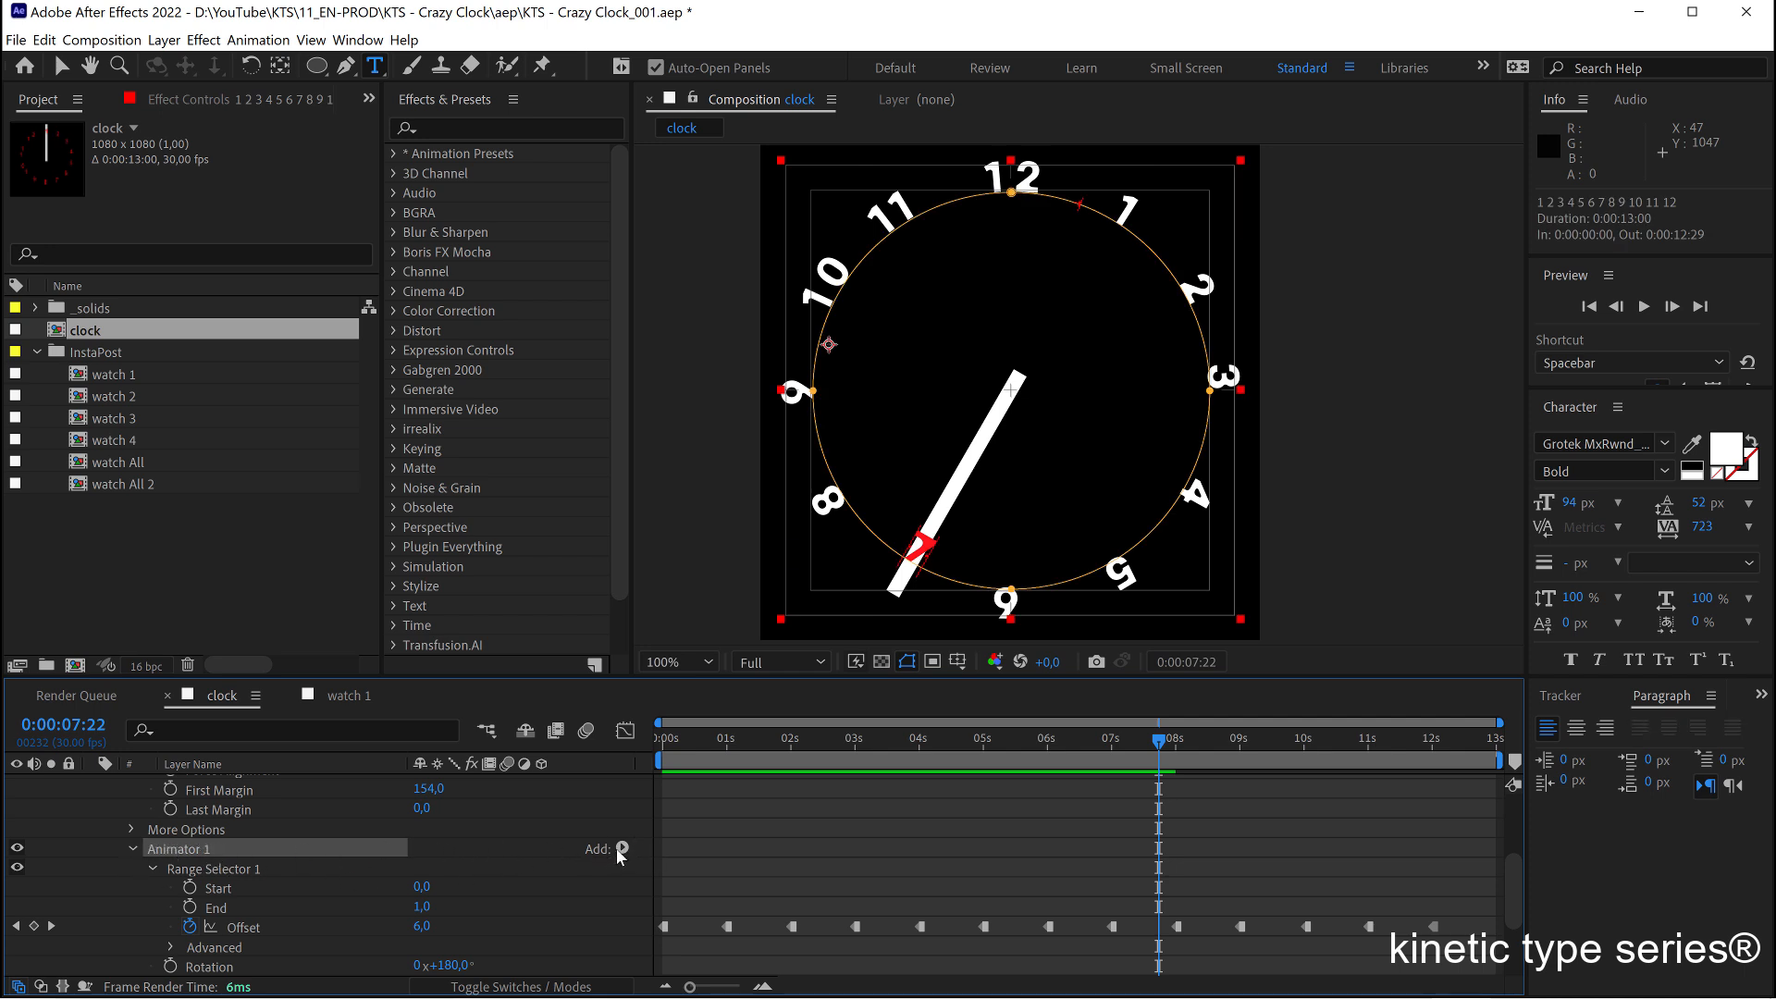
{"action": "left_click", "coordinate": [622, 849]}
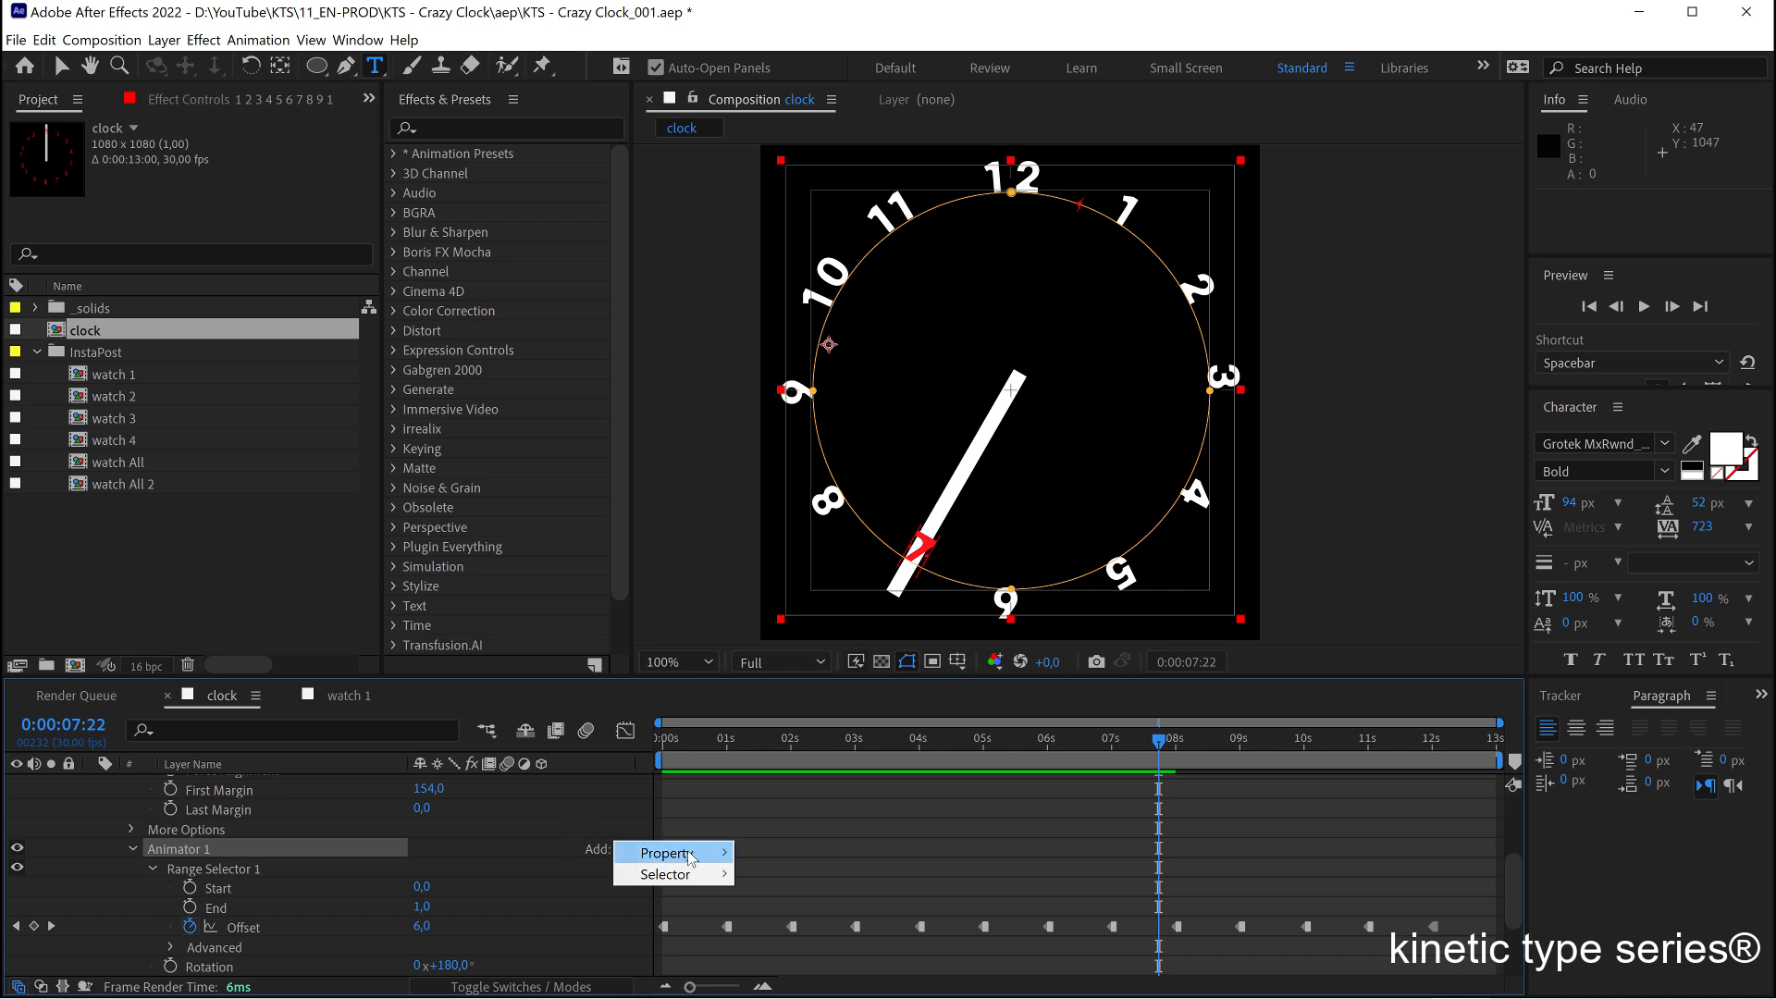
{"action": "mouse_move", "coordinate": [690, 854]}
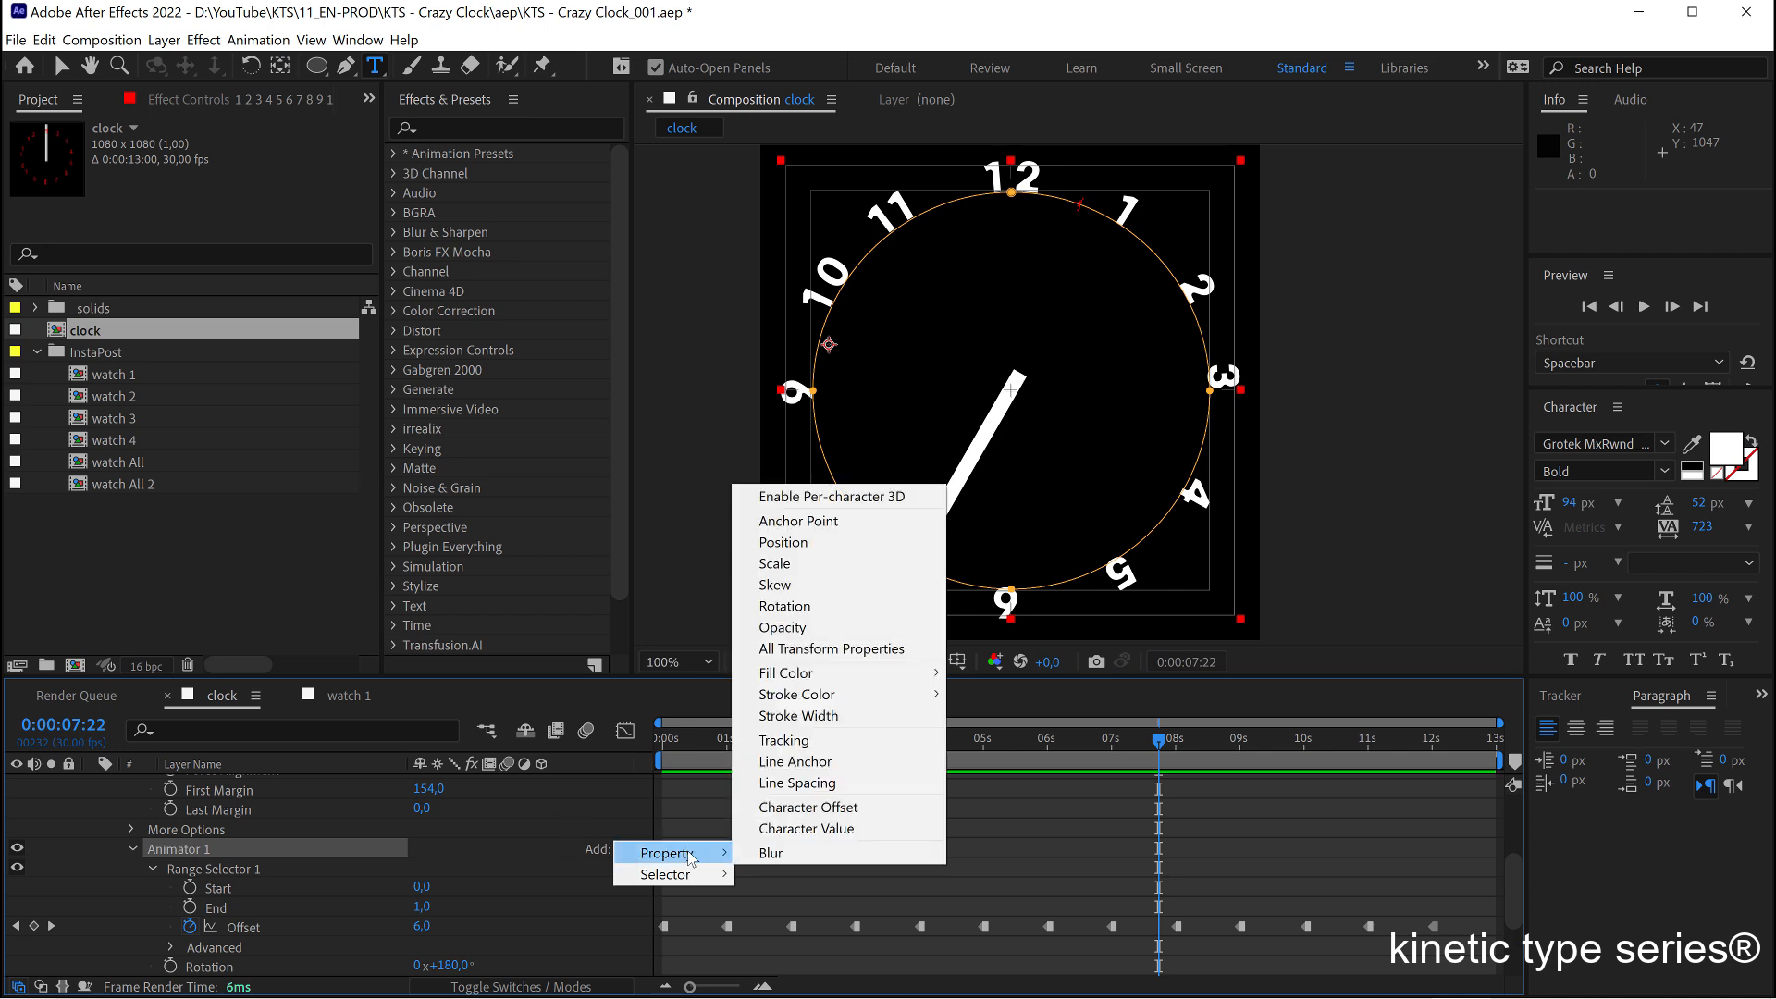
{"action": "left_click", "coordinate": [764, 856]}
{"action": "scroll", "coordinate": [521, 896], "scroll_direction": "down", "scroll_amount": 3}
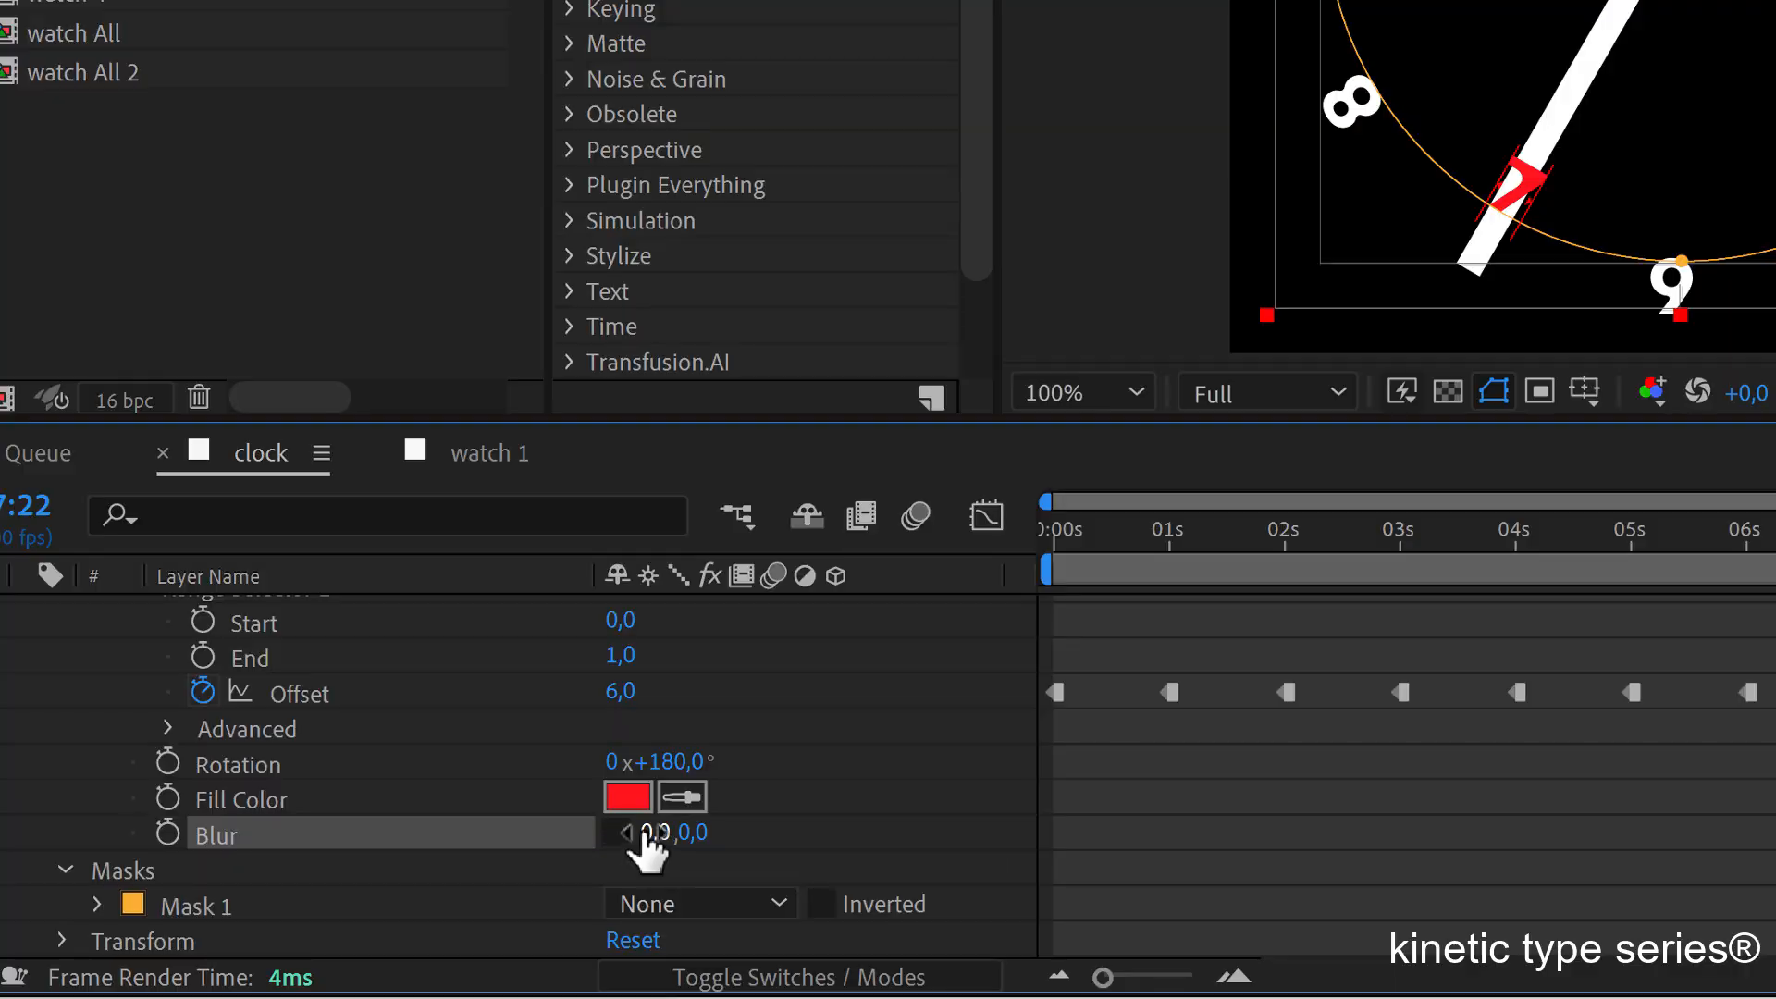
{"action": "left_click_drag", "start_coordinate": [652, 837], "coordinate": [740, 829]}
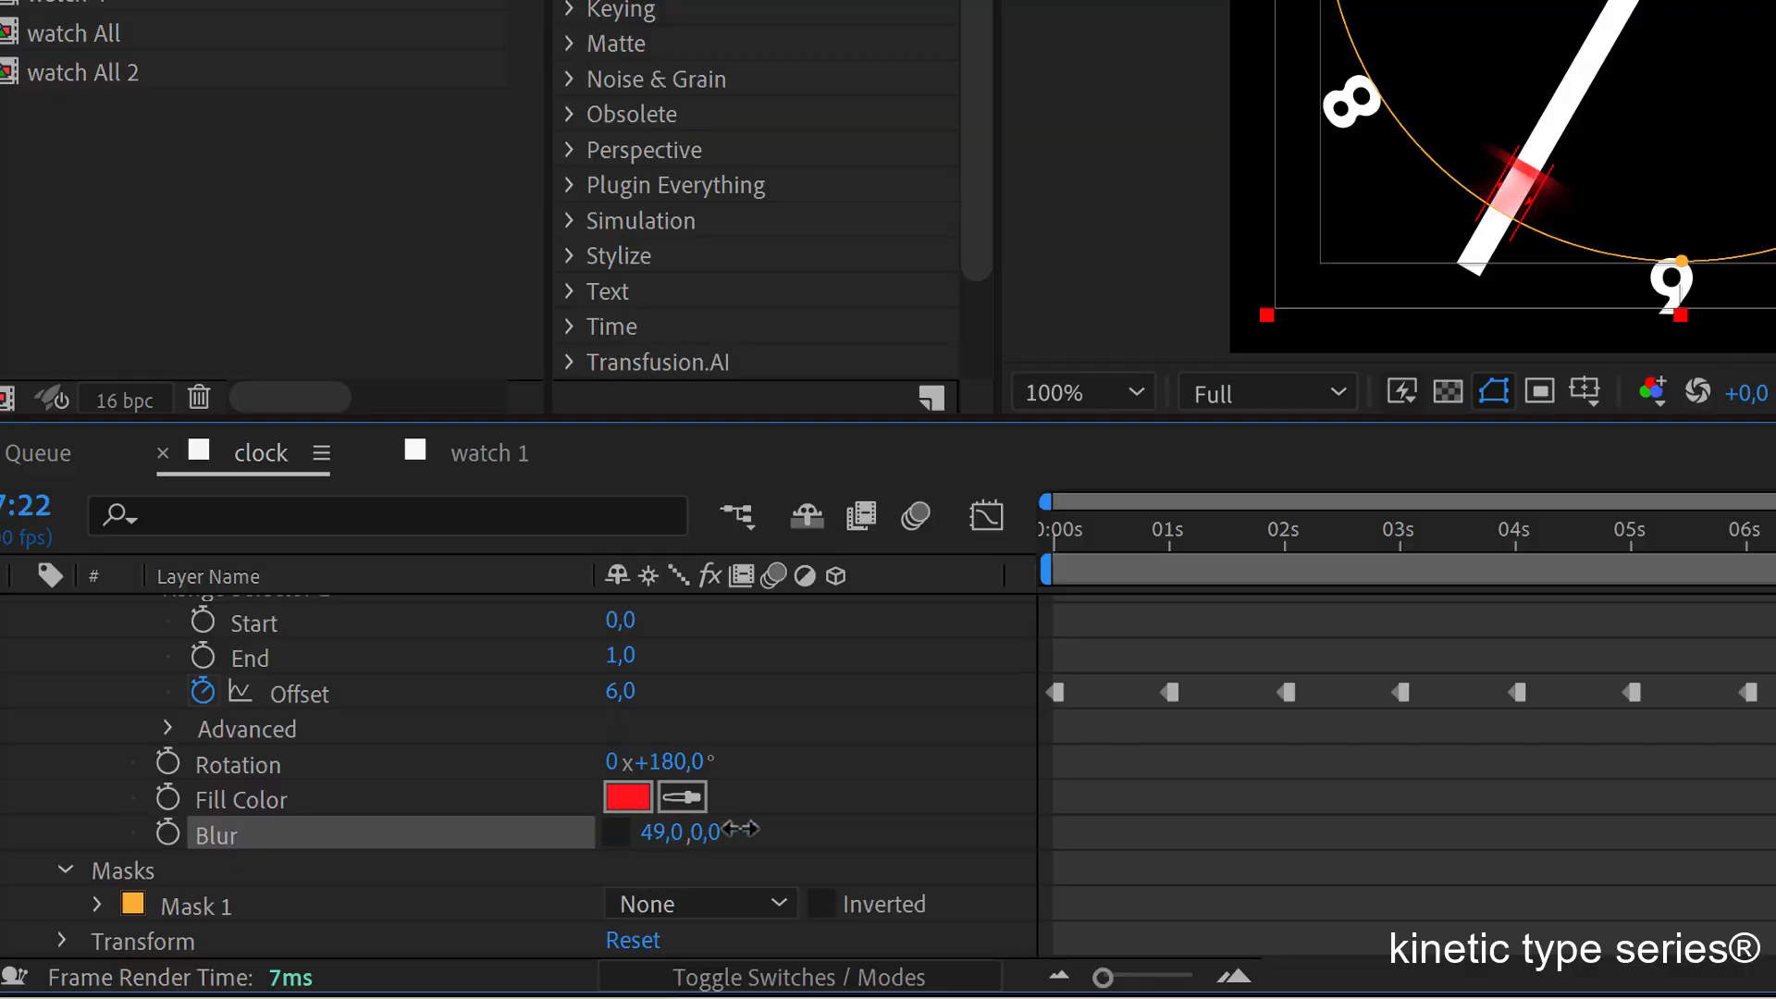
Add a Scale property to Animator 1, trying 200% and settling on 300% for both dimensions.
{"action": "scroll", "coordinate": [832, 777], "scroll_direction": "up", "scroll_amount": 3}
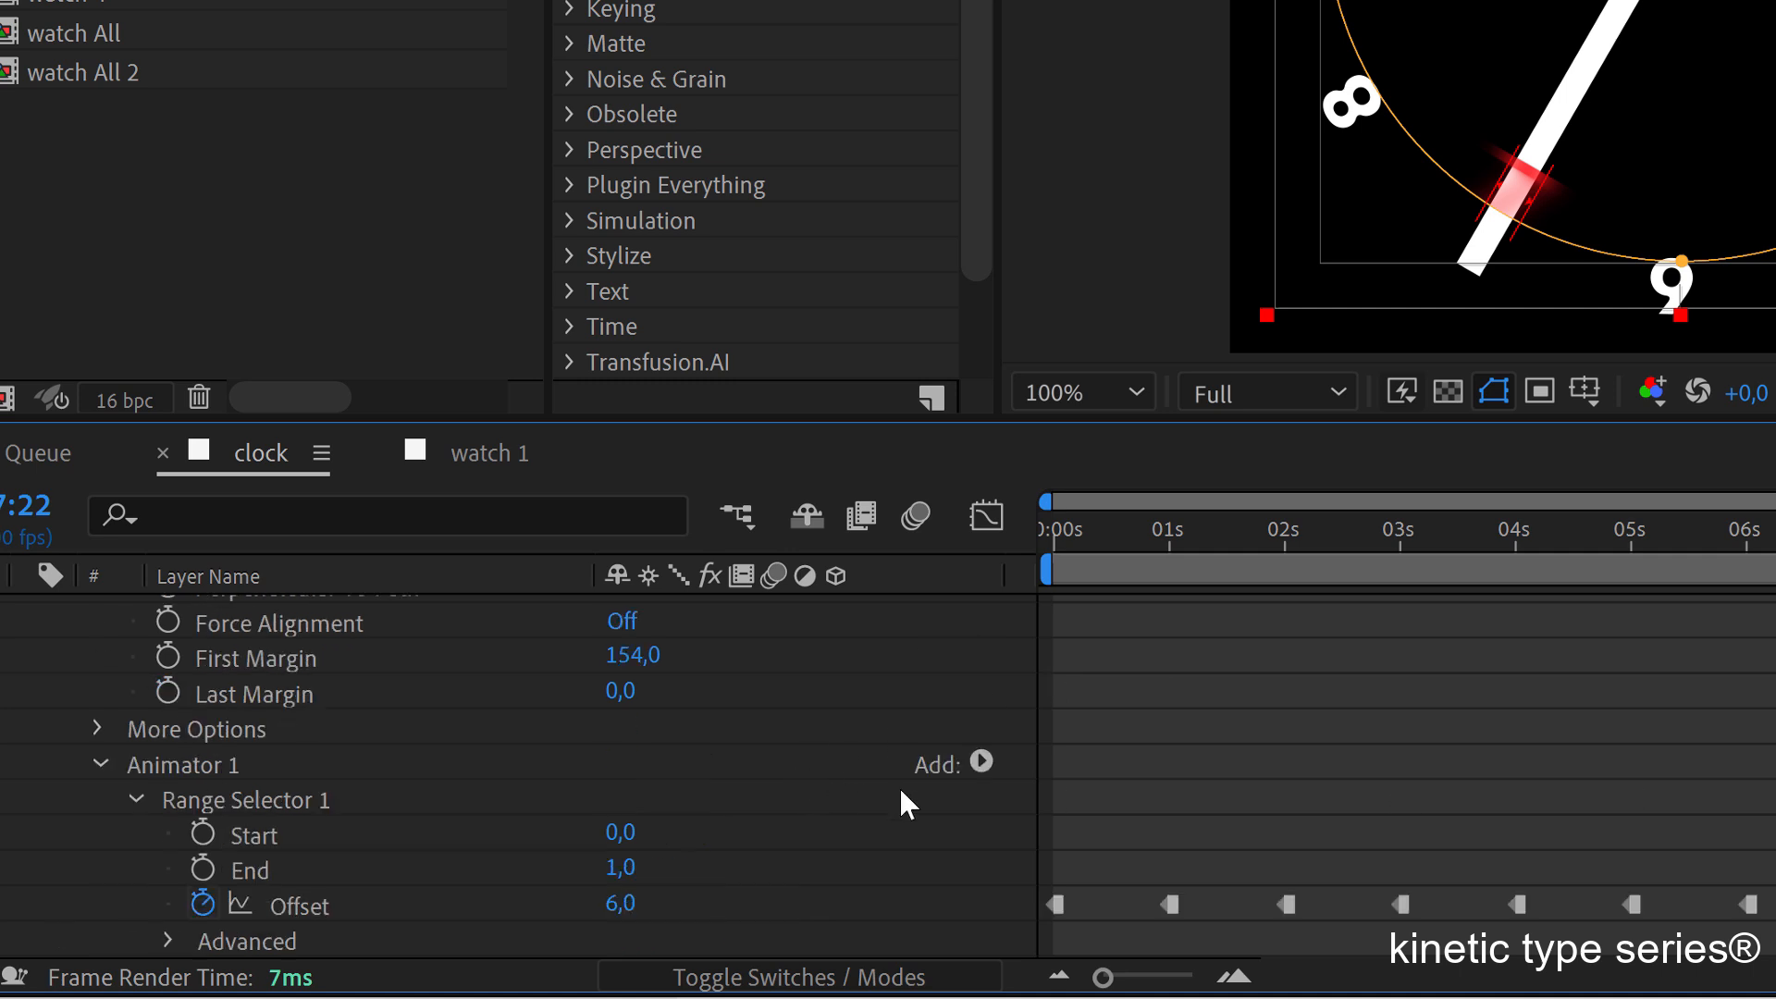
{"action": "left_click", "coordinate": [979, 757]}
{"action": "mouse_move", "coordinate": [988, 762]}
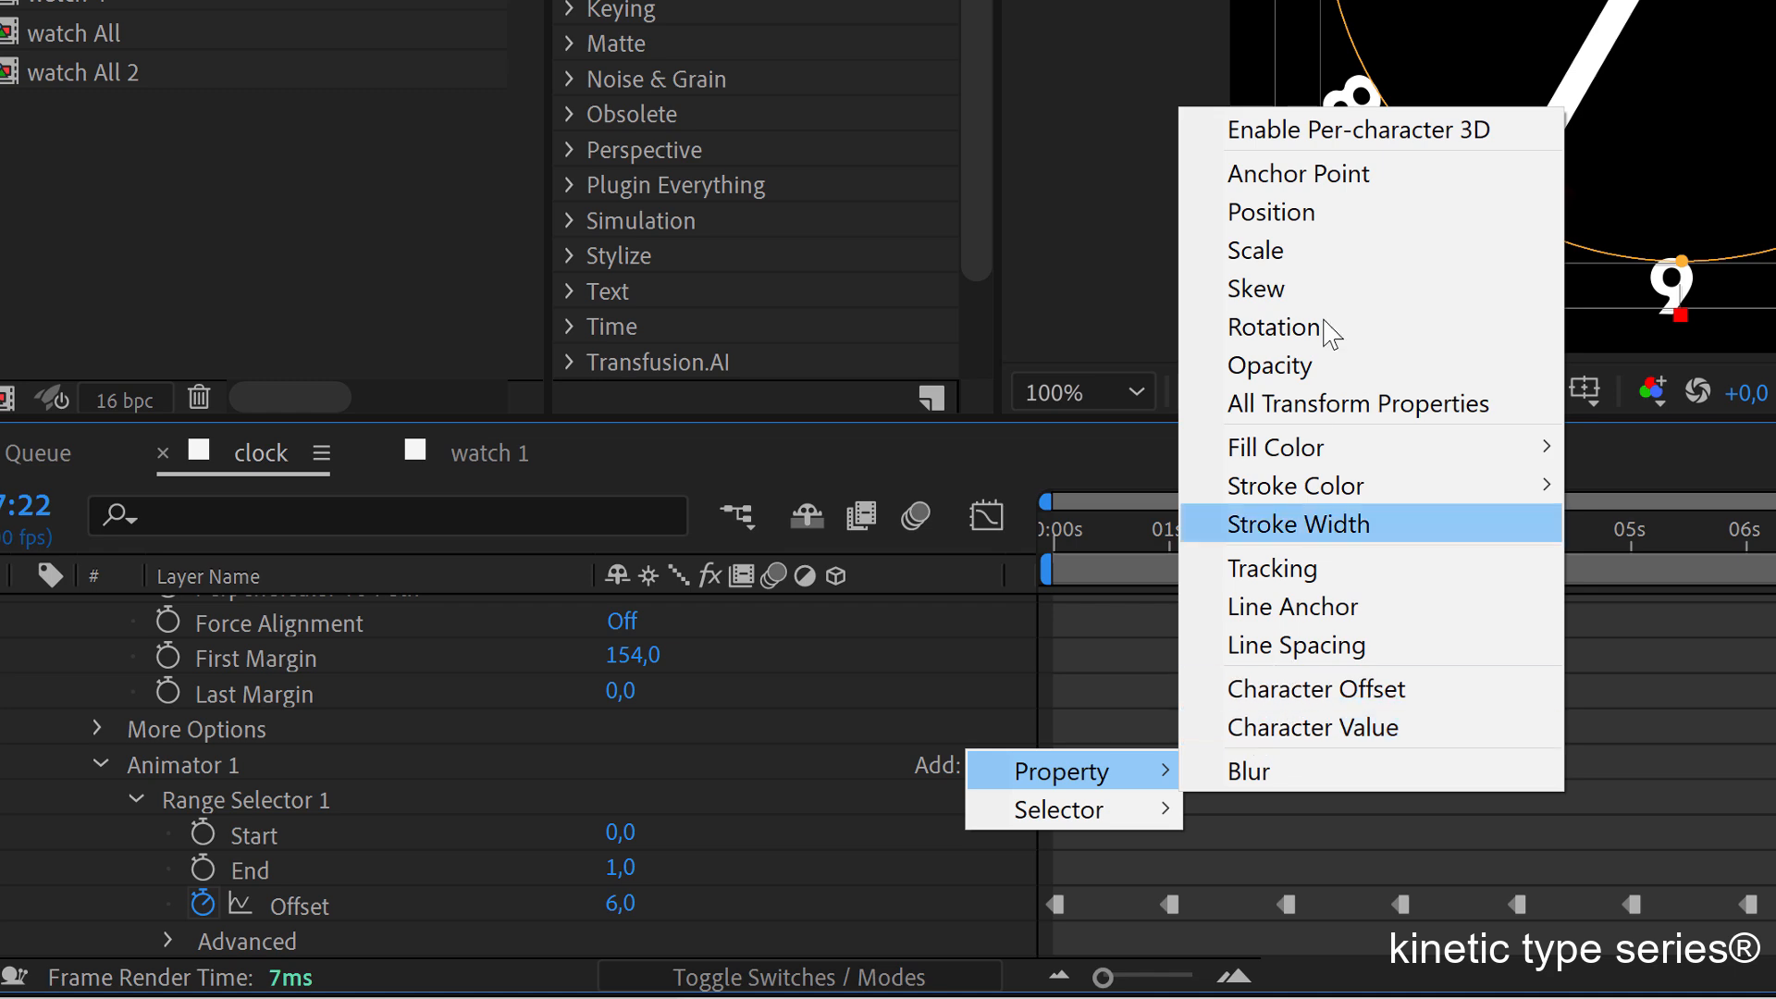
{"action": "left_click", "coordinate": [1333, 251]}
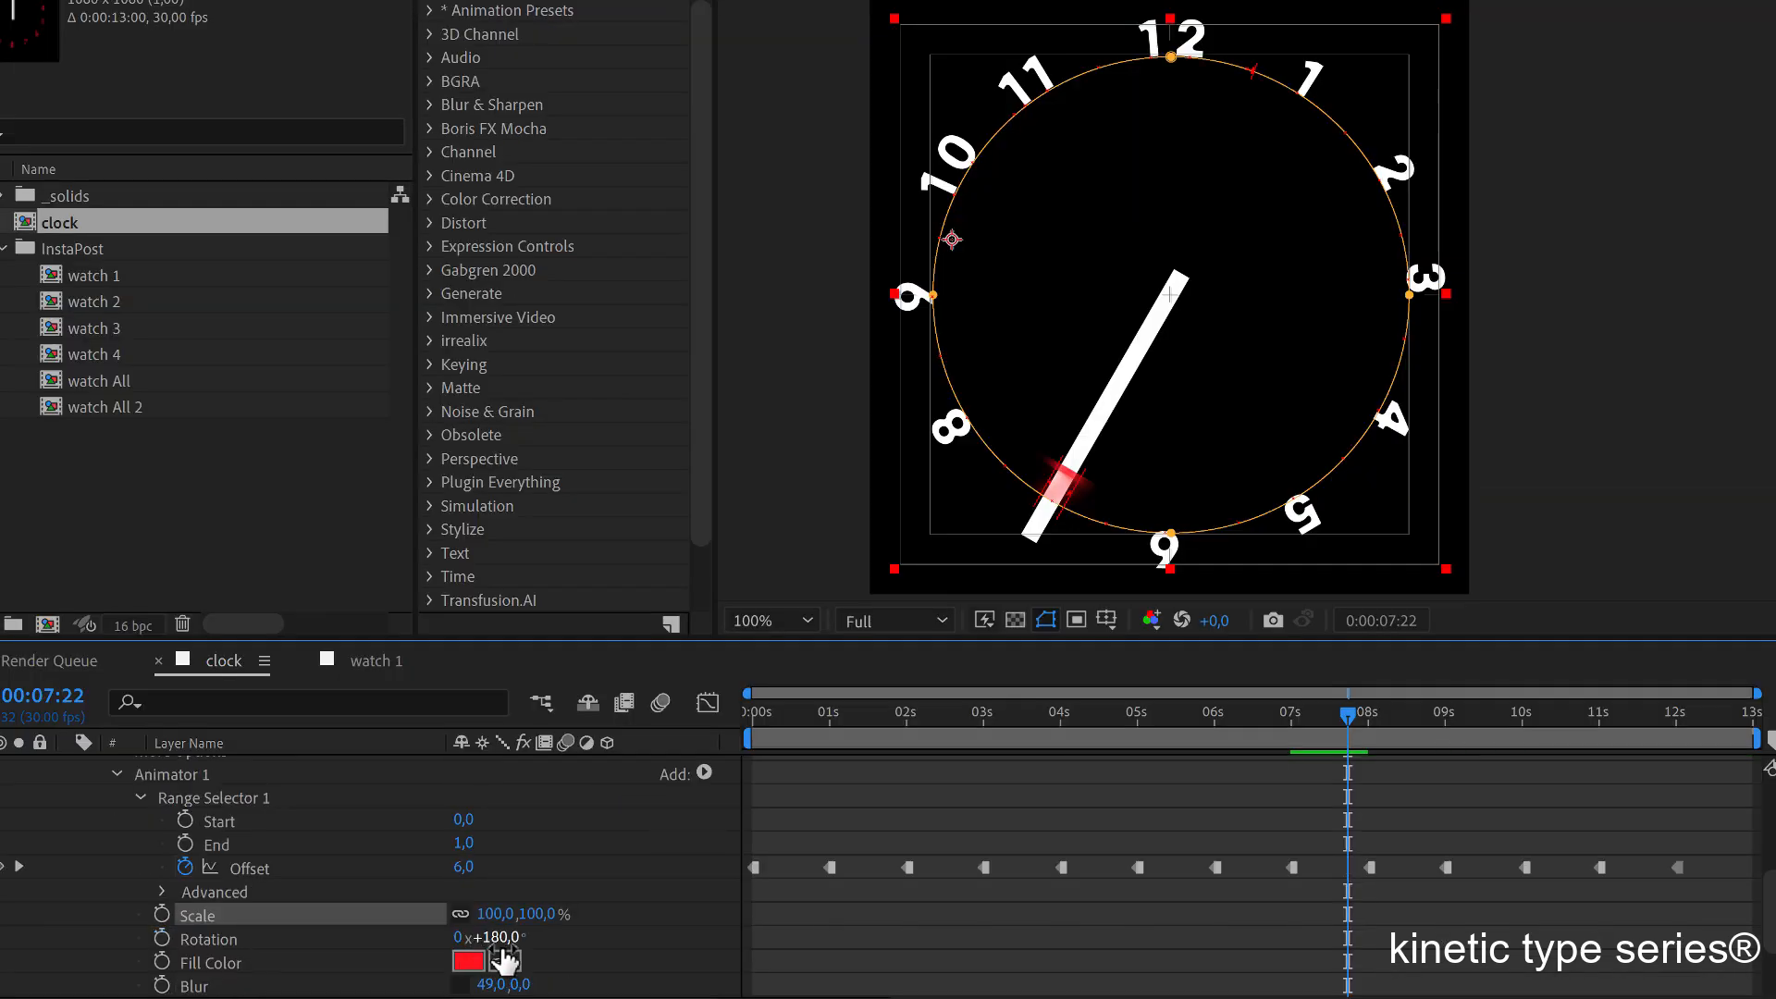
{"action": "left_click", "coordinate": [501, 915]}
{"action": "type", "text": "200"}
{"action": "key", "text": "Return"}
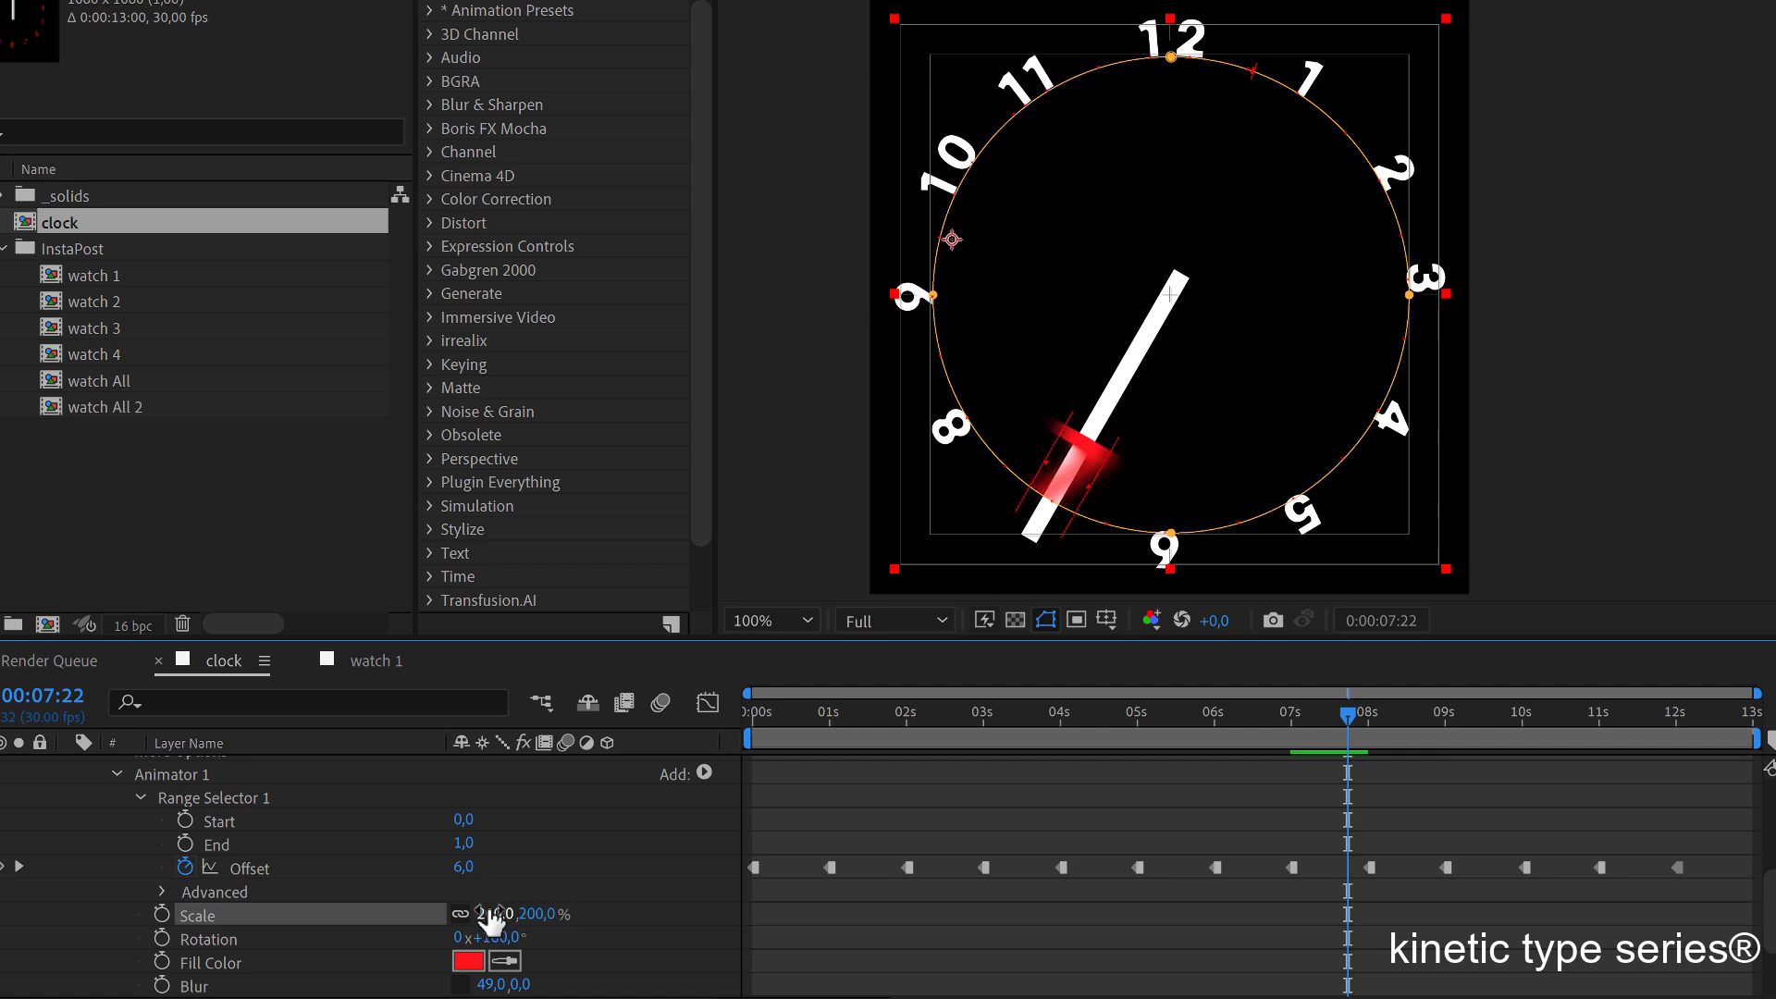
{"action": "left_click_drag", "start_coordinate": [499, 915], "coordinate": [629, 914]}
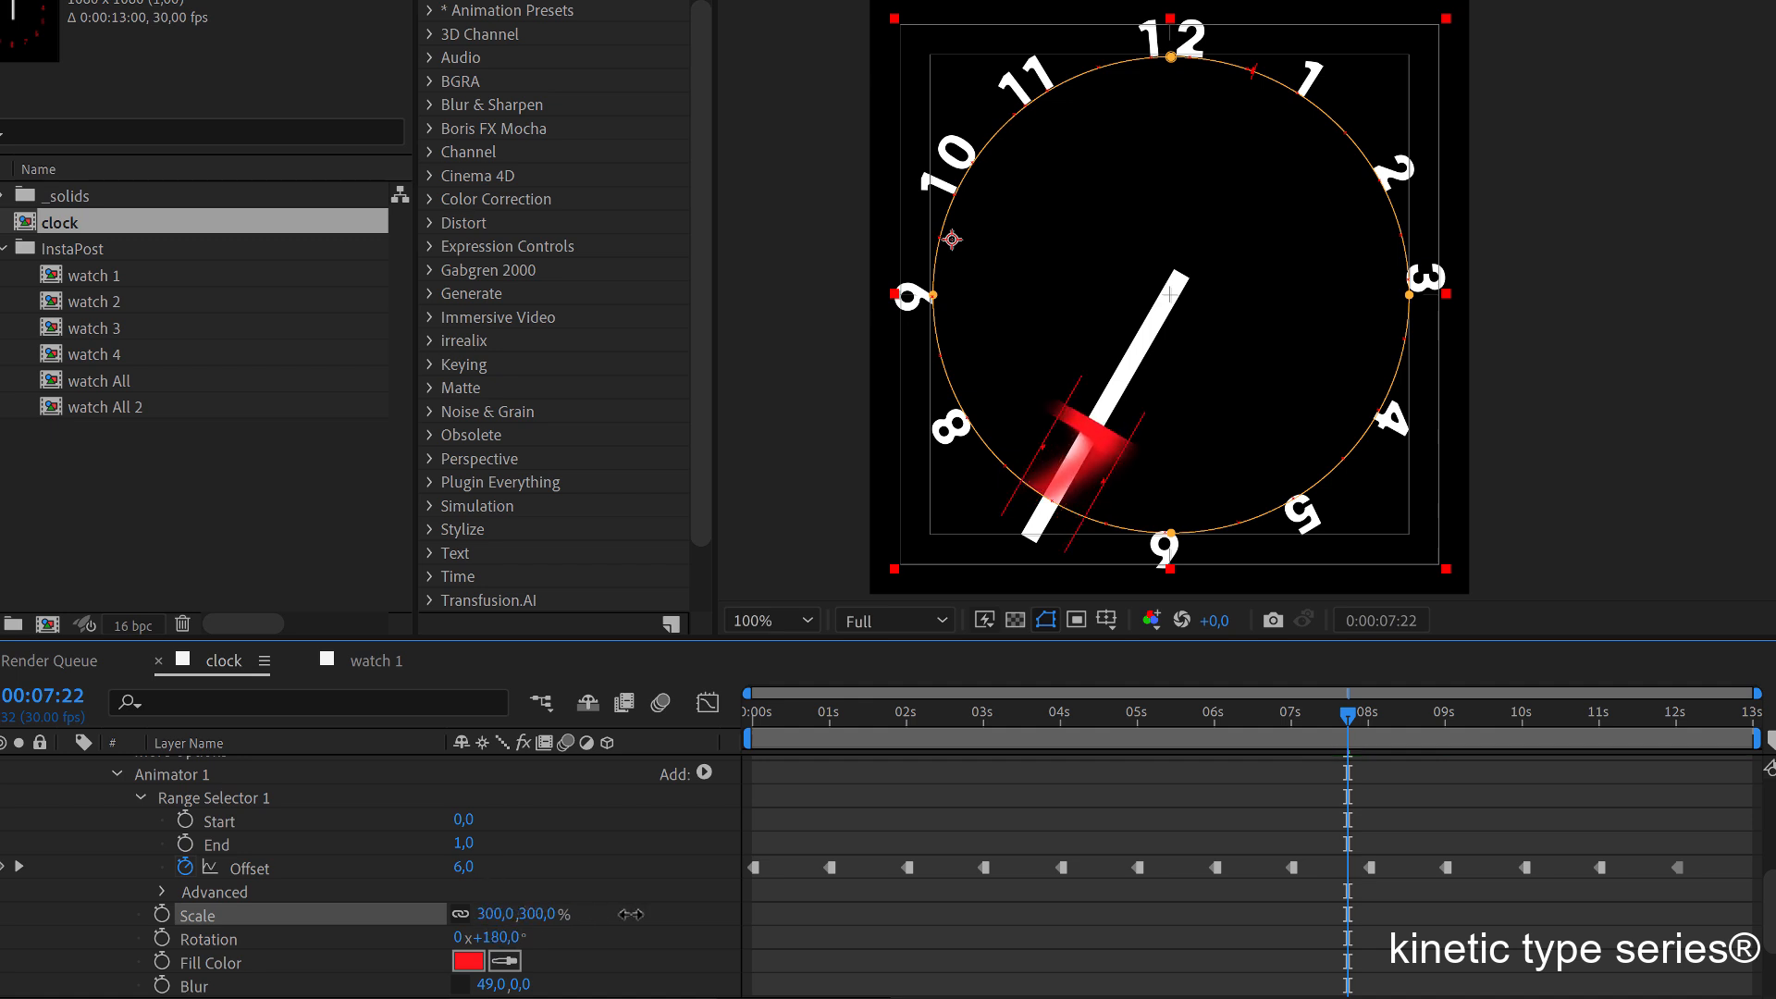
Play the clock animation from 0:00:00:17 and look through the other properties available for Animator 1.
{"action": "left_click", "coordinate": [797, 713]}
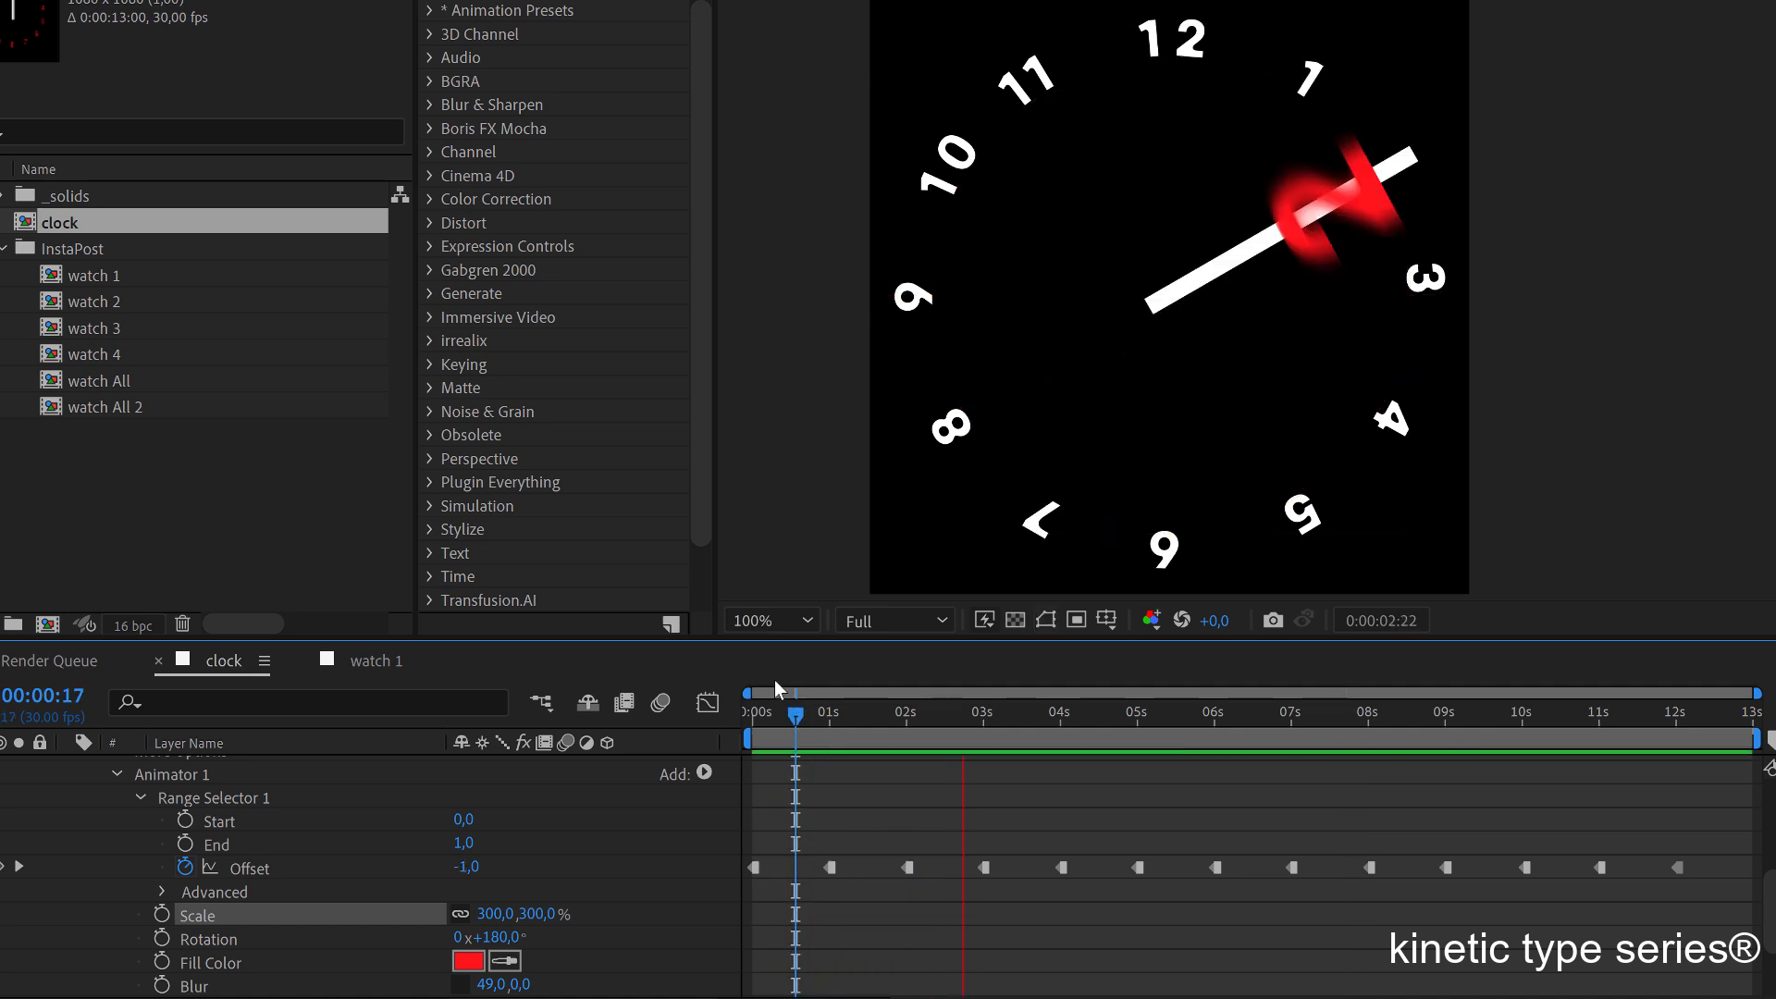
{"action": "left_click", "coordinate": [704, 772]}
{"action": "mouse_move", "coordinate": [731, 782]}
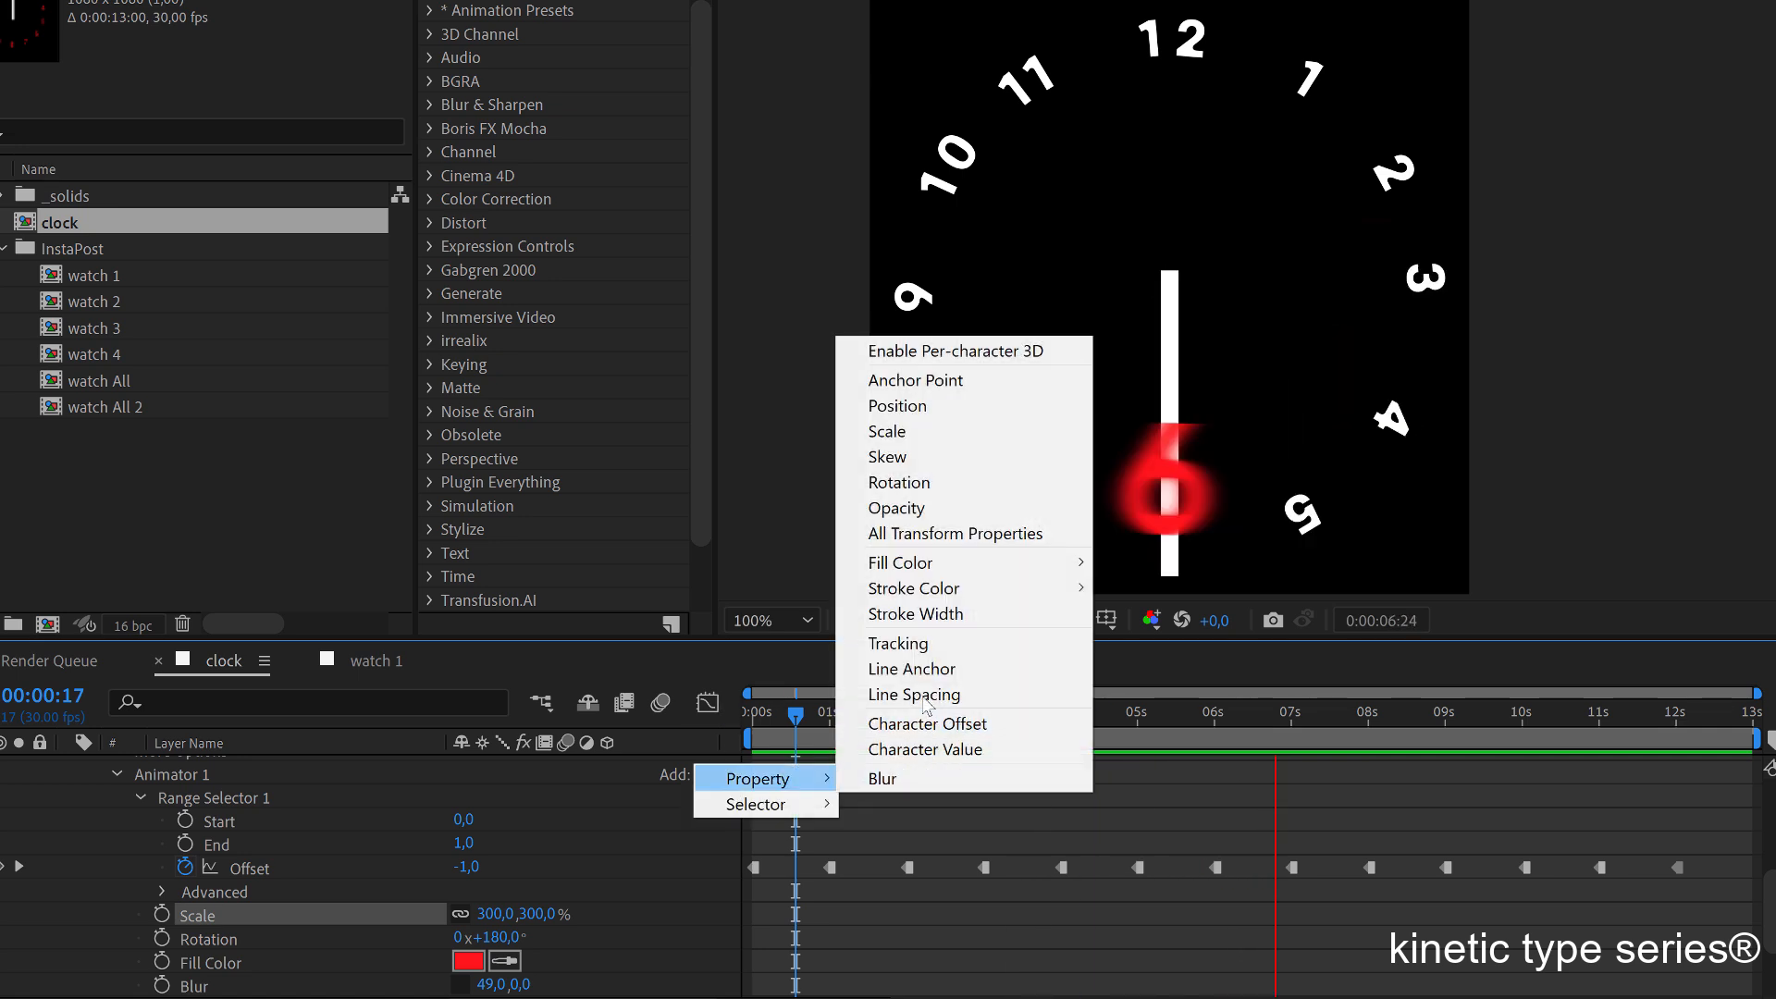
{"action": "left_click", "coordinate": [873, 840]}
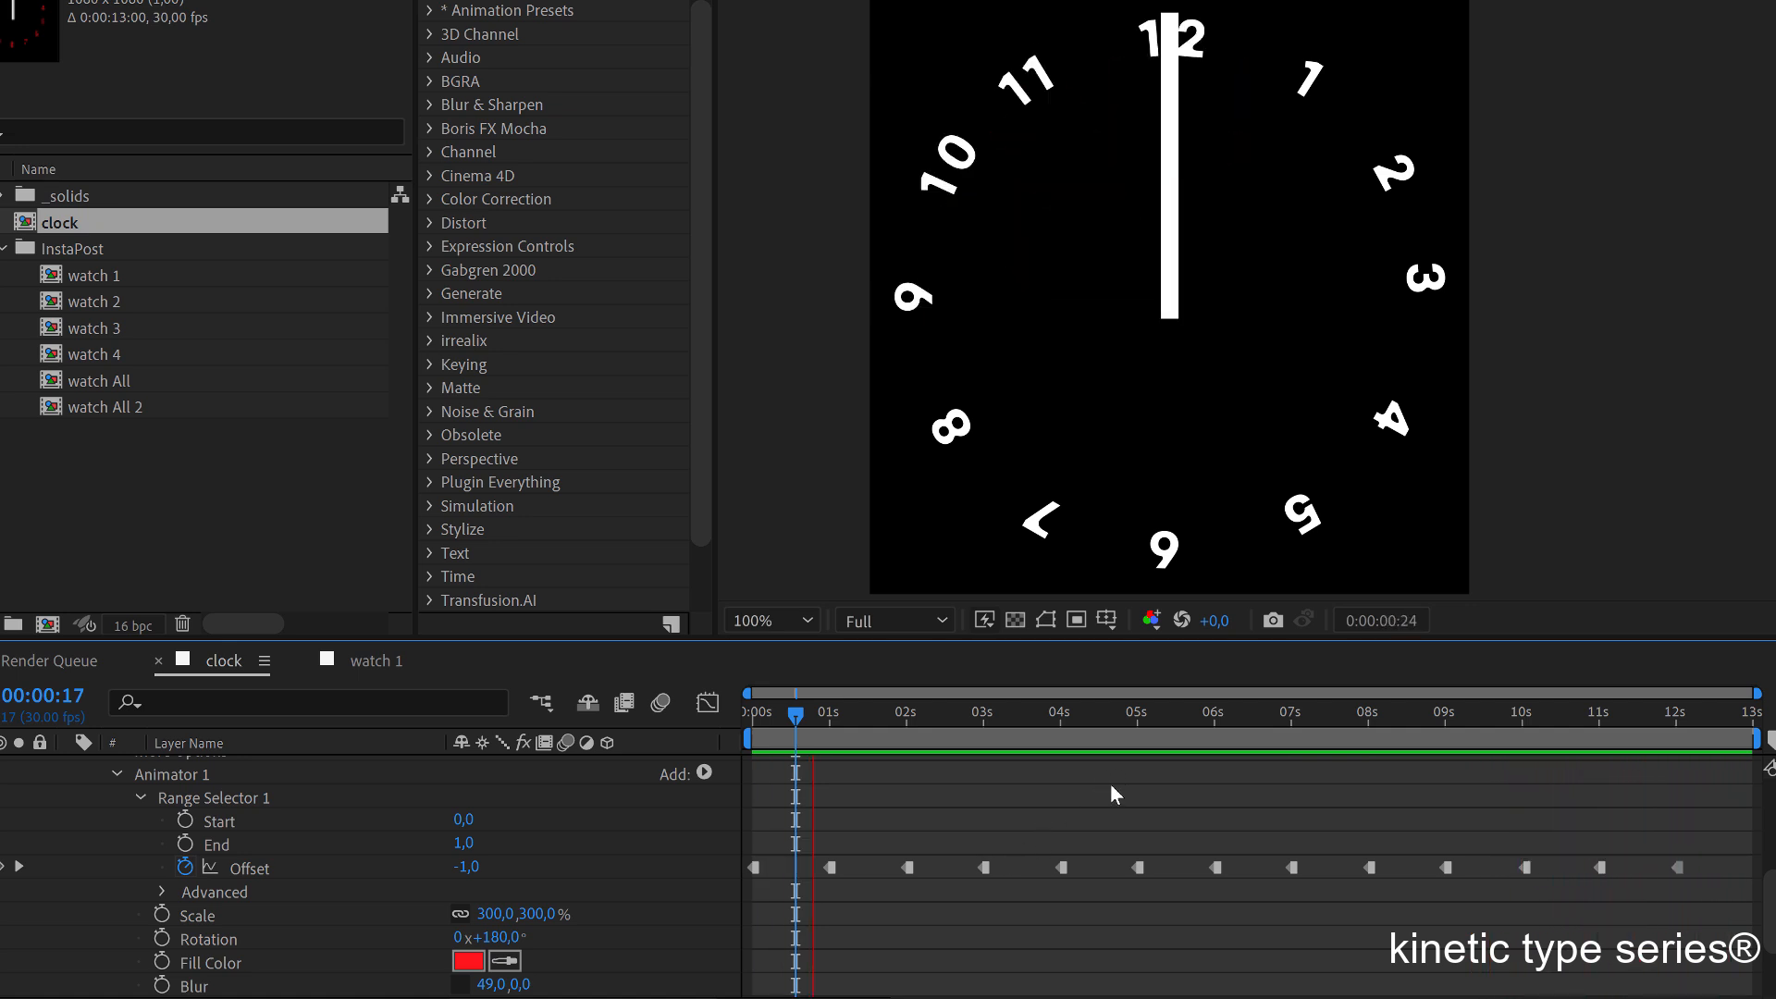
Scrub the timeline between about 1 and 3 seconds to inspect the enlarged, blurred red numbers against the hand.
{"action": "key", "text": "apostrophe"}
{"action": "left_click", "coordinate": [850, 718]}
{"action": "left_click_drag", "start_coordinate": [925, 737], "coordinate": [979, 774]}
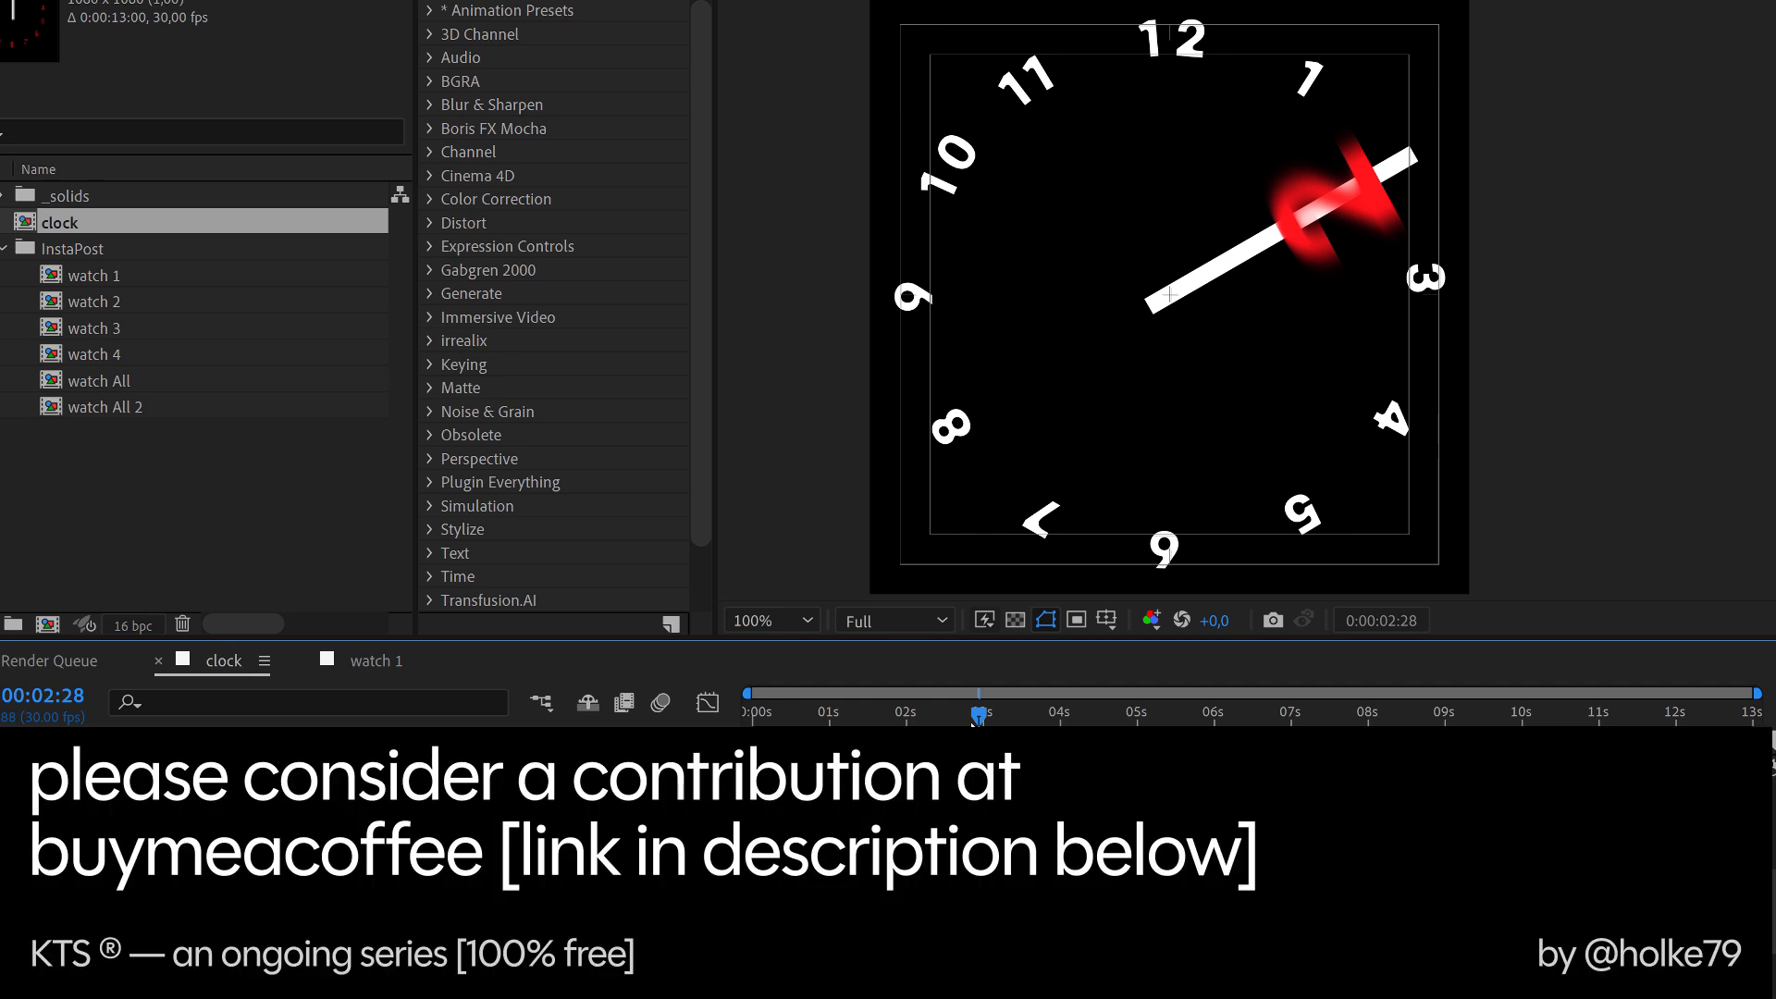
{"action": "mouse_move", "coordinate": [974, 723]}
{"action": "left_mouse_down"}
{"action": "mouse_move", "coordinate": [820, 721]}
{"action": "mouse_move", "coordinate": [945, 721]}
{"action": "left_mouse_up"}
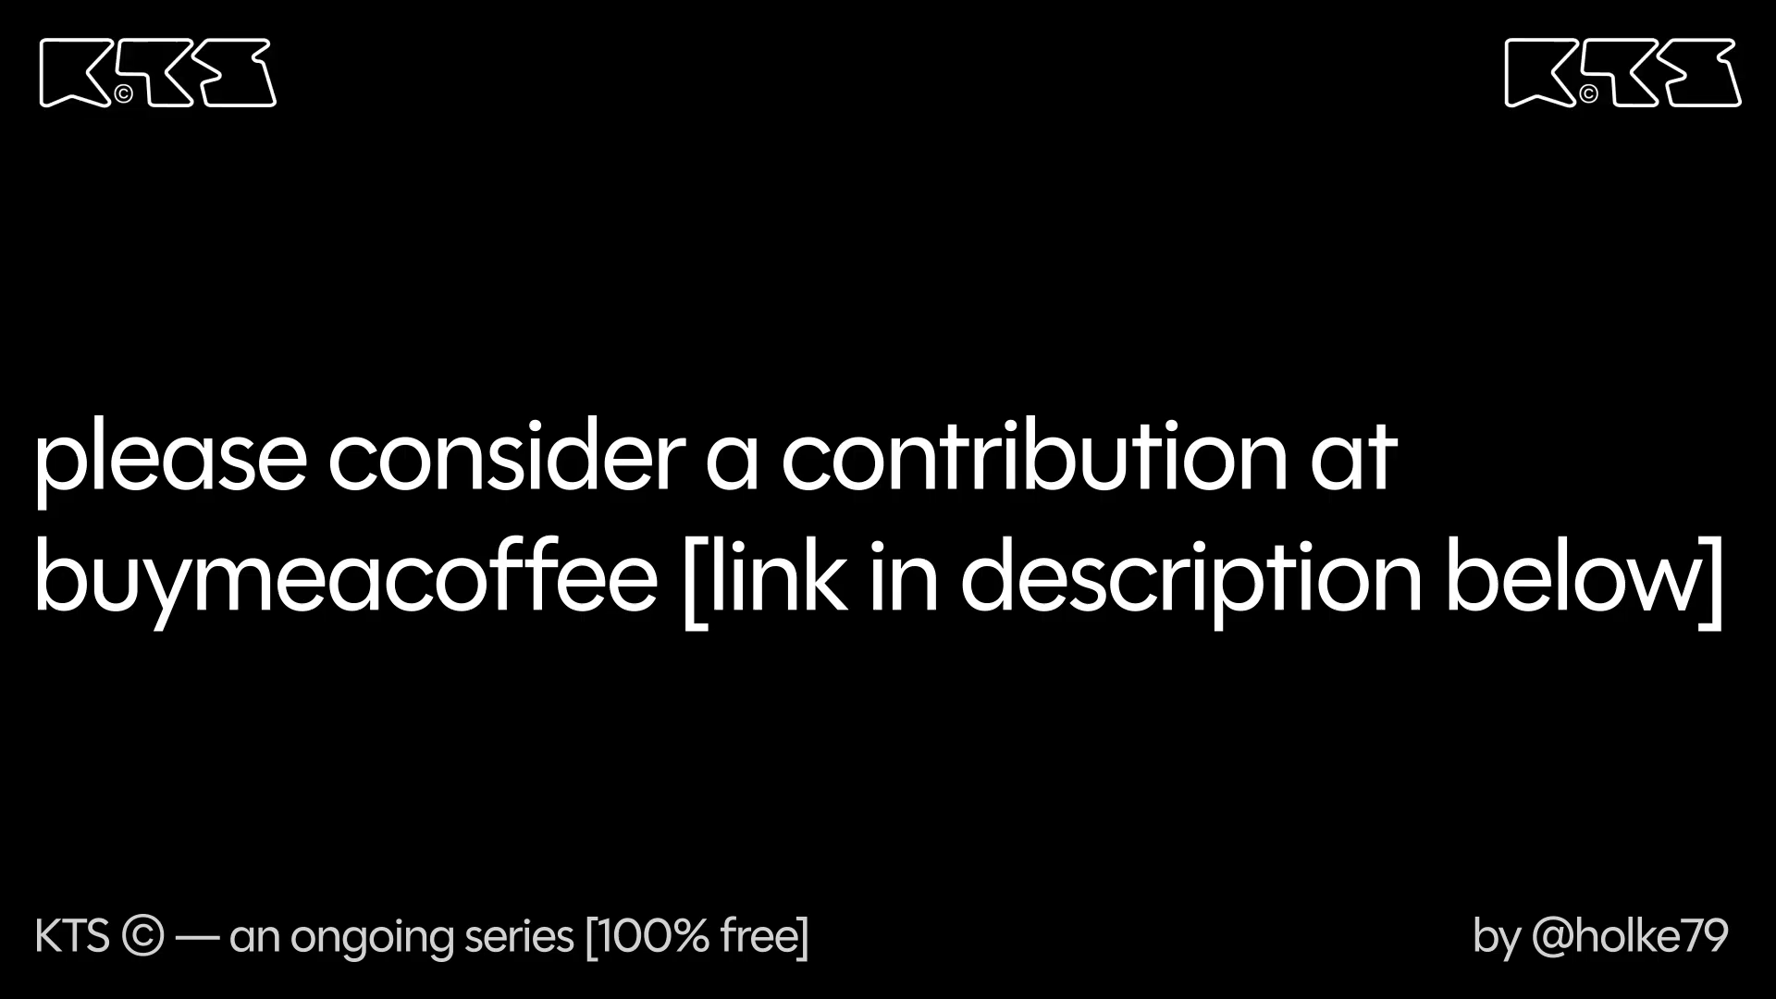